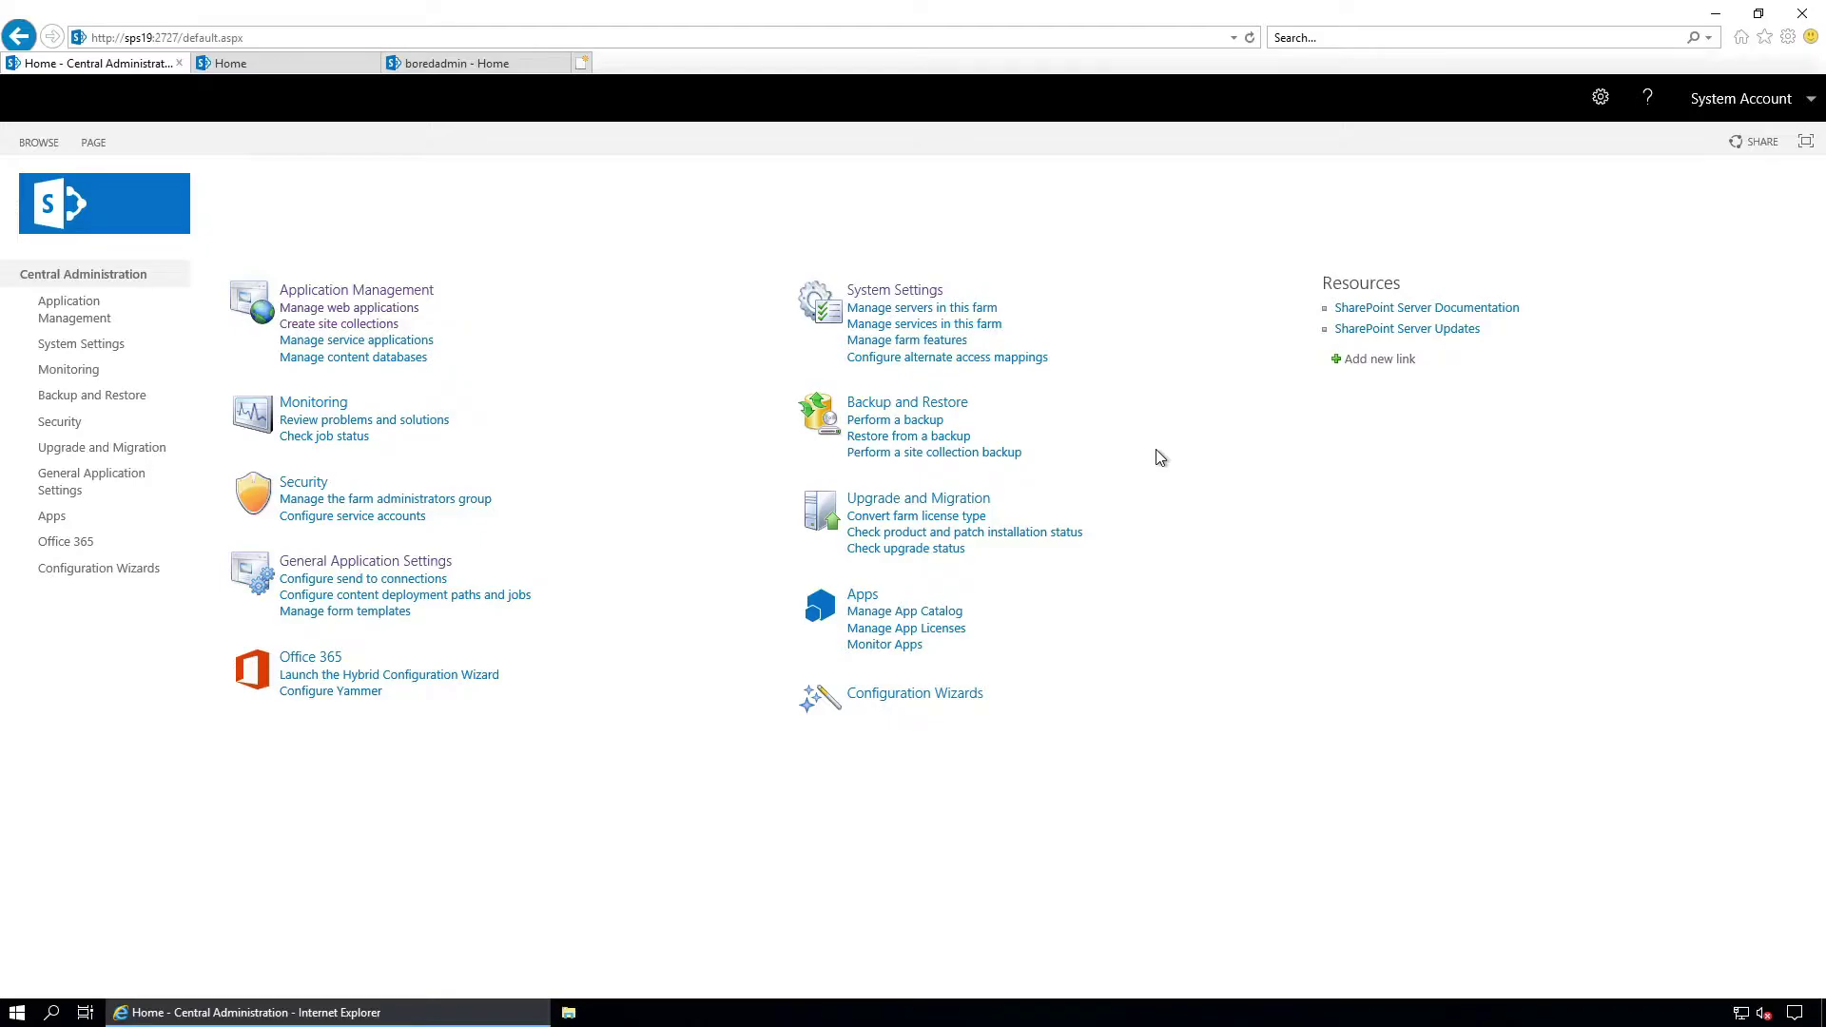
# Step: Minimize the Internet Explorer window showing the Central Administration home page
pyautogui.click(1715, 13)
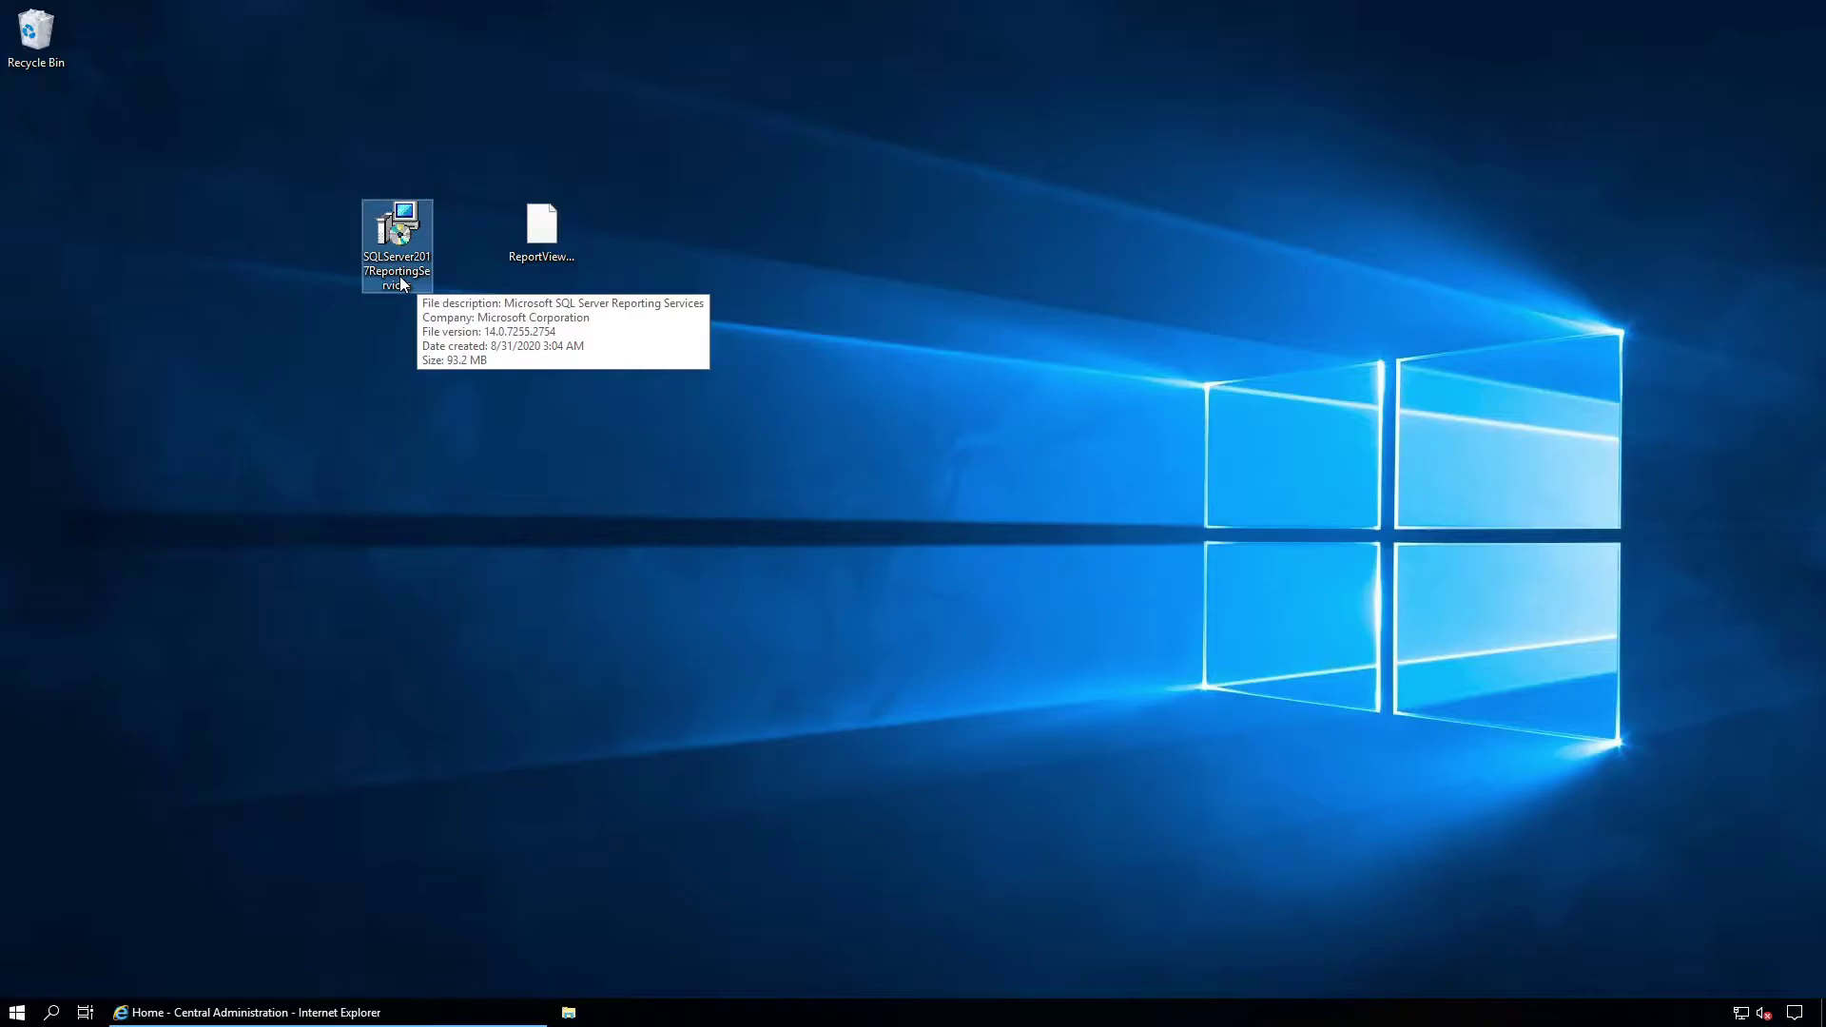
# Step: Select the 12.2 MB ReportViewerWebPart.wsp solution file on the desktop
pyautogui.click(548, 233)
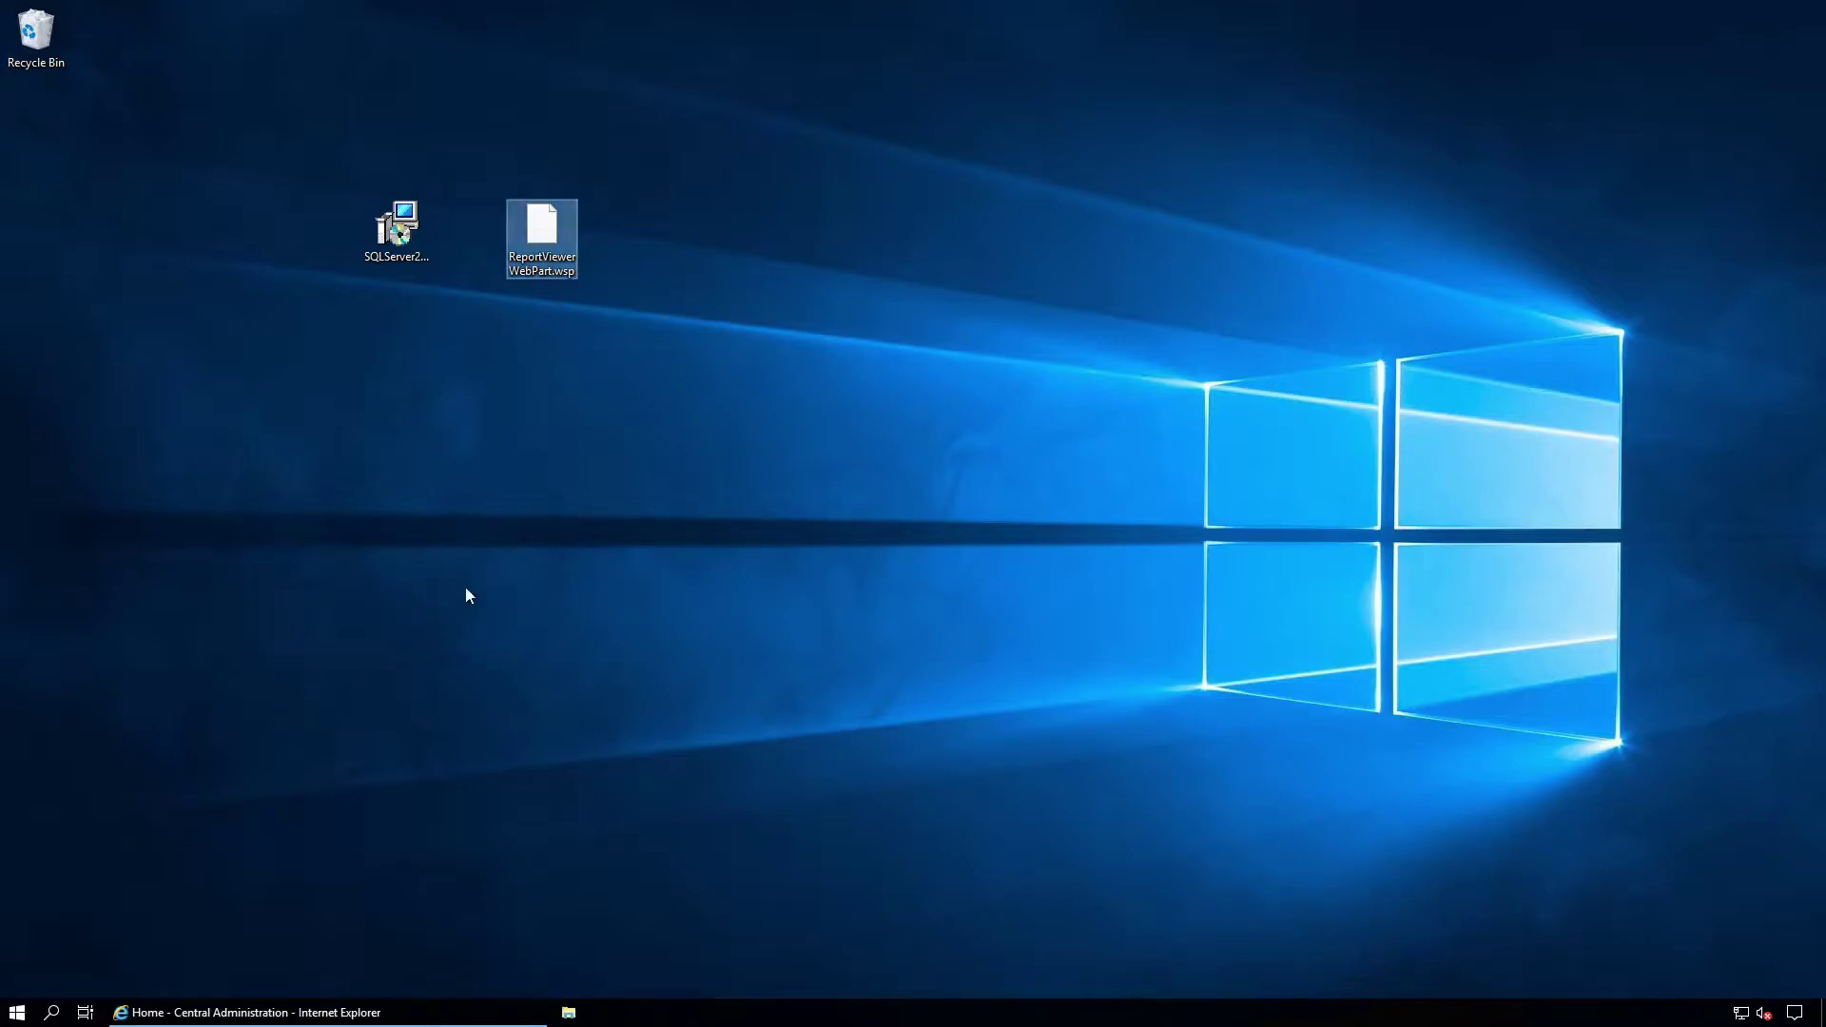
# Step: Restore the 'Home - Central Administration' Internet Explorer window from the taskbar
pyautogui.click(270, 1012)
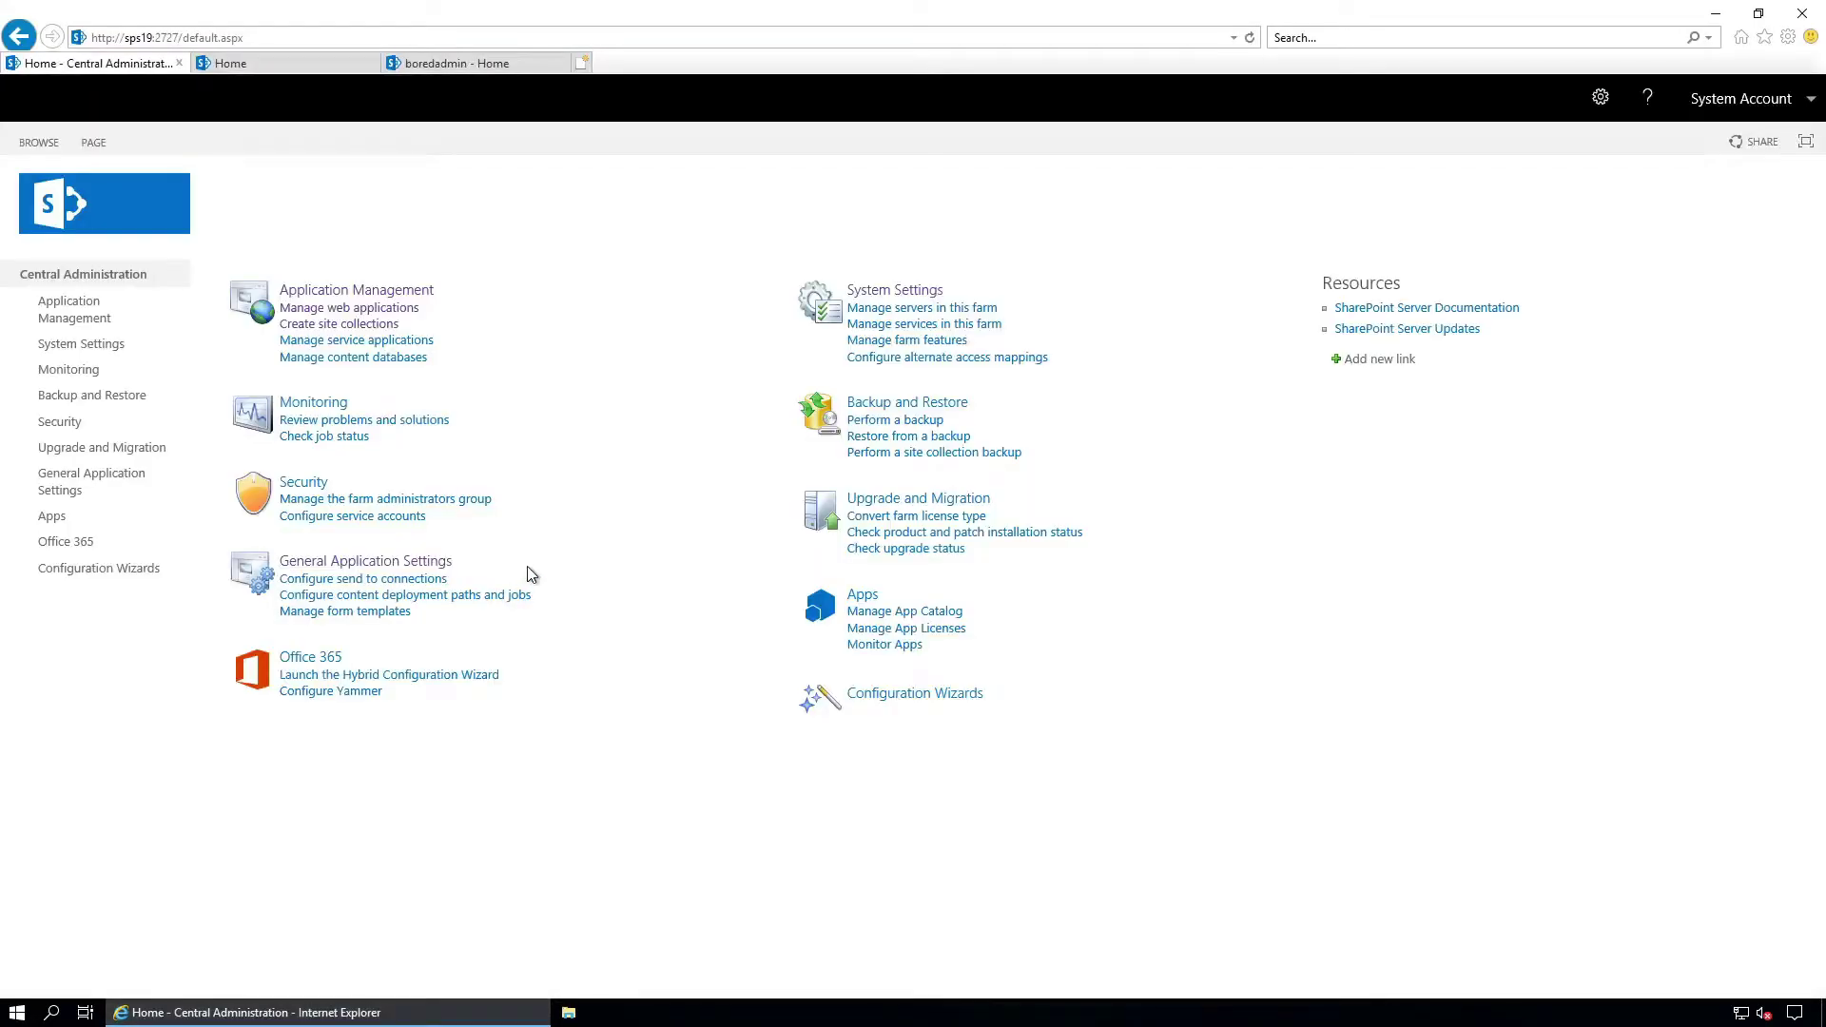
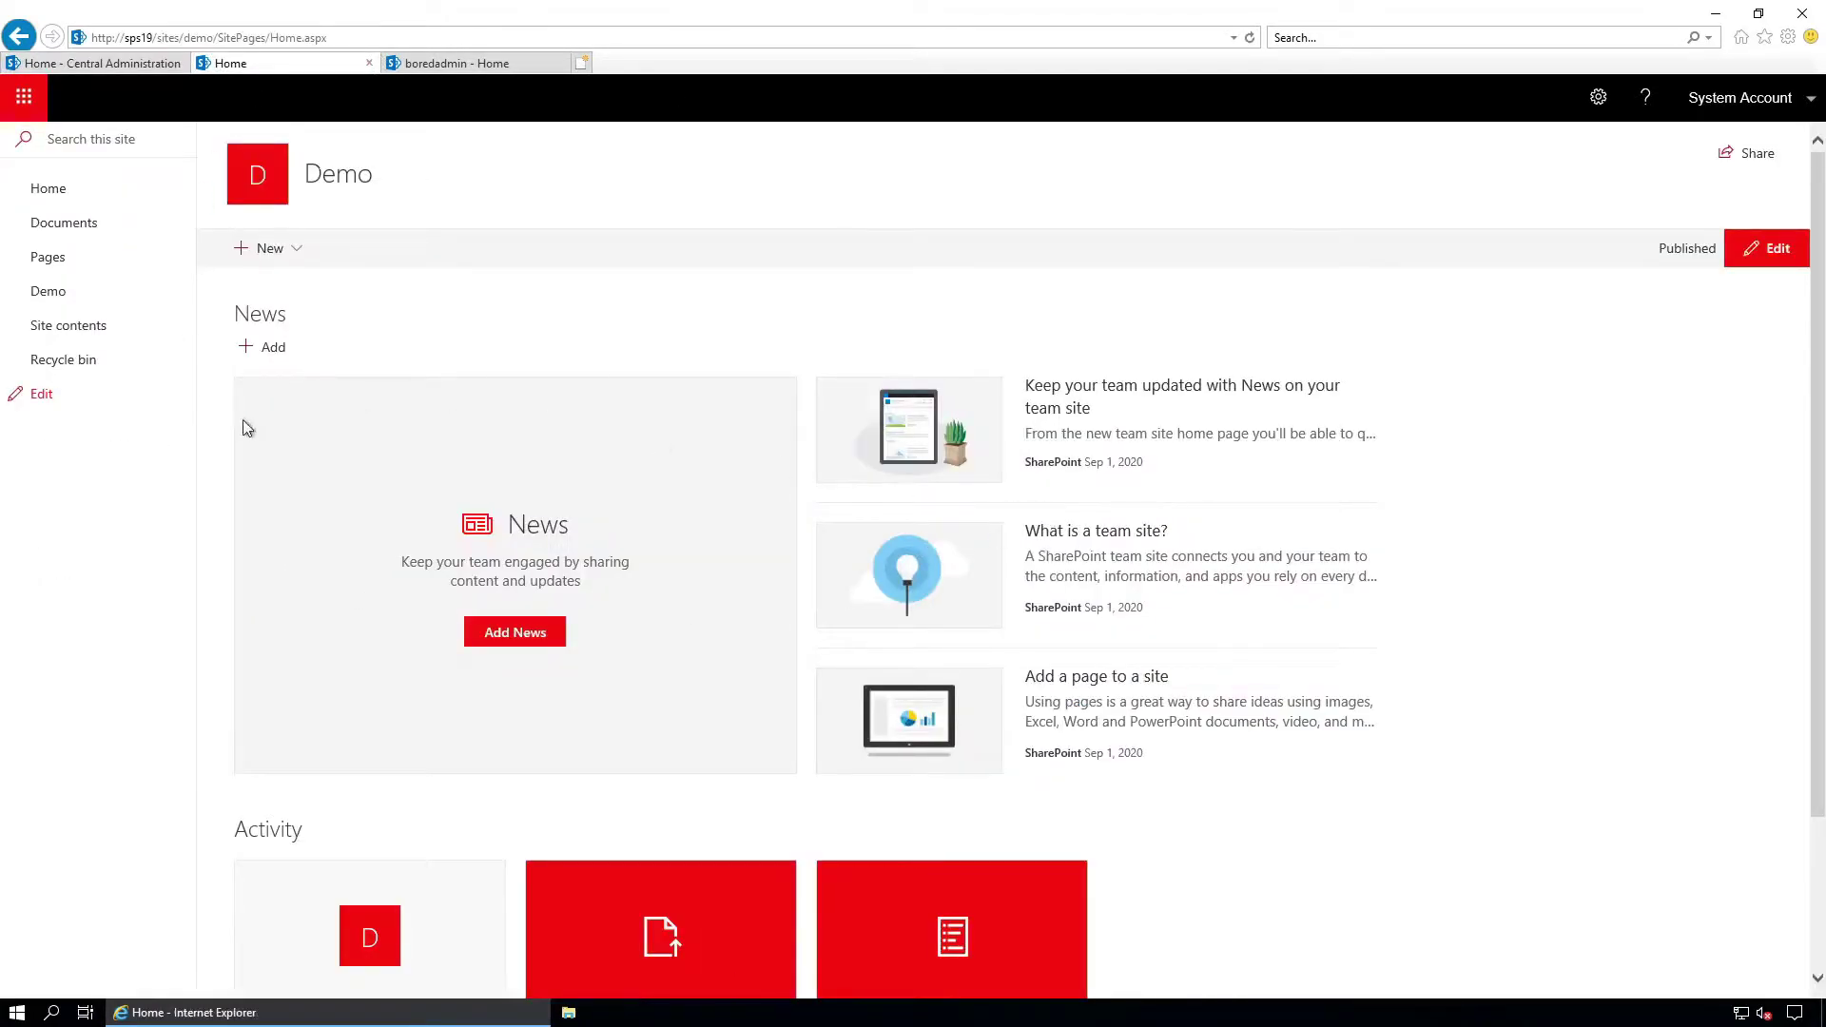
# Step: Look over the Demo list and the boredadmin site home page
pyautogui.click(81, 303)
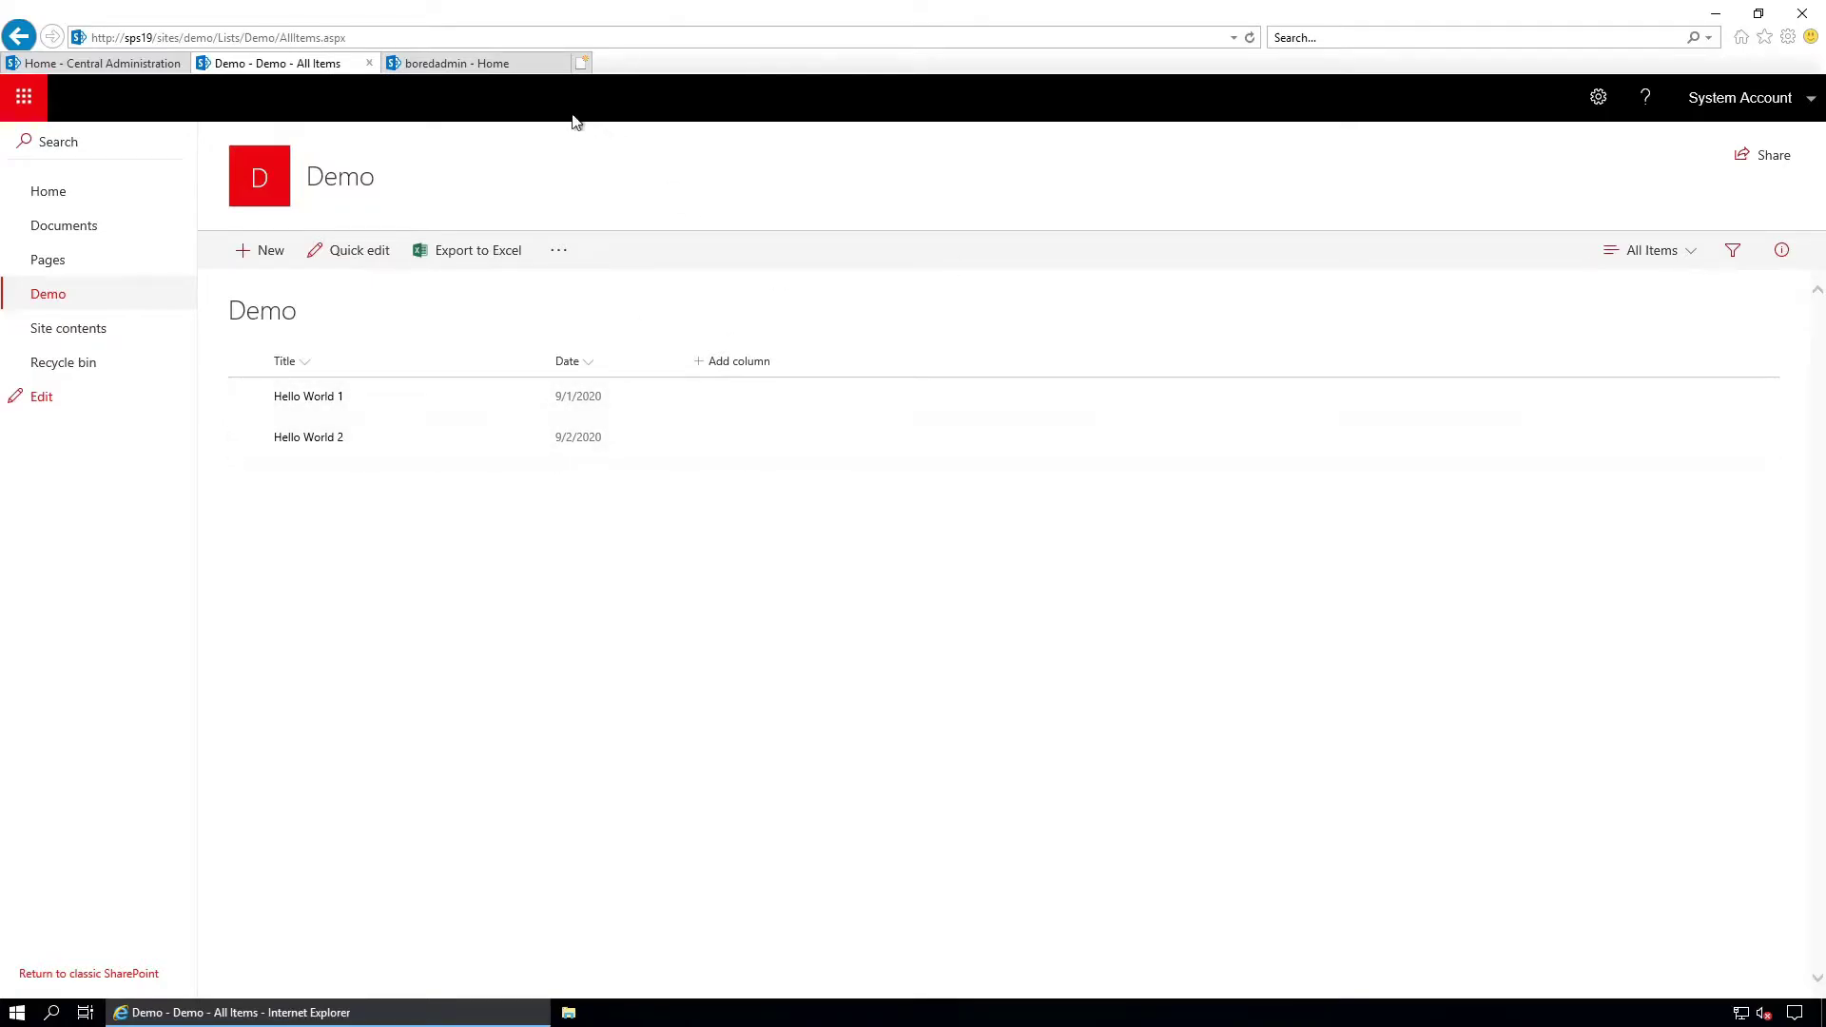
pyautogui.click(507, 66)
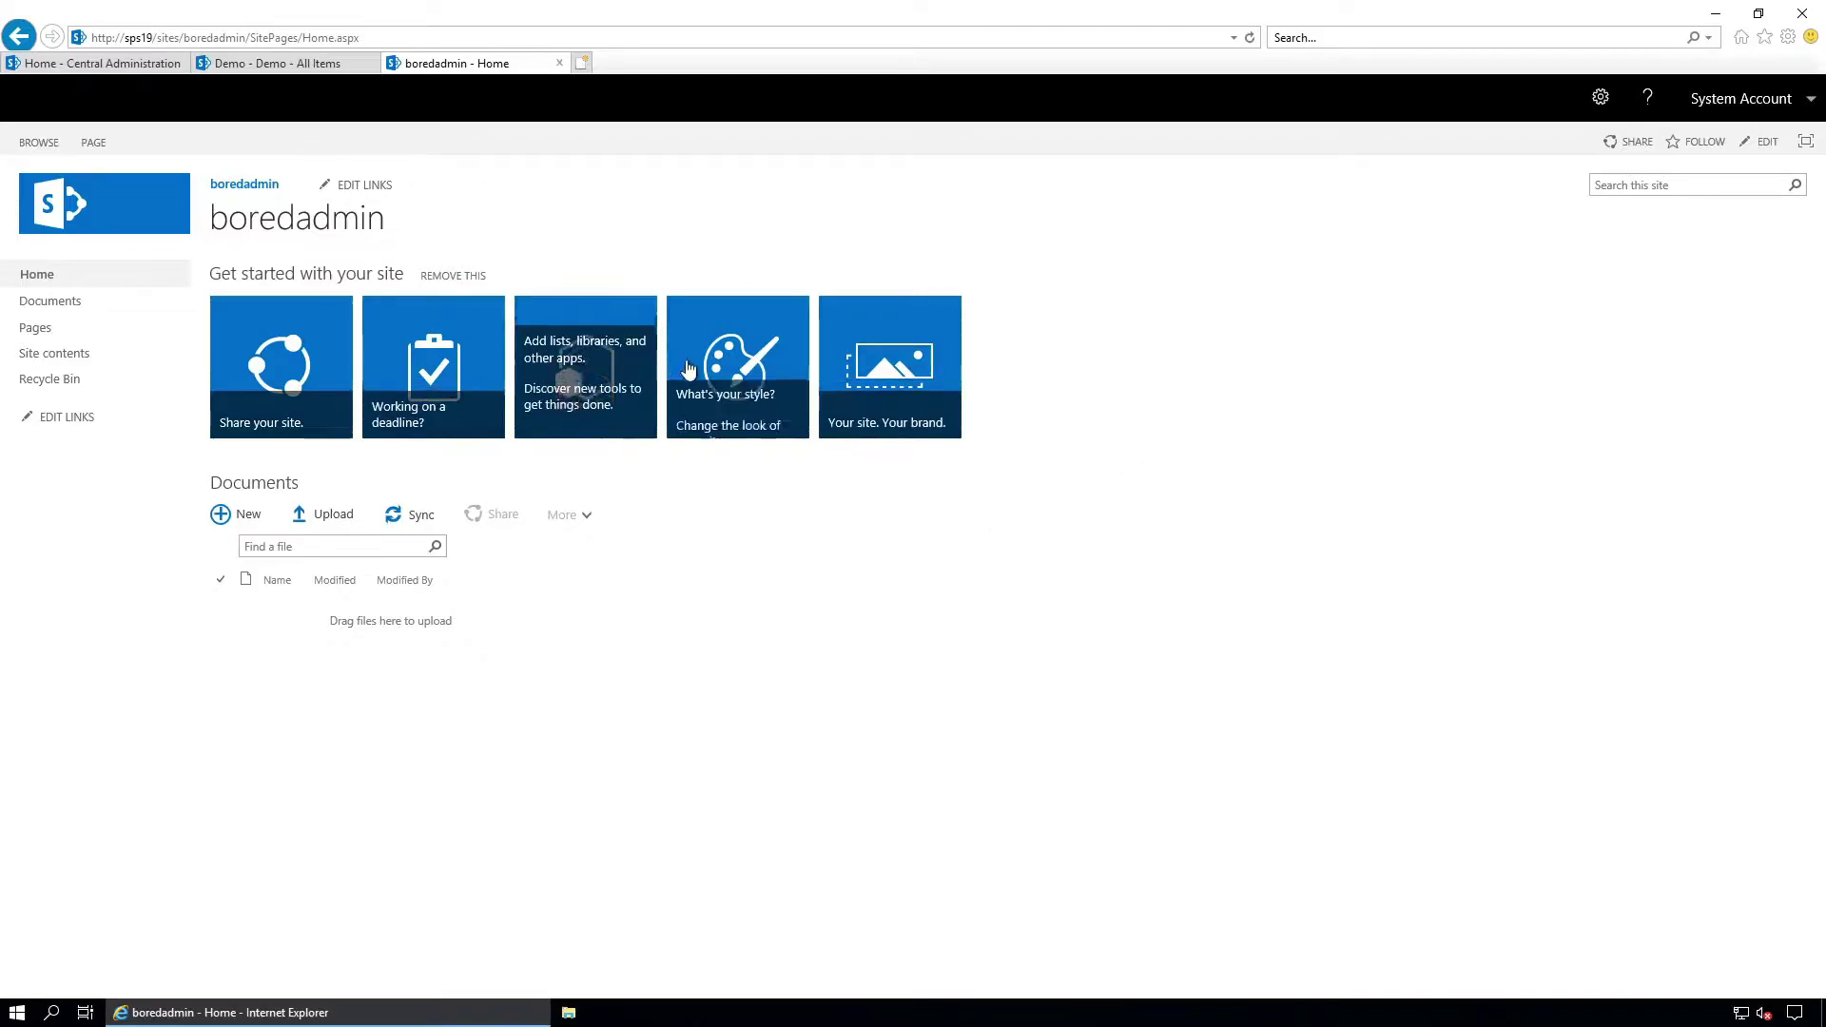
pyautogui.click(276, 63)
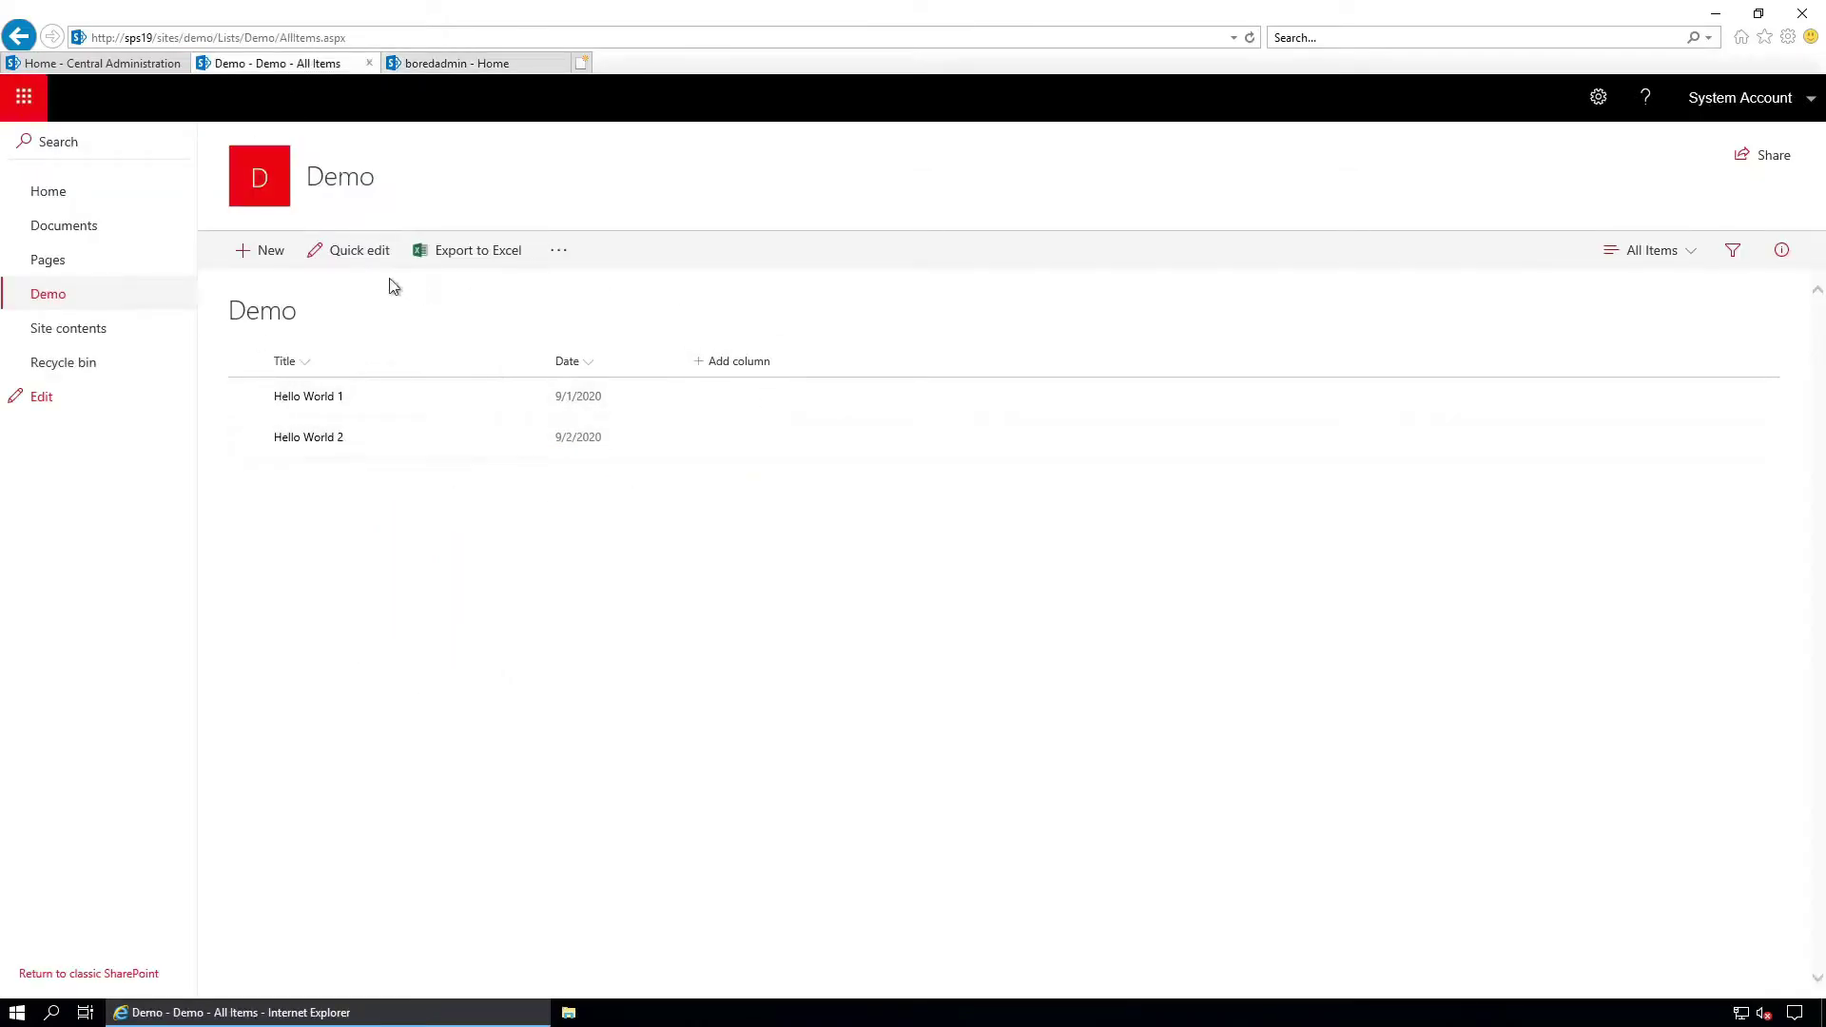
pyautogui.click(466, 67)
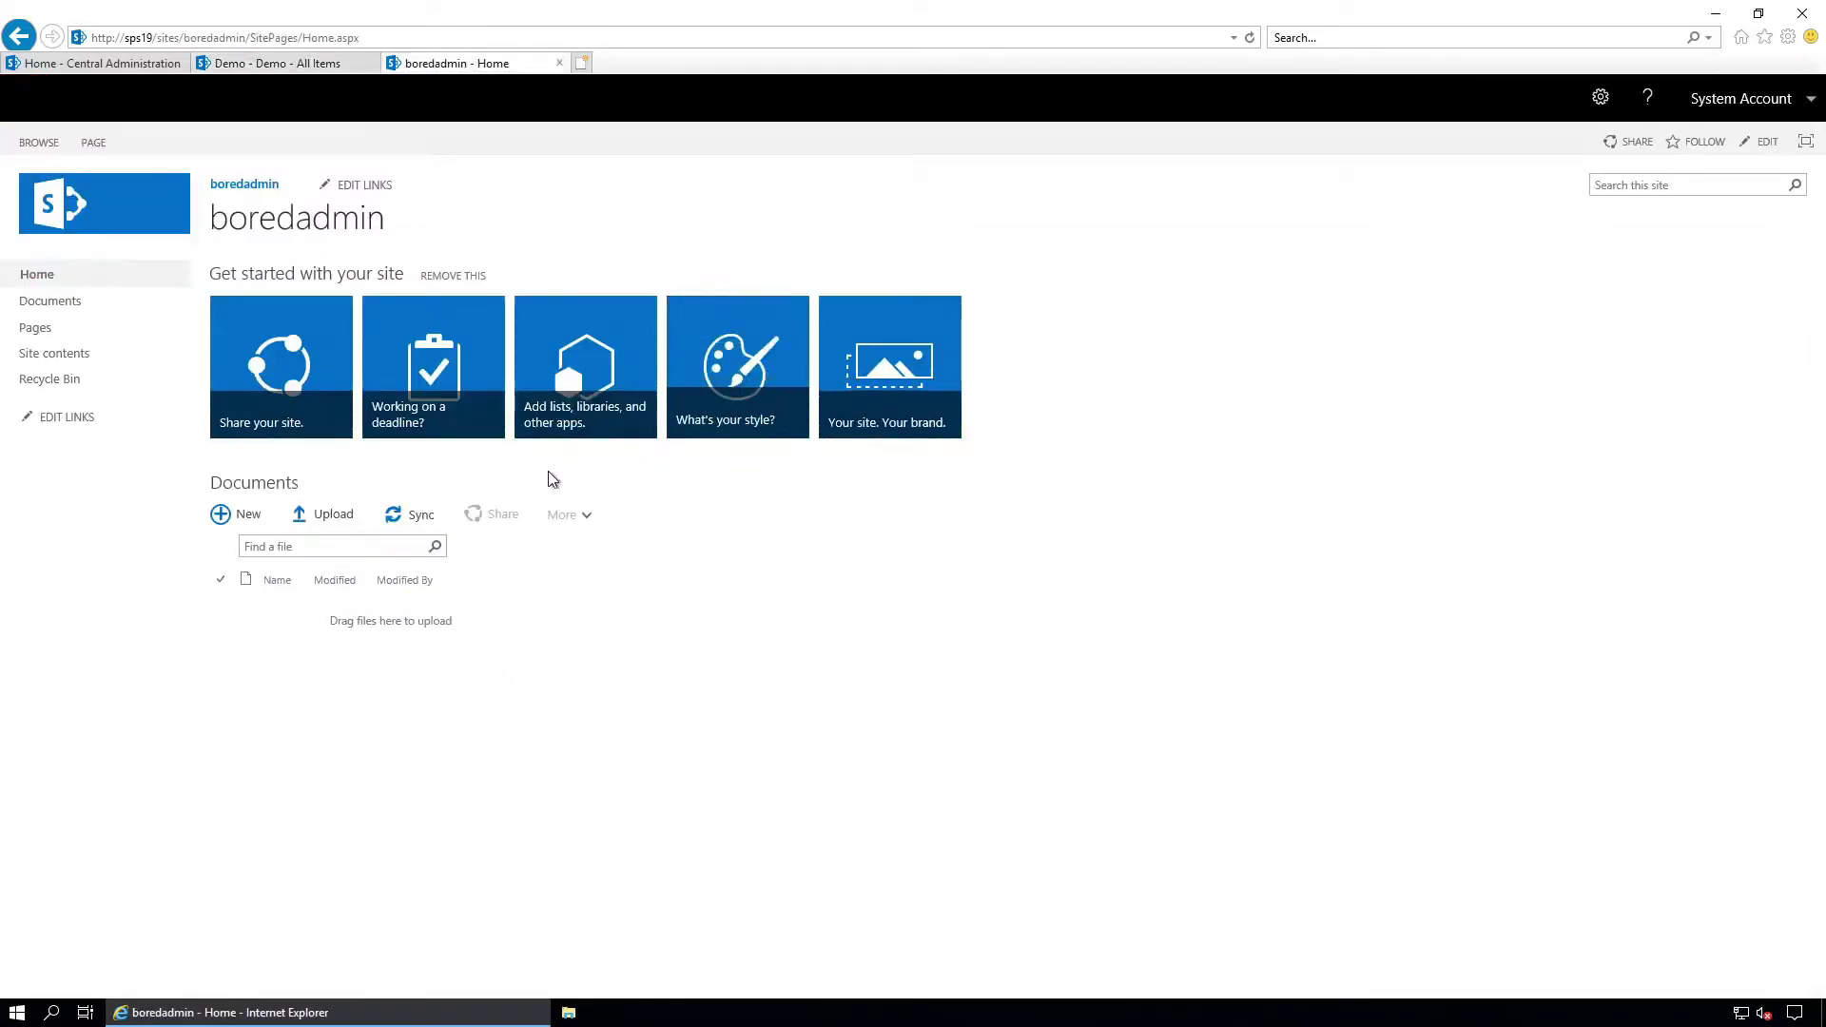
# Step: From Central Administration's System Settings, open Manage farm solutions
pyautogui.click(100, 63)
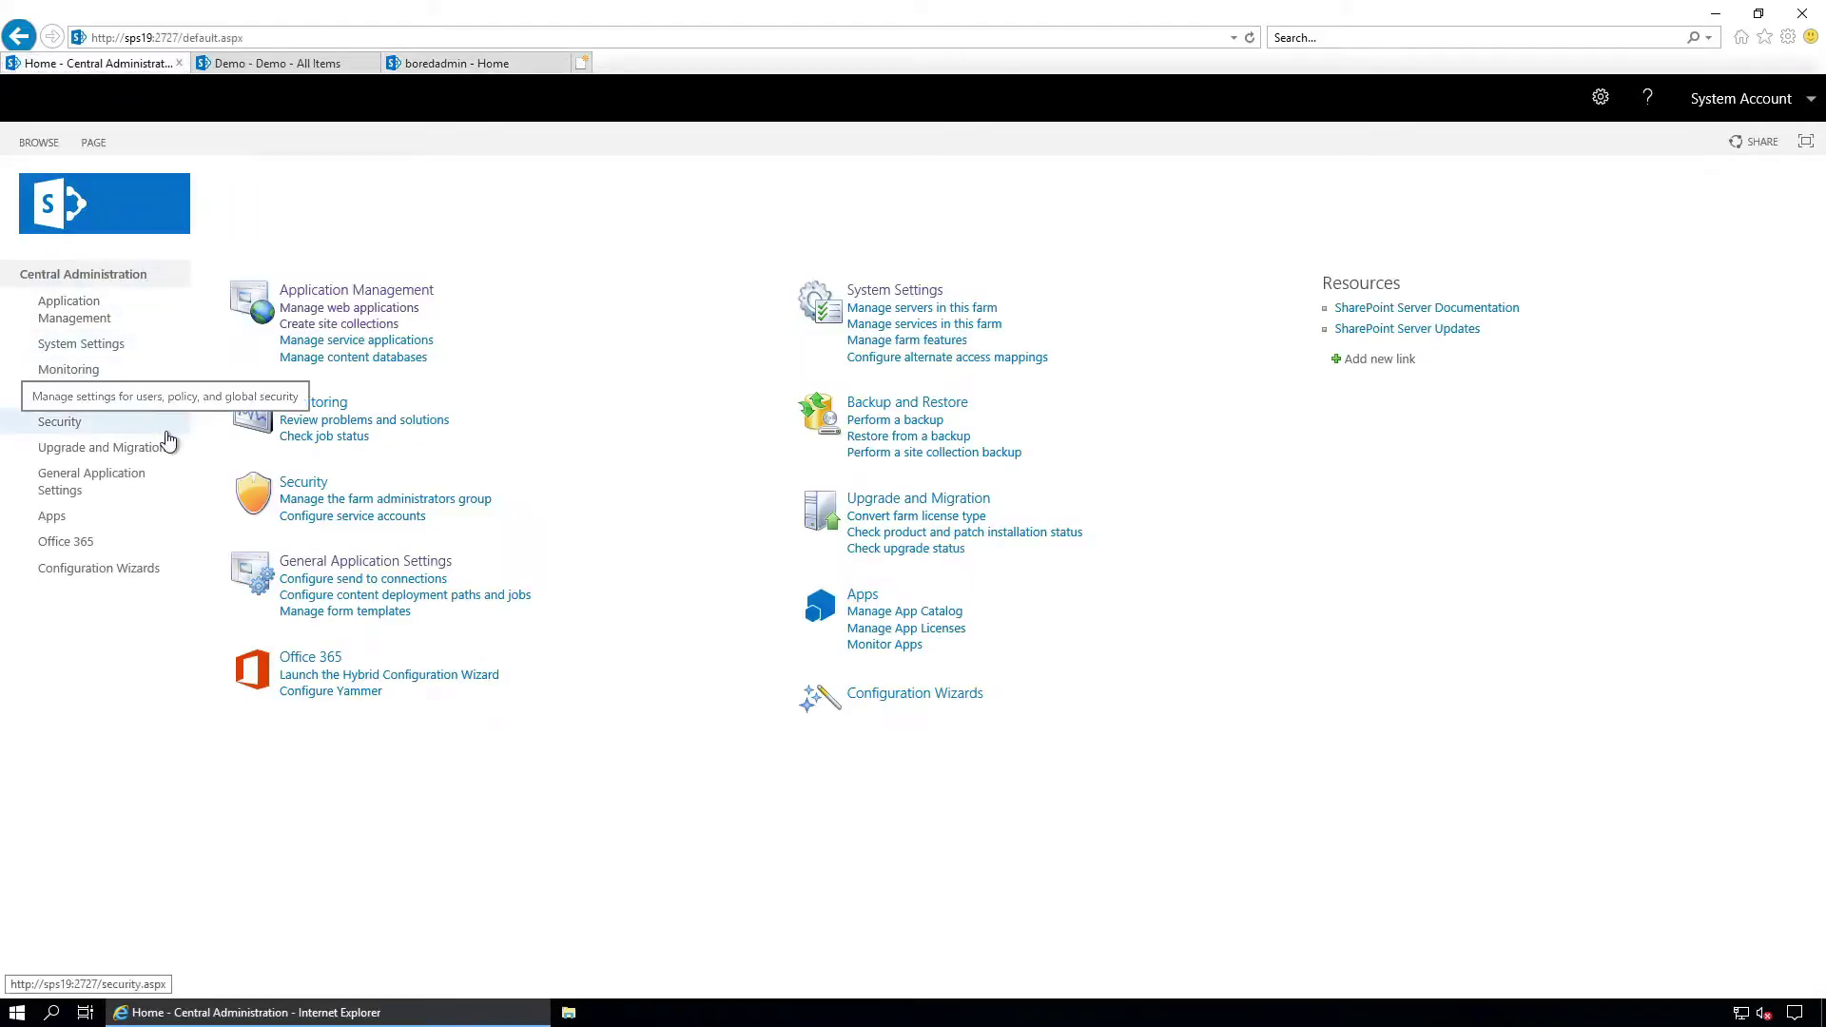
pyautogui.click(107, 351)
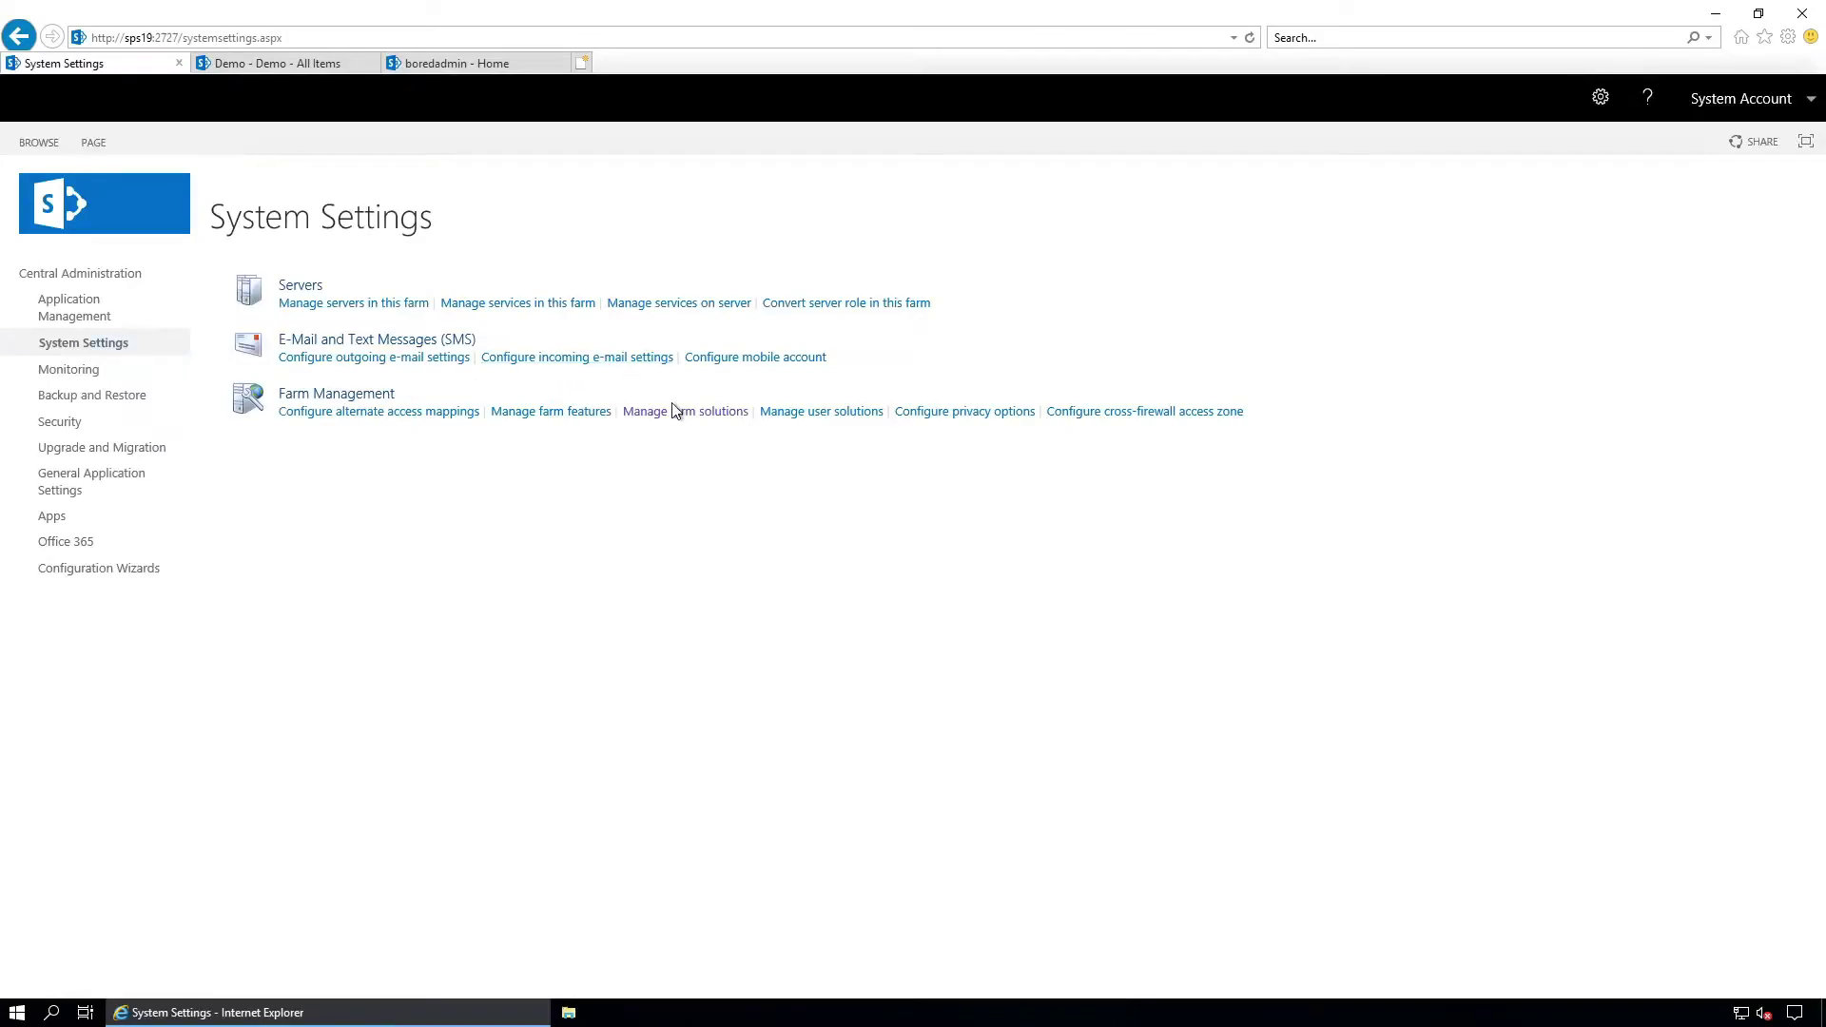
pyautogui.click(677, 414)
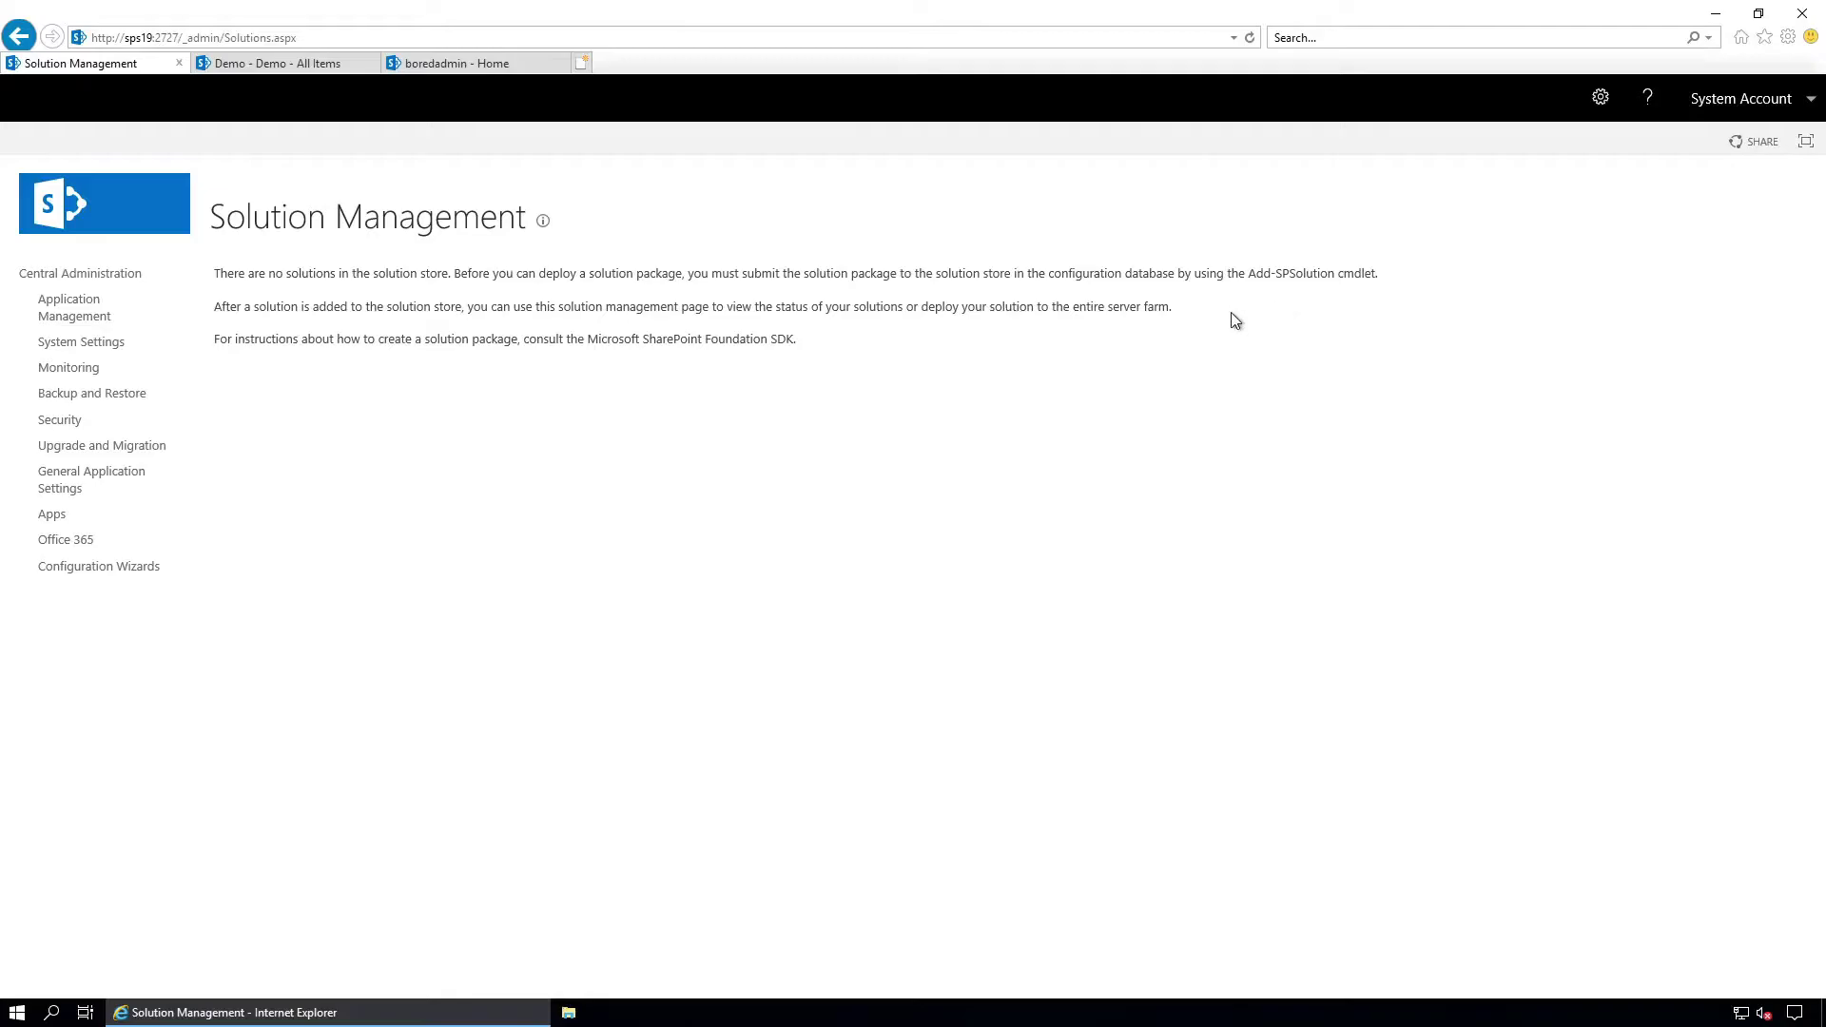
# Step: Start the Reporting Services installer from the desktop with Install Reporting Services
pyautogui.click(1715, 13)
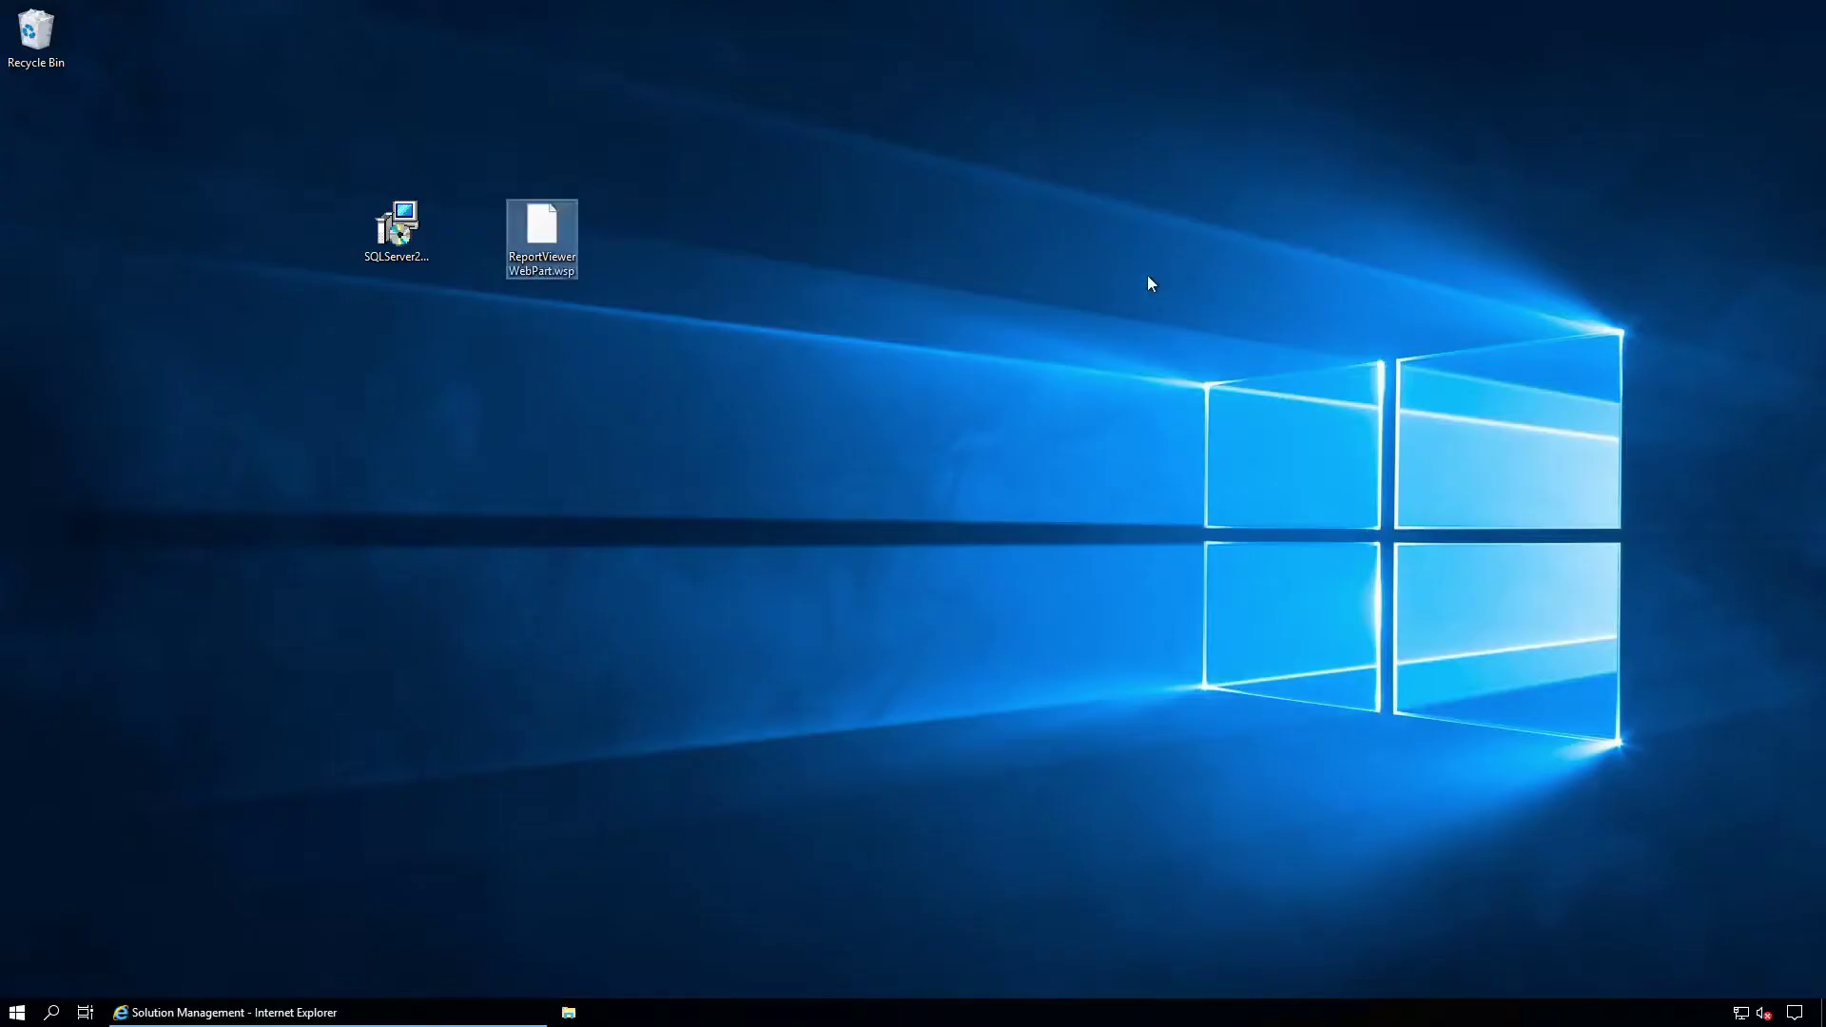
pyautogui.click(711, 510)
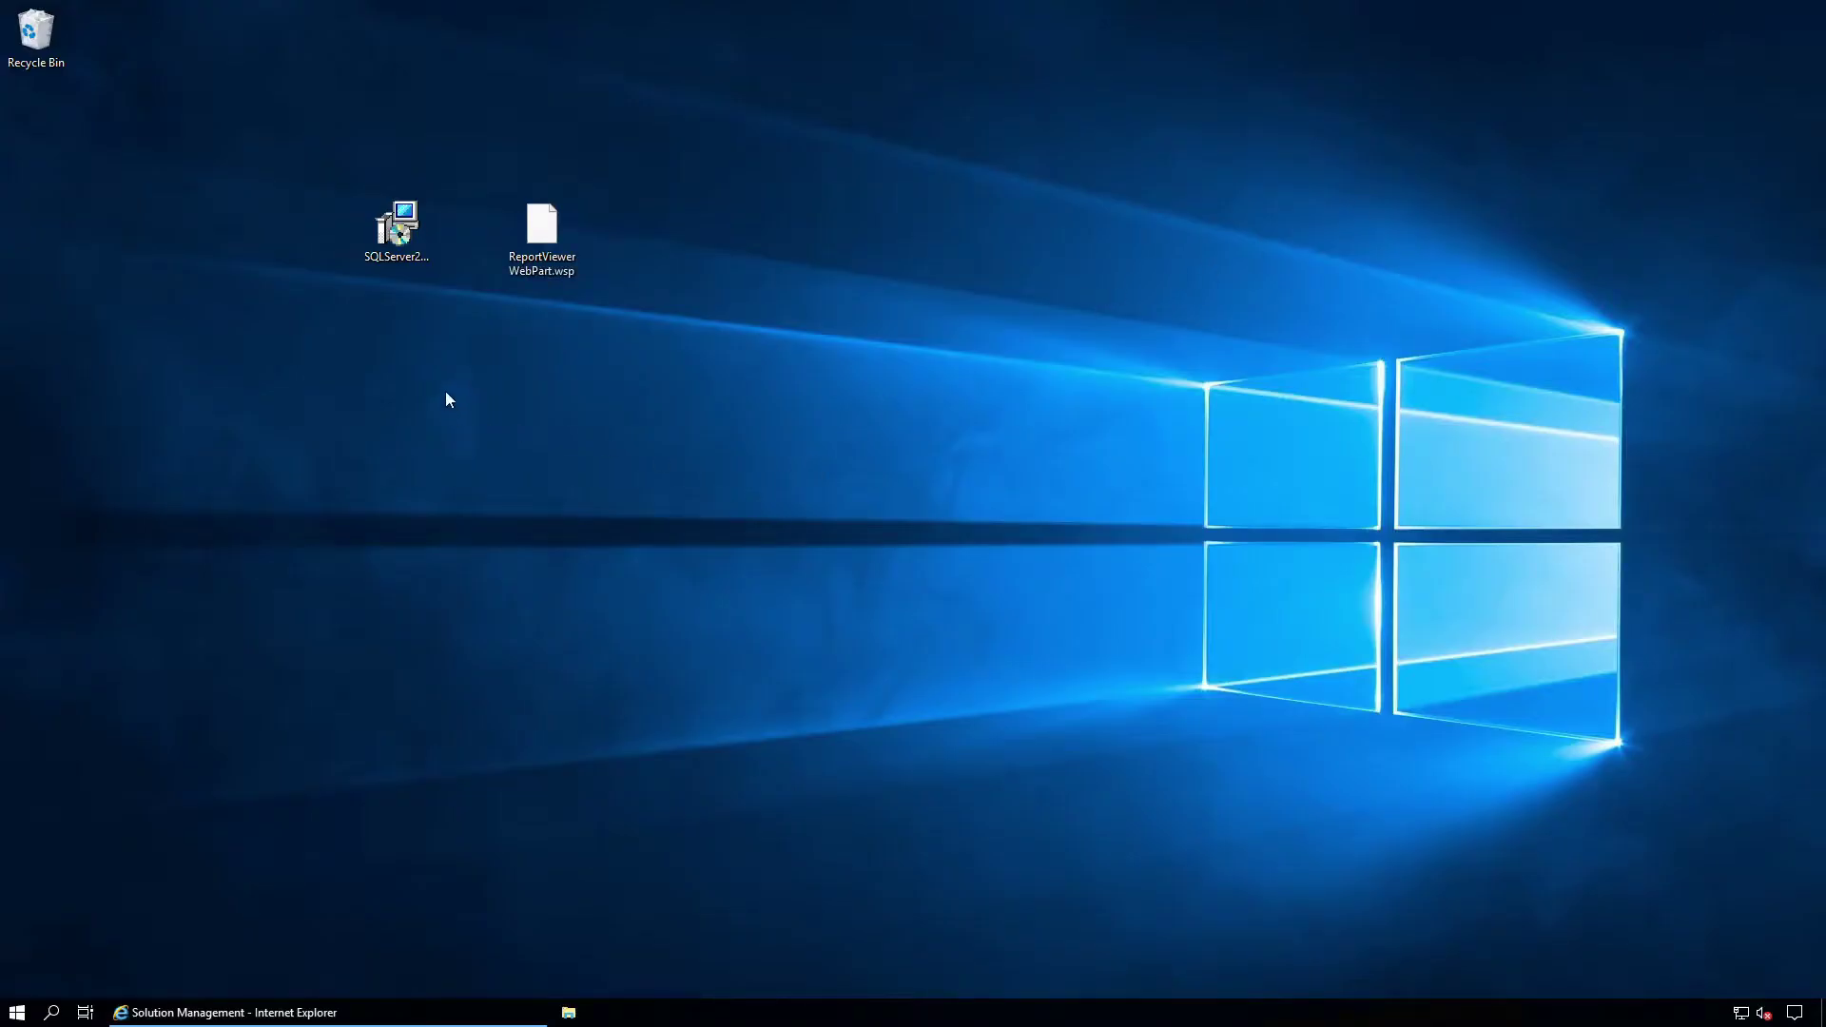
pyautogui.click(417, 238)
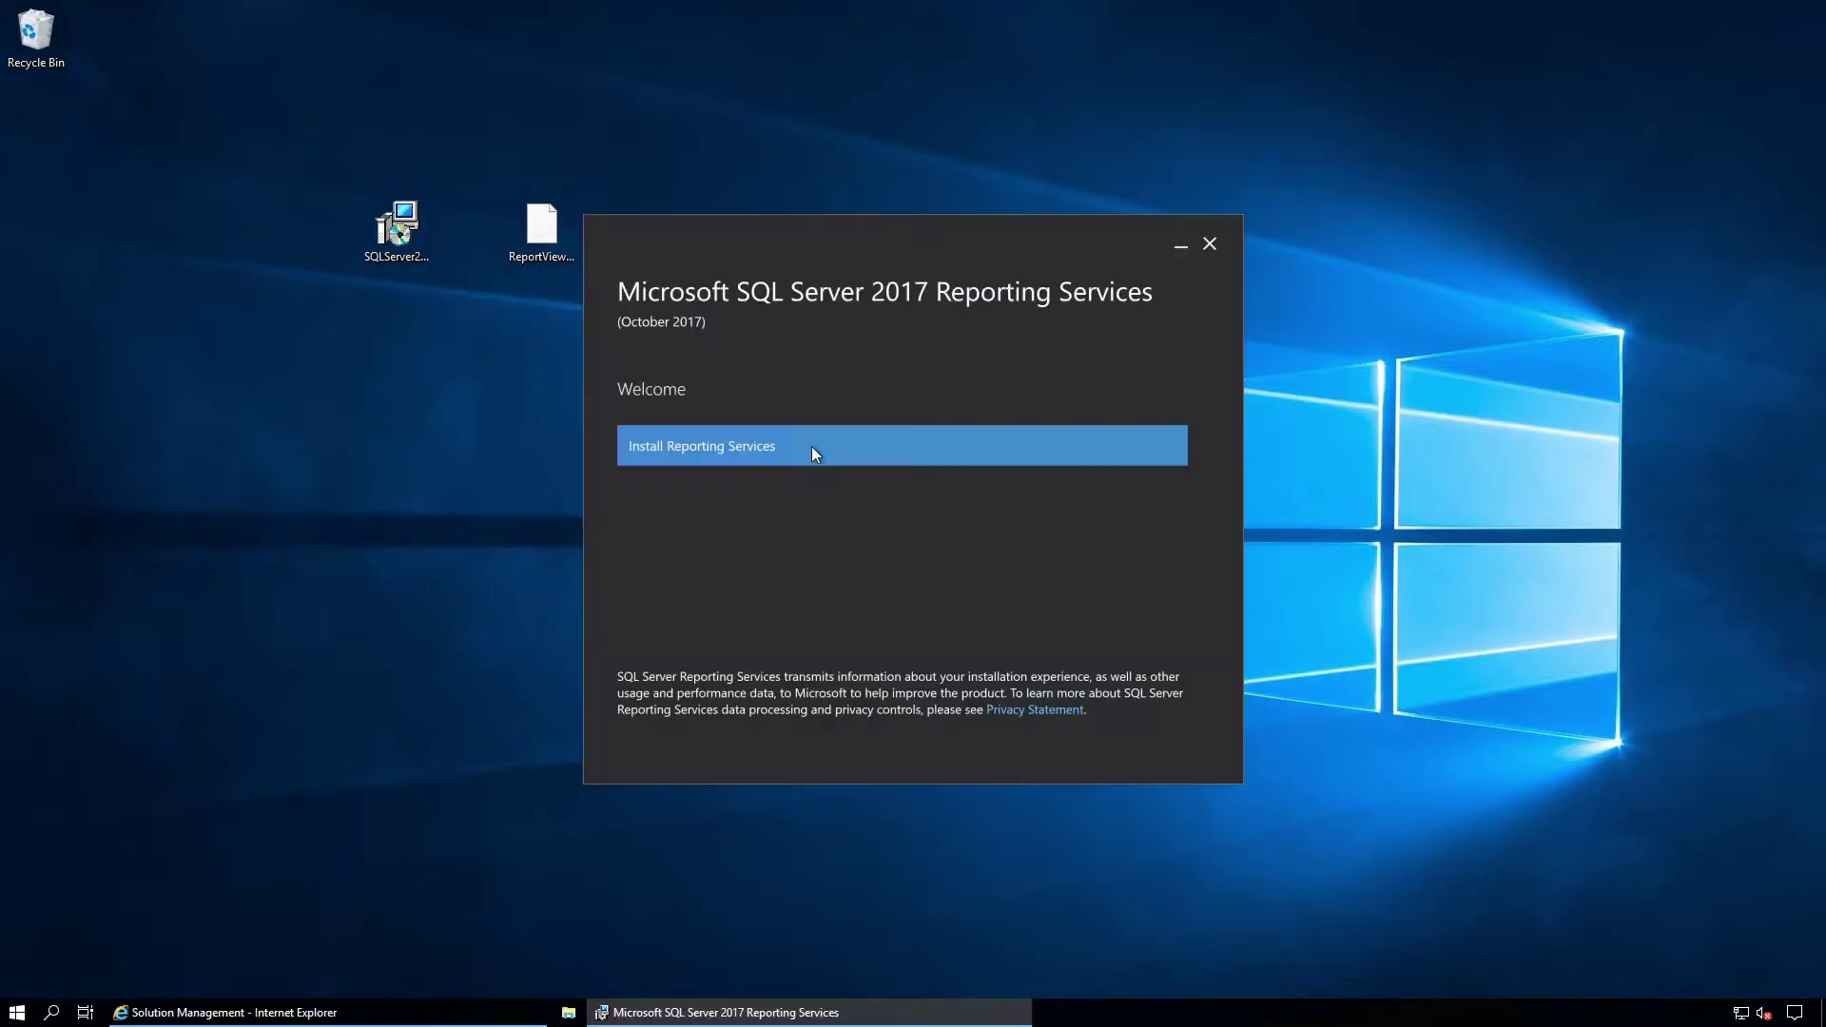
pyautogui.click(812, 447)
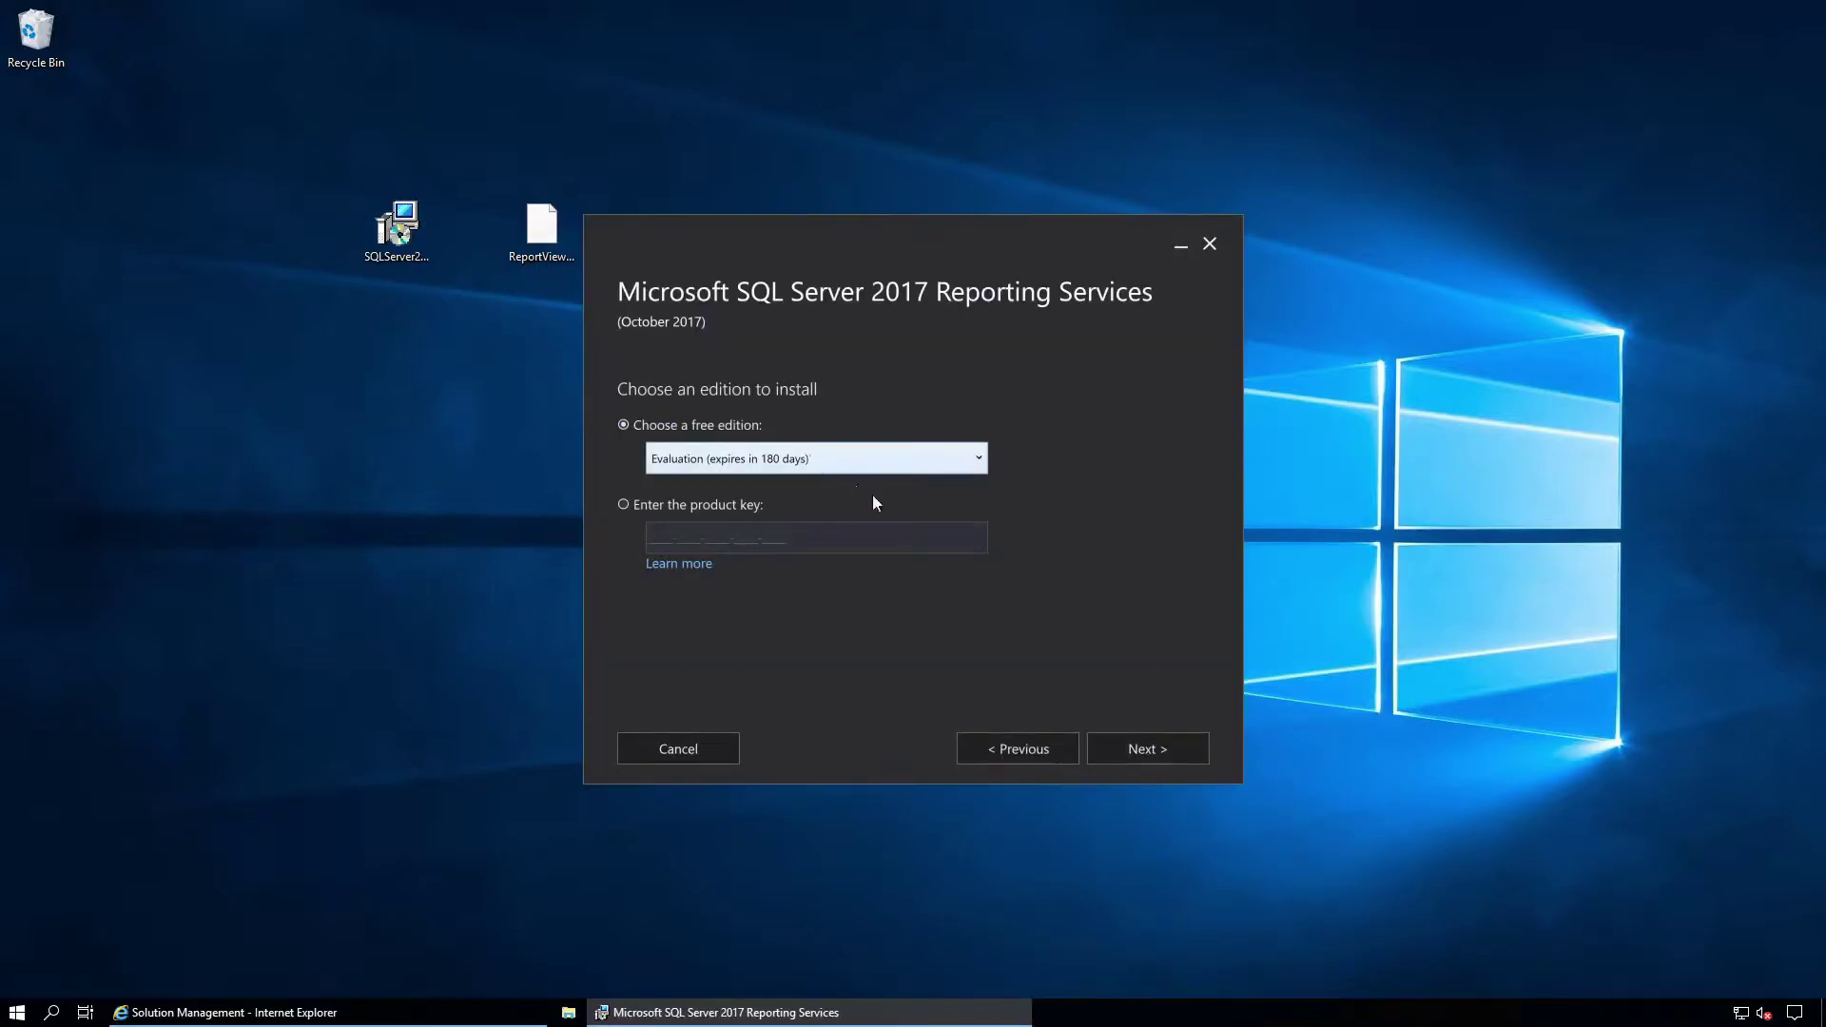
# Step: Install the Evaluation edition, Reporting Services only, to the default location after accepting the license
pyautogui.click(1145, 751)
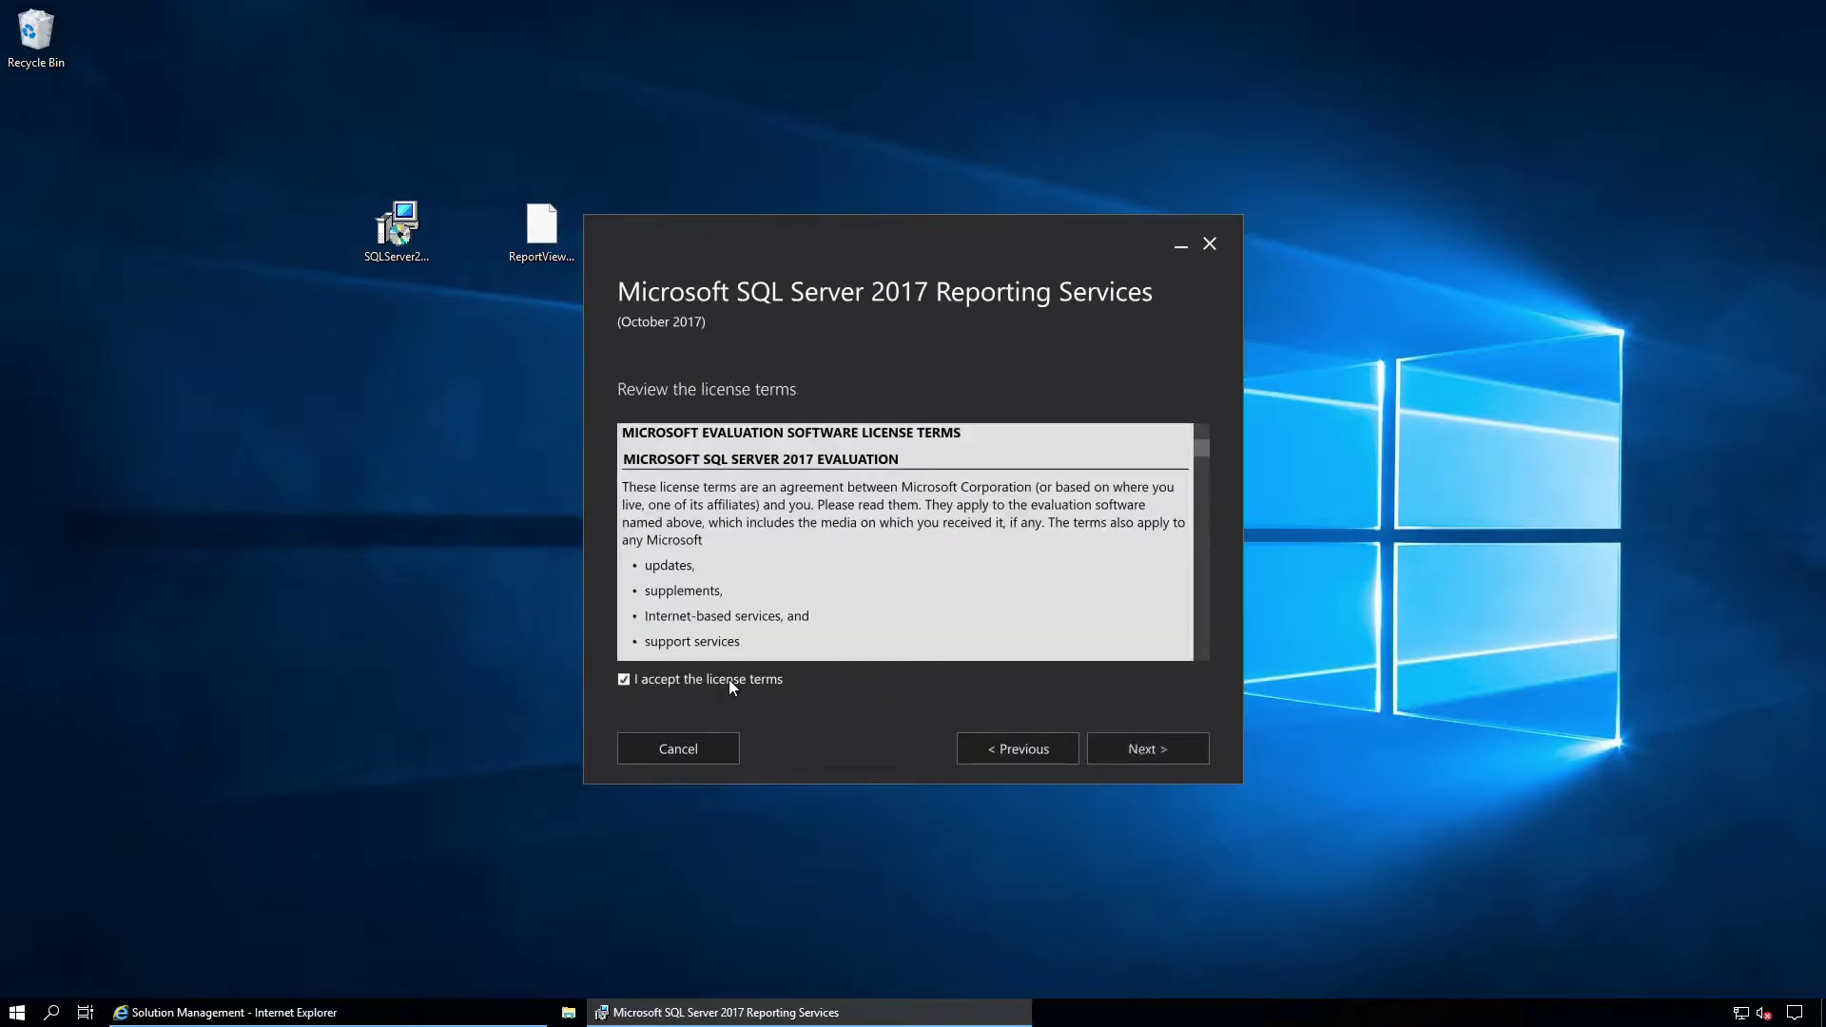
pyautogui.click(1155, 750)
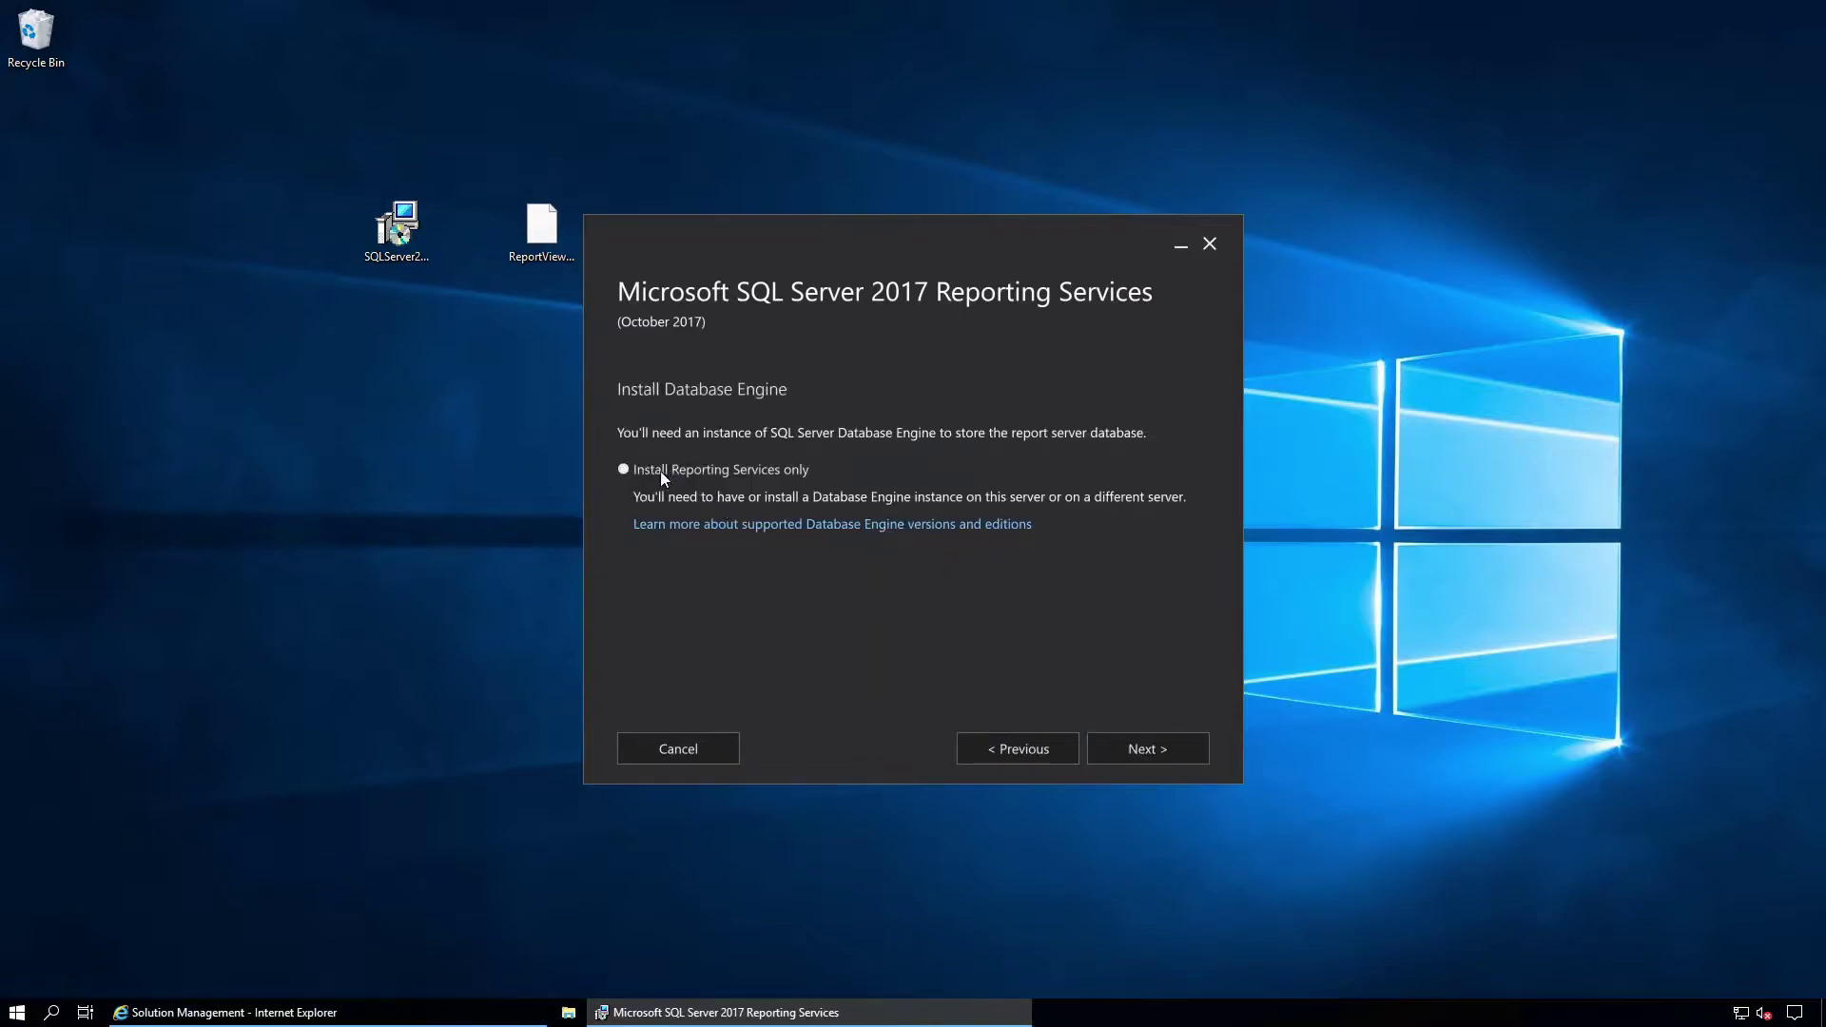
pyautogui.click(1149, 751)
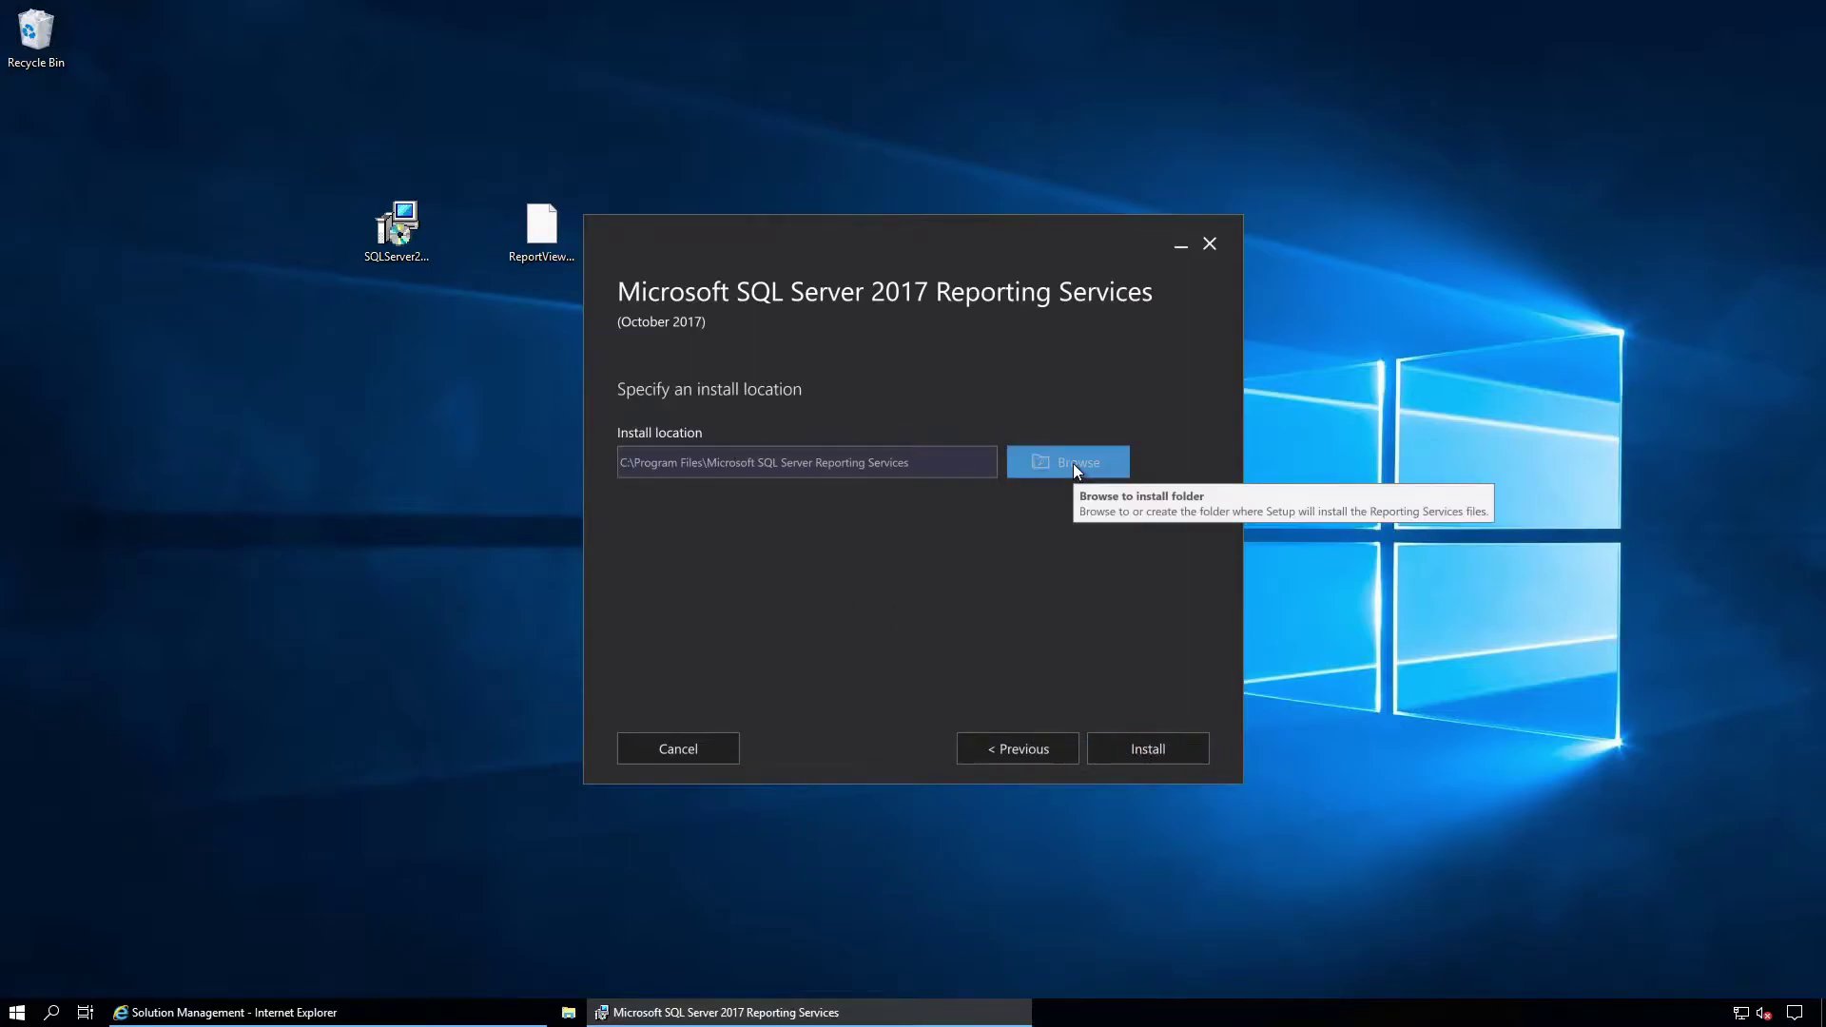
pyautogui.click(1150, 747)
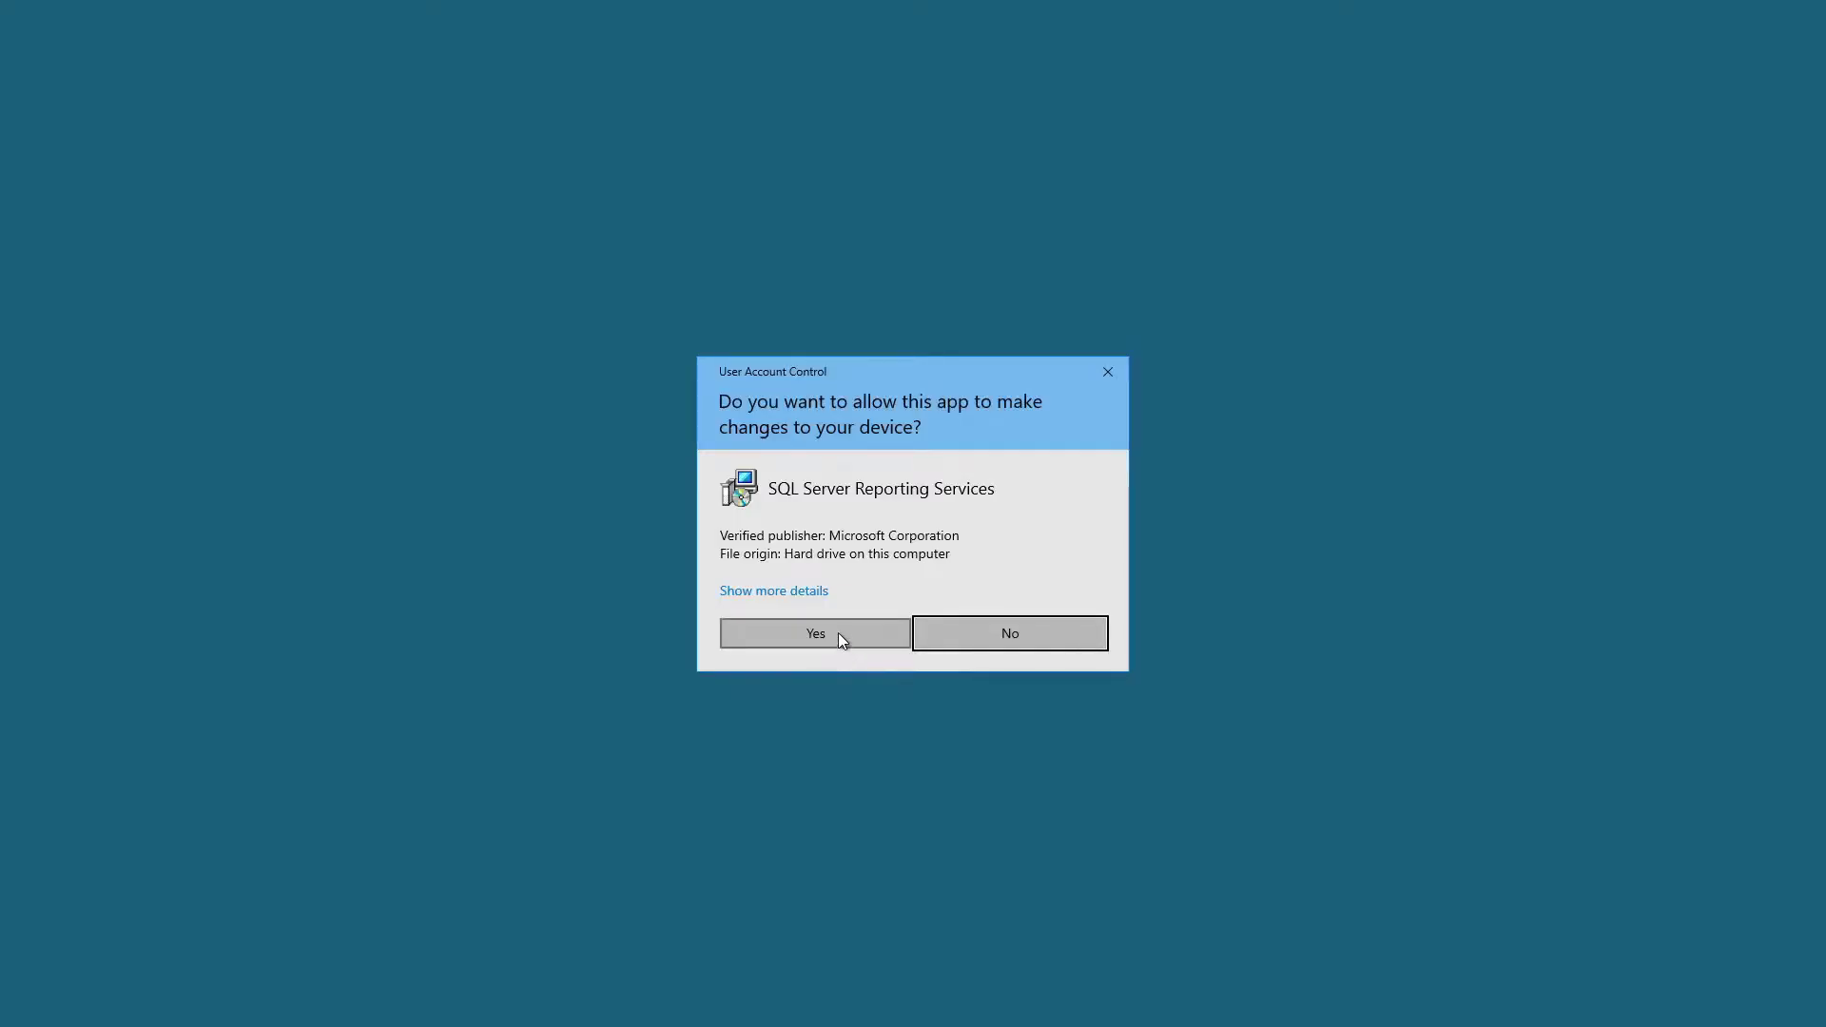
pyautogui.click(837, 633)
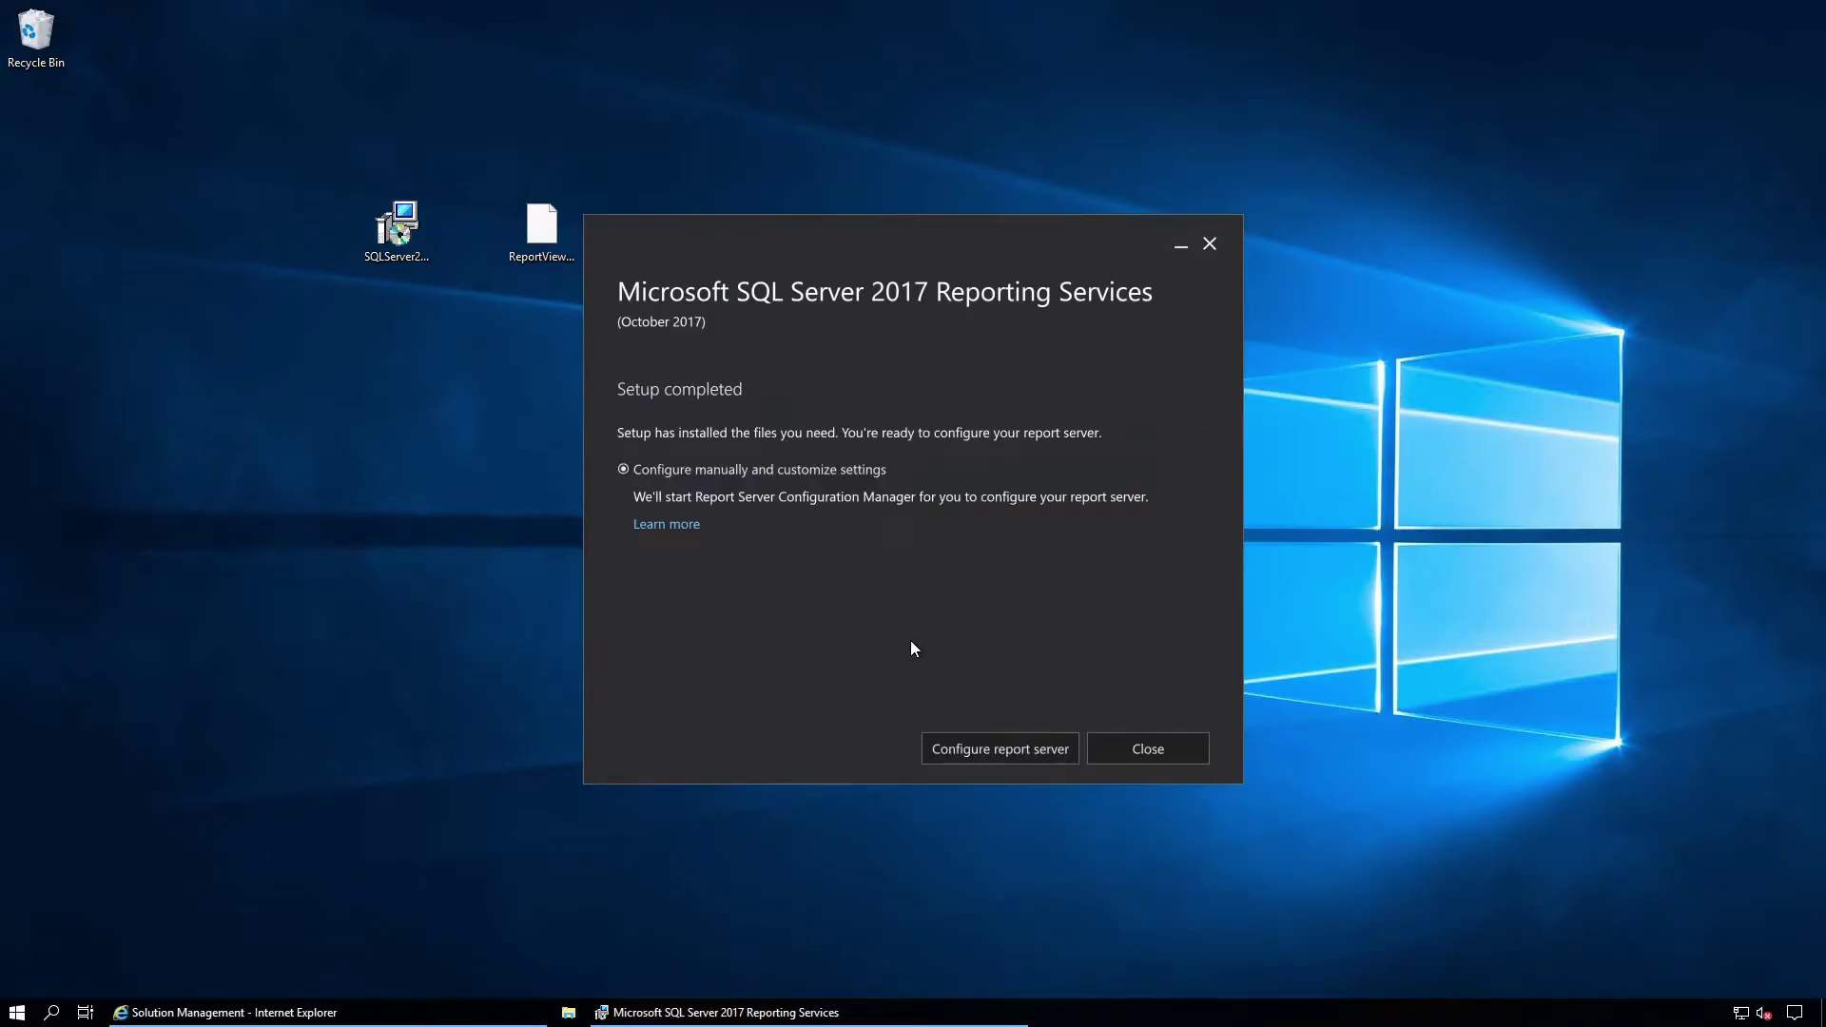
# Step: Launch and approve Configure report server, then open File Explorer
pyautogui.click(1007, 754)
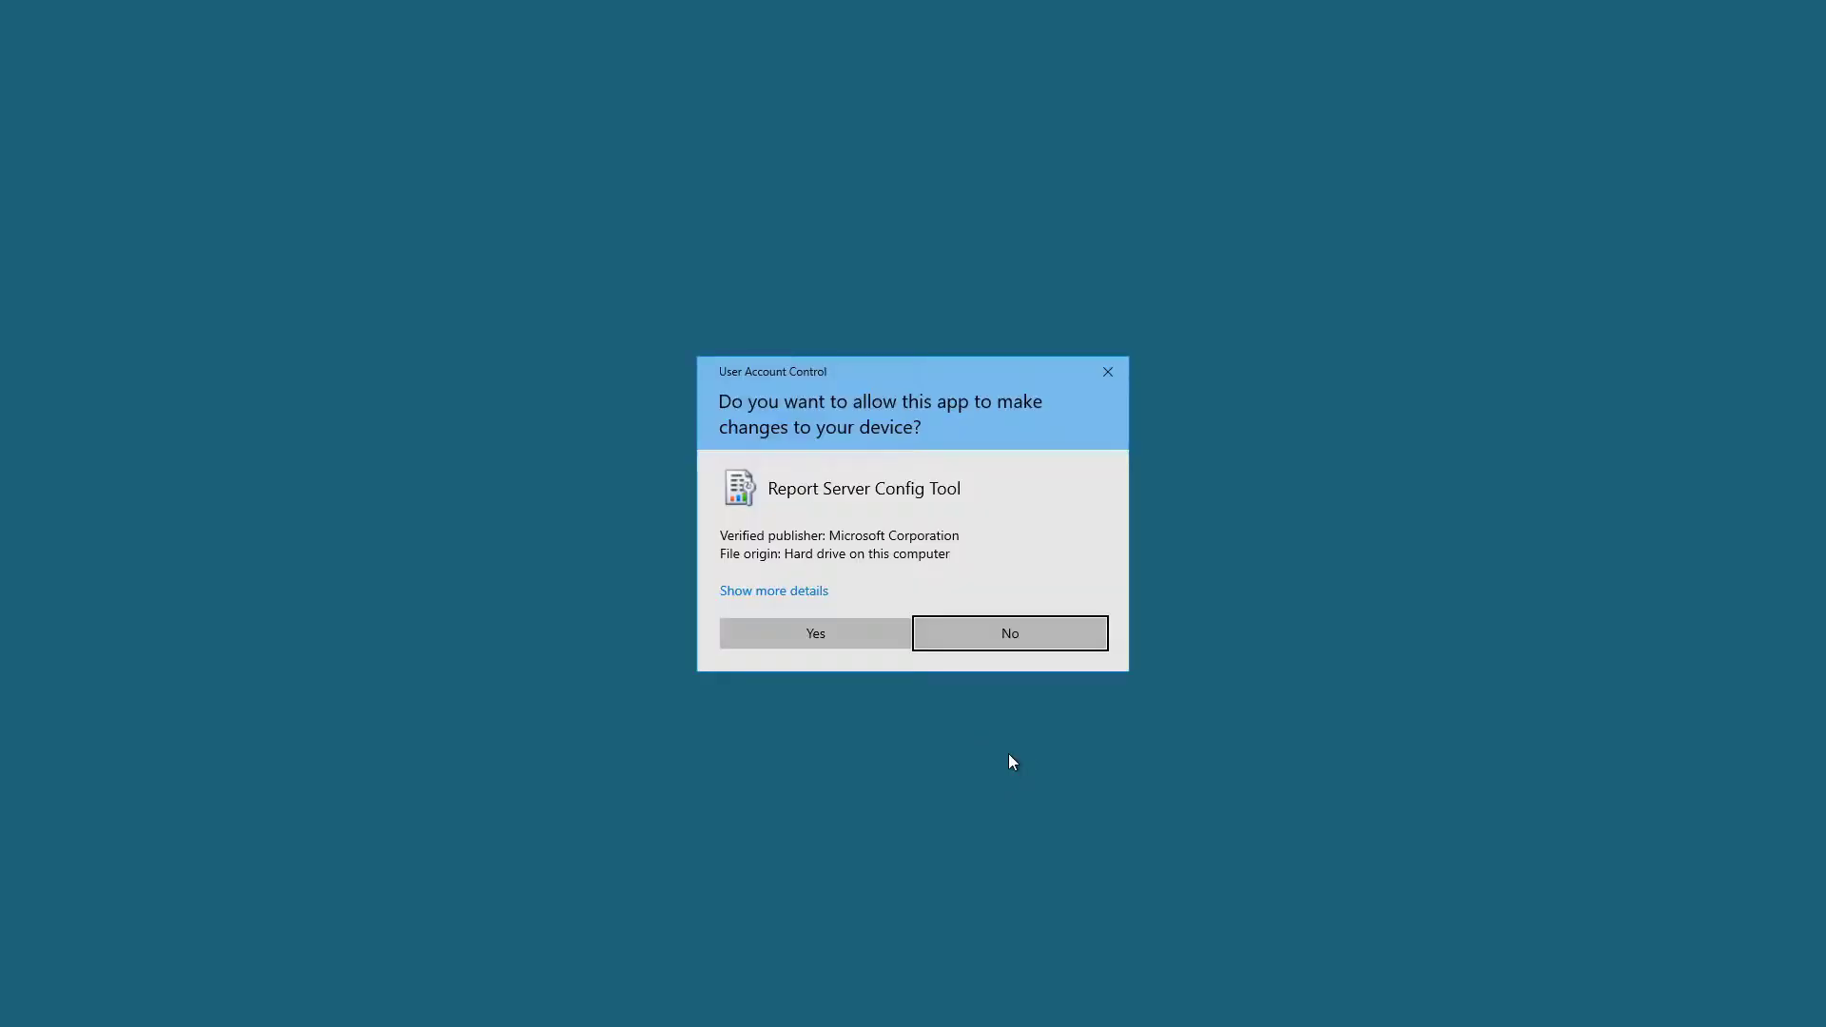
pyautogui.click(841, 641)
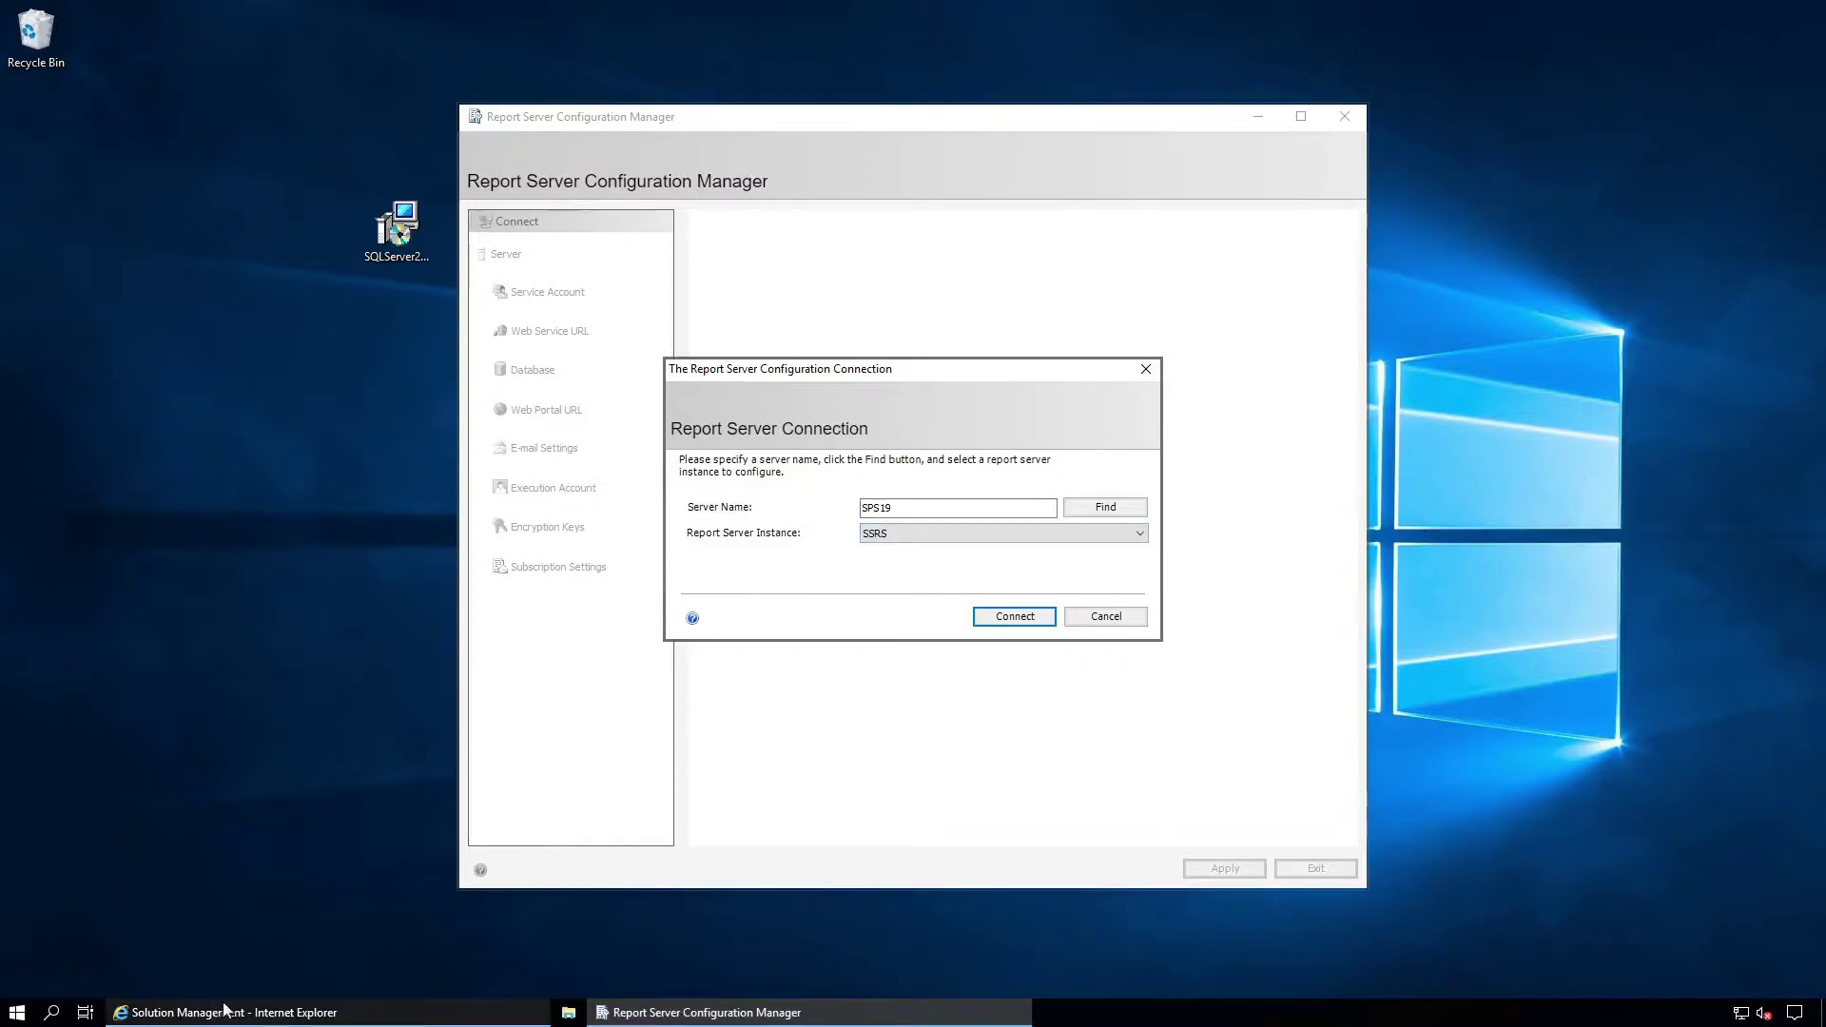
pyautogui.click(568, 1012)
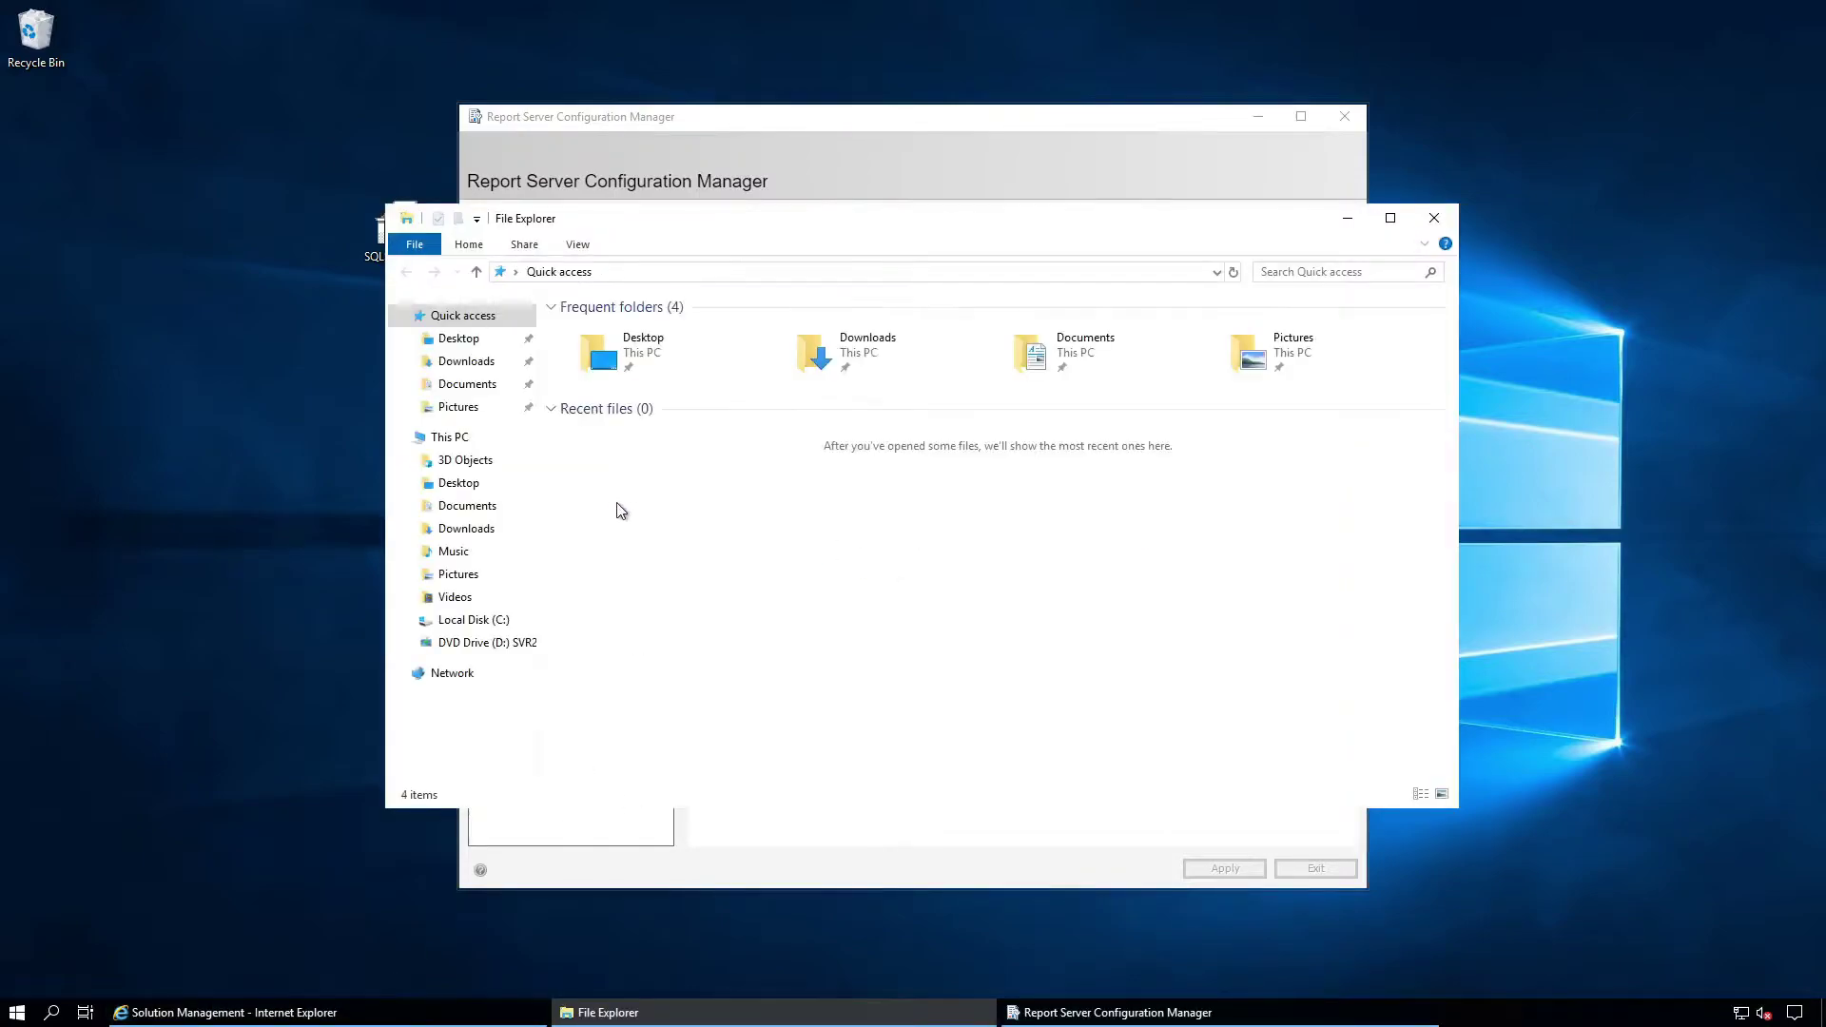
pyautogui.rightClick(473, 440)
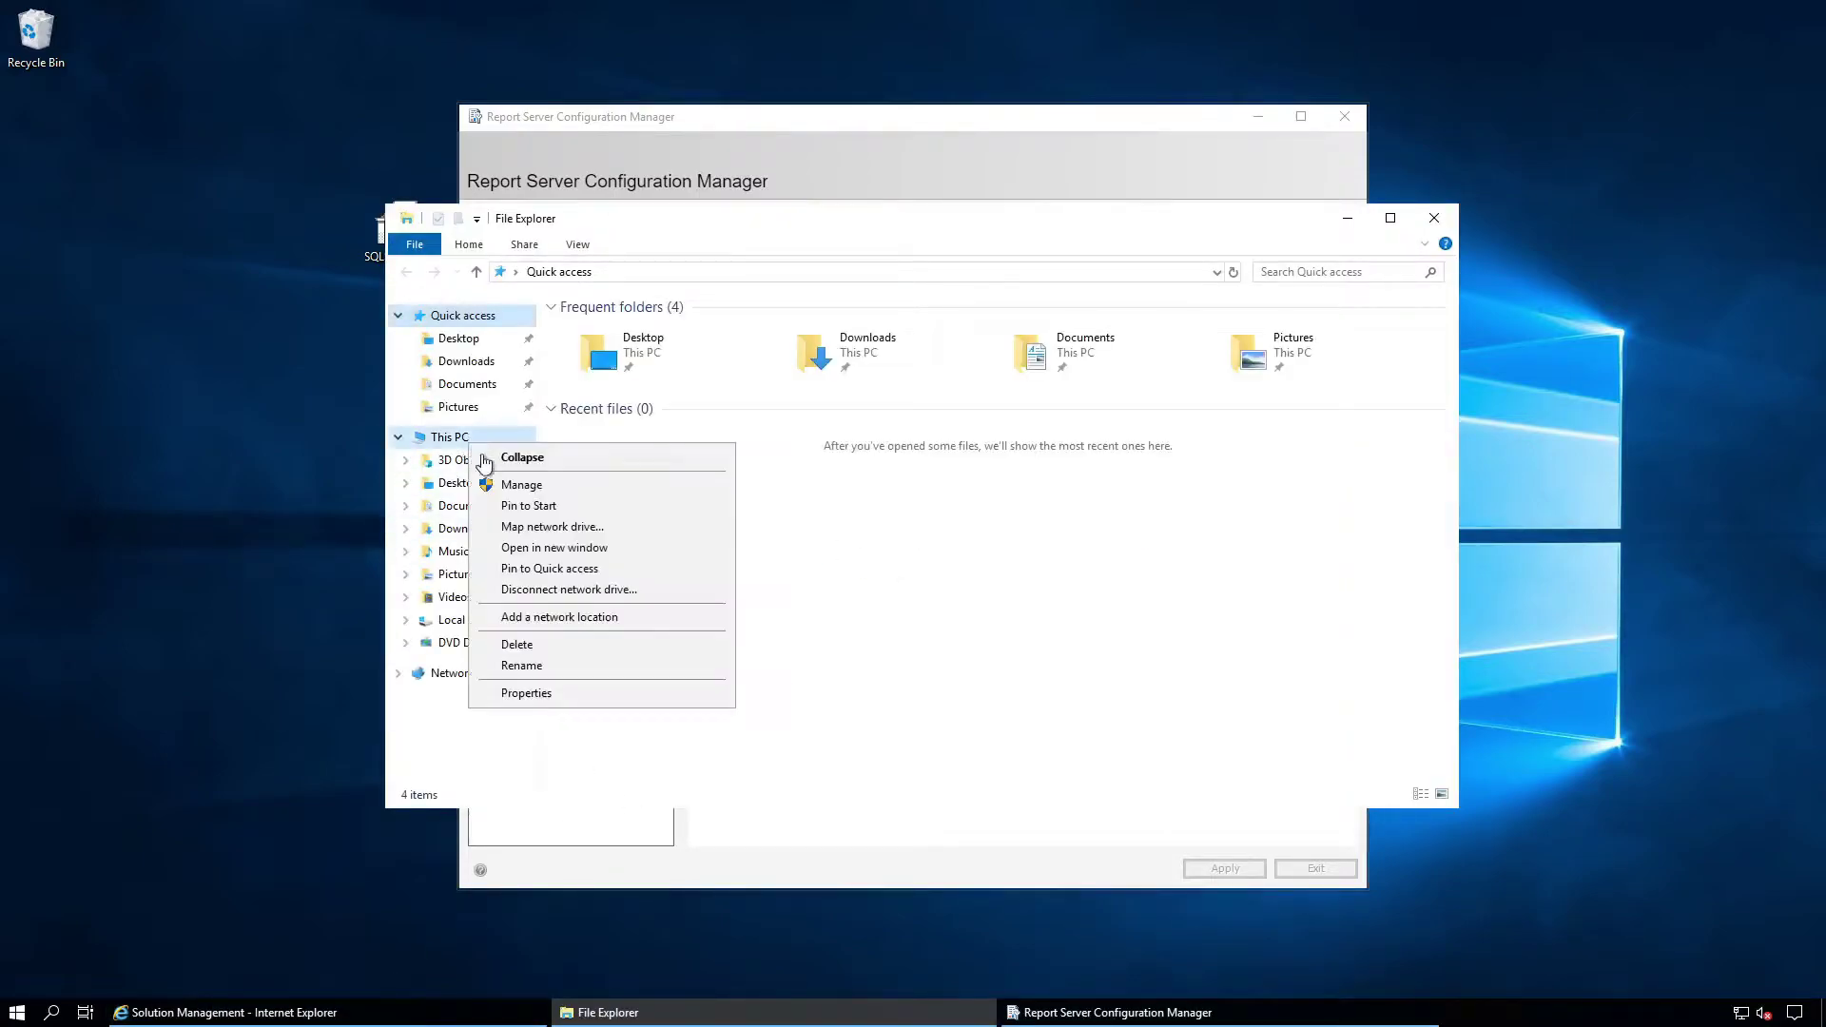
pyautogui.click(561, 692)
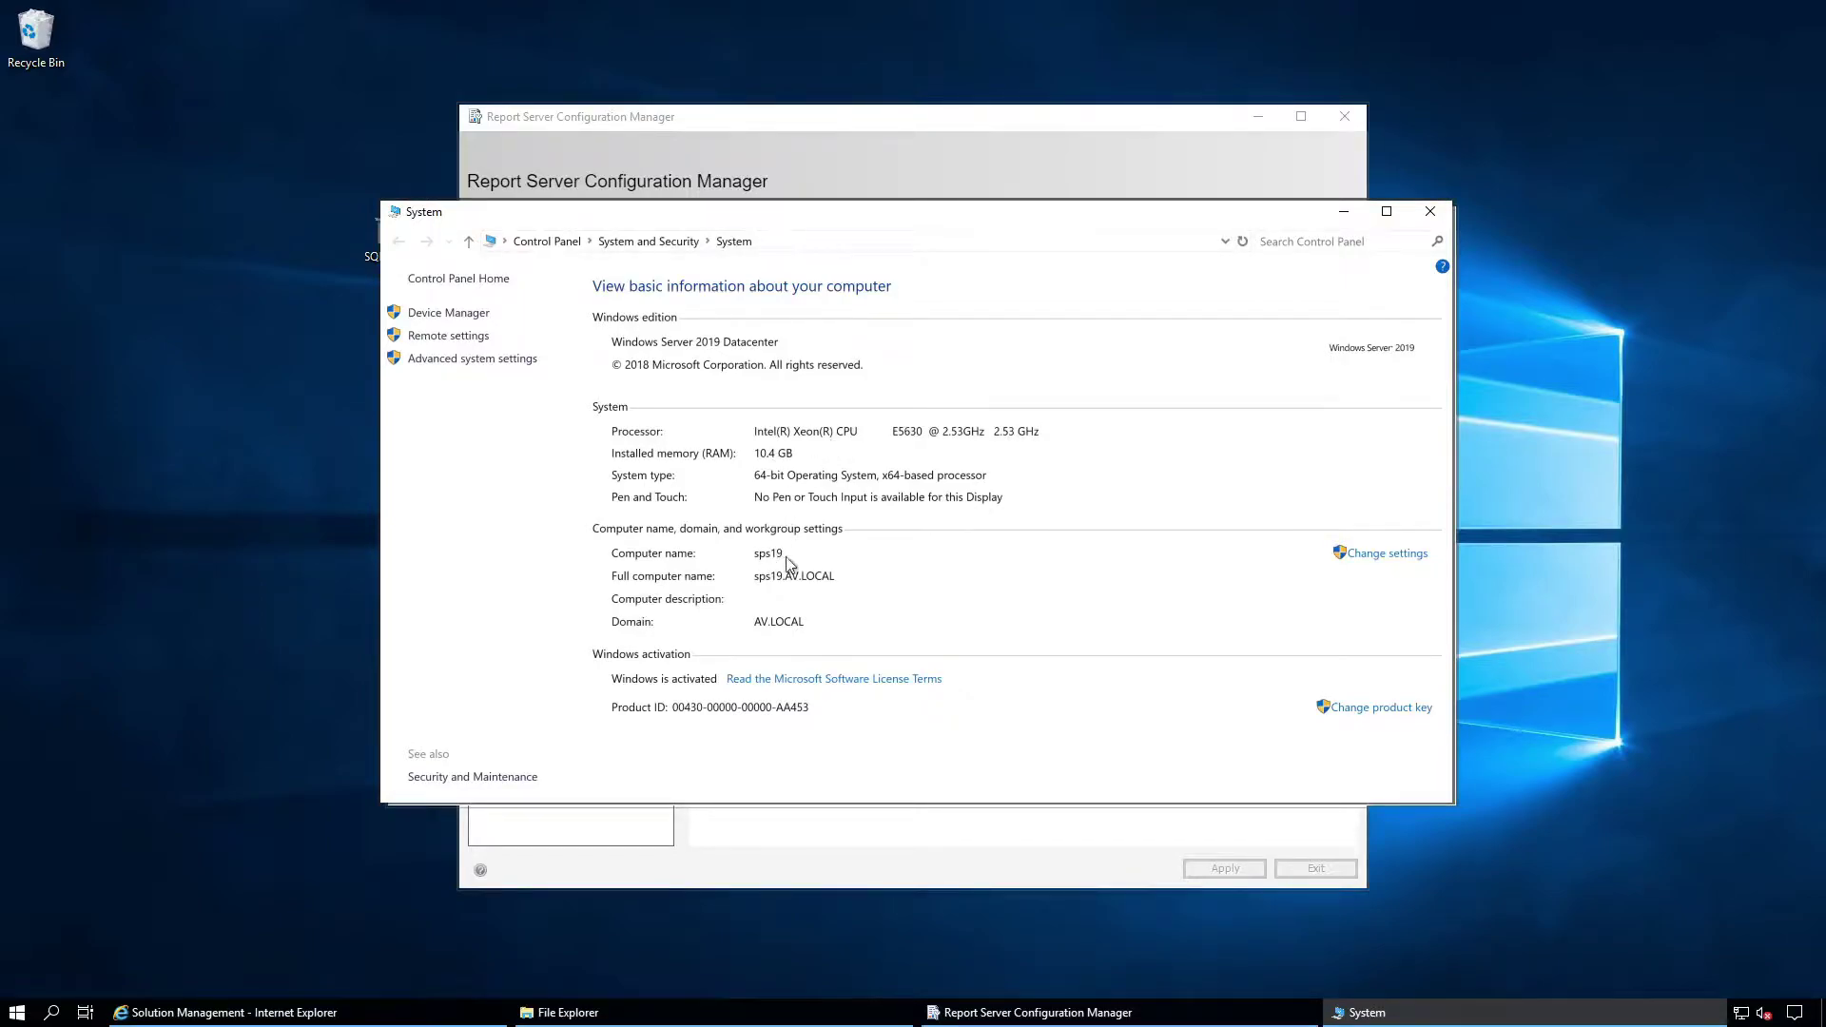
pyautogui.click(1430, 211)
pyautogui.click(1434, 219)
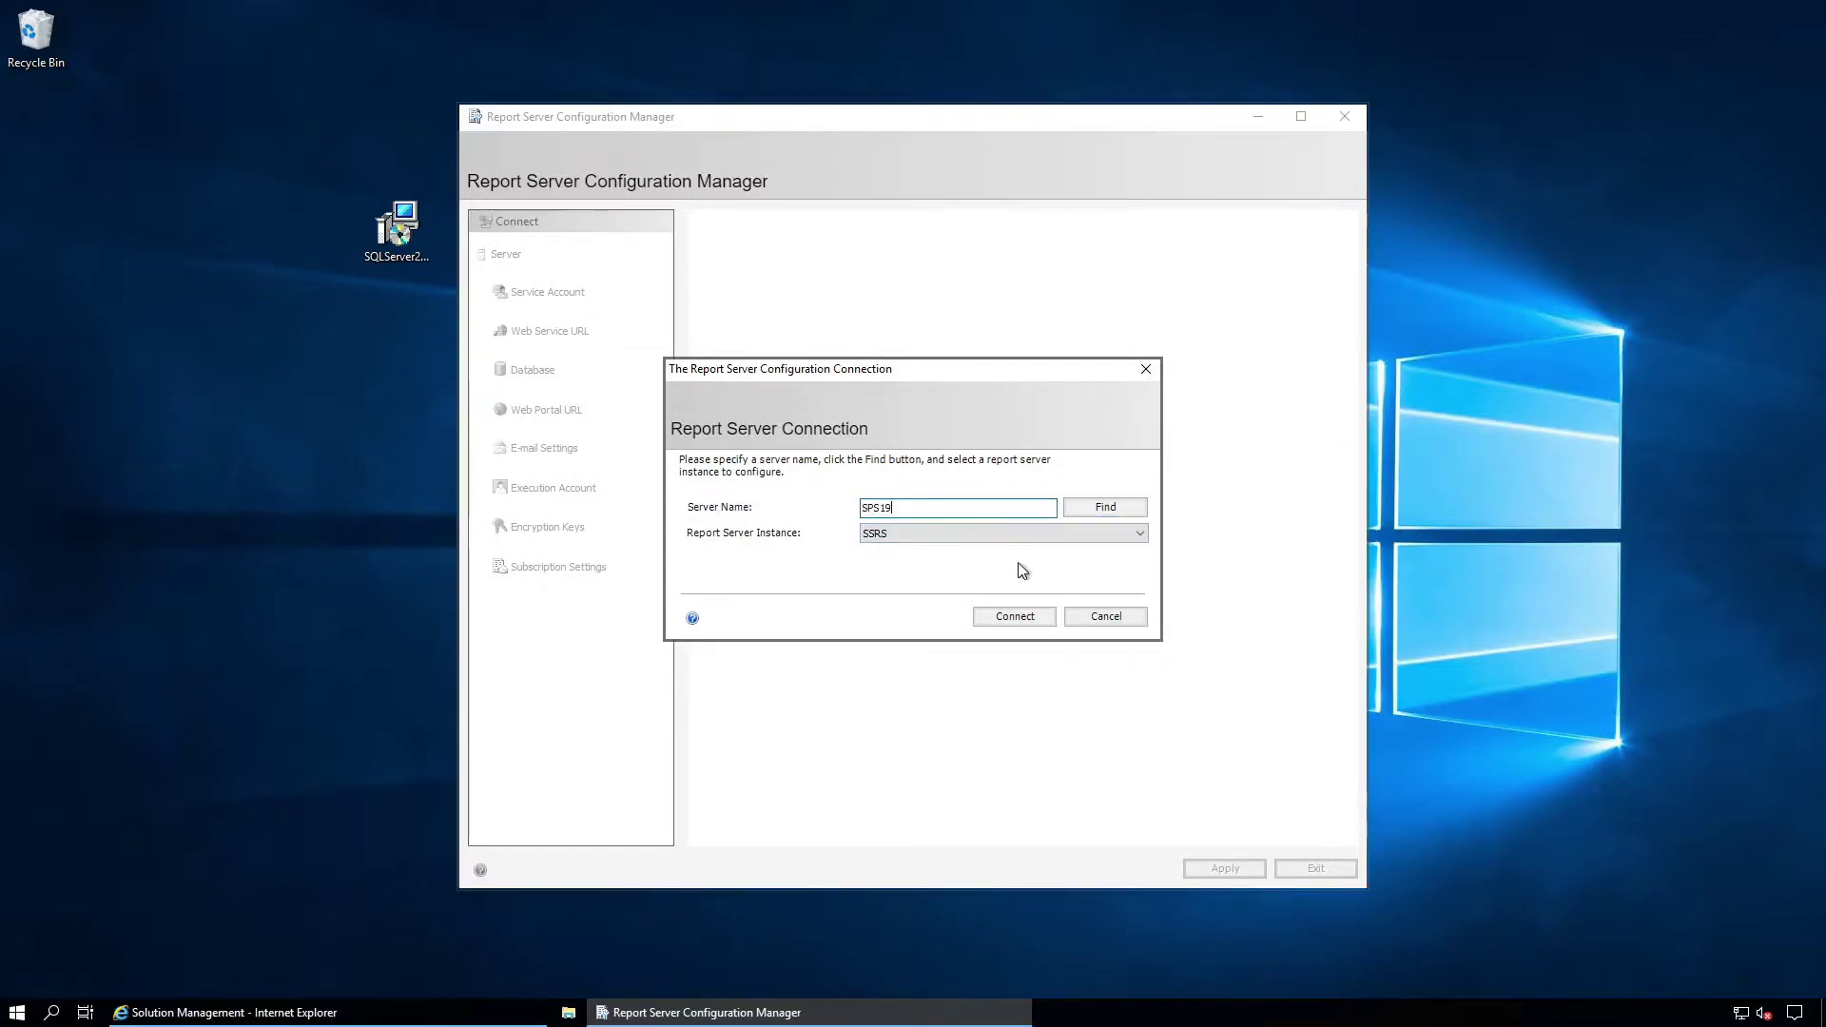
# Step: Connect Configuration Manager to the SSRS instance on SPS19
pyautogui.click(949, 530)
pyautogui.click(954, 550)
pyautogui.click(1007, 621)
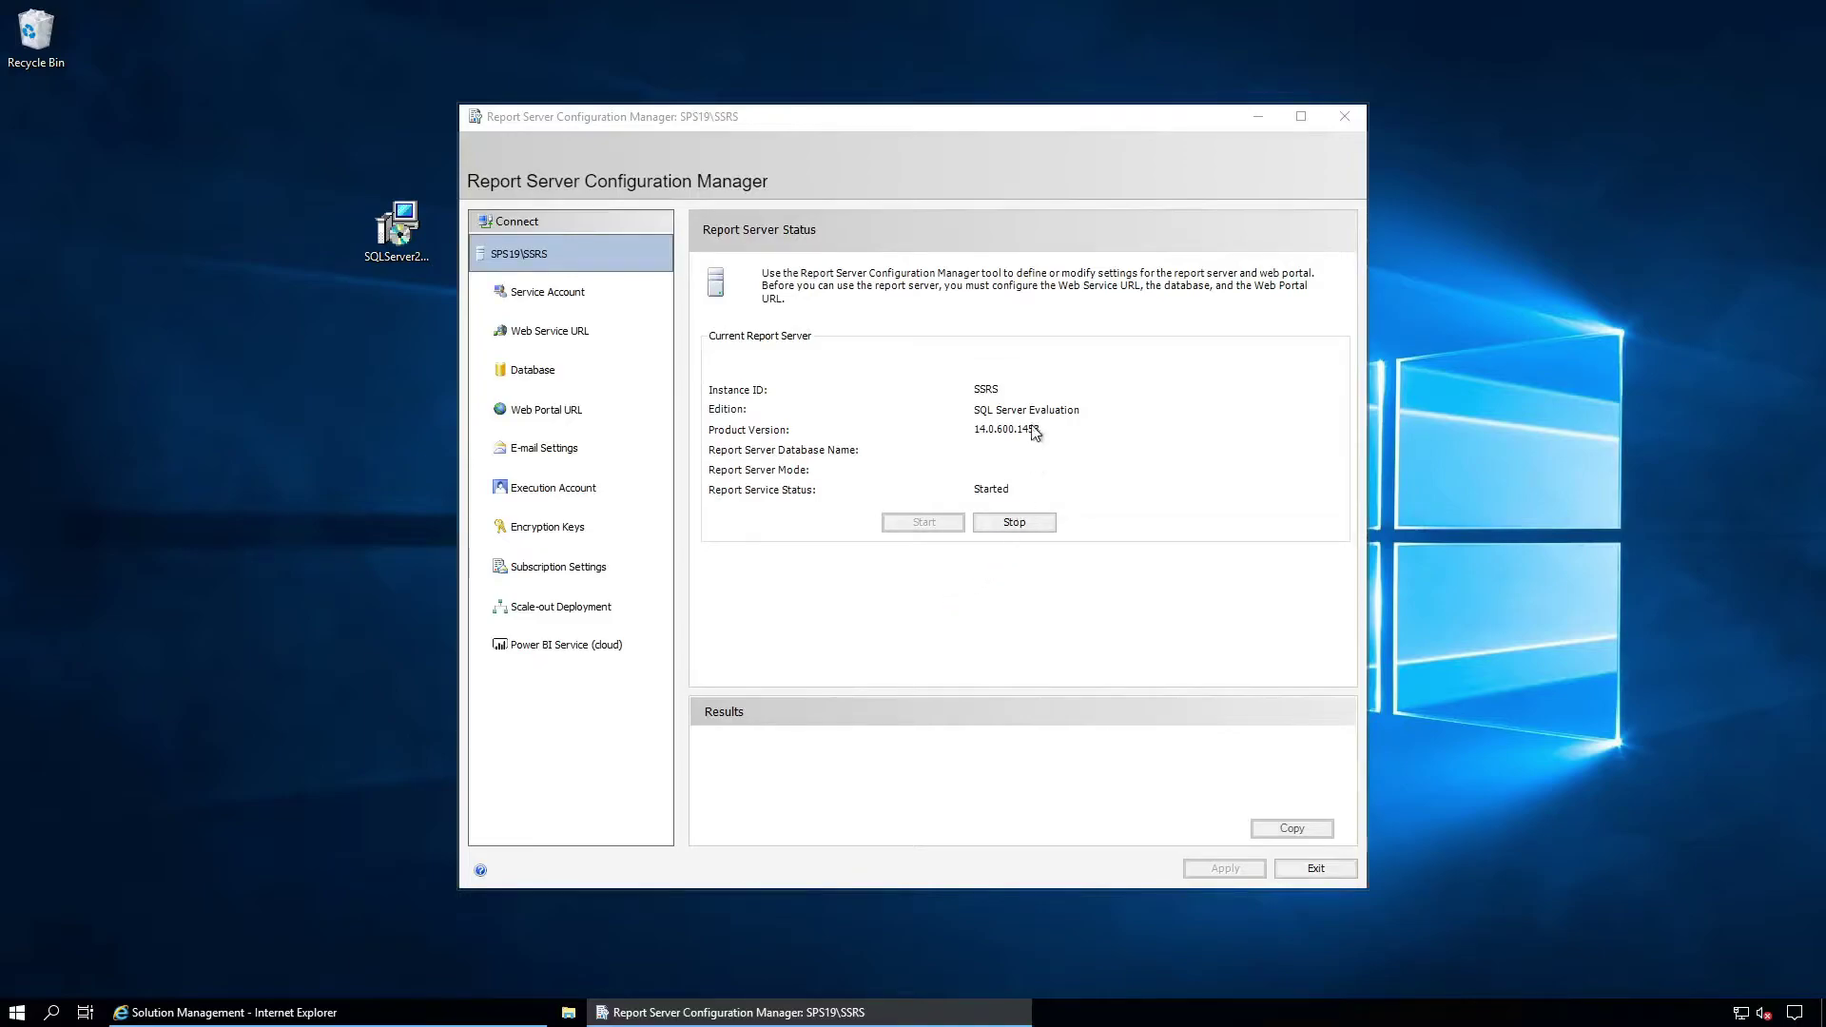
# Step: Set the service account to a domain user with its password and apply
pyautogui.click(582, 301)
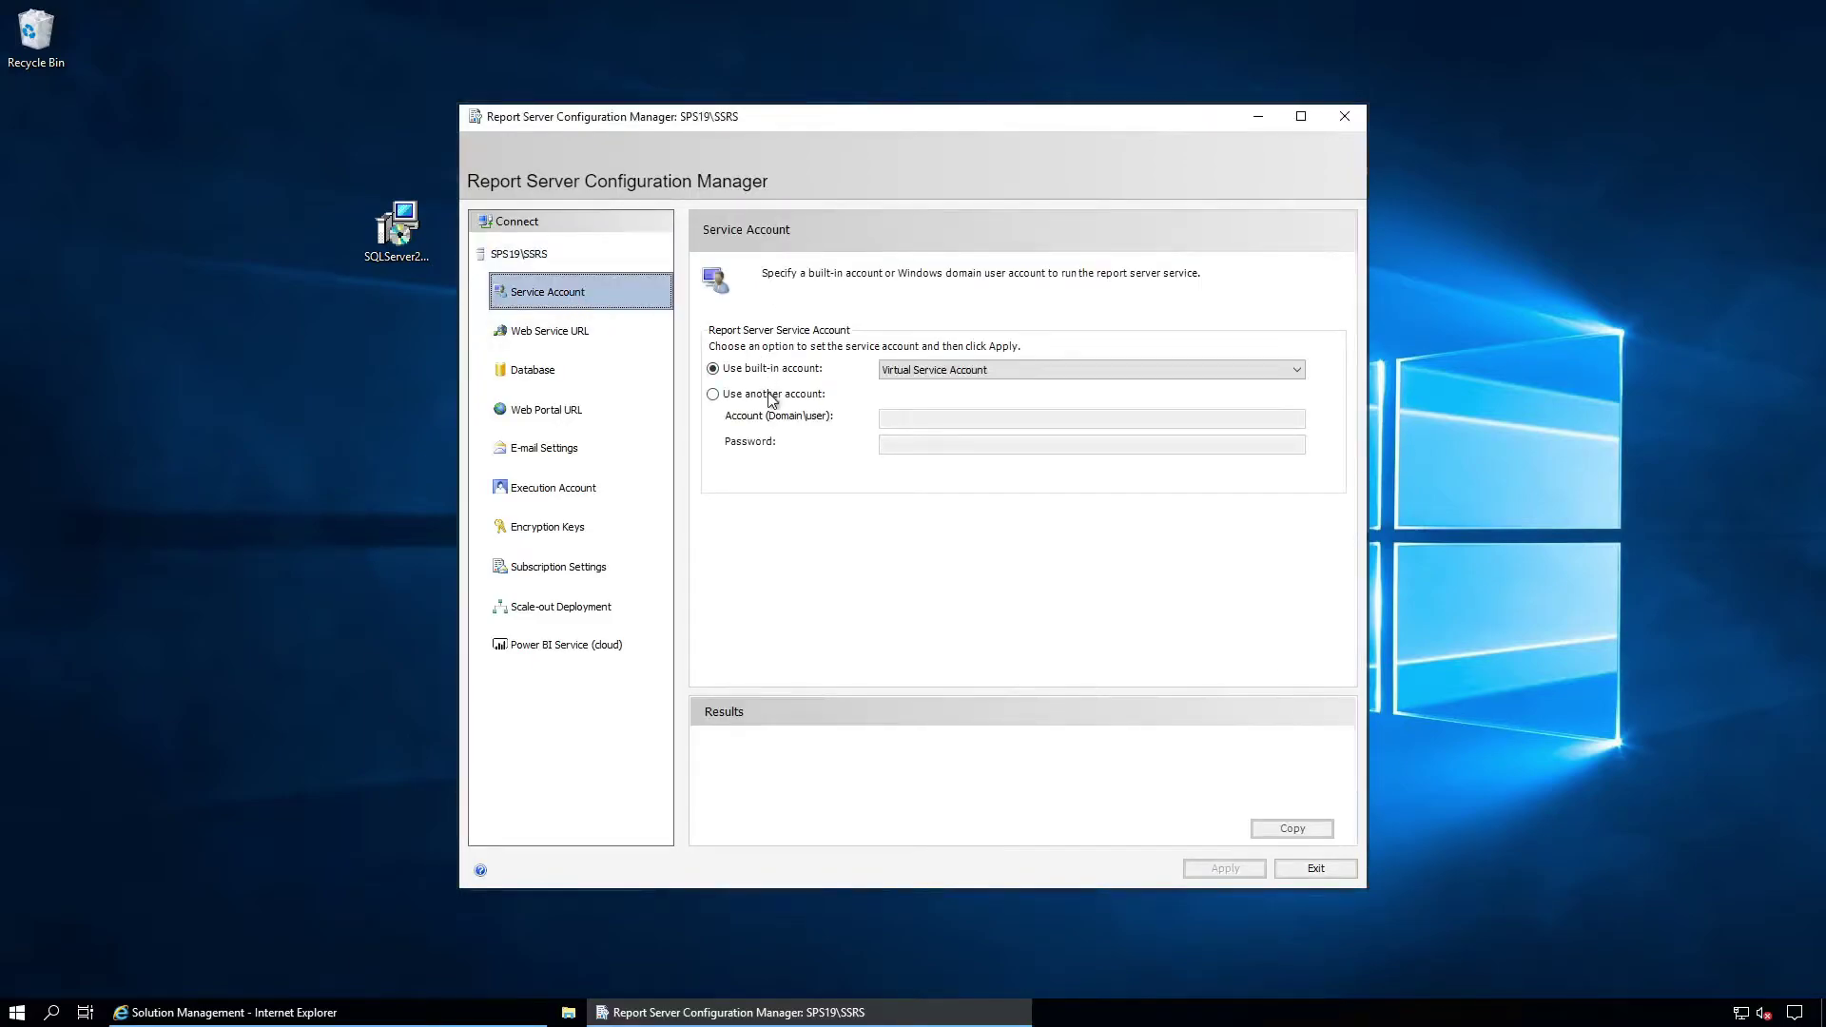
pyautogui.click(772, 396)
pyautogui.click(918, 423)
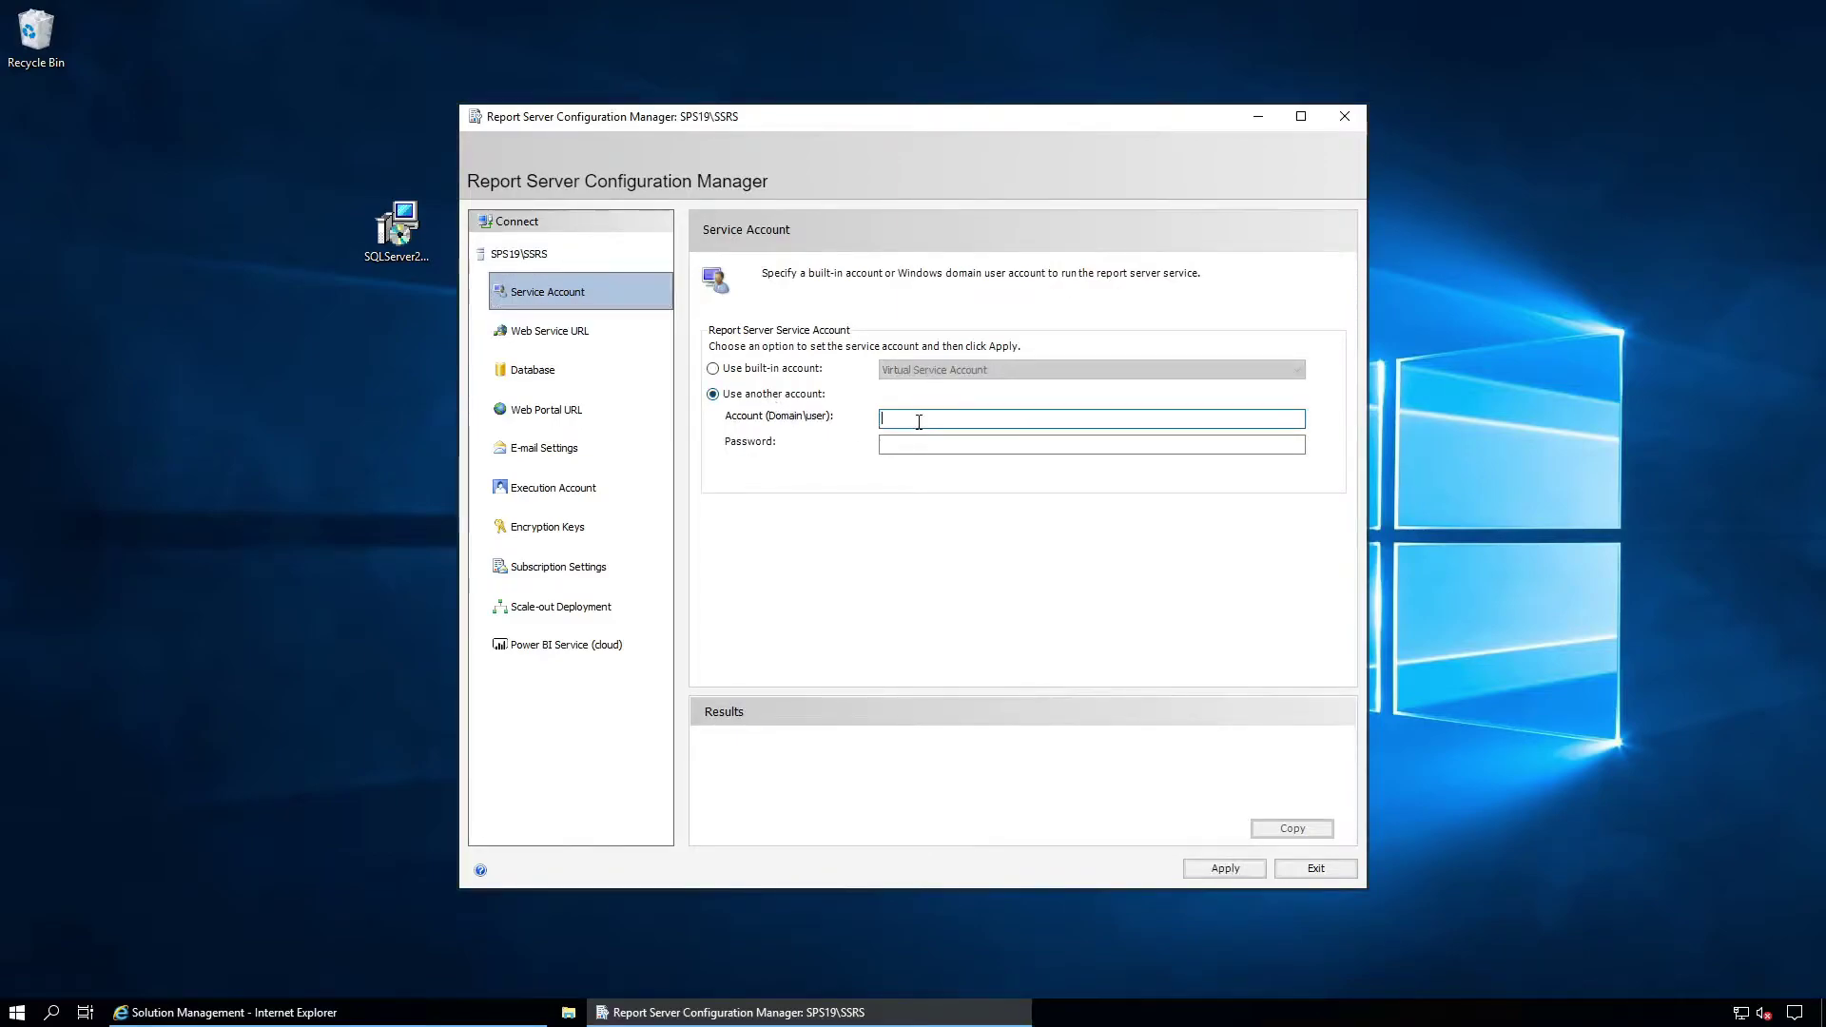
pyautogui.write('av\\bor')
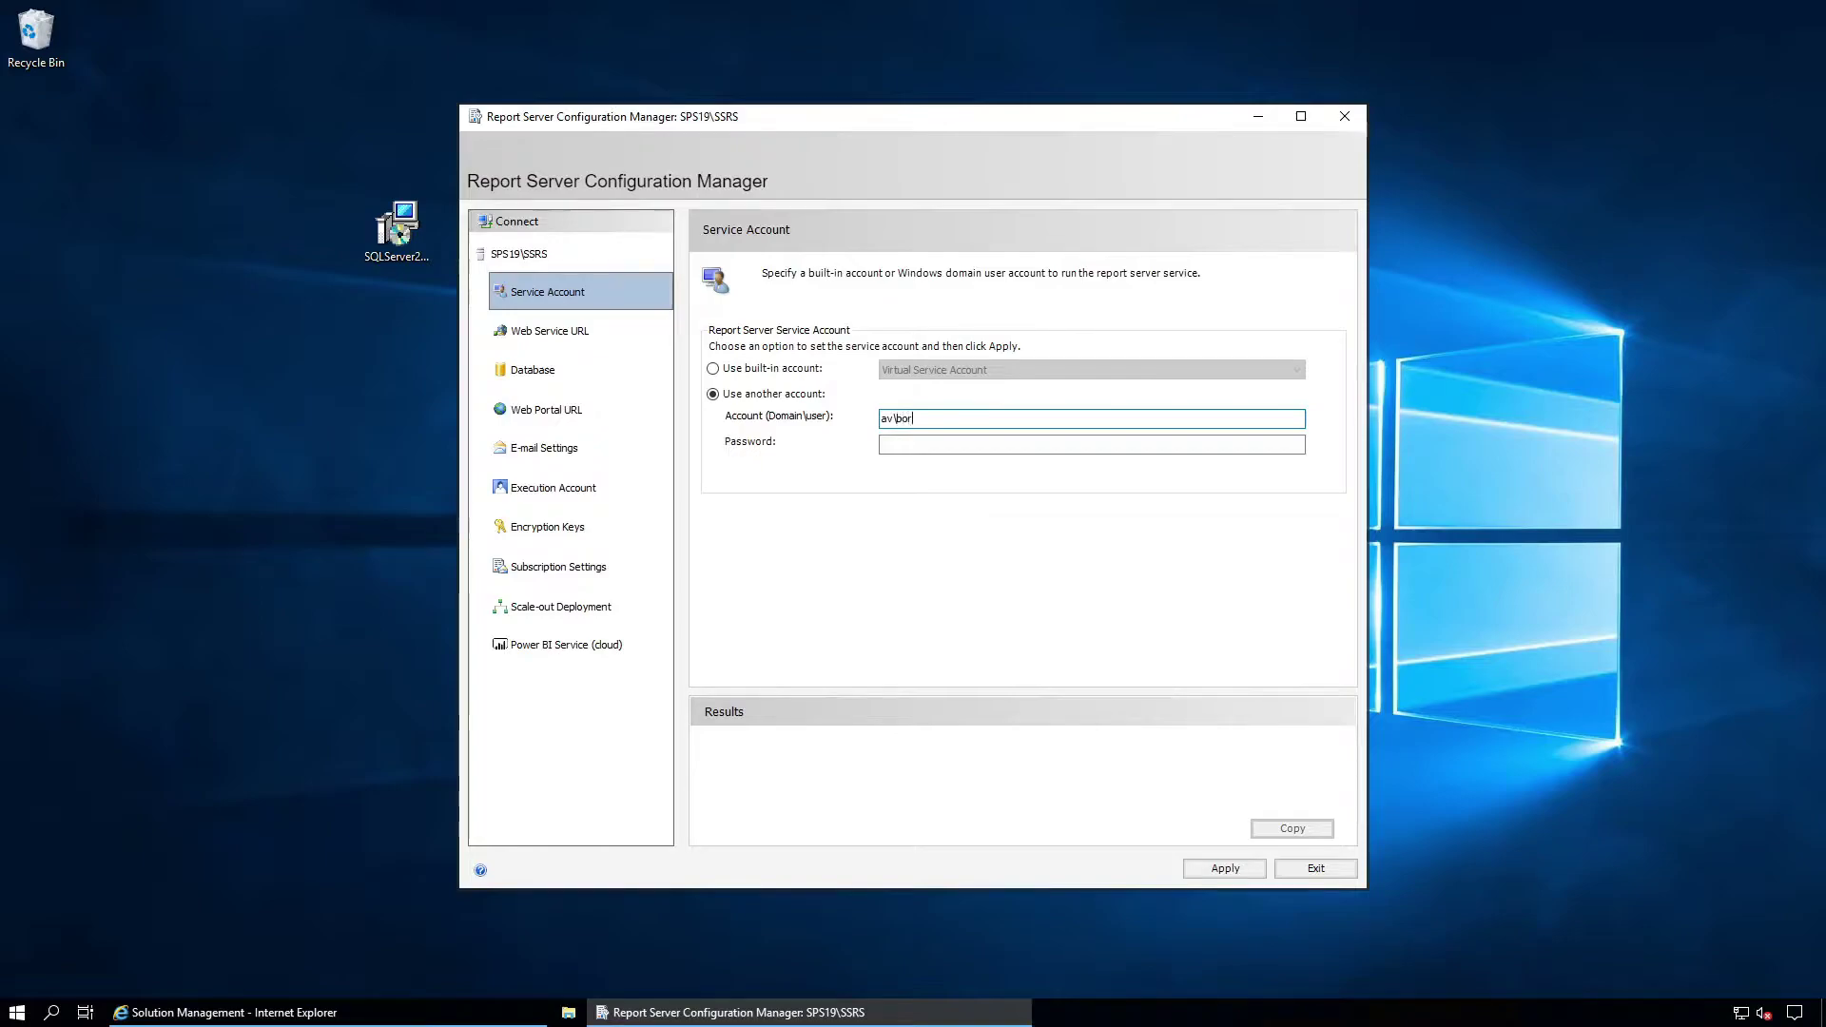
pyautogui.write('edadmin')
pyautogui.press('Tab')
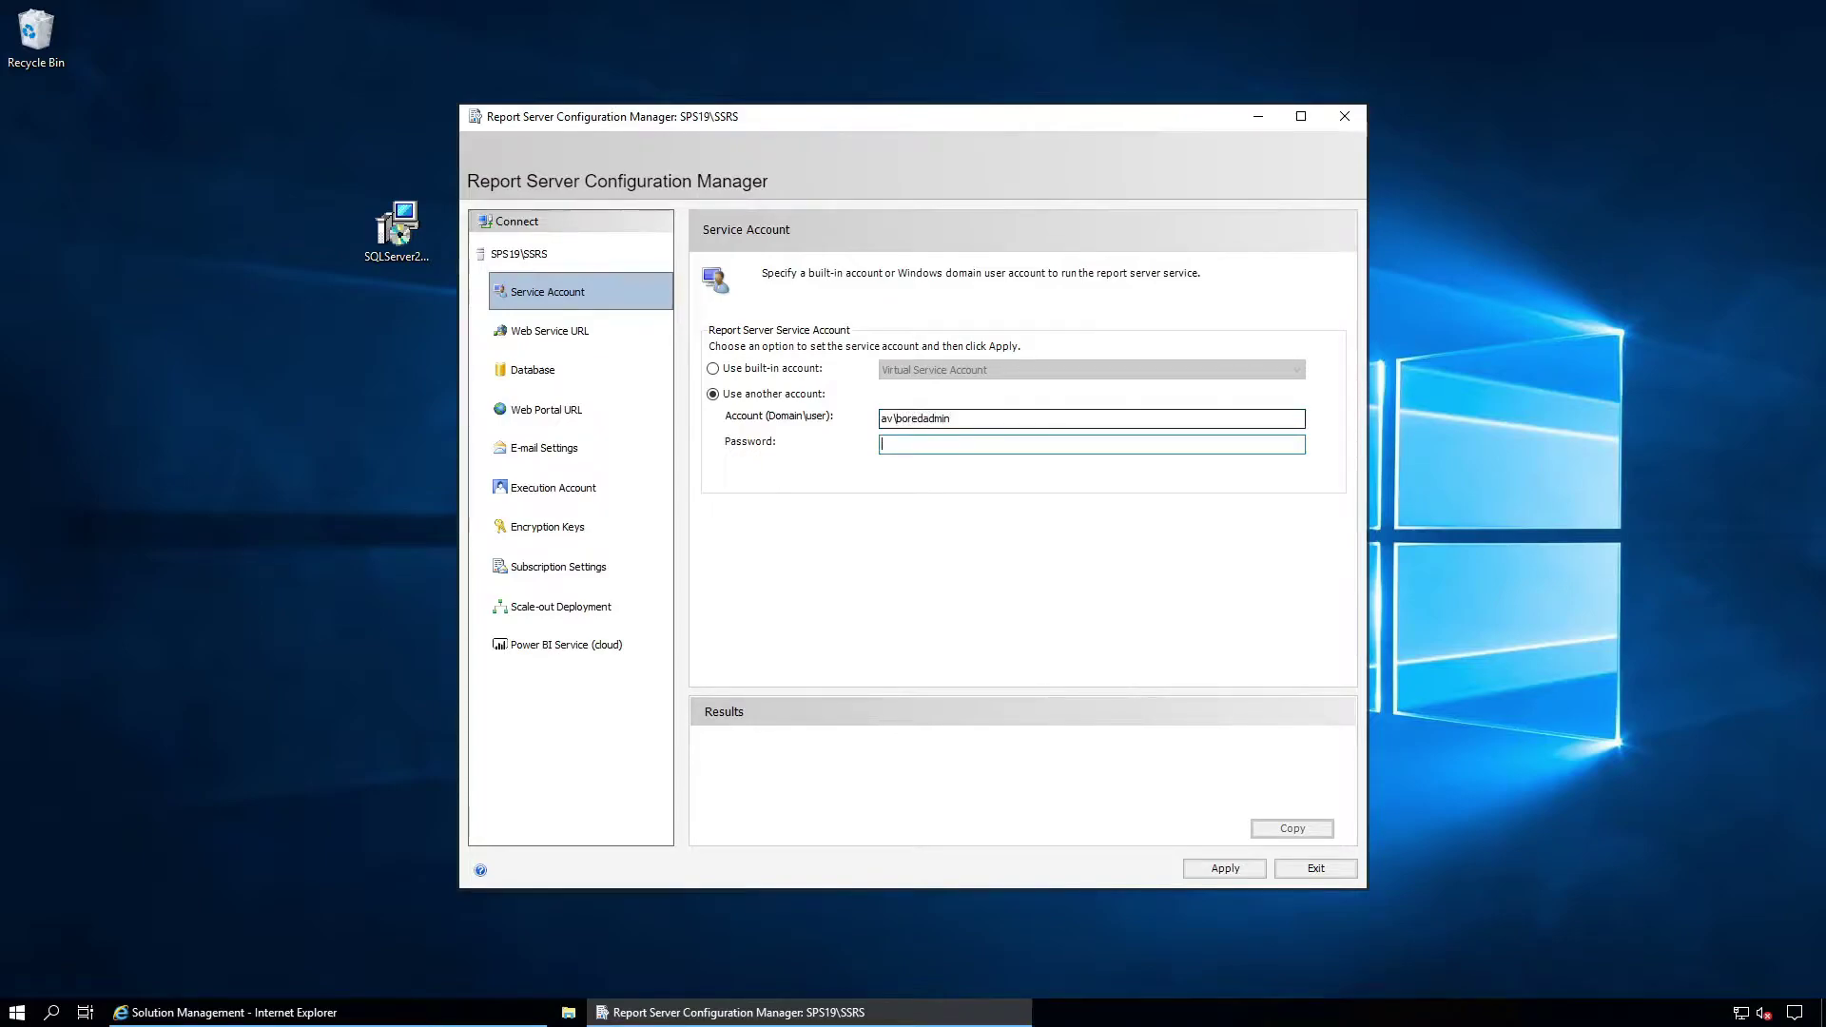
pyautogui.write('••••••••••')
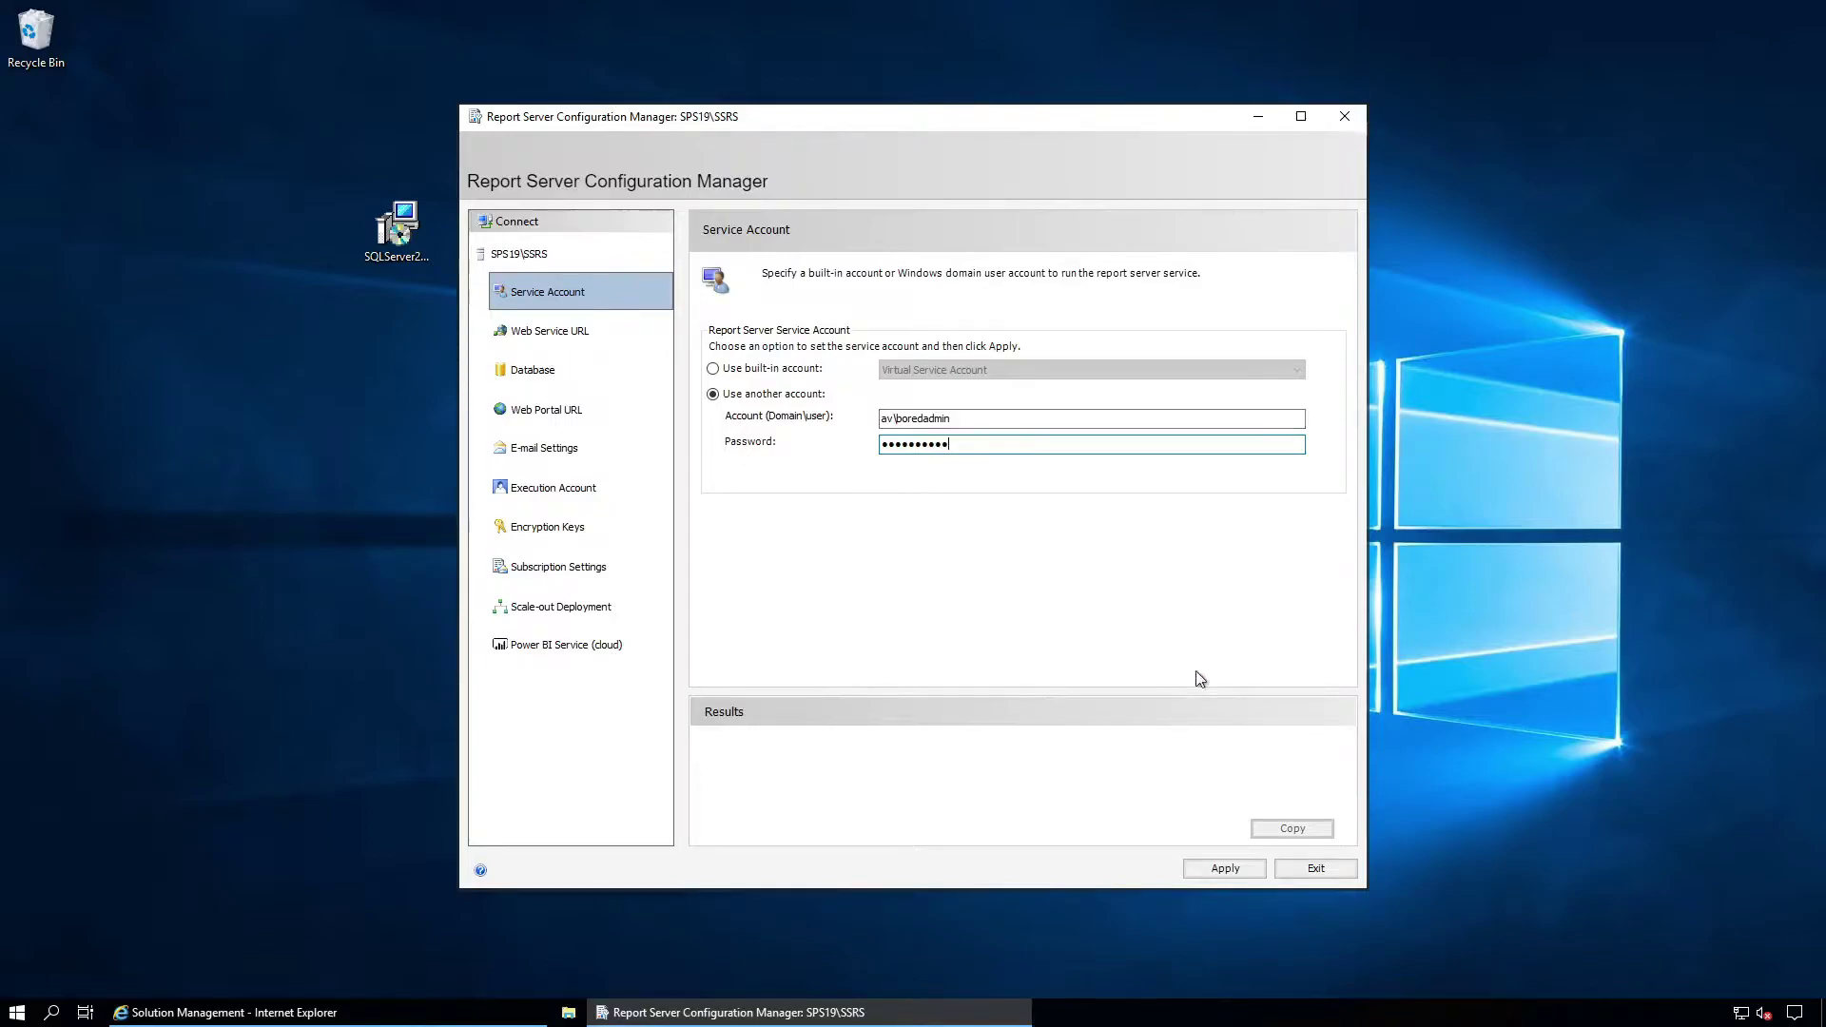
pyautogui.click(1225, 869)
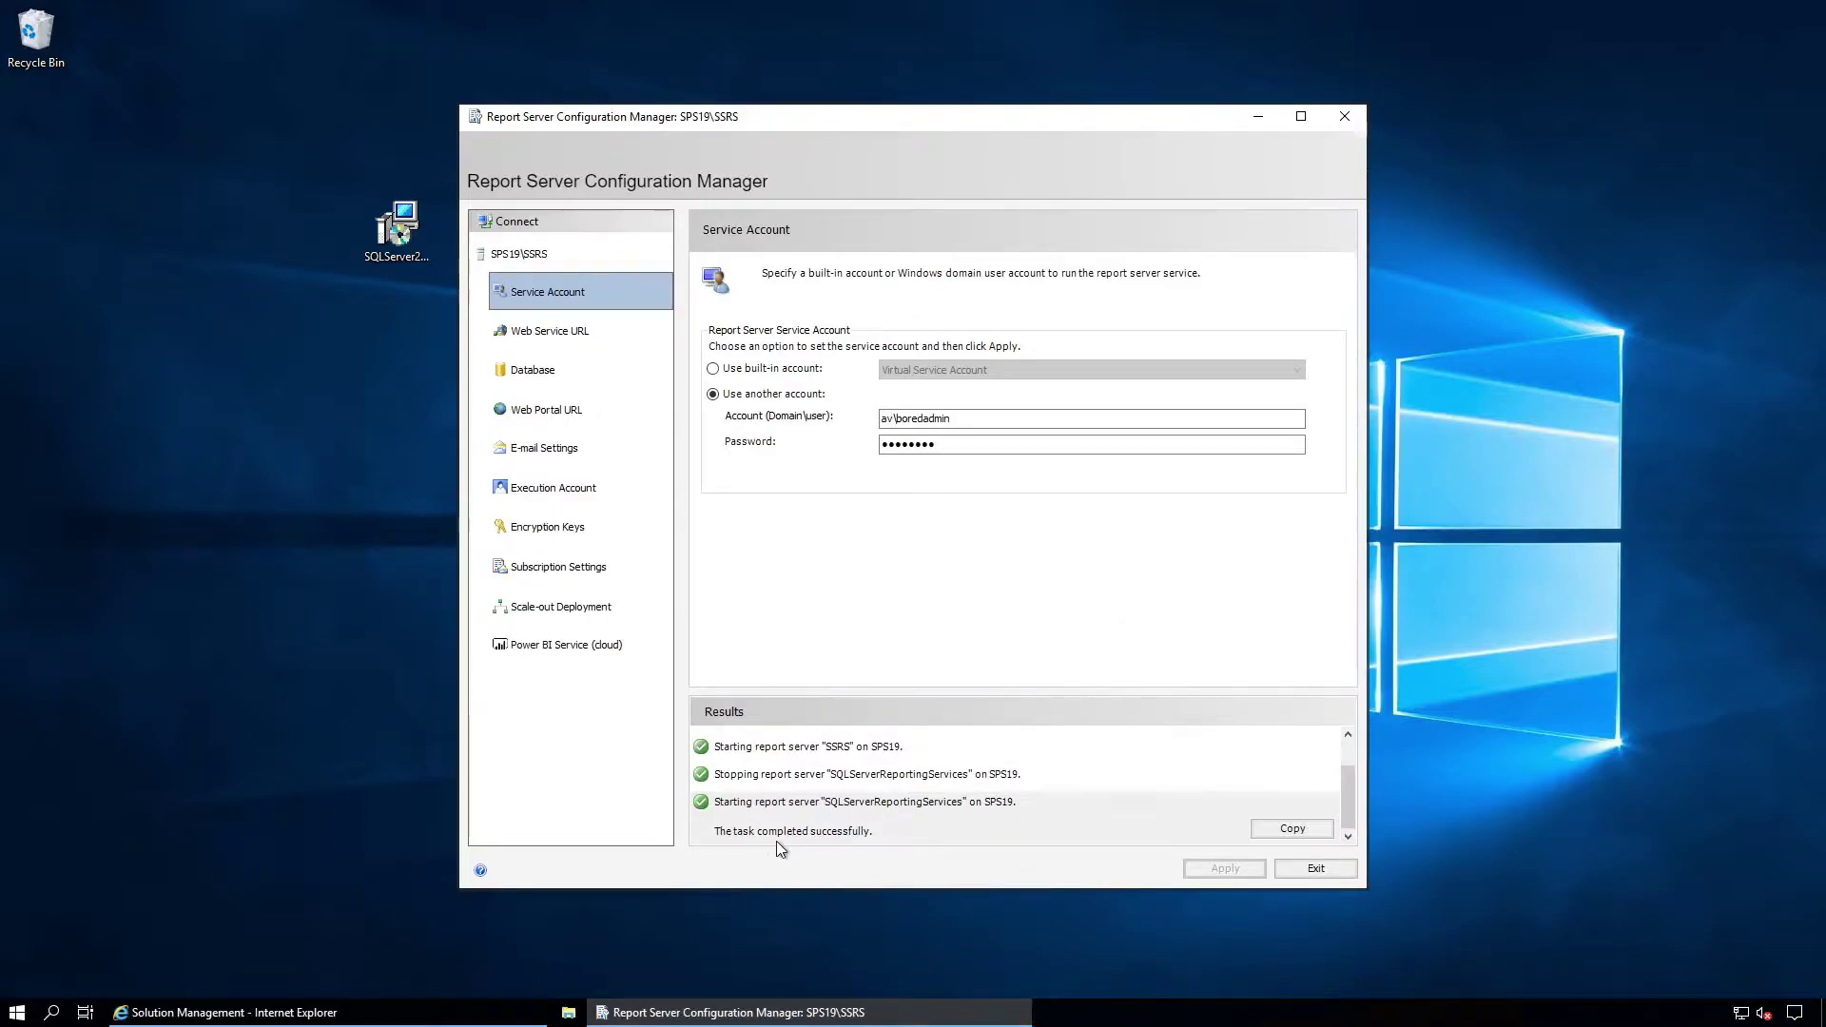
pyautogui.click(565, 333)
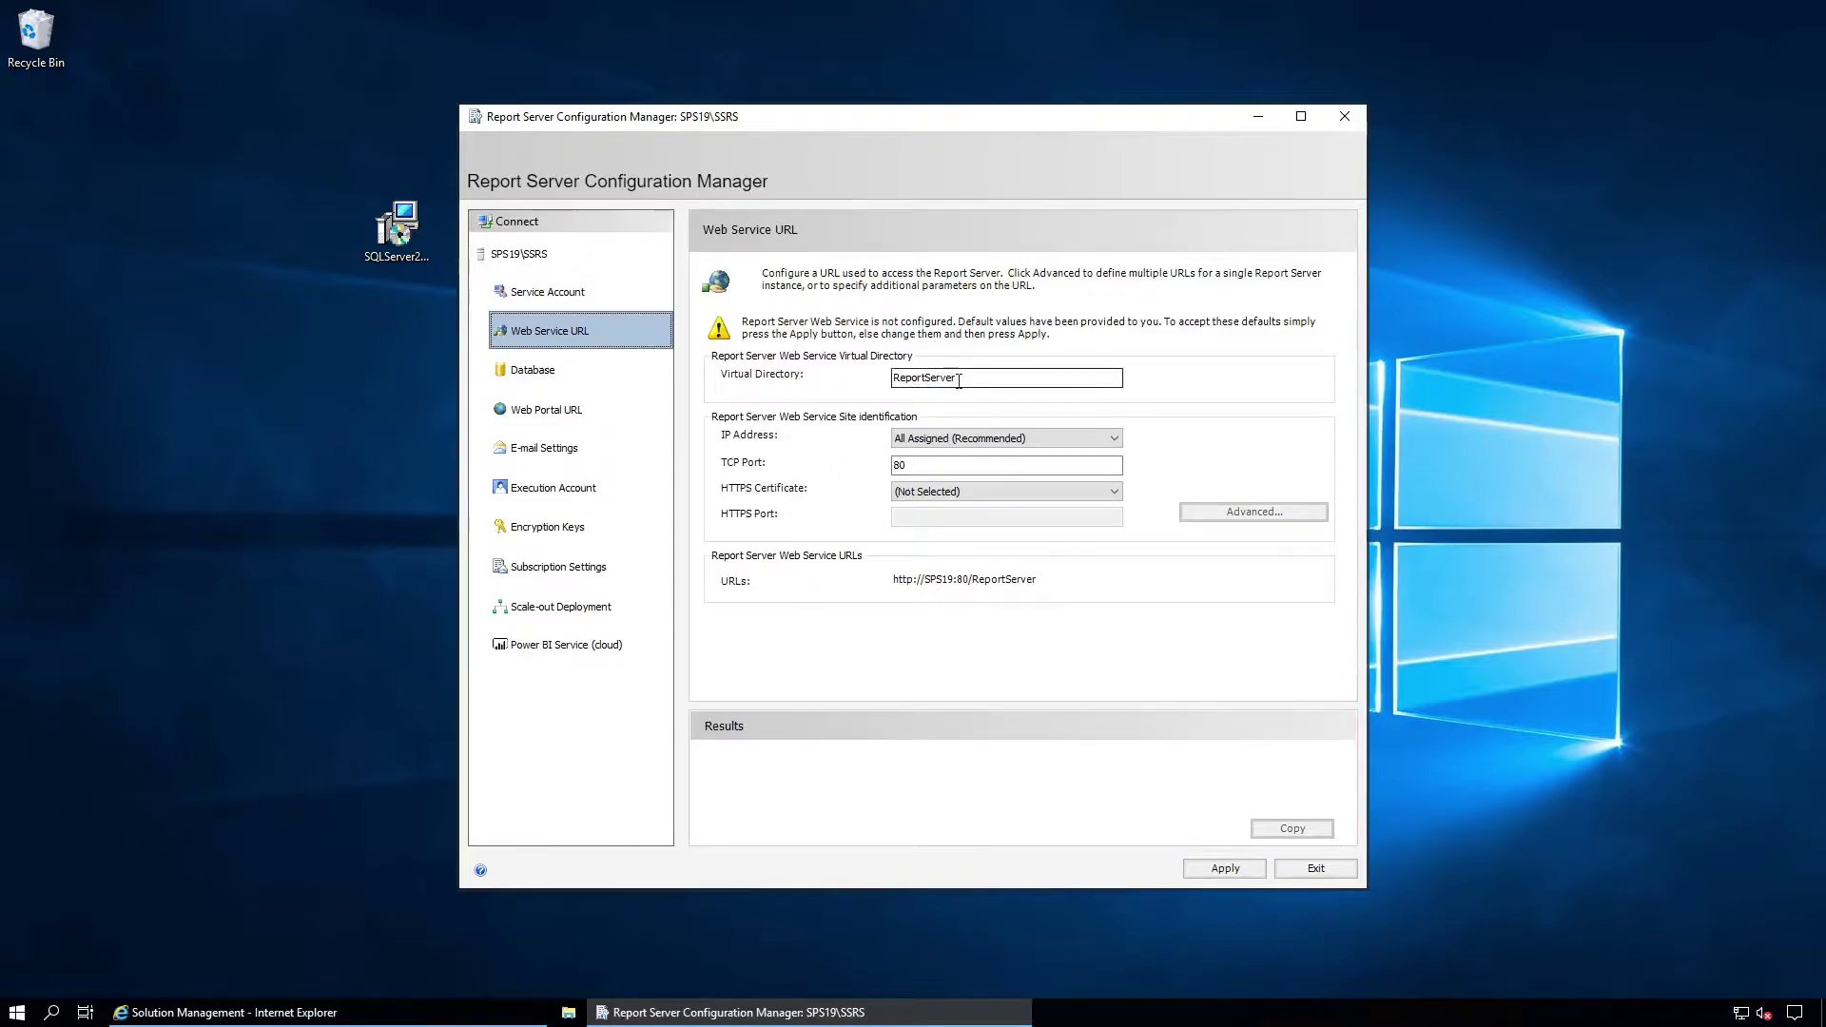
pyautogui.click(982, 493)
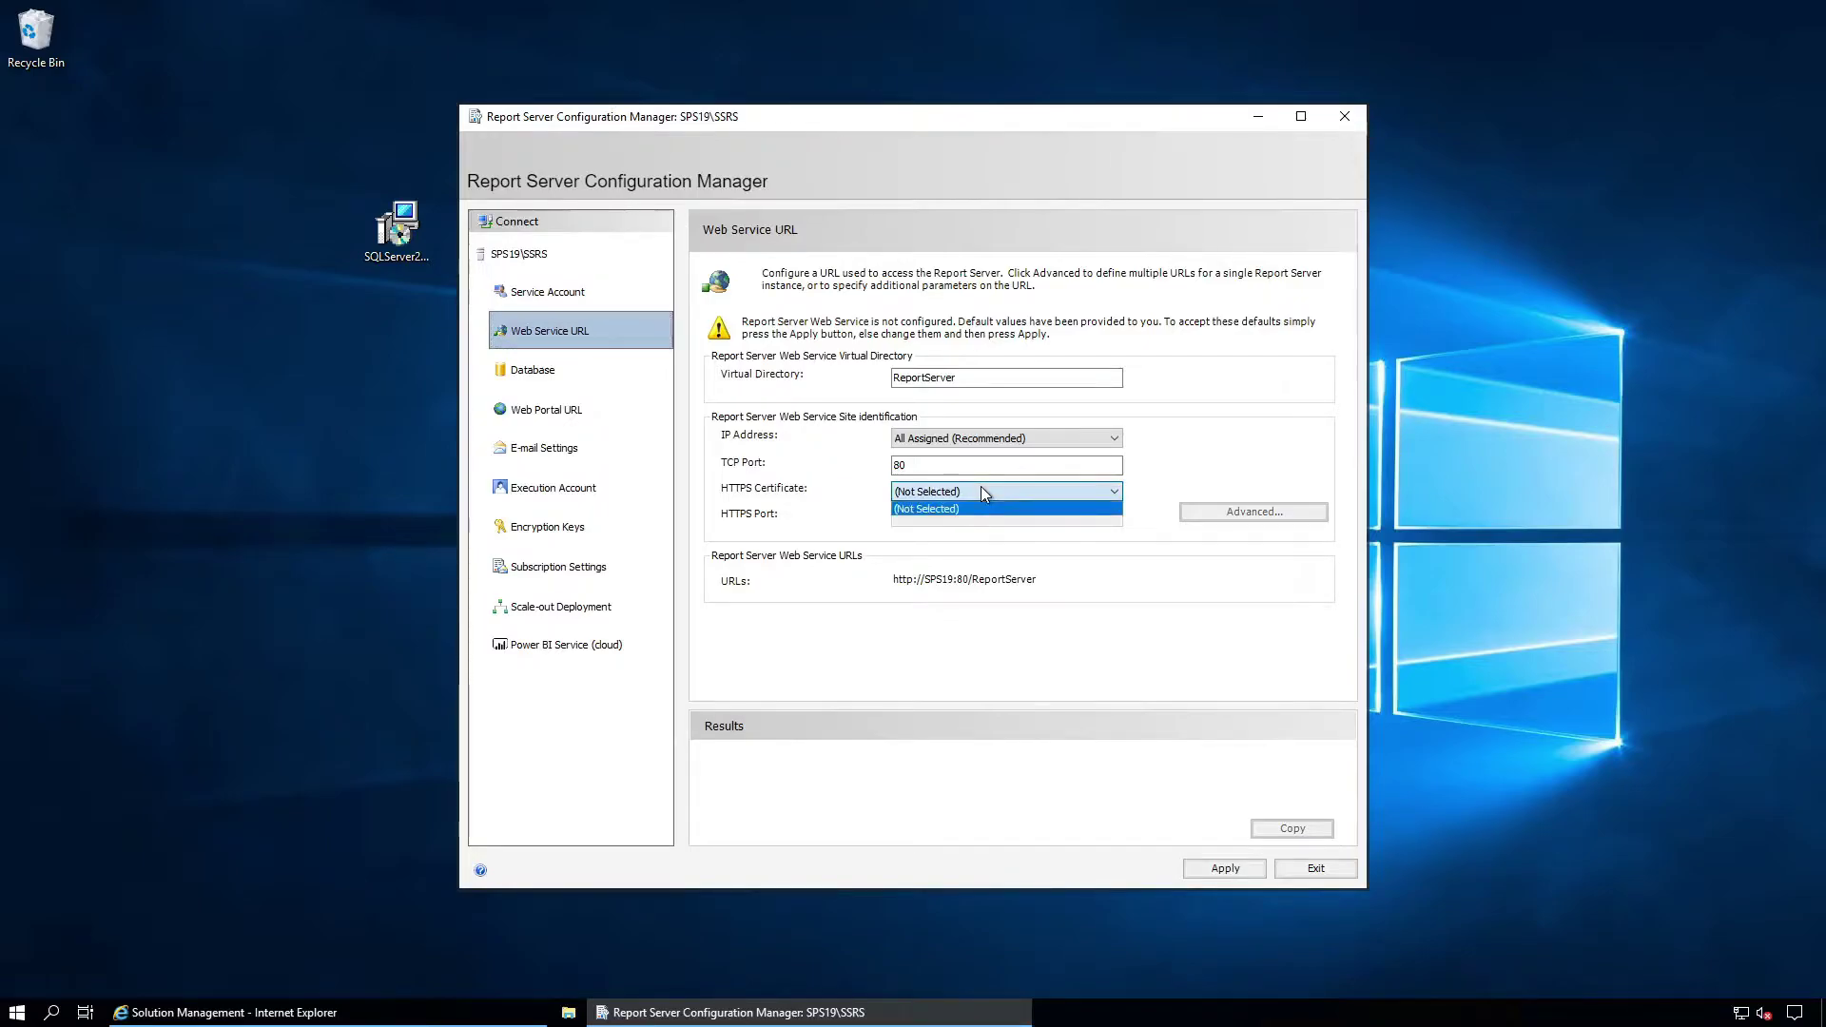
pyautogui.click(929, 466)
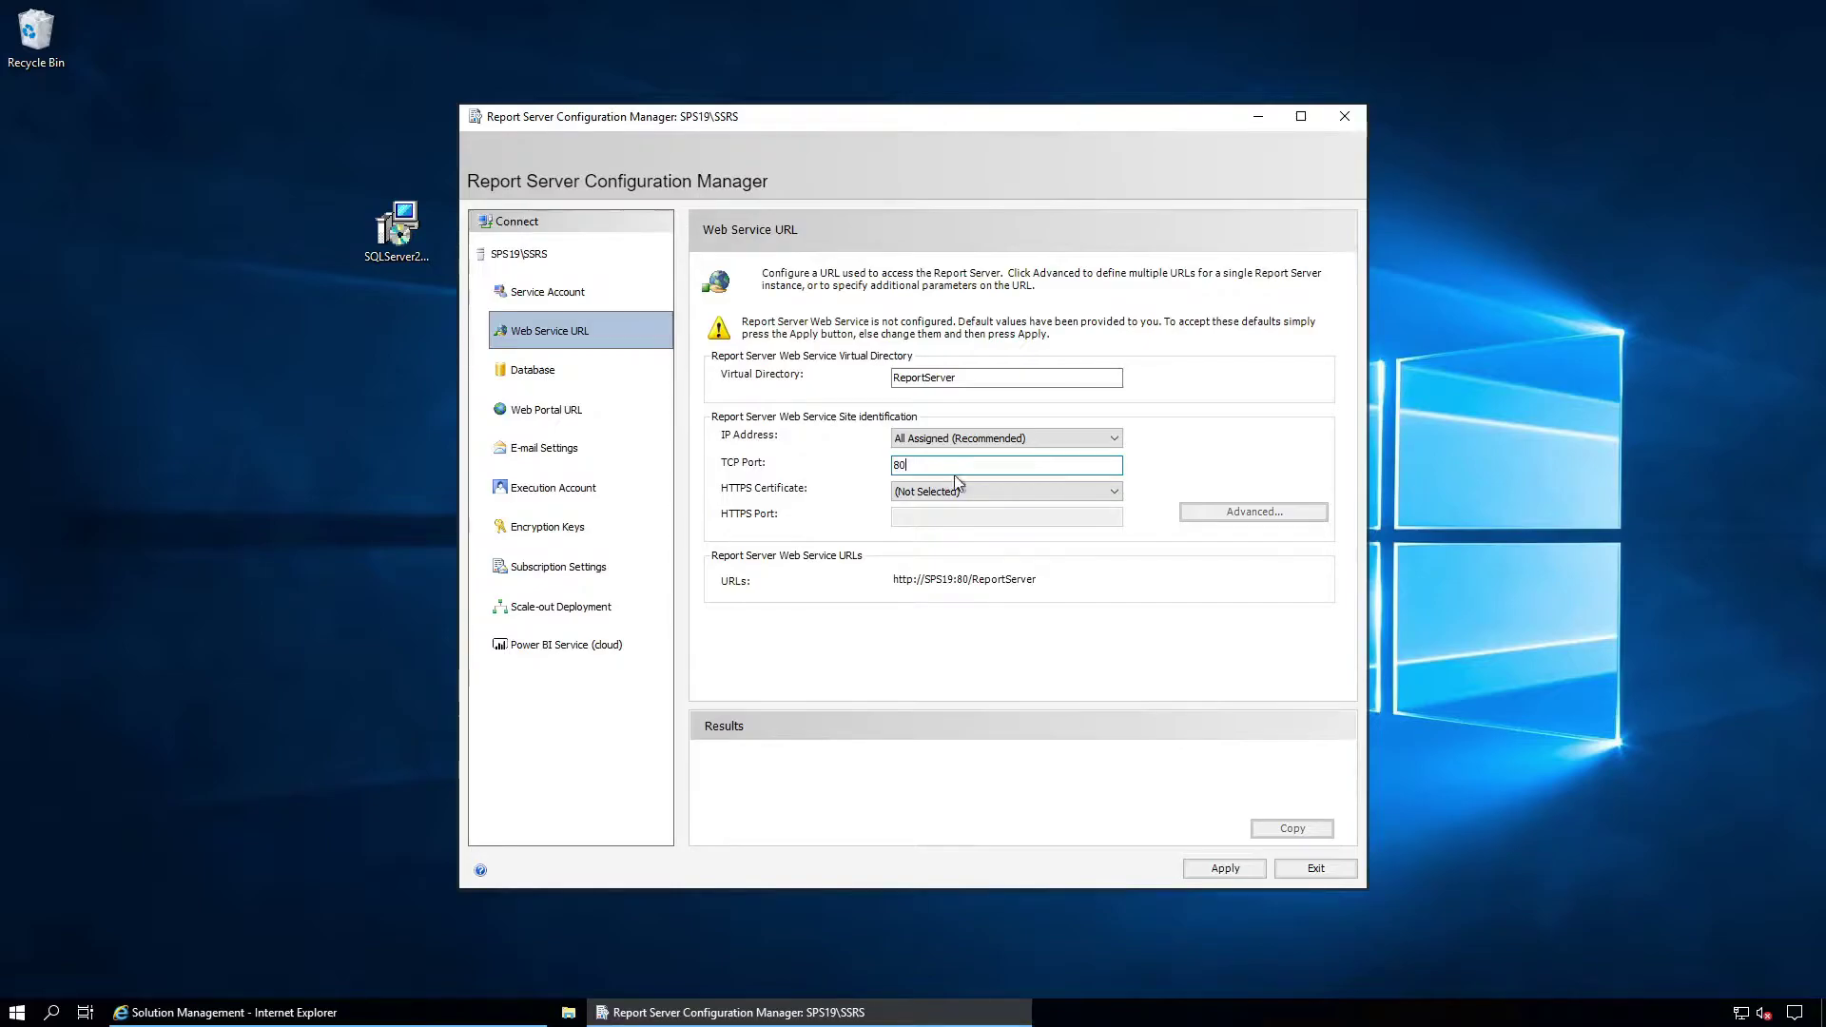
pyautogui.click(957, 491)
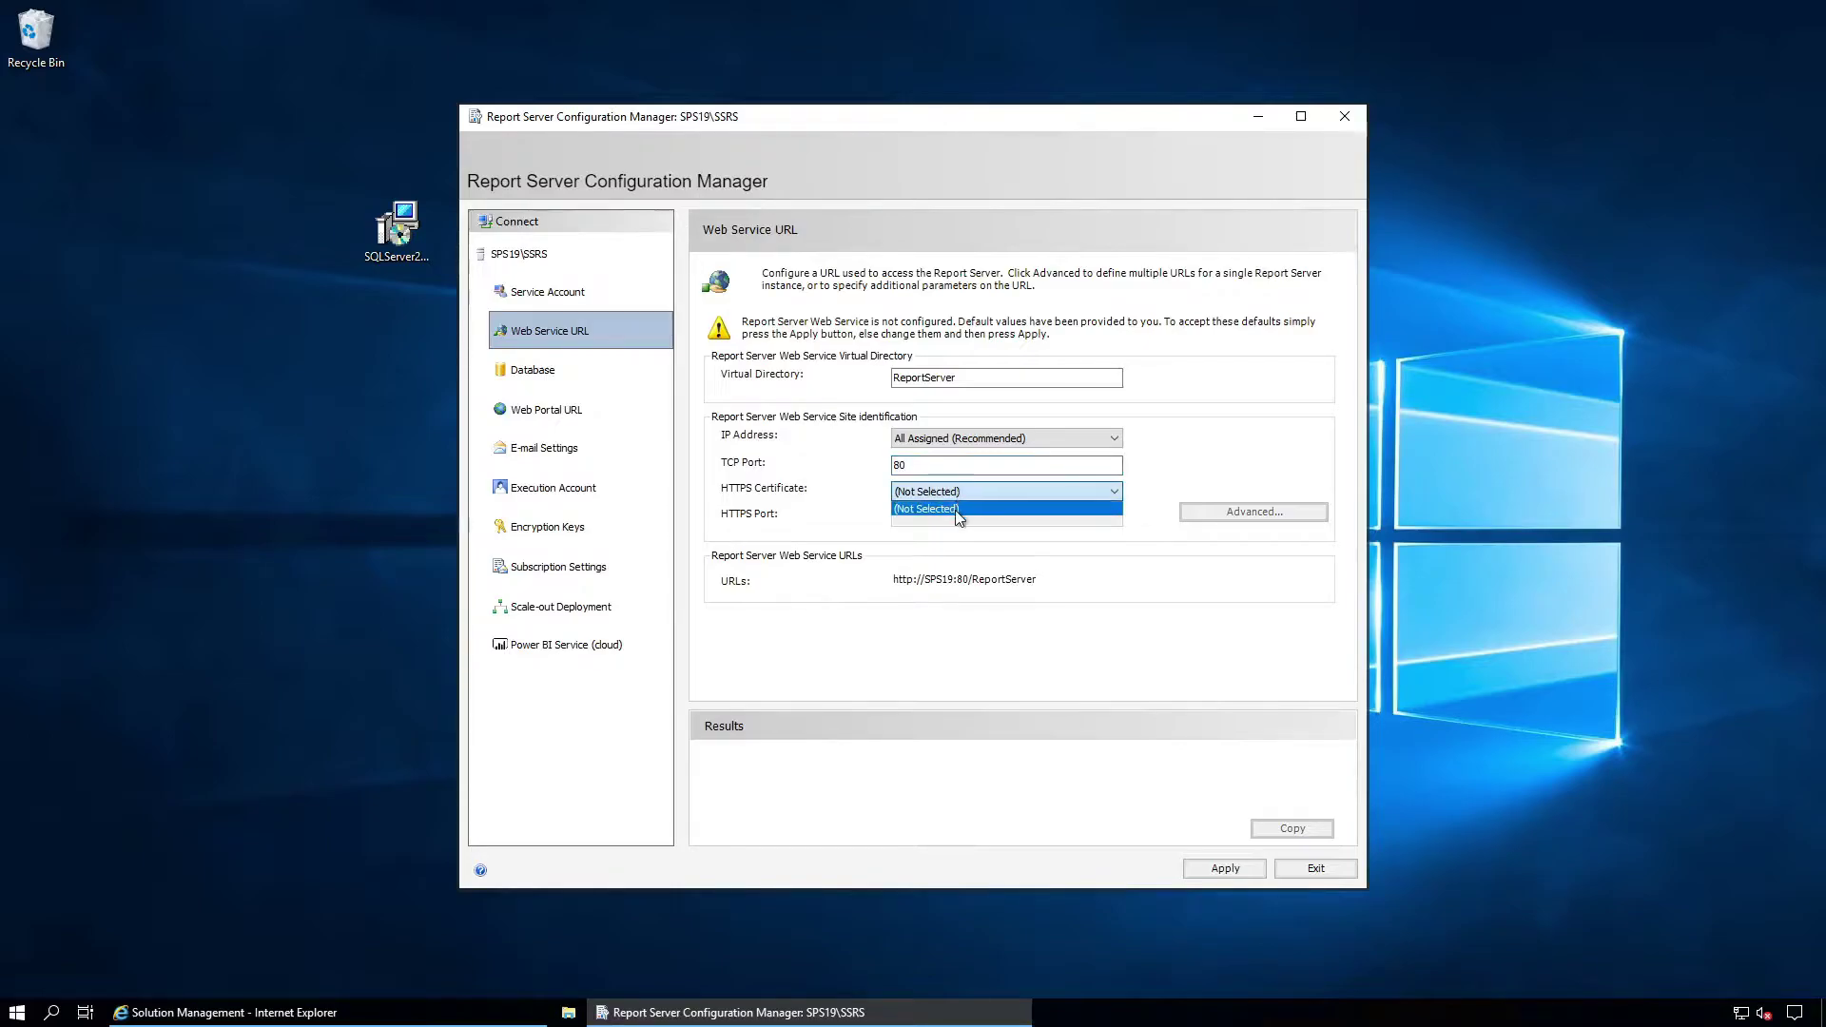
pyautogui.click(955, 510)
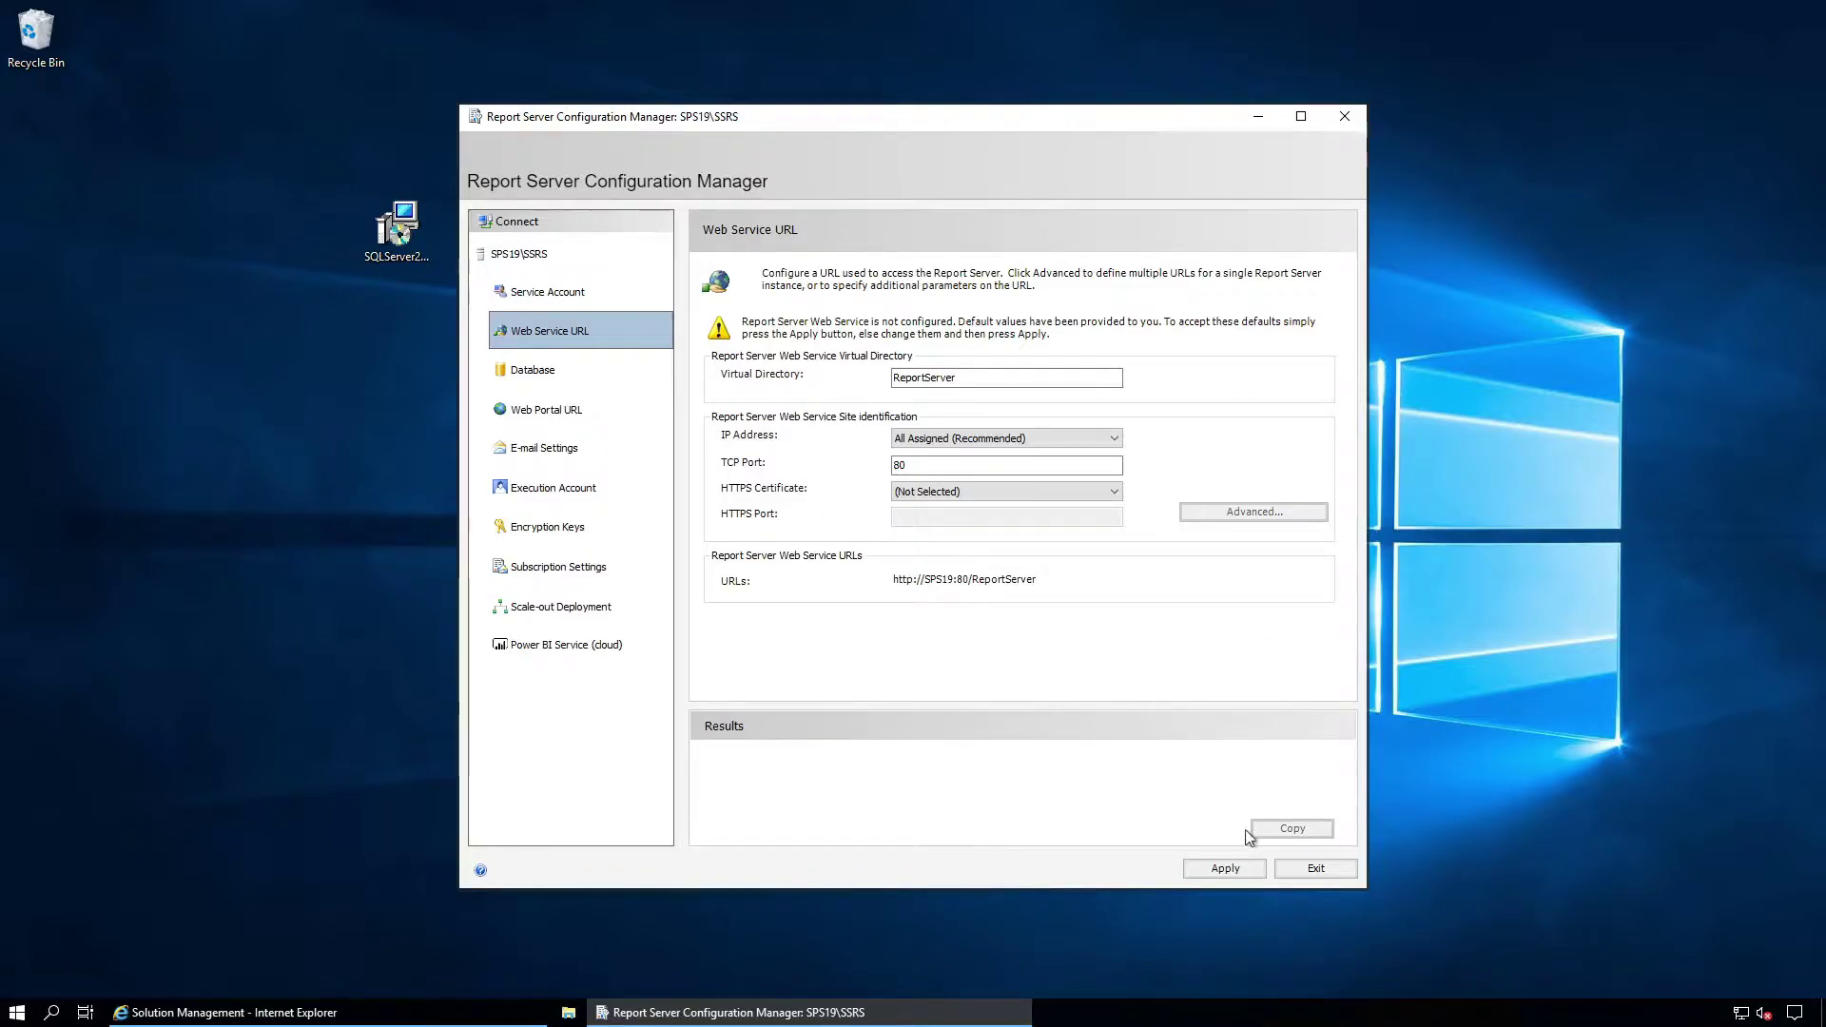
pyautogui.click(1229, 865)
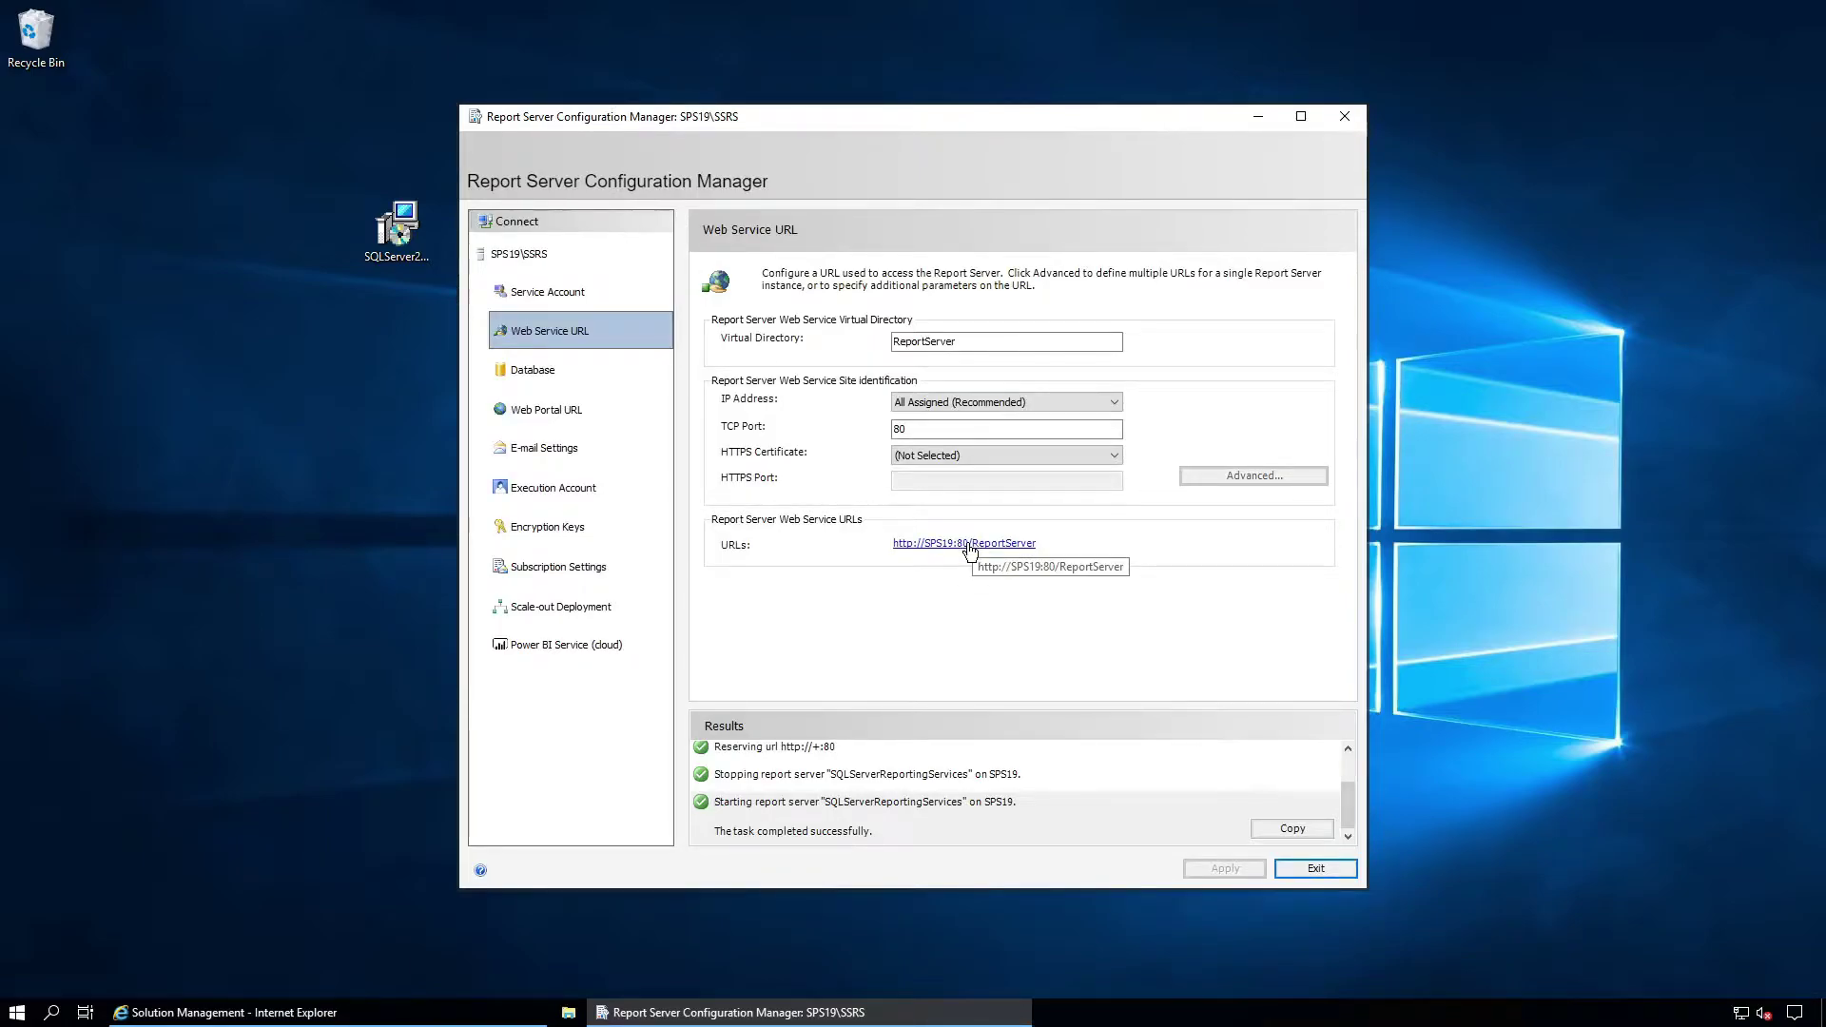
# Step: Start the Change Database wizard to create a new database and test the SPS19 connection
pyautogui.click(549, 380)
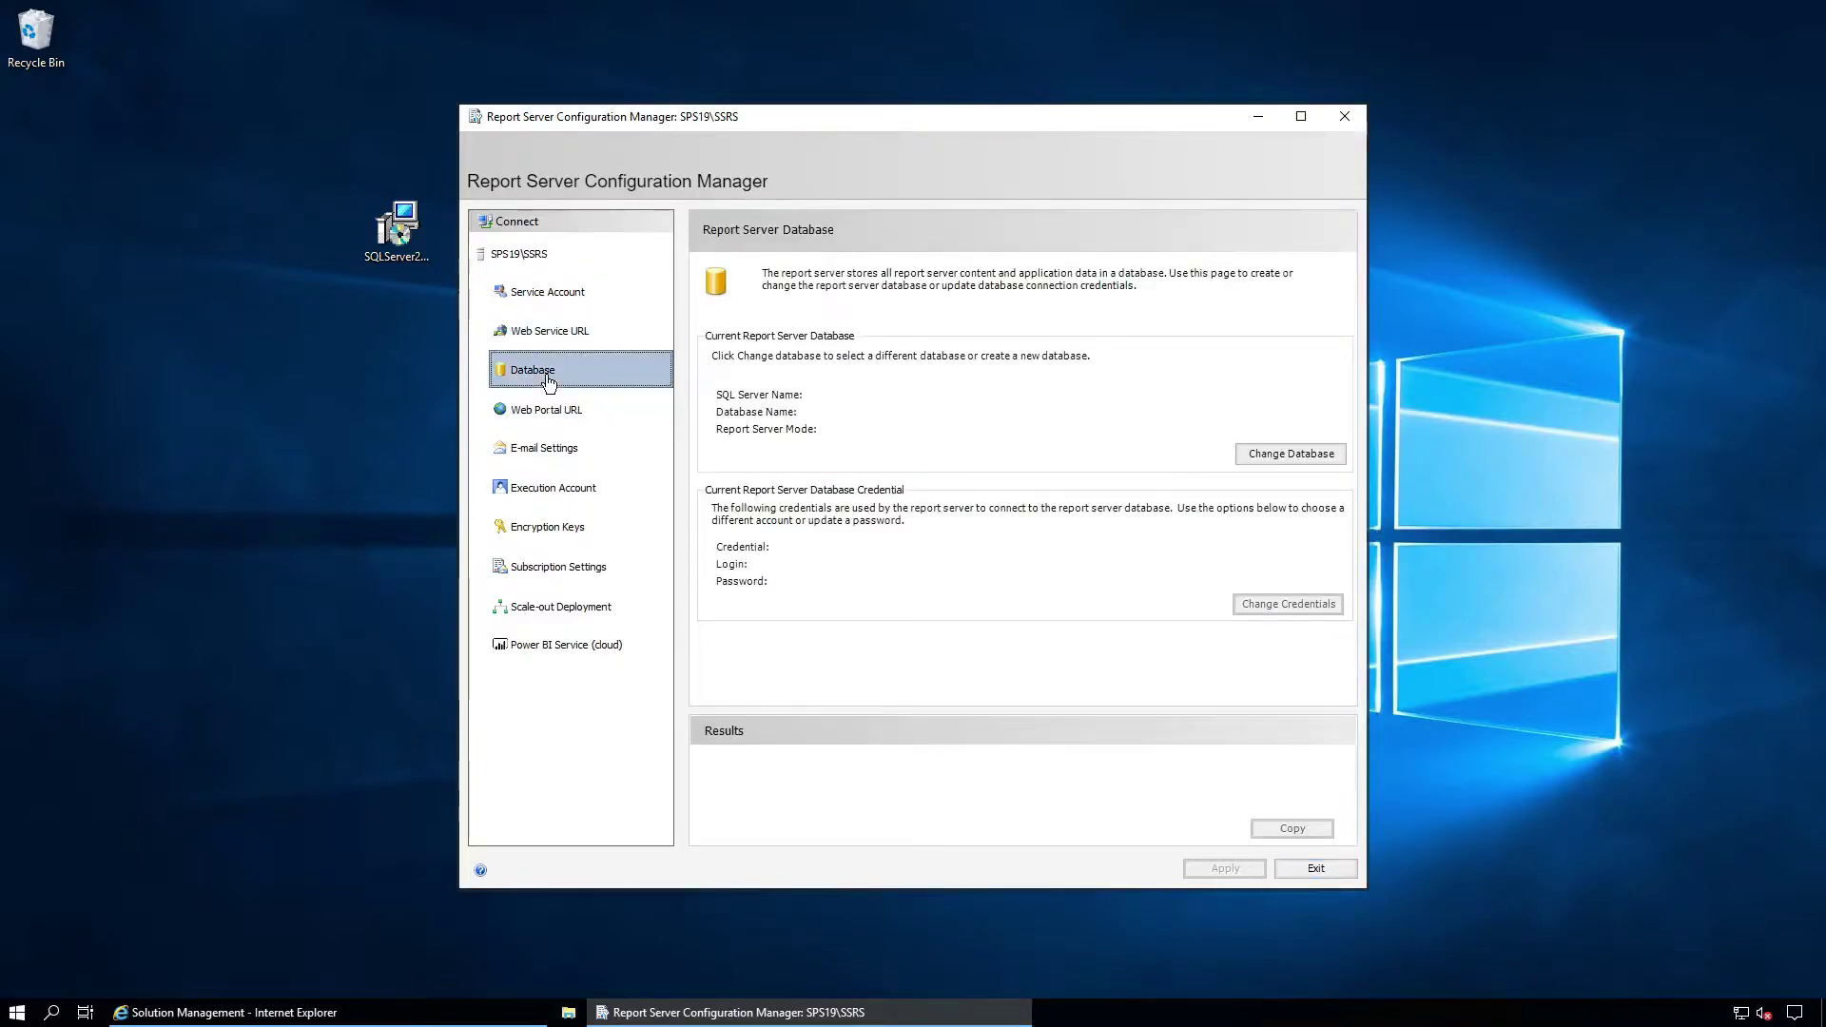
pyautogui.click(1305, 460)
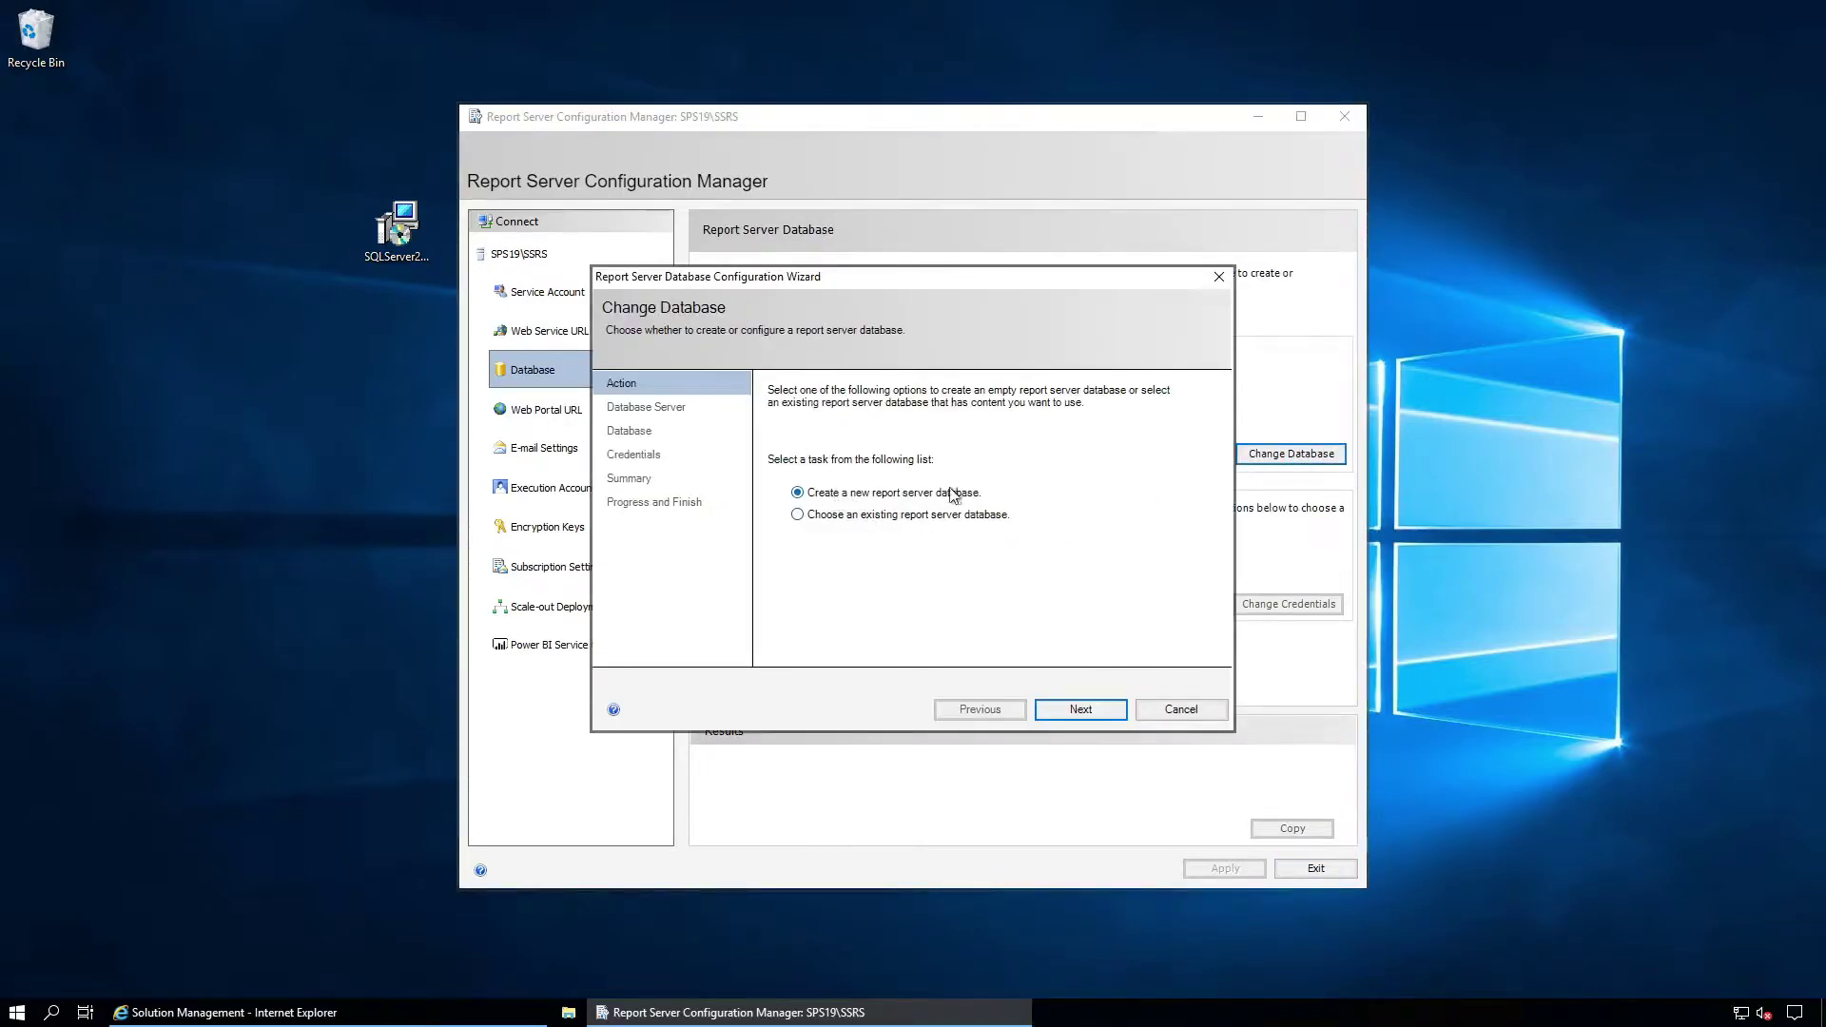
pyautogui.click(921, 514)
pyautogui.click(877, 492)
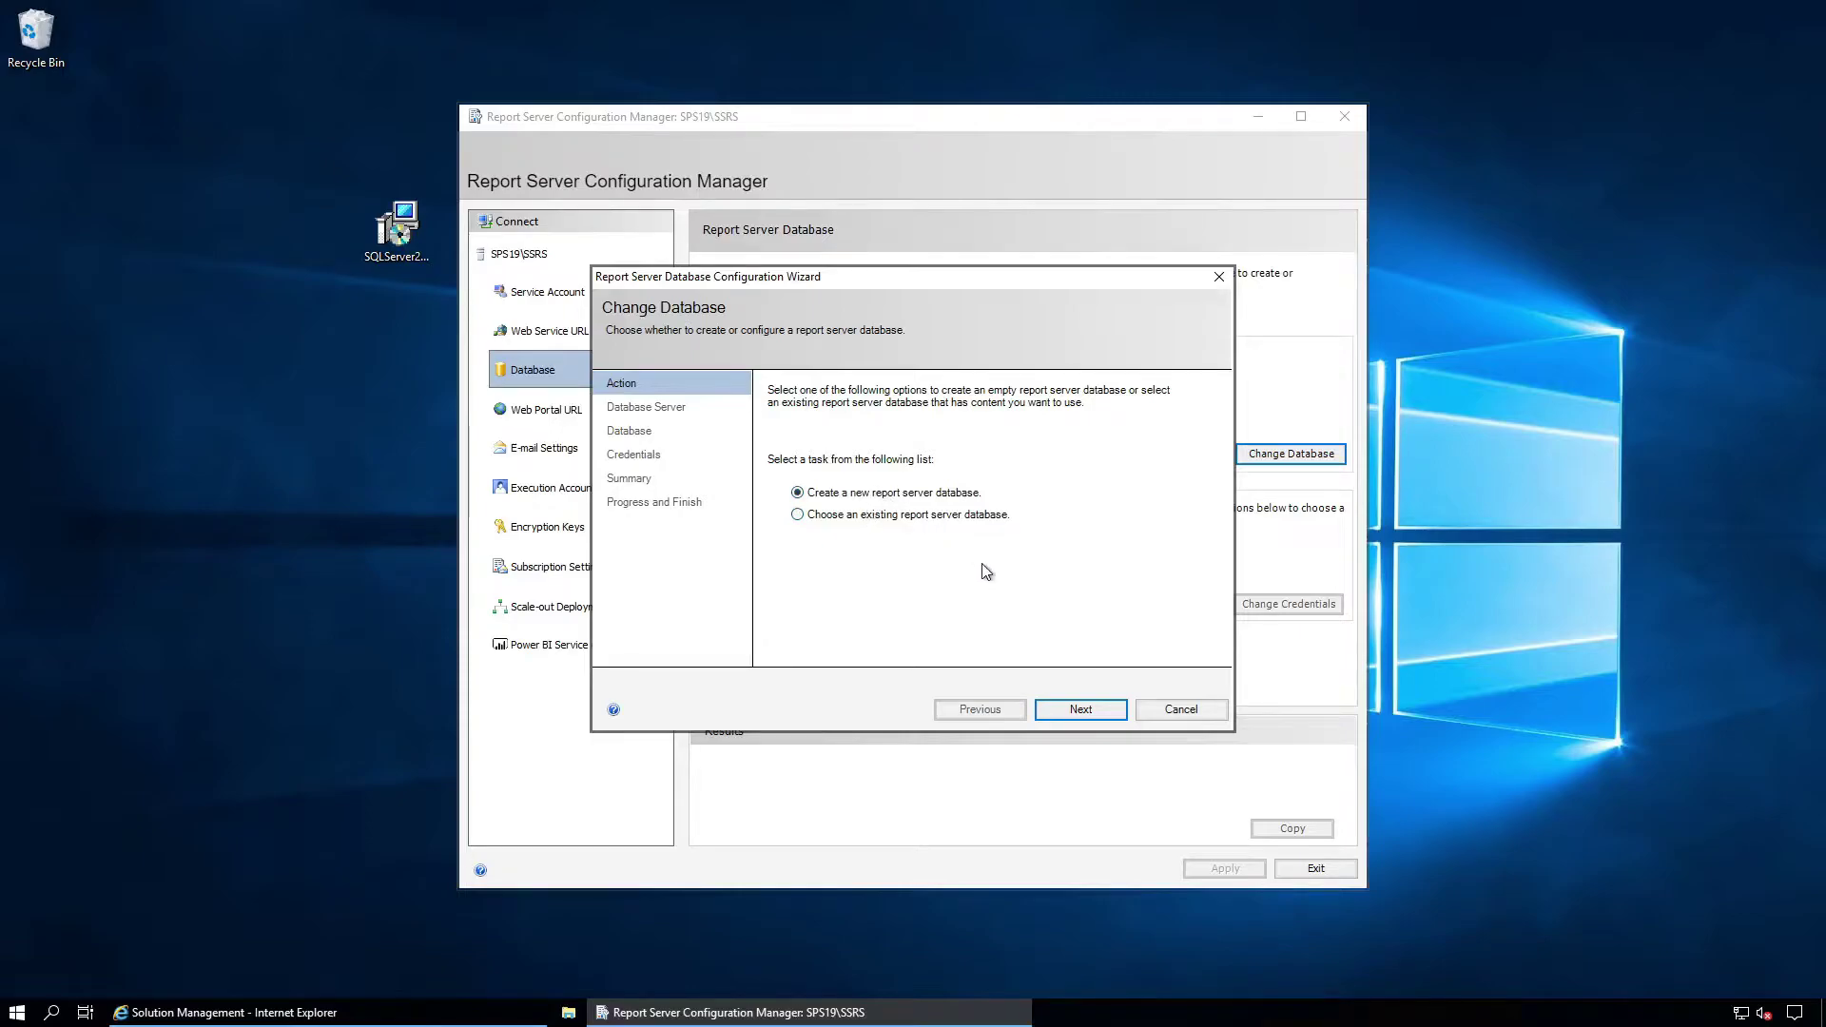
pyautogui.click(1078, 709)
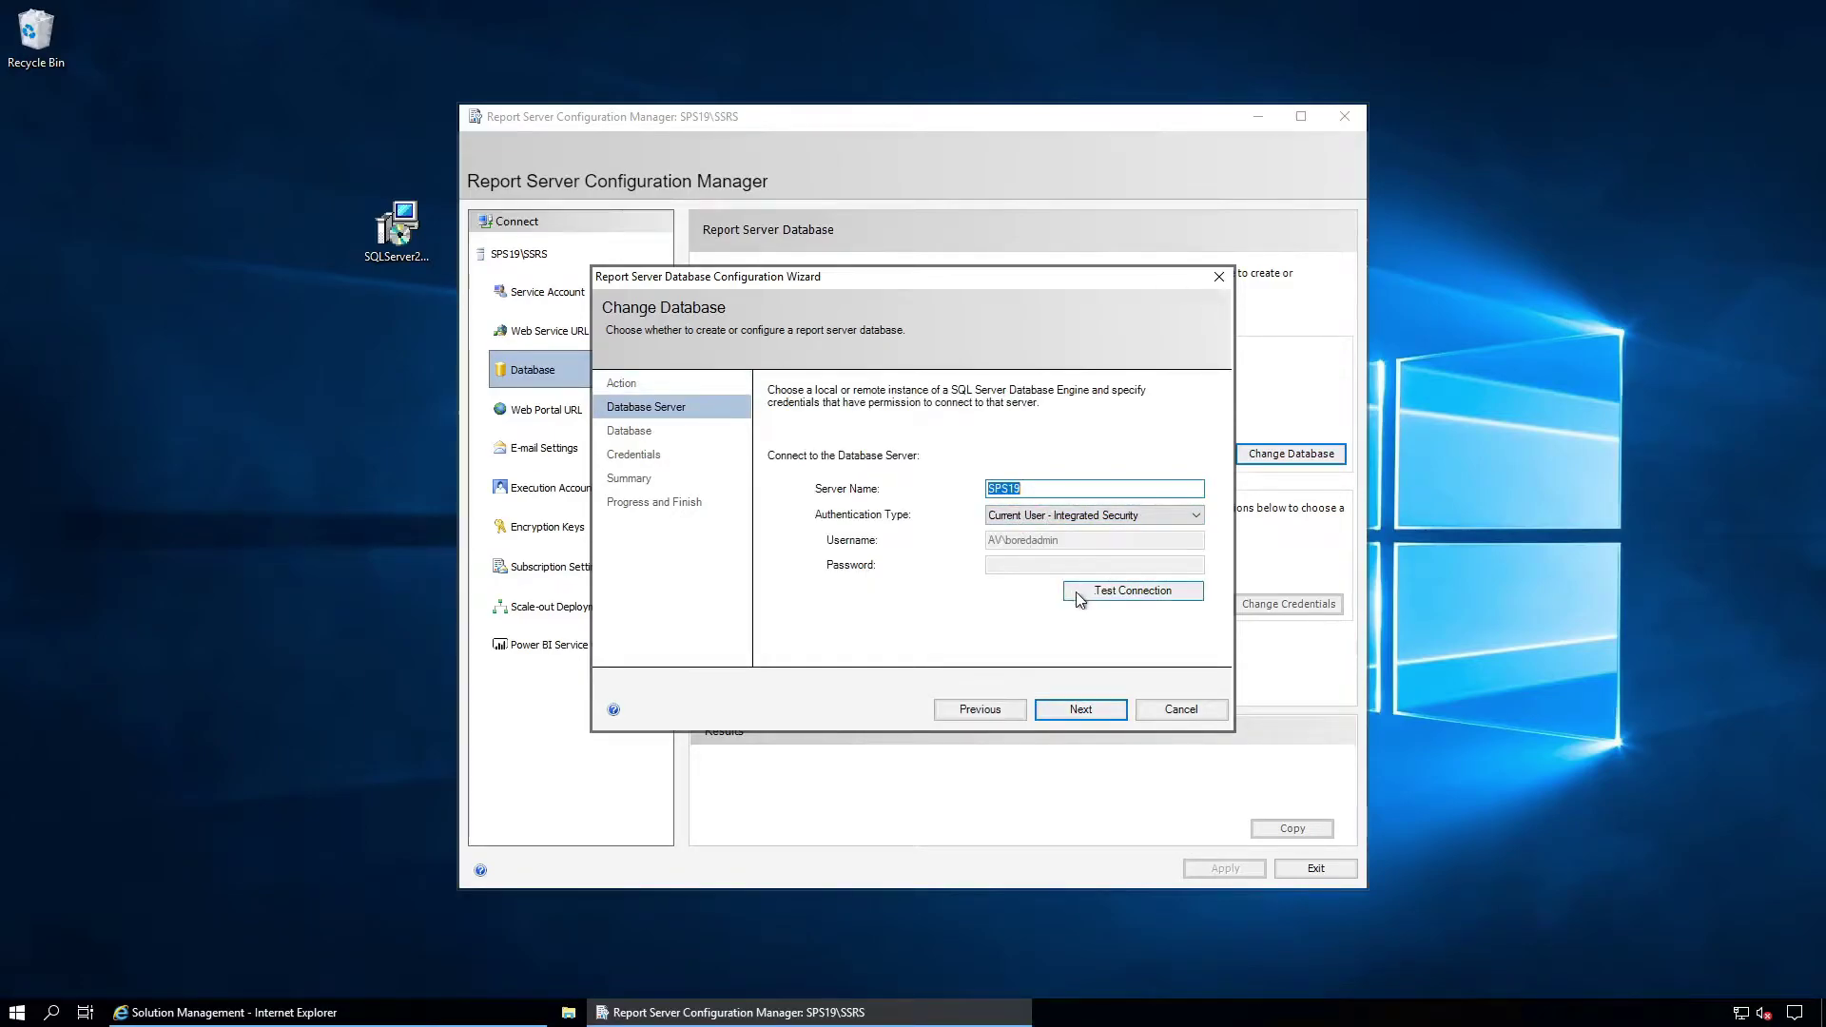
pyautogui.click(1105, 593)
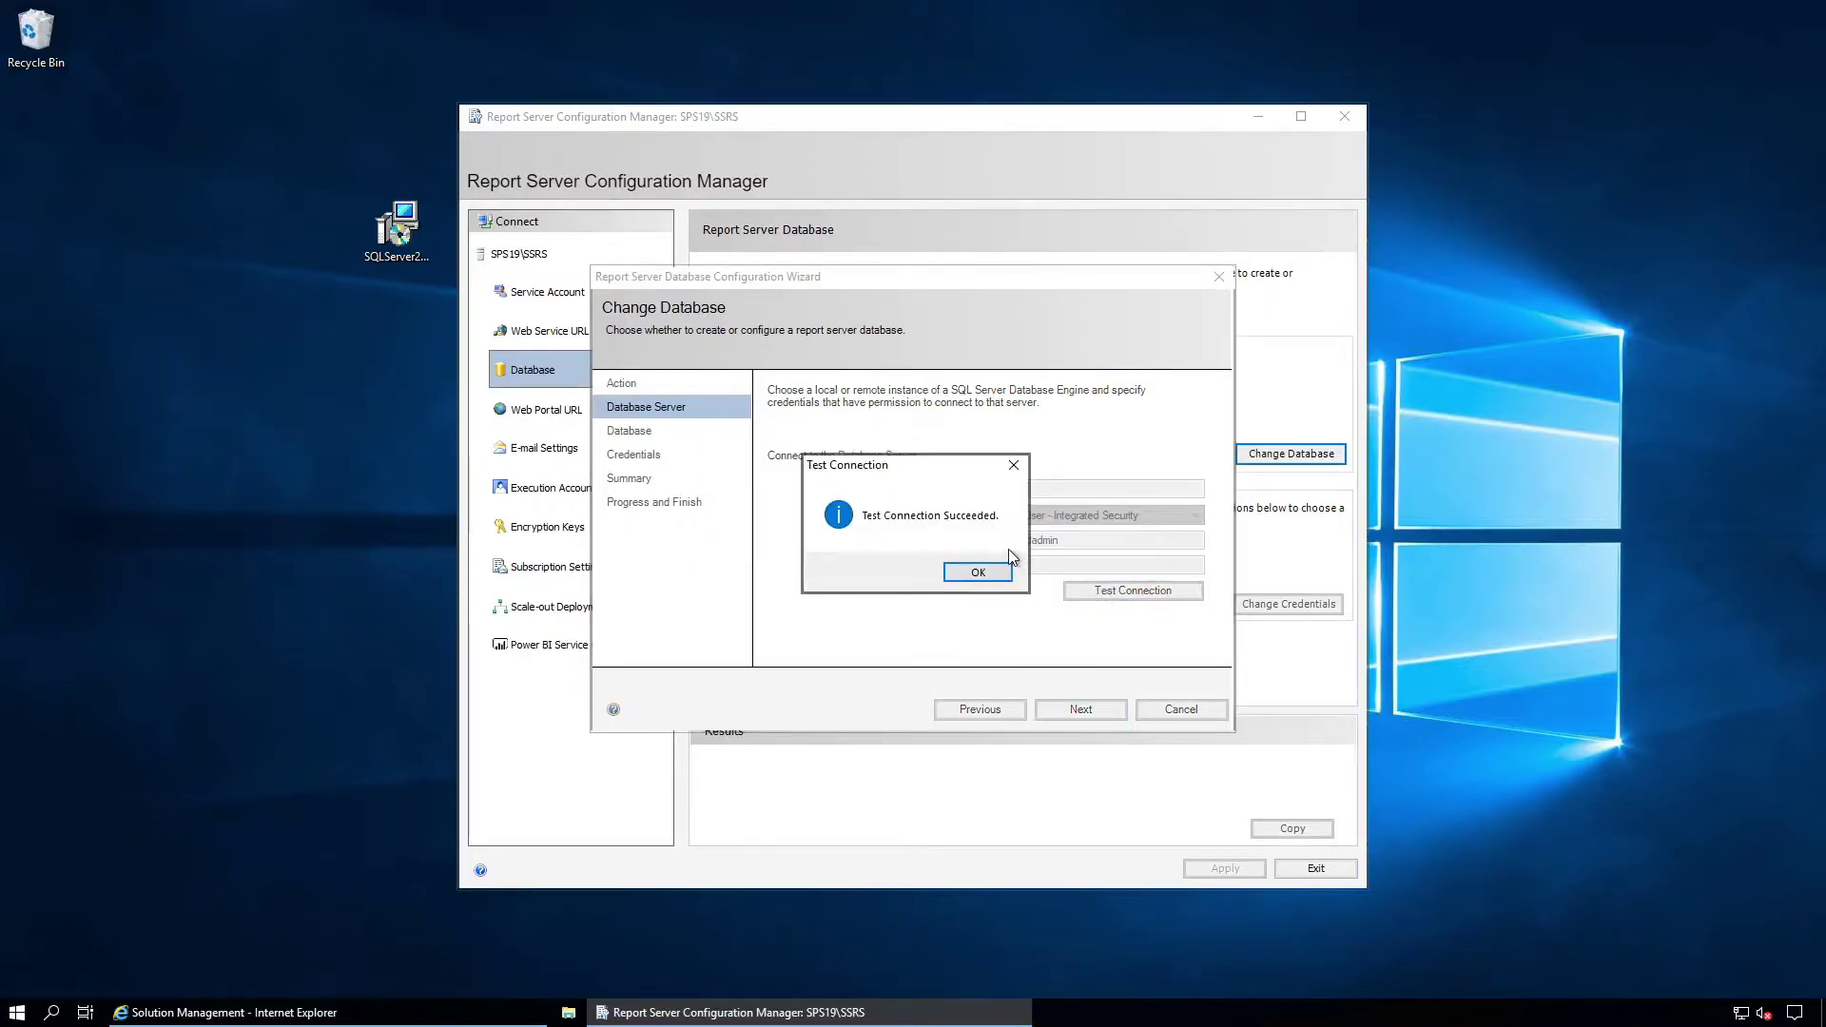
pyautogui.click(978, 573)
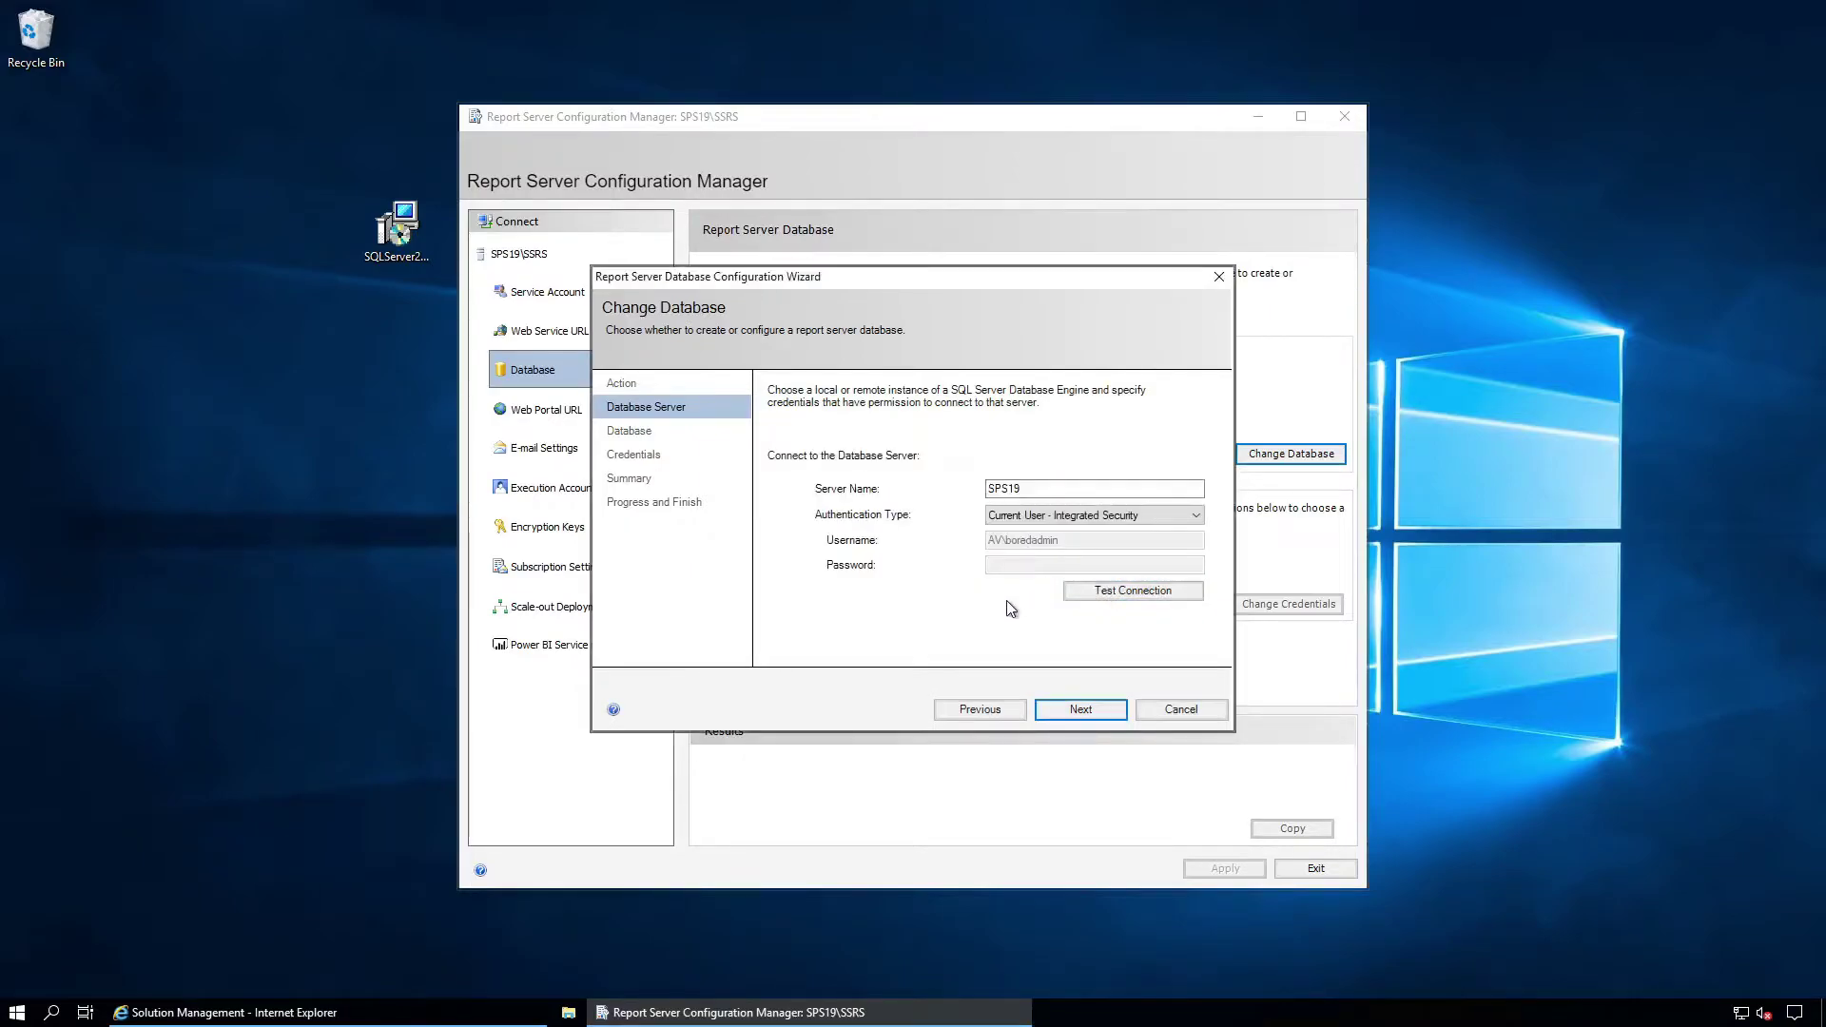
pyautogui.click(1080, 709)
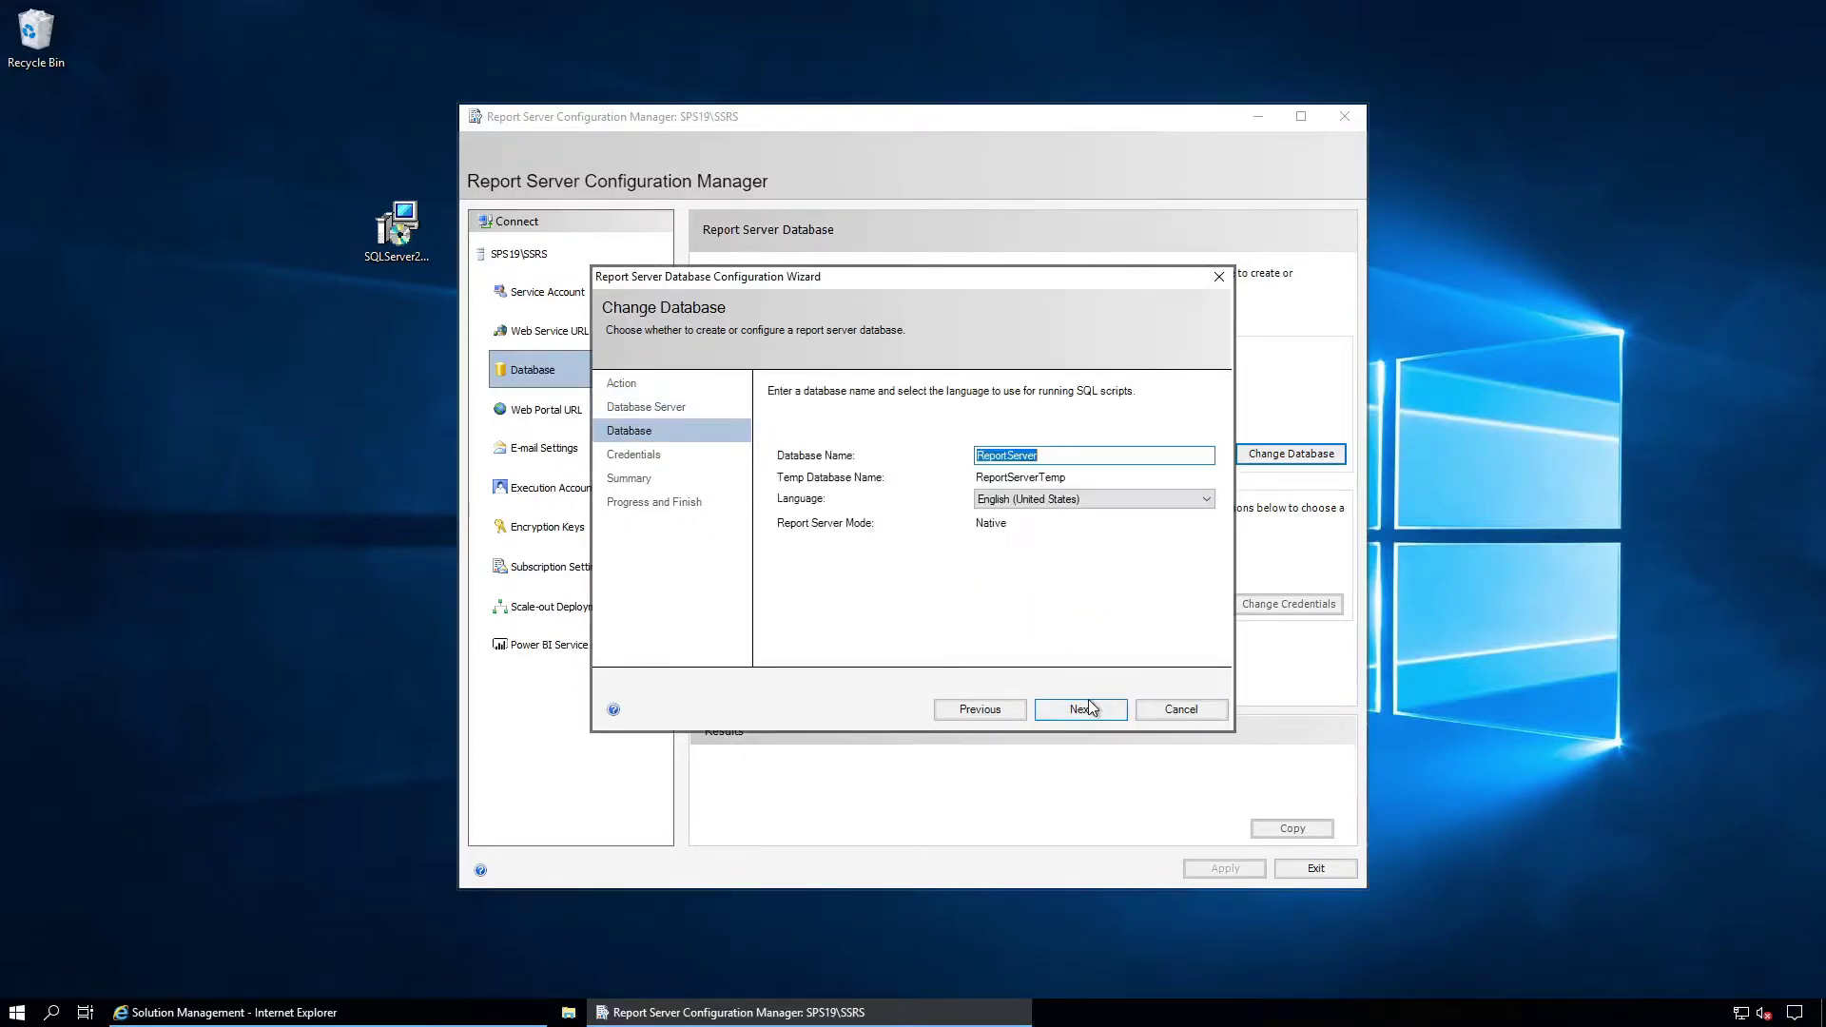
# Step: Name the database ReportServer, keep Service Credentials, and begin creation from the summary
pyautogui.click(1052, 458)
pyautogui.moveTo(1054, 457); pyautogui.dragTo(984, 462)
pyautogui.click(1074, 458)
pyautogui.click(1084, 711)
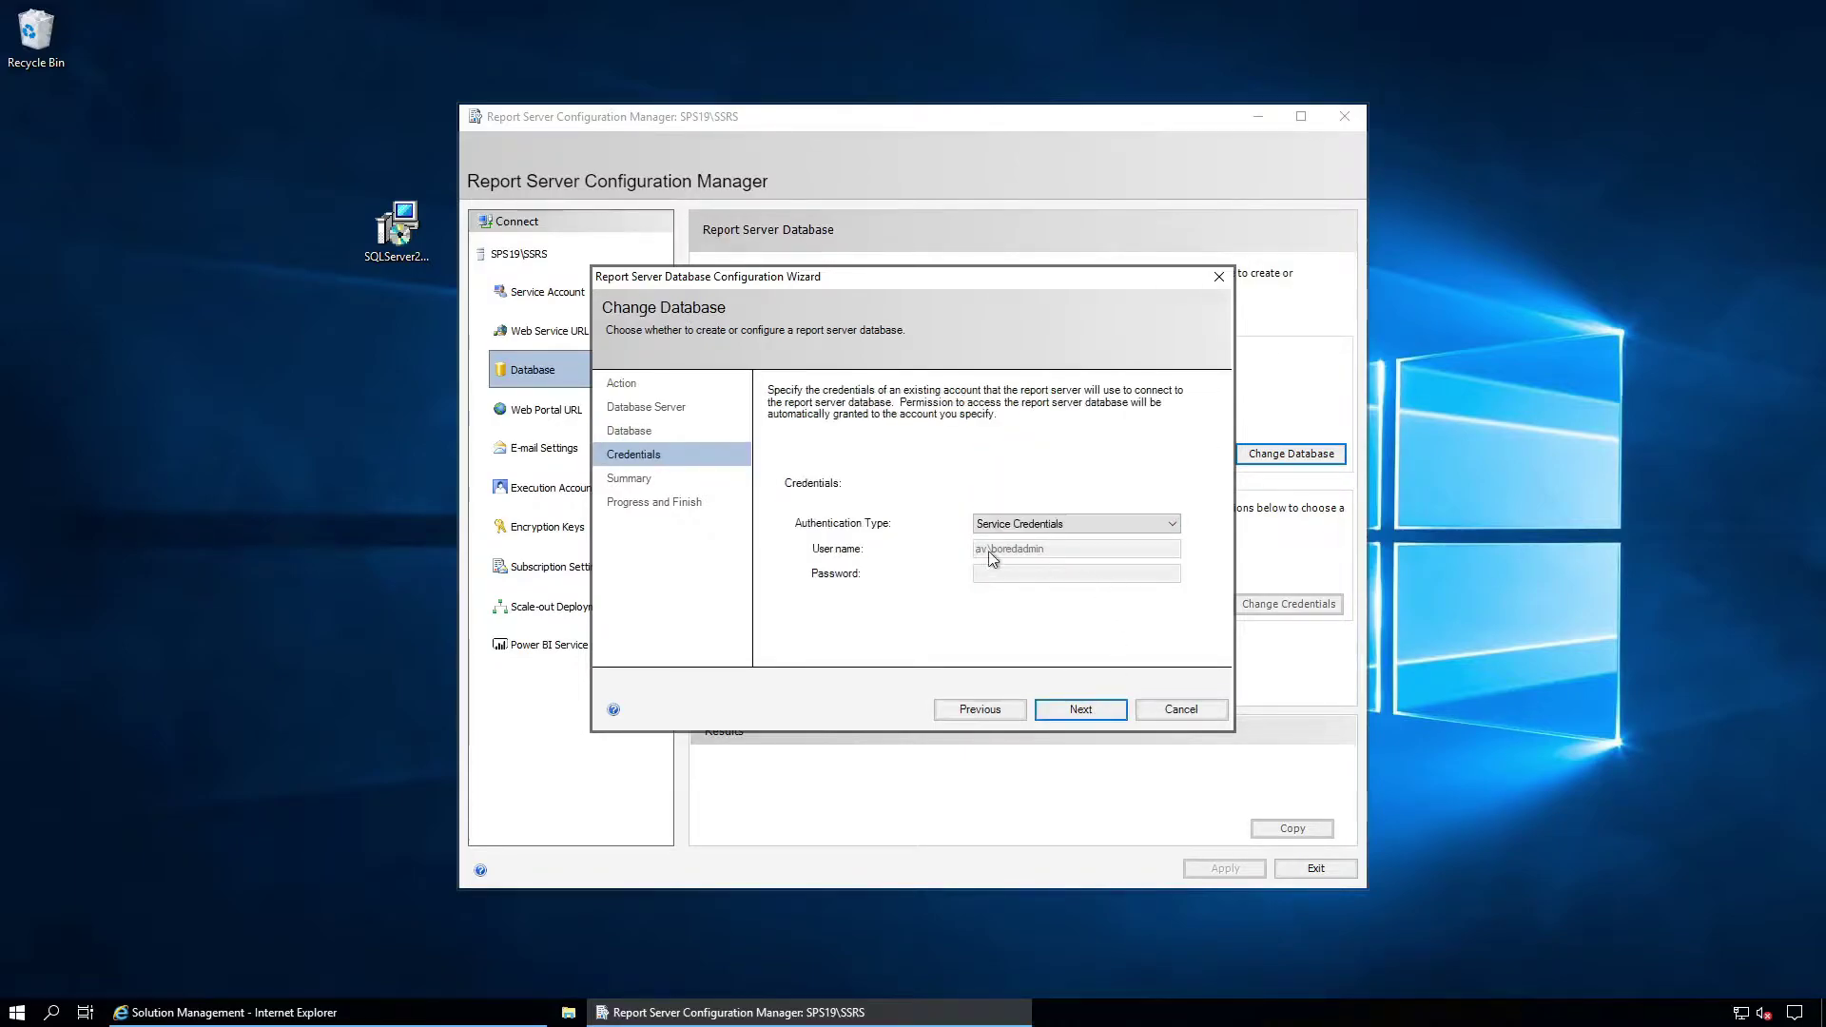
pyautogui.click(1046, 525)
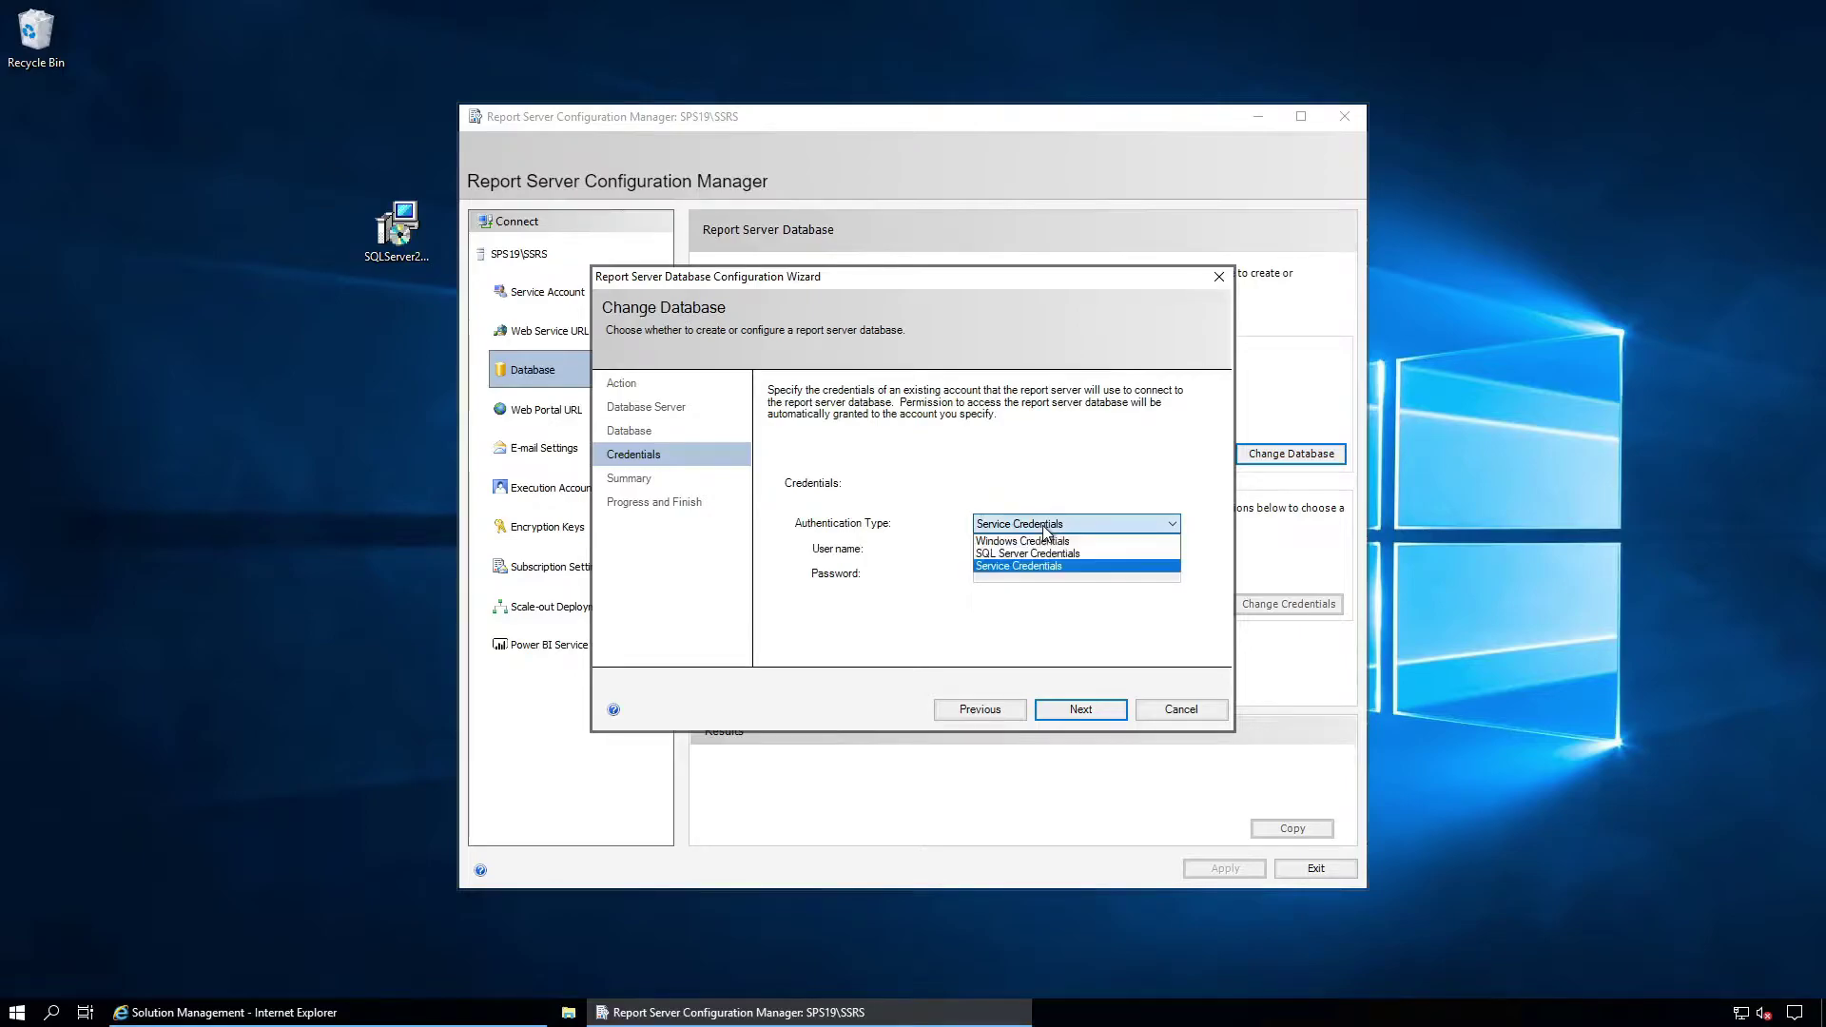
pyautogui.click(1046, 525)
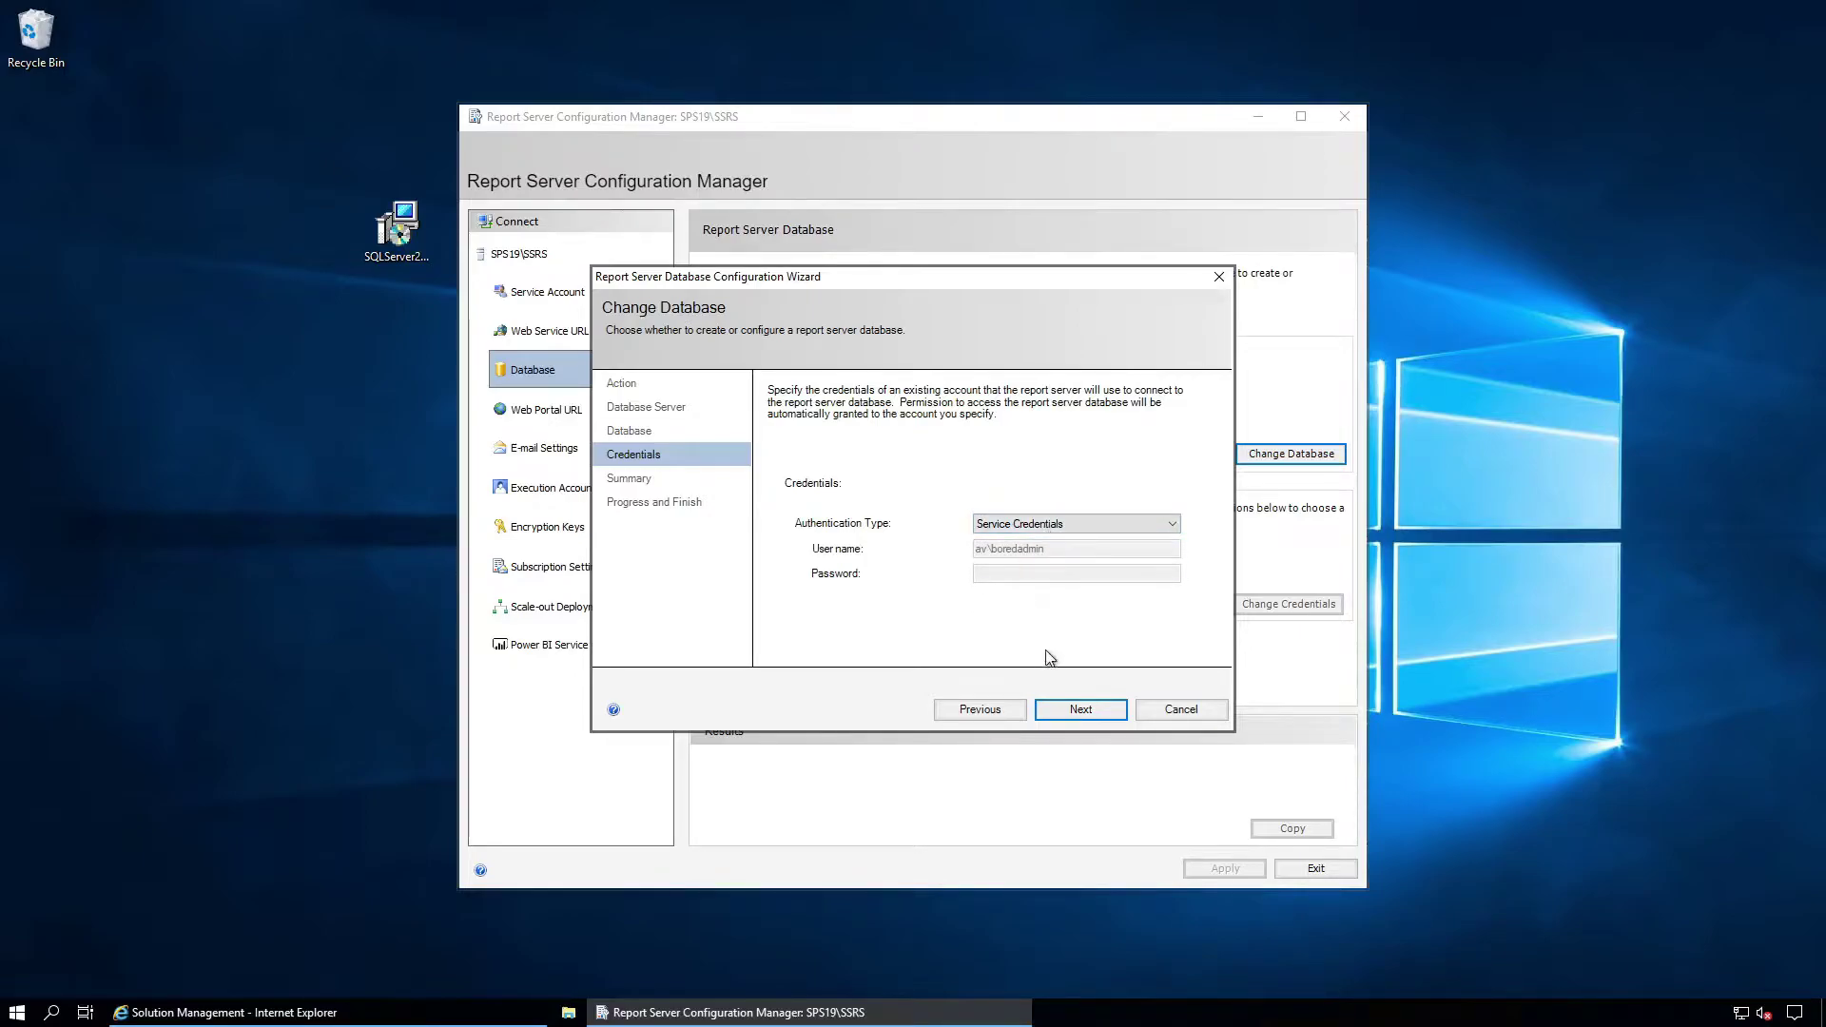
pyautogui.click(1080, 712)
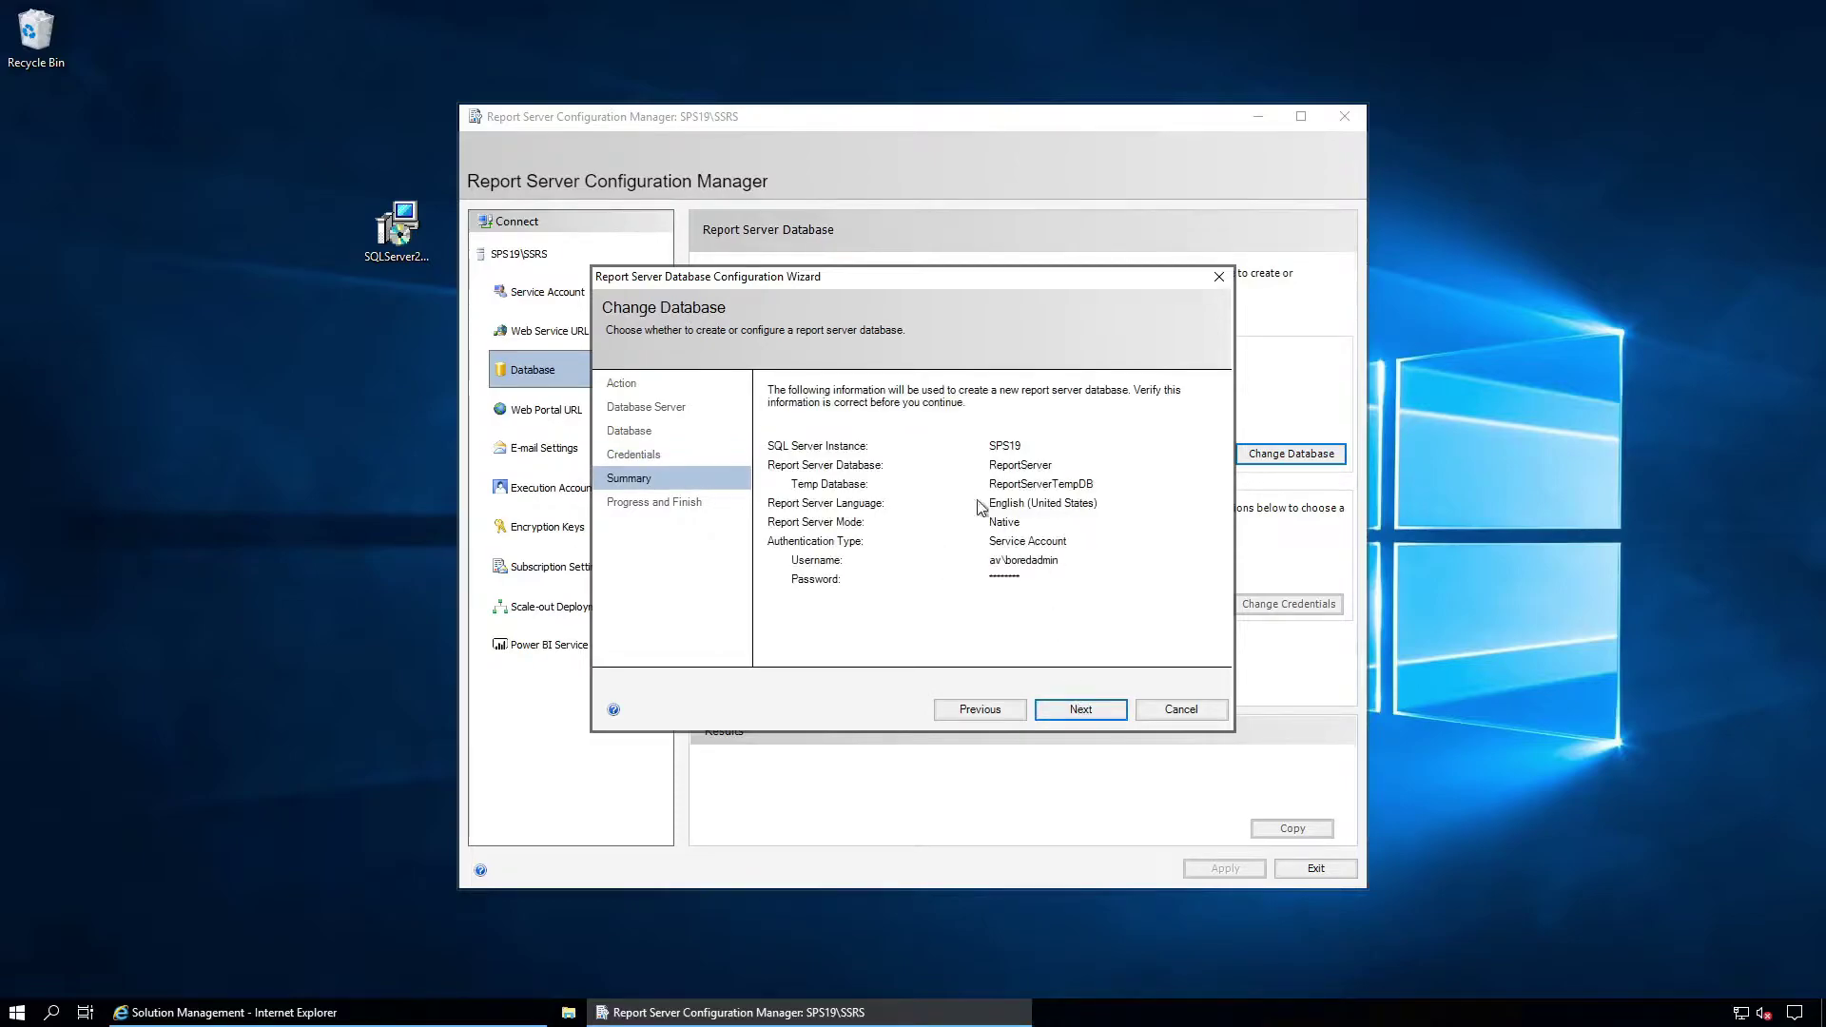
pyautogui.click(1082, 712)
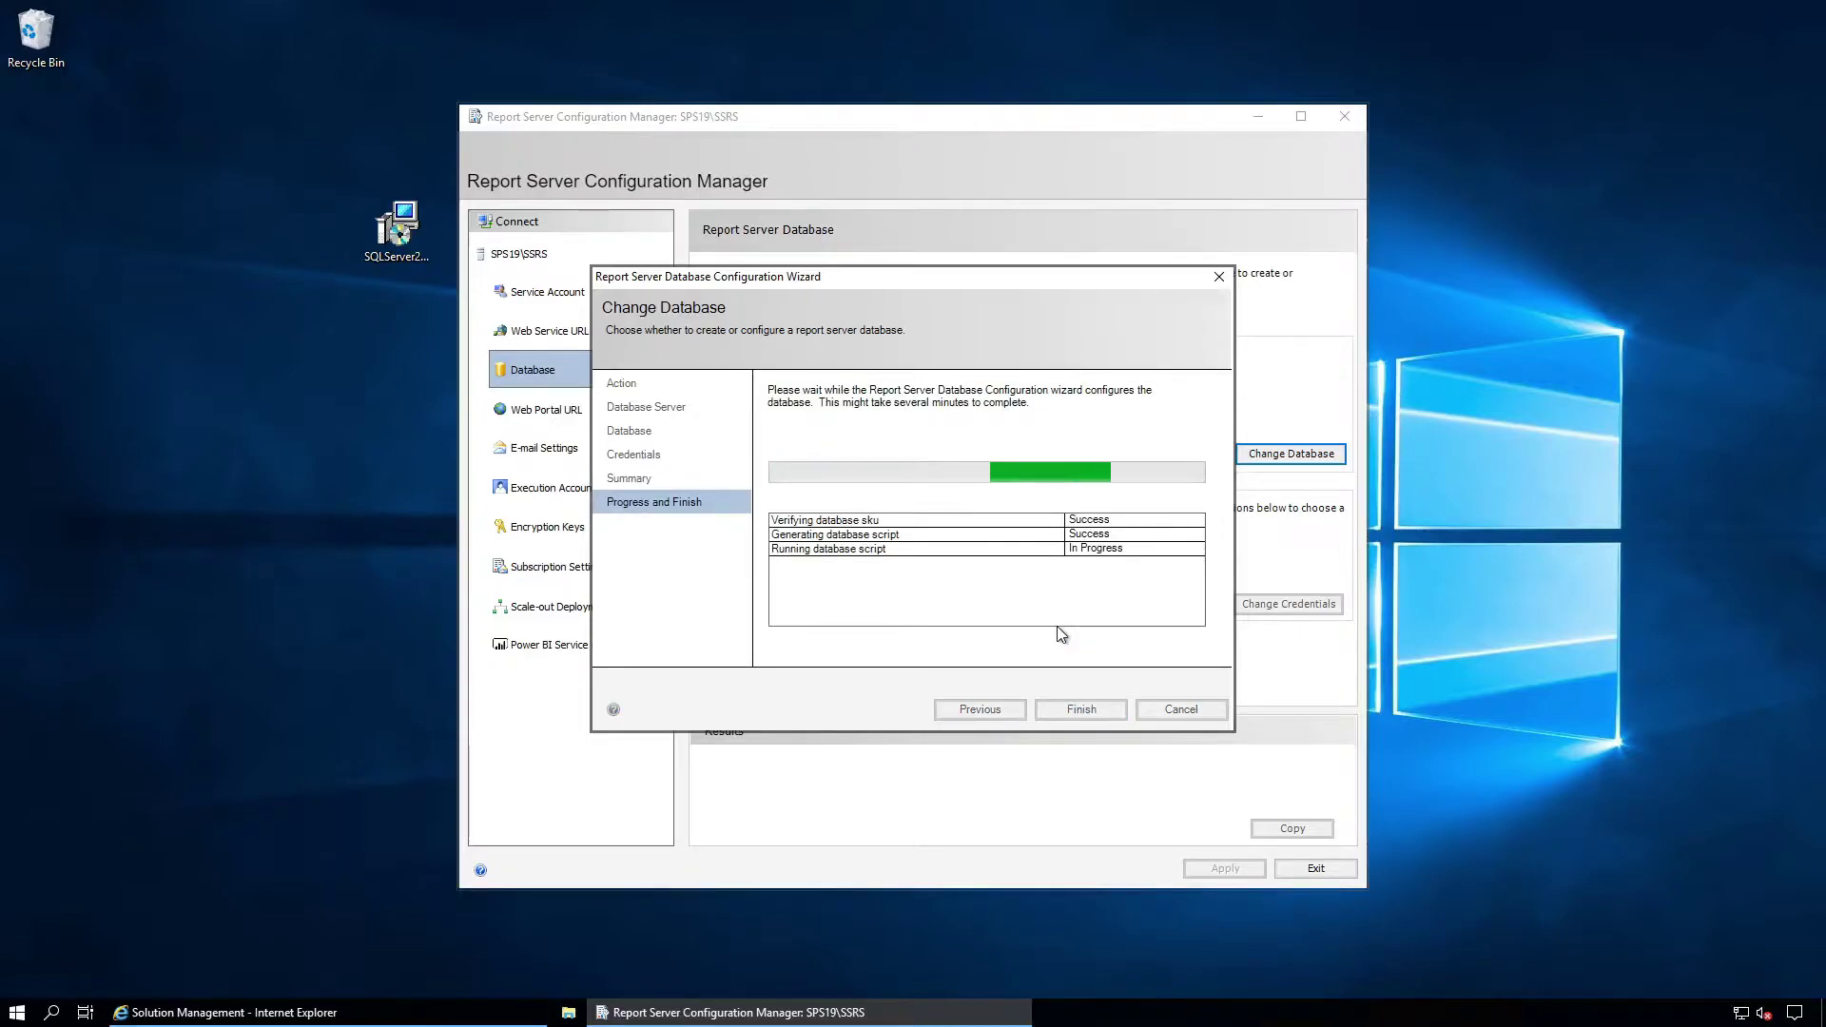
# Step: Launch SQL Server Management Studio 18 via search and finish the database wizard
pyautogui.click(24, 1014)
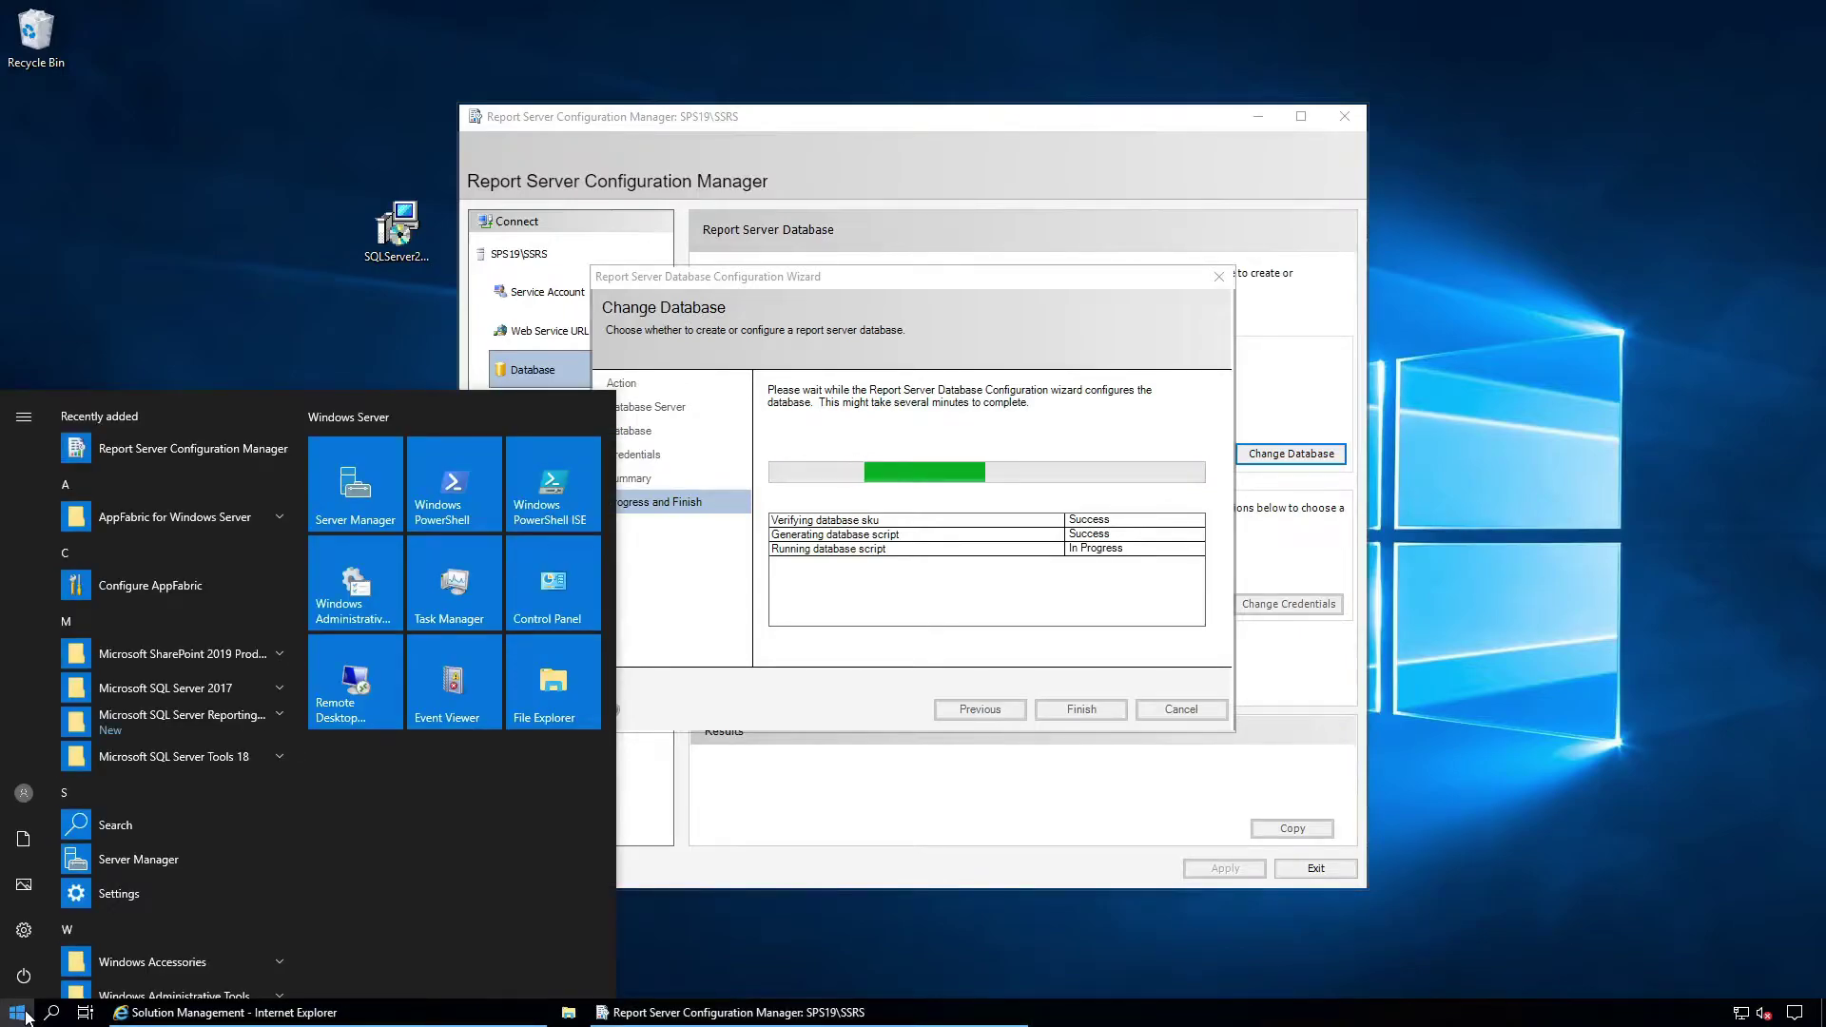
pyautogui.write('manage')
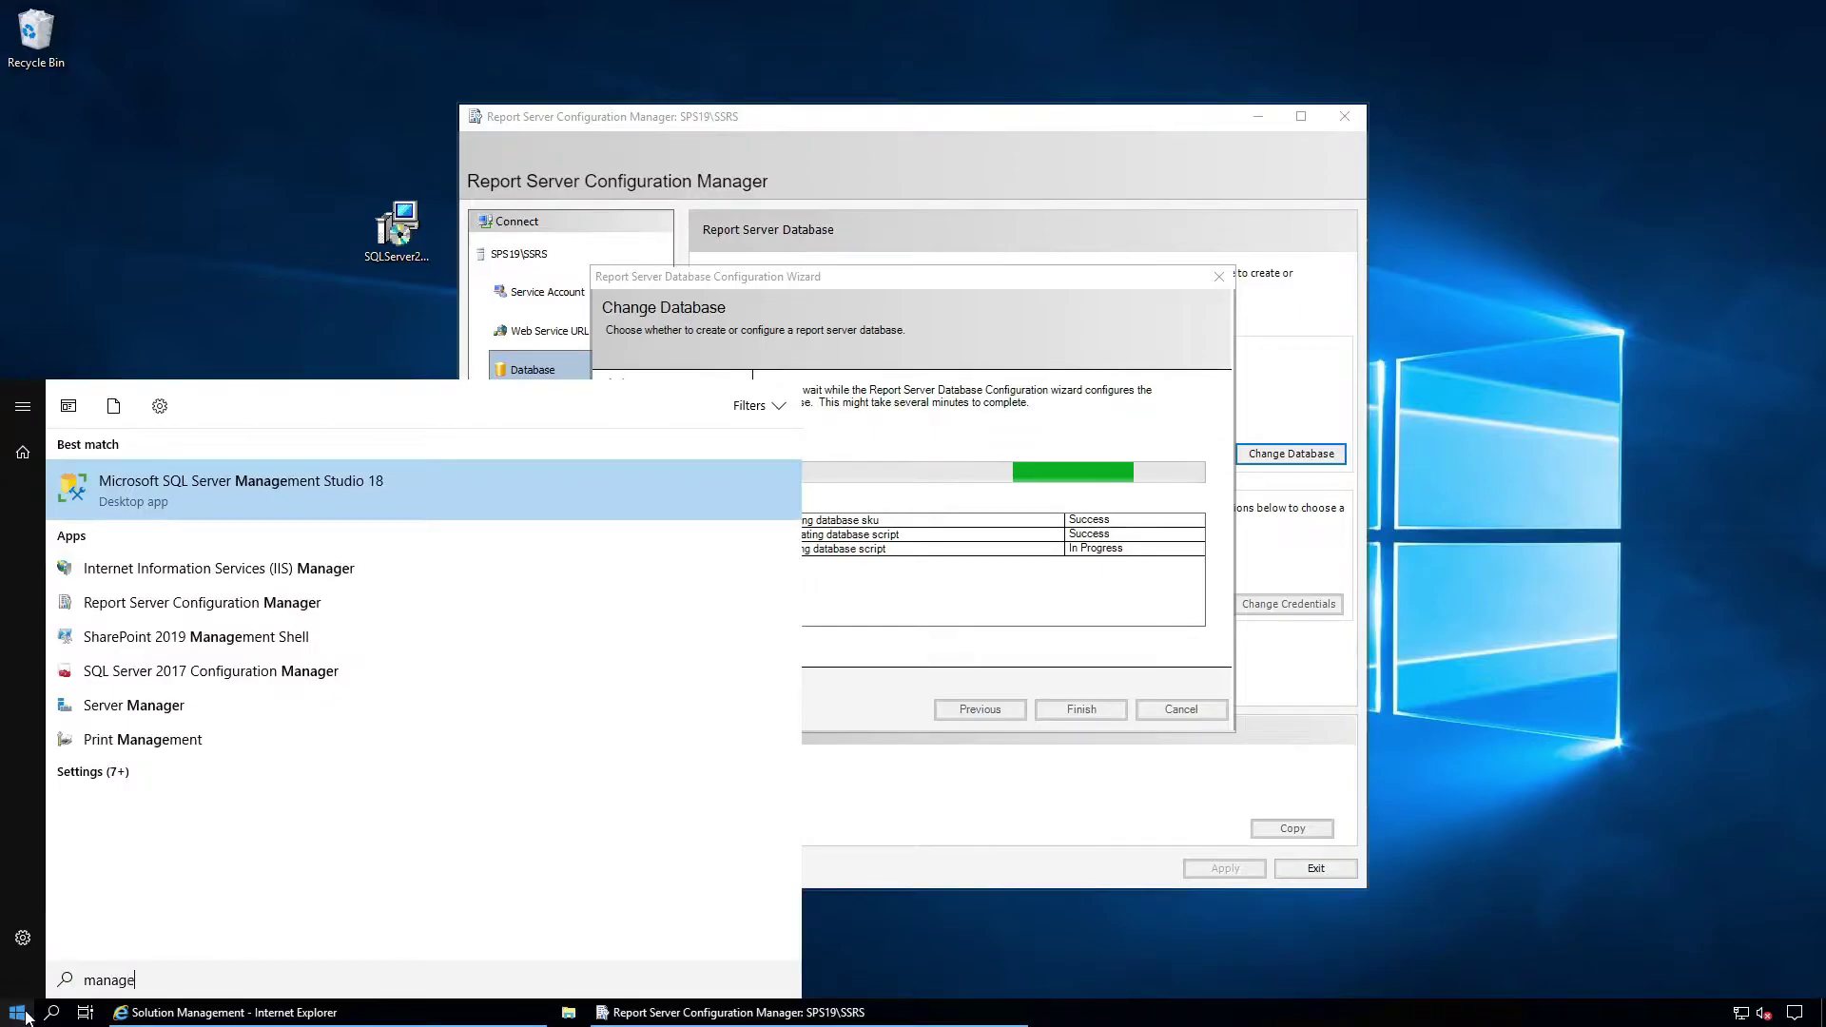
pyautogui.write('ment')
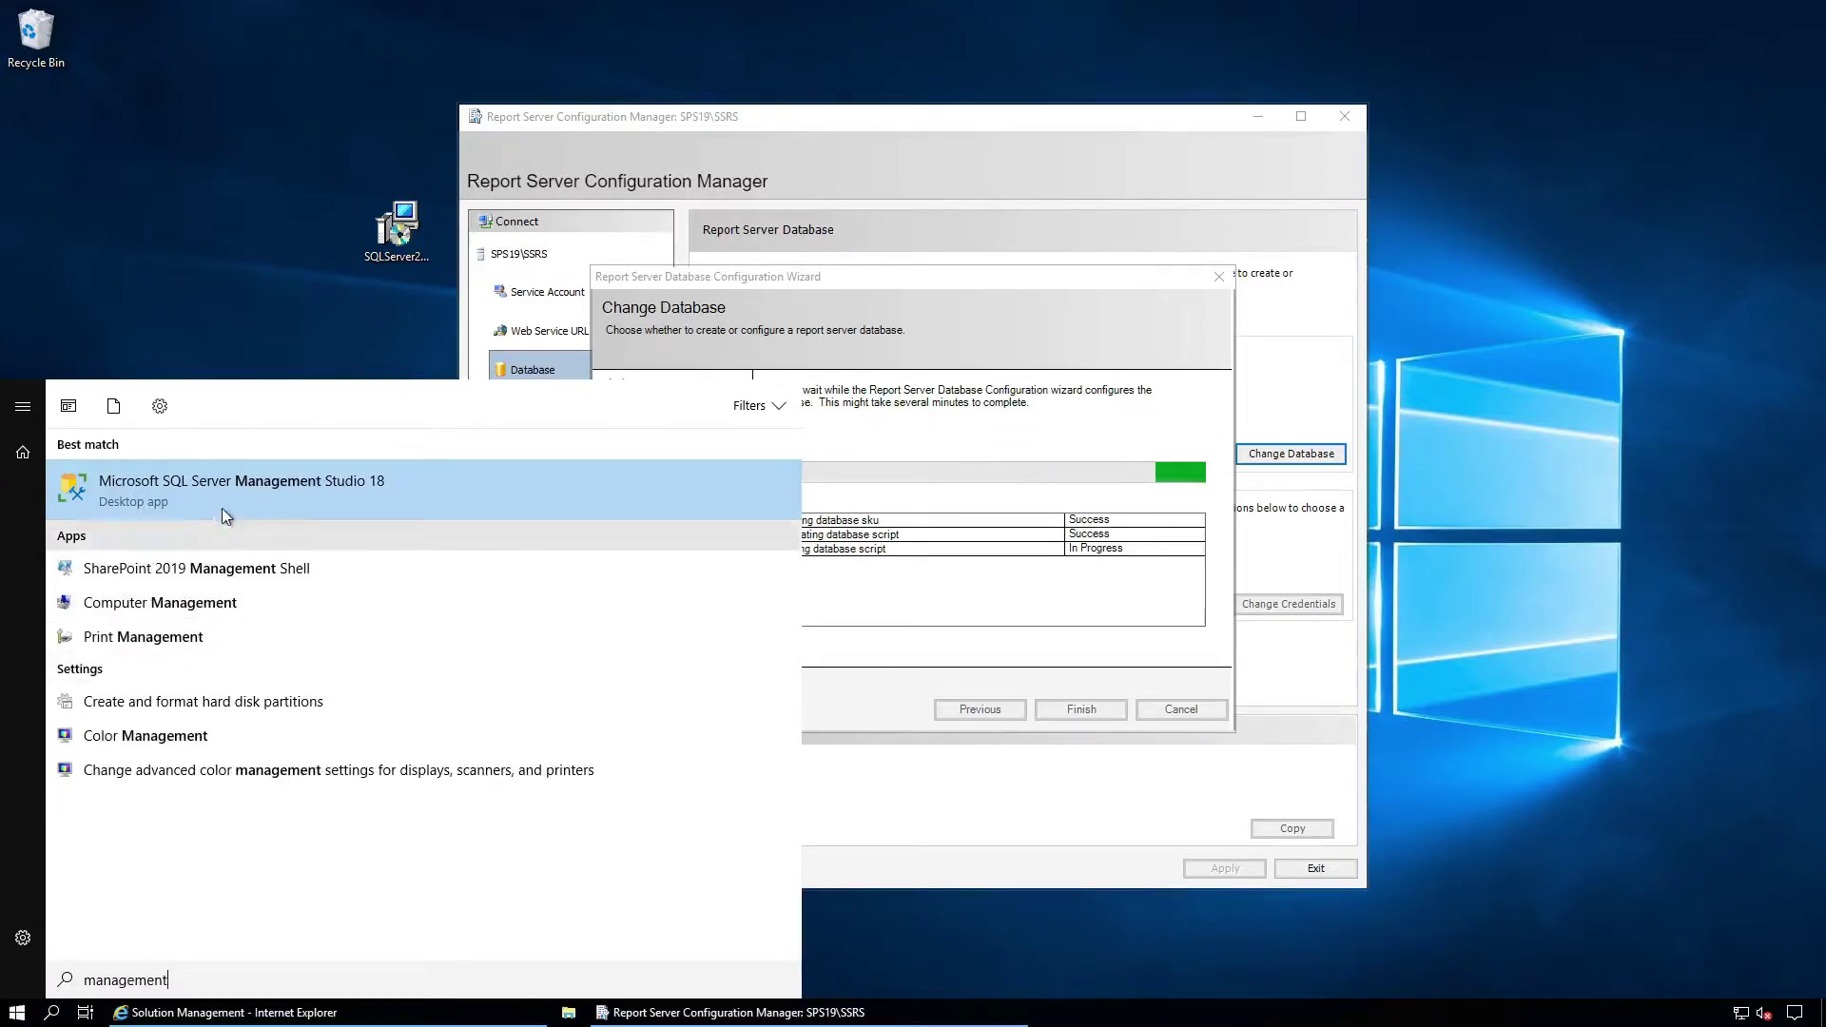
pyautogui.click(225, 500)
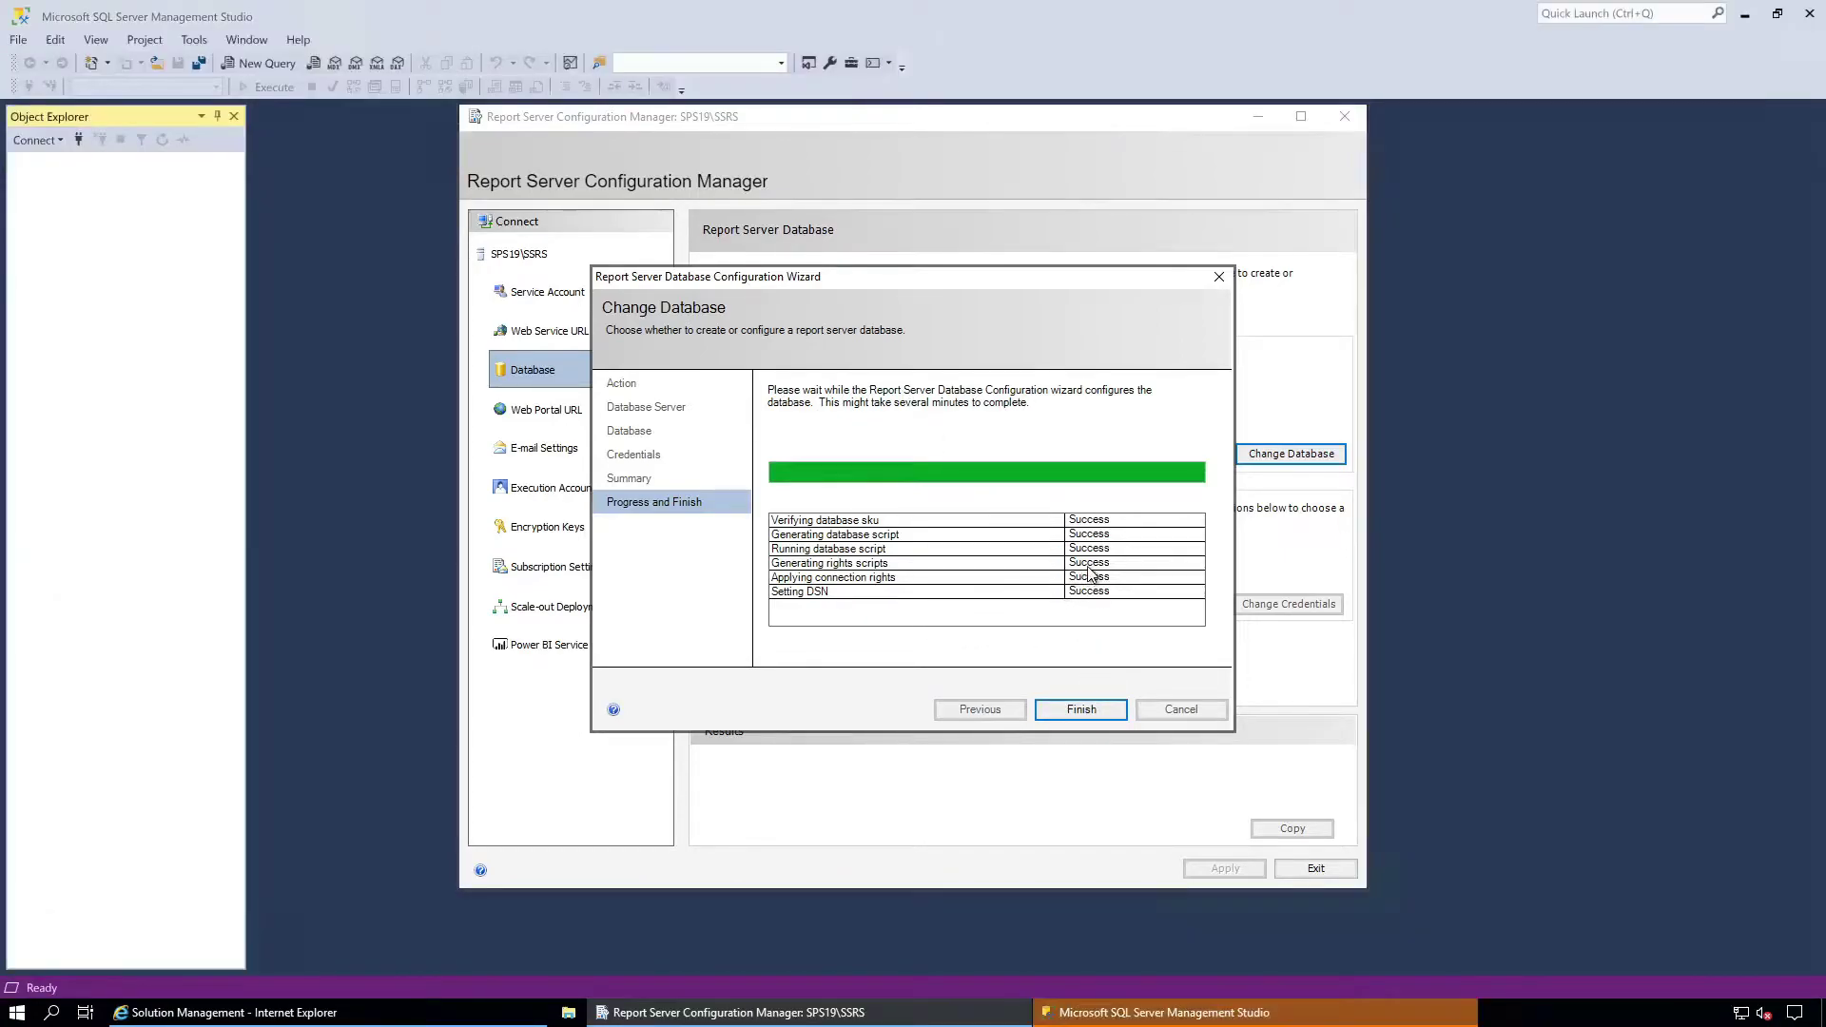
pyautogui.click(1081, 709)
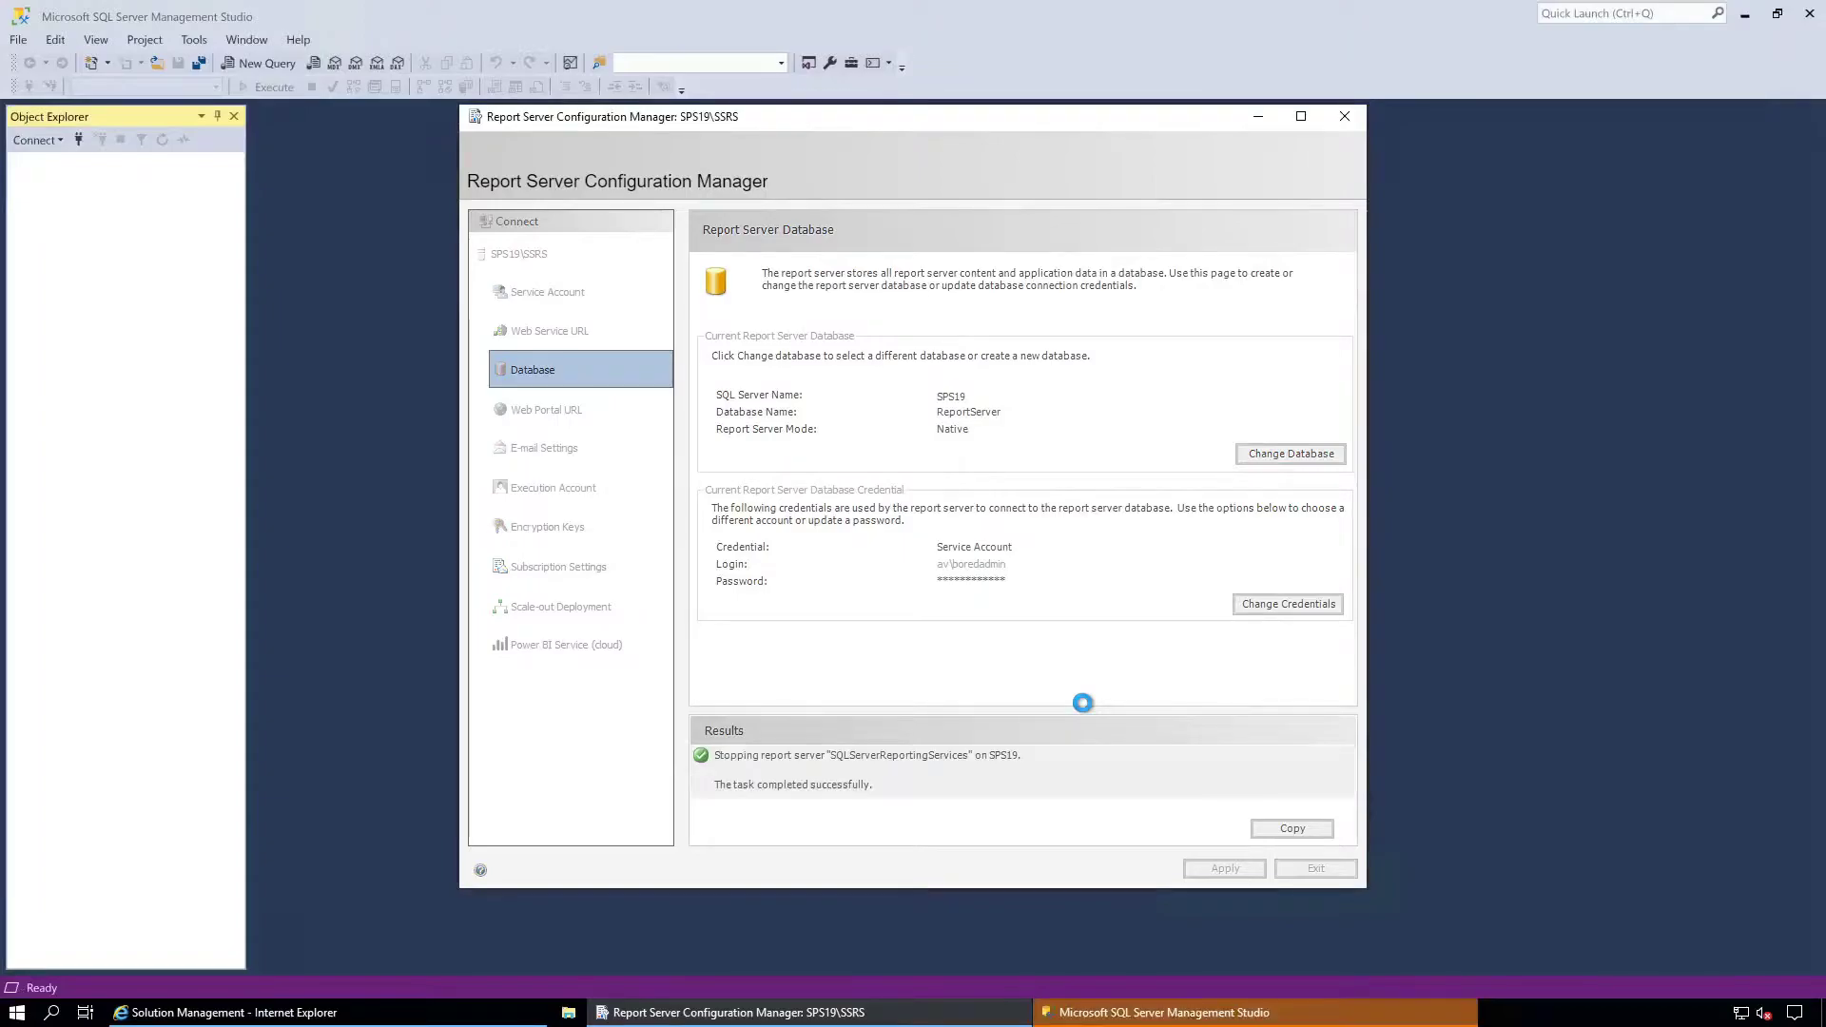
# Step: Connect SSMS to SPS19, check ReportServer and ReportServerTempDB under Databases, then minimize it
pyautogui.click(134, 285)
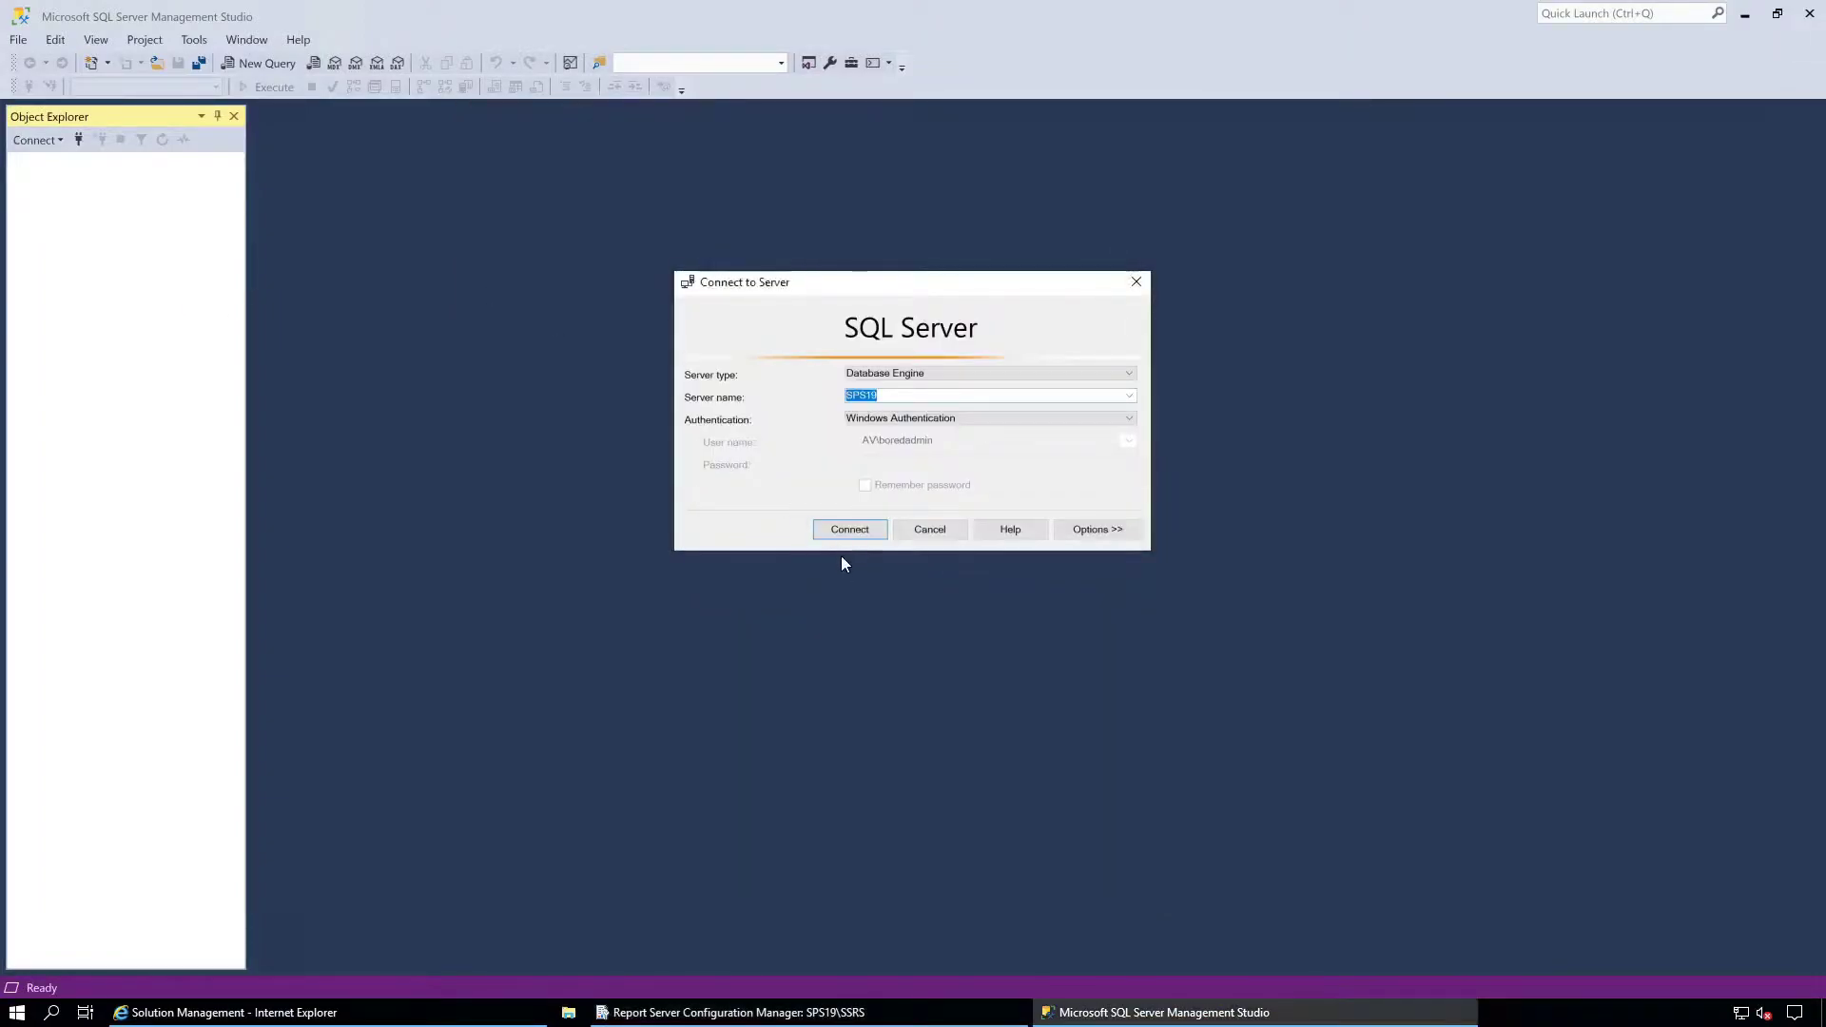
pyautogui.click(848, 531)
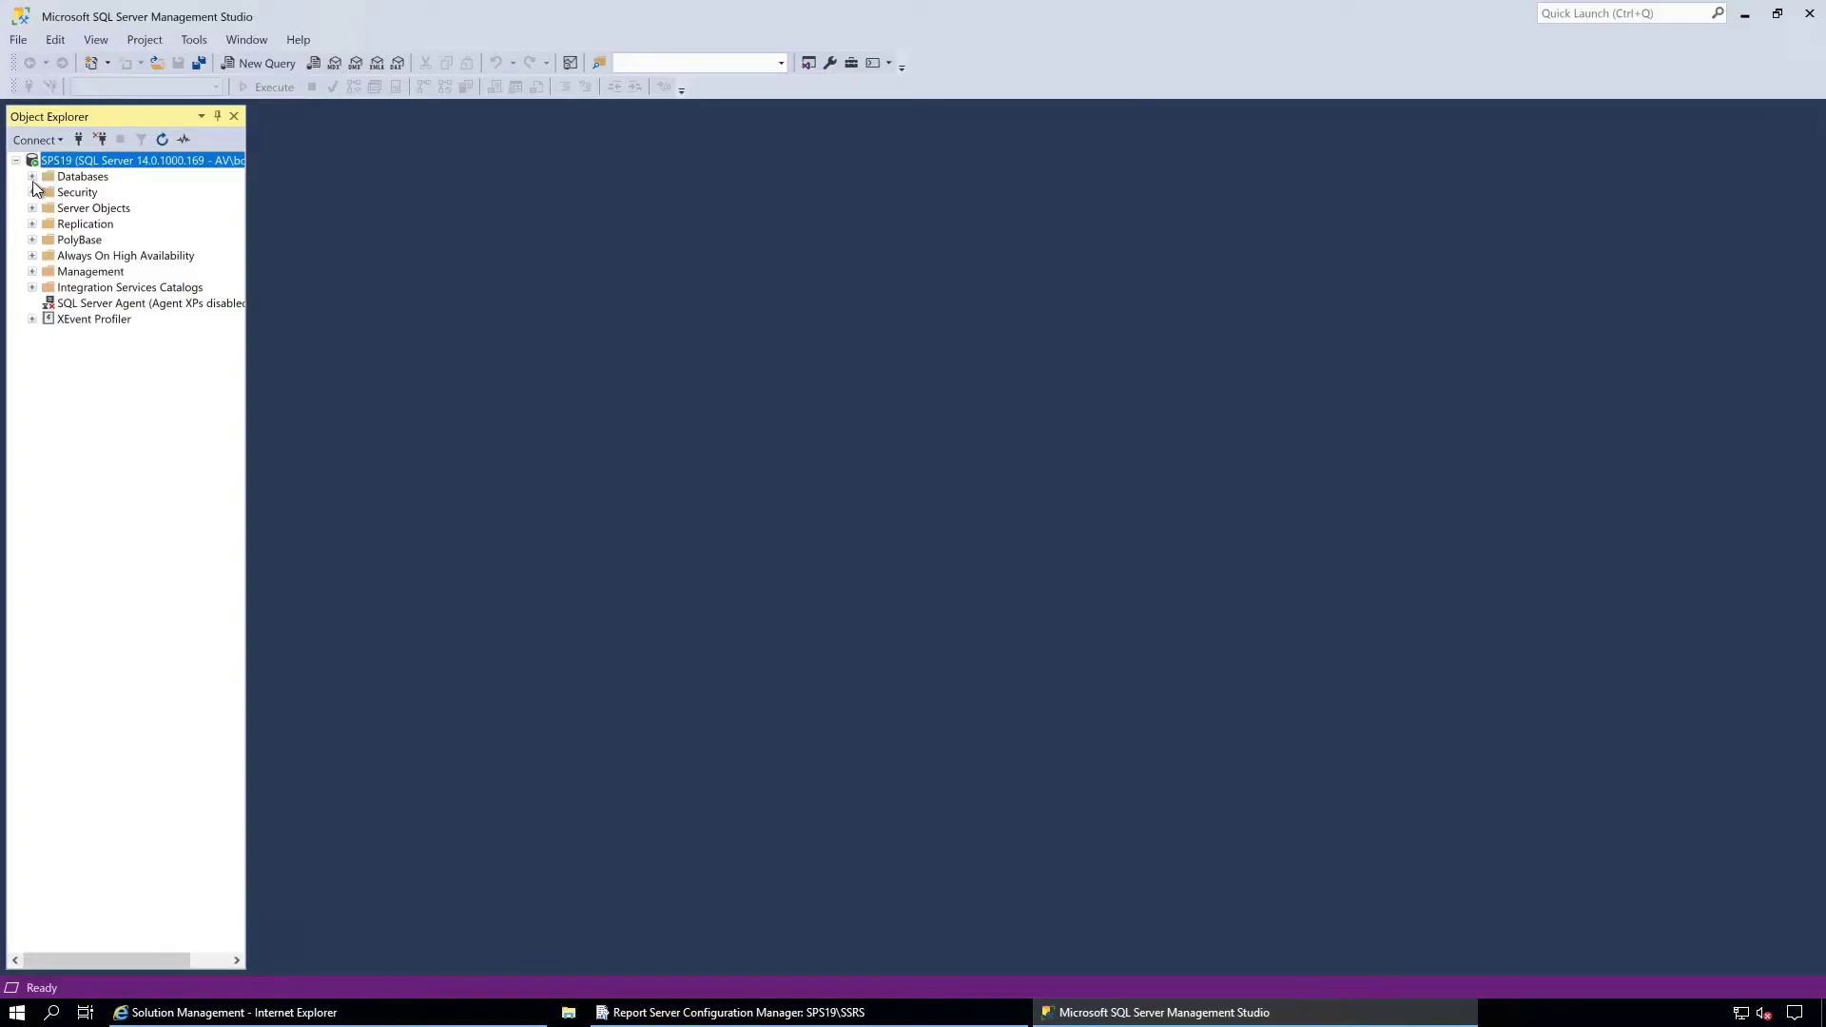
pyautogui.click(33, 177)
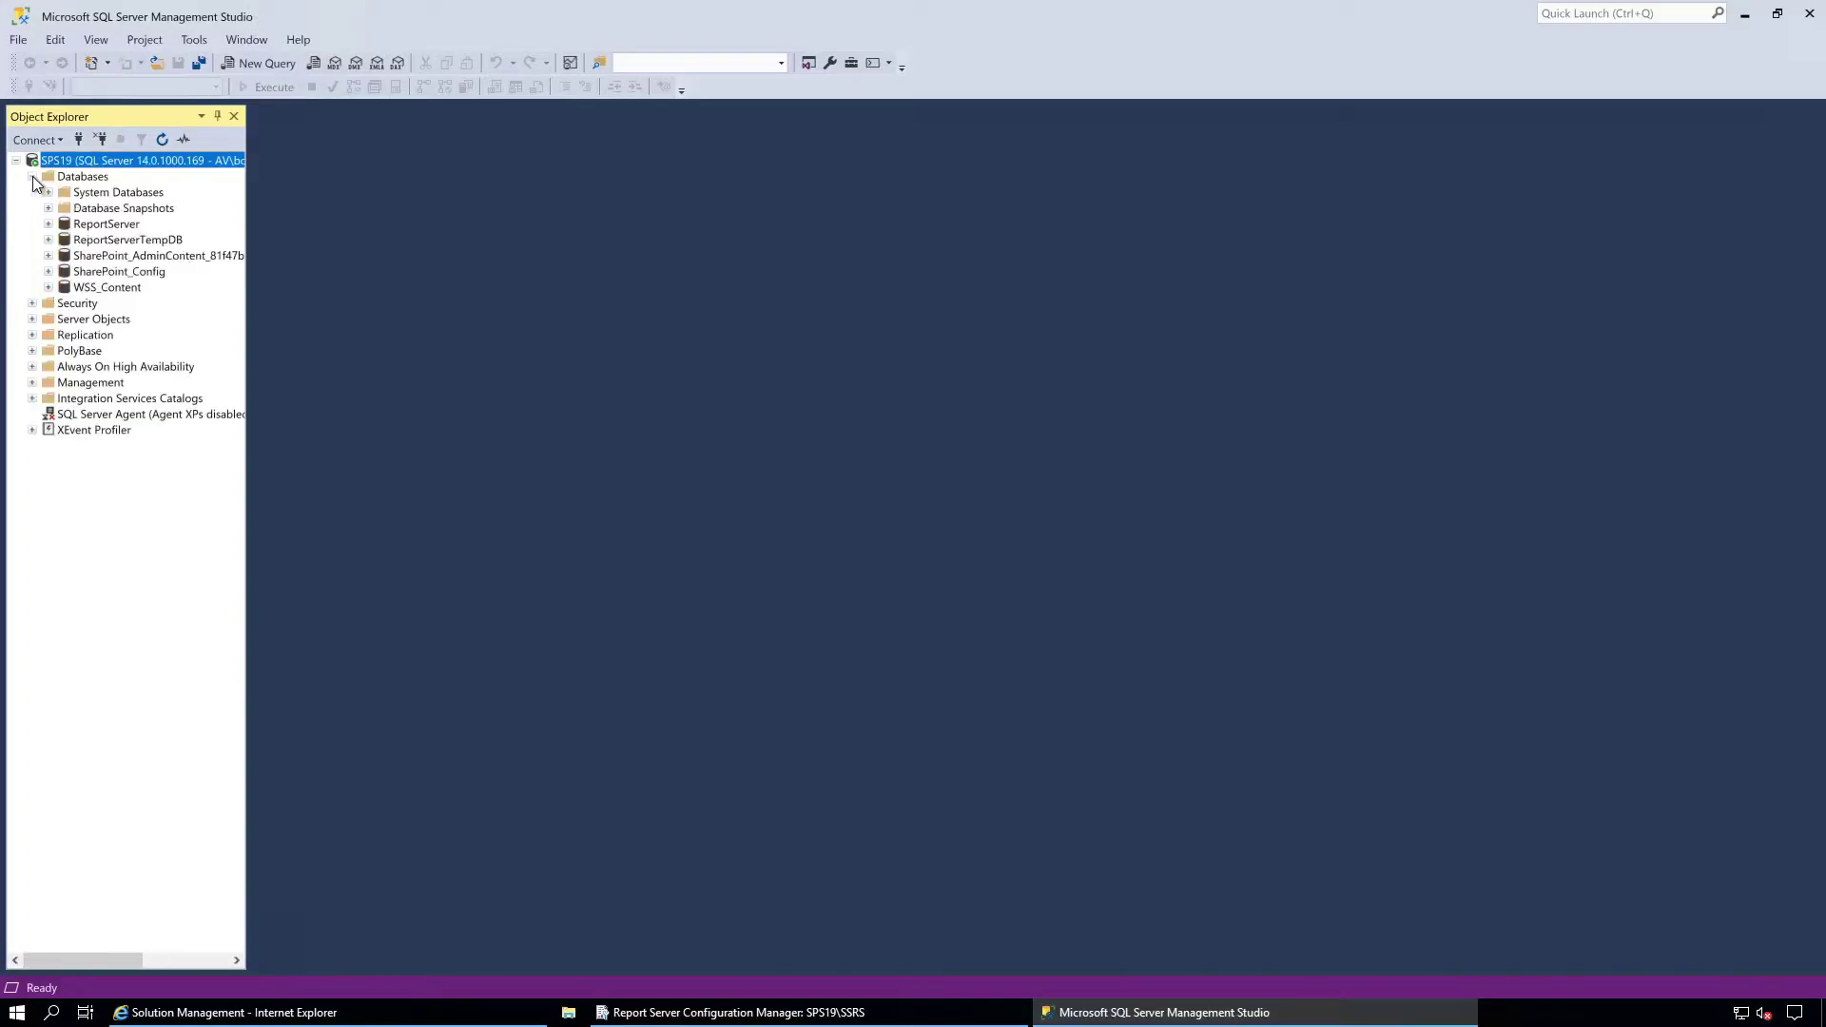
pyautogui.click(116, 226)
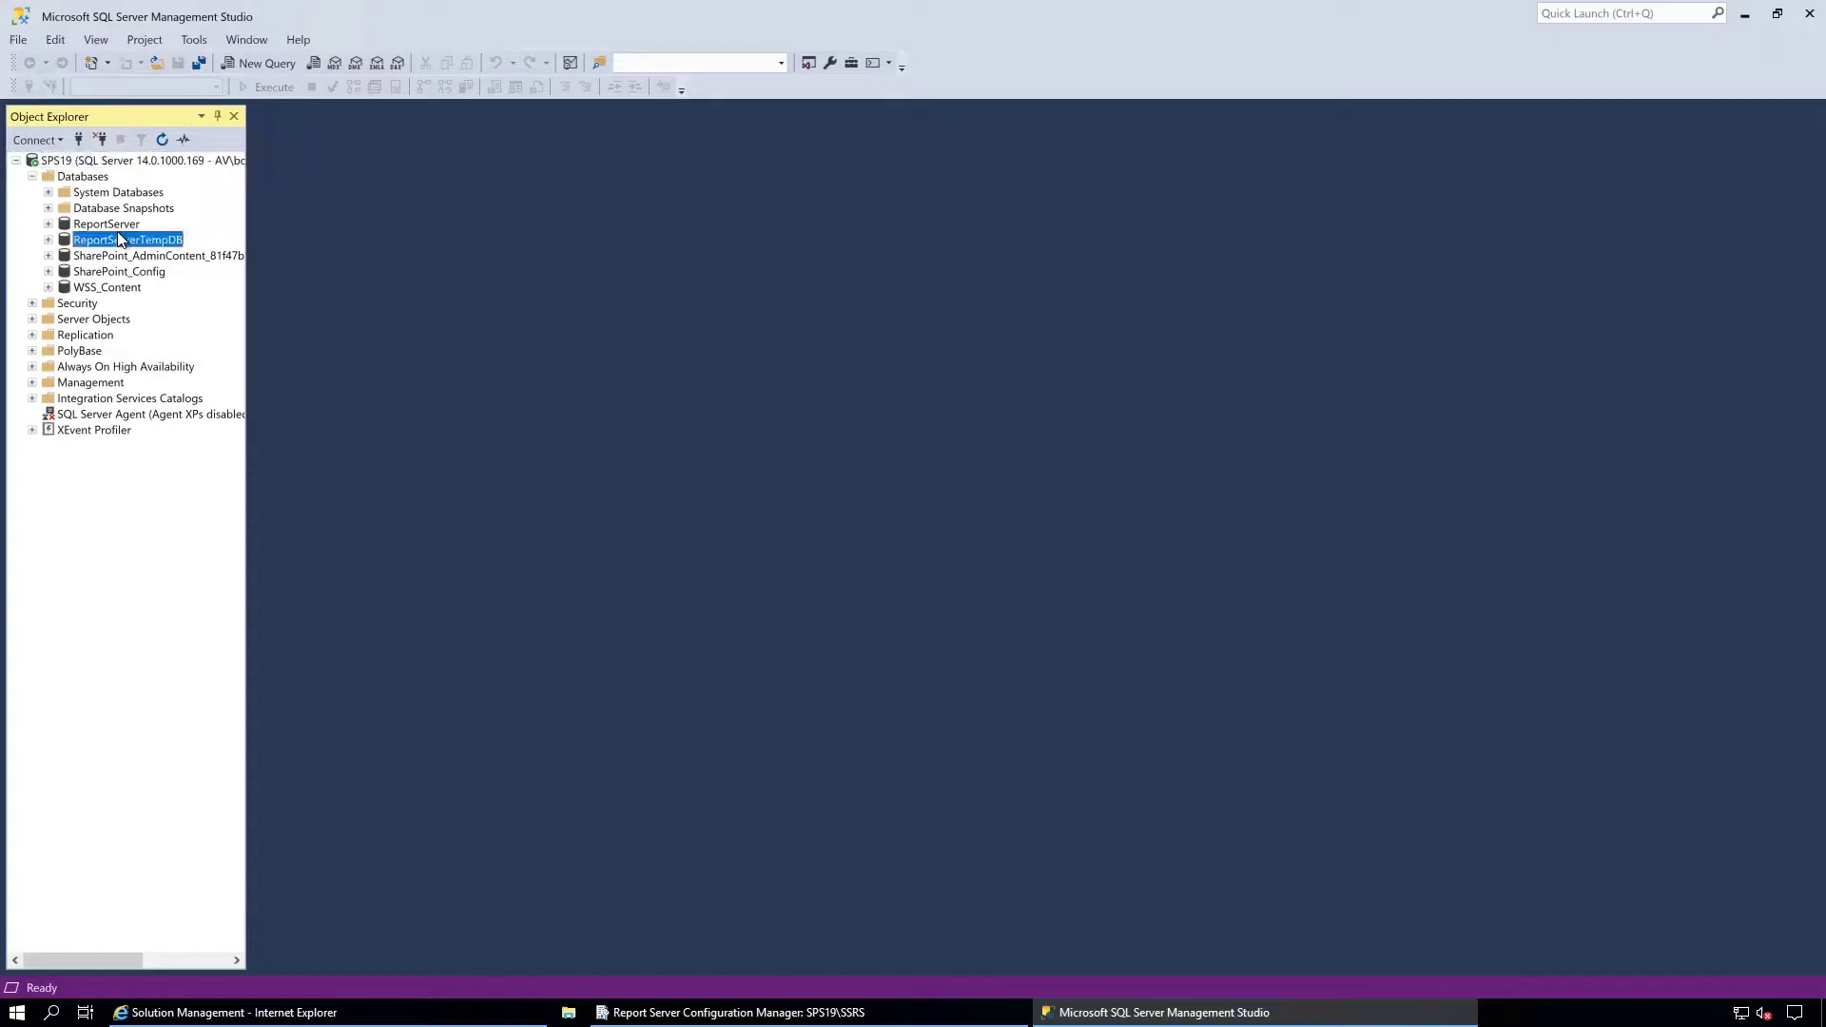
pyautogui.click(138, 251)
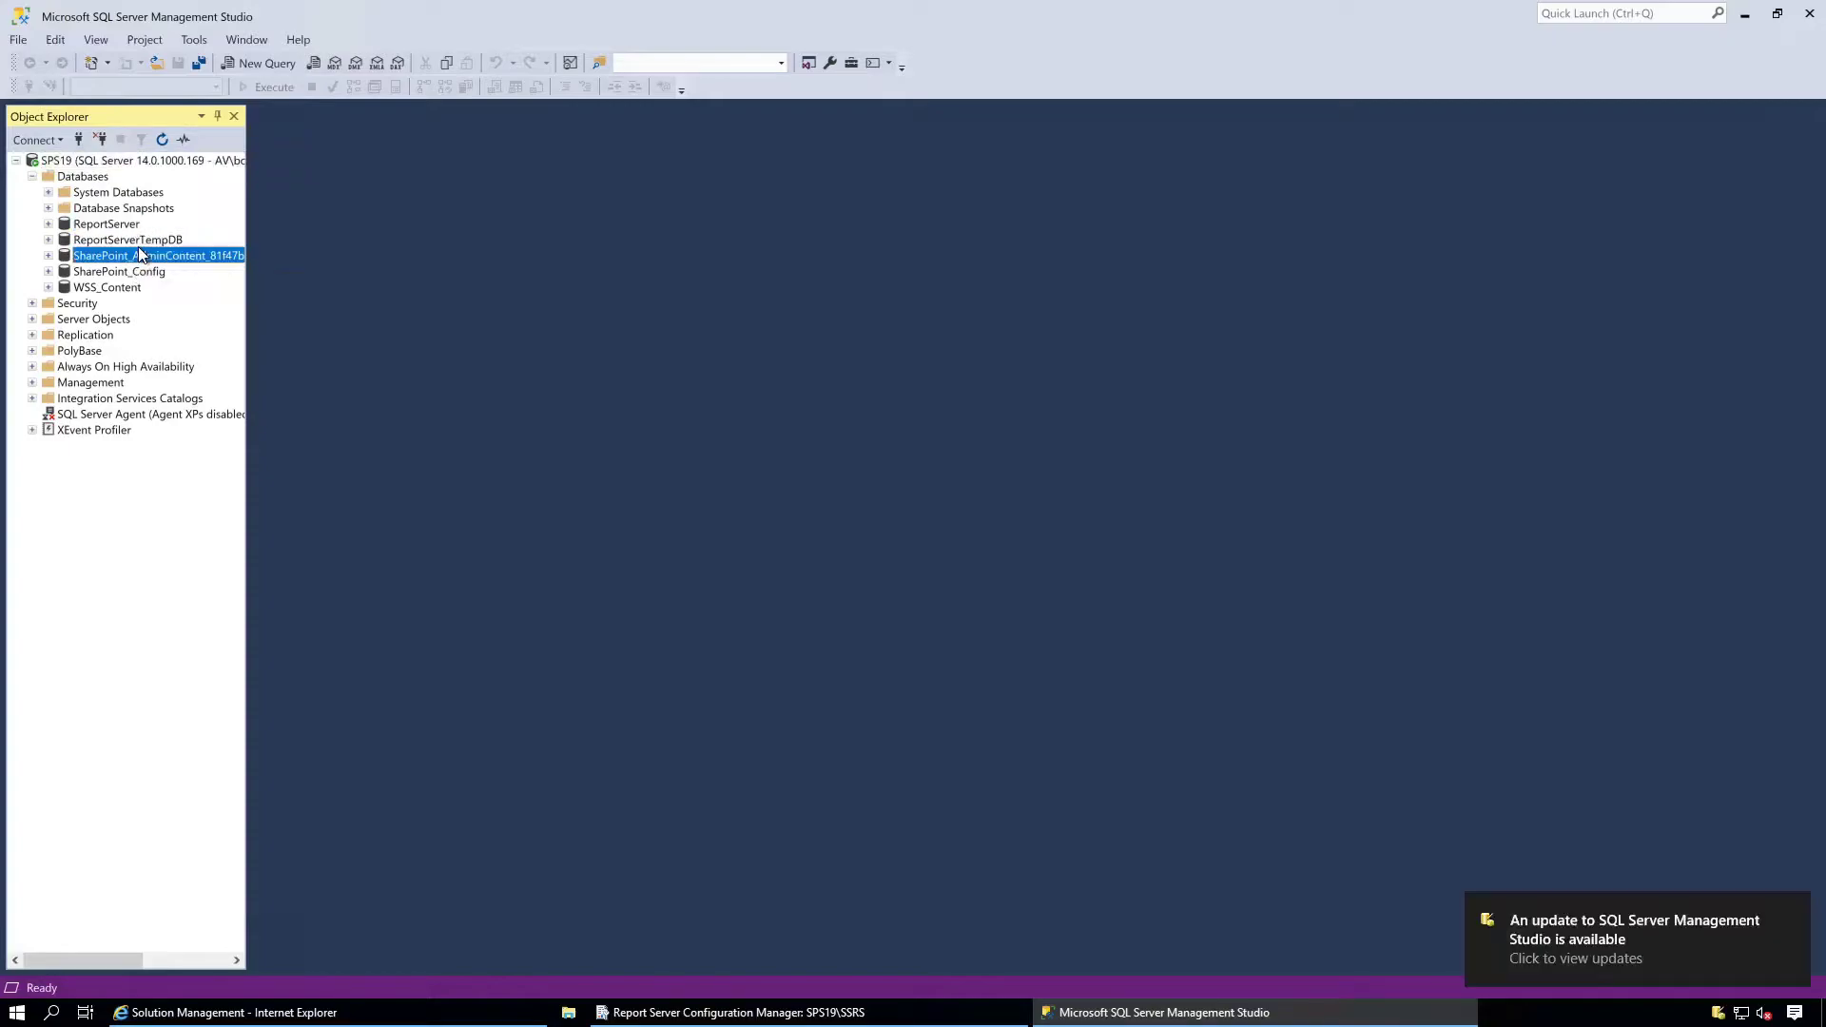
pyautogui.click(143, 244)
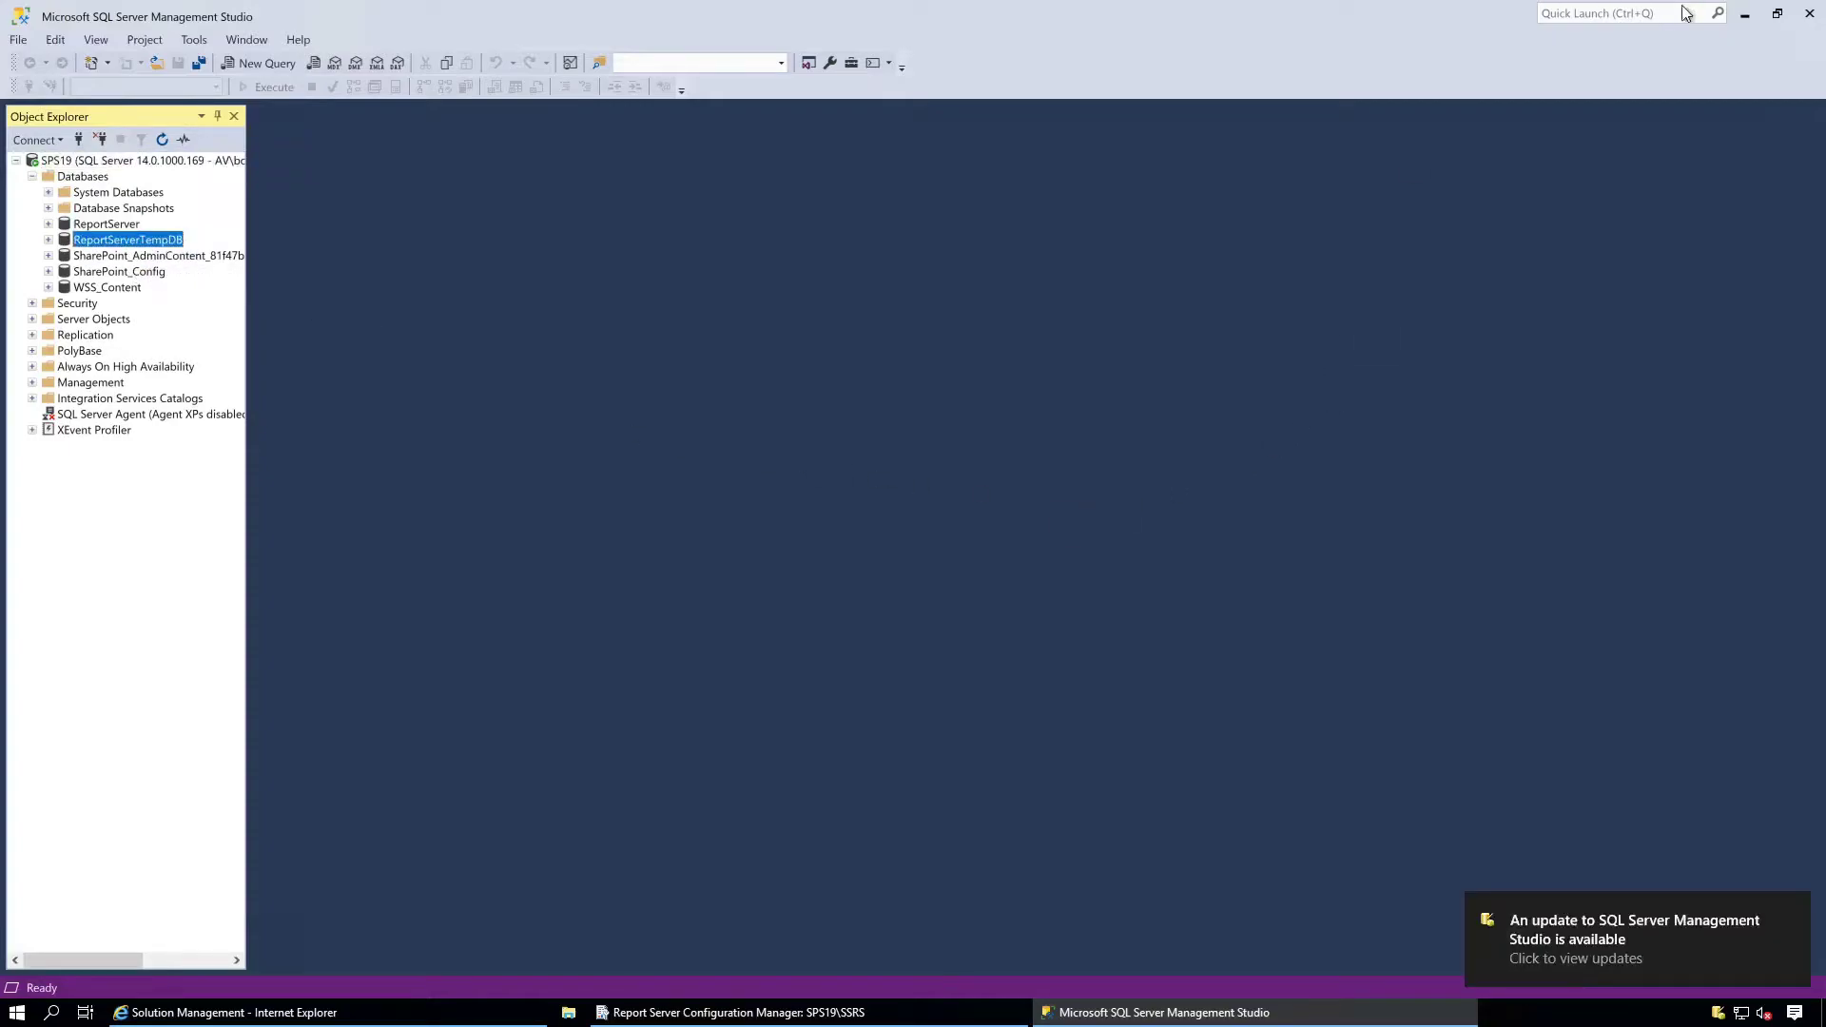
pyautogui.click(1746, 16)
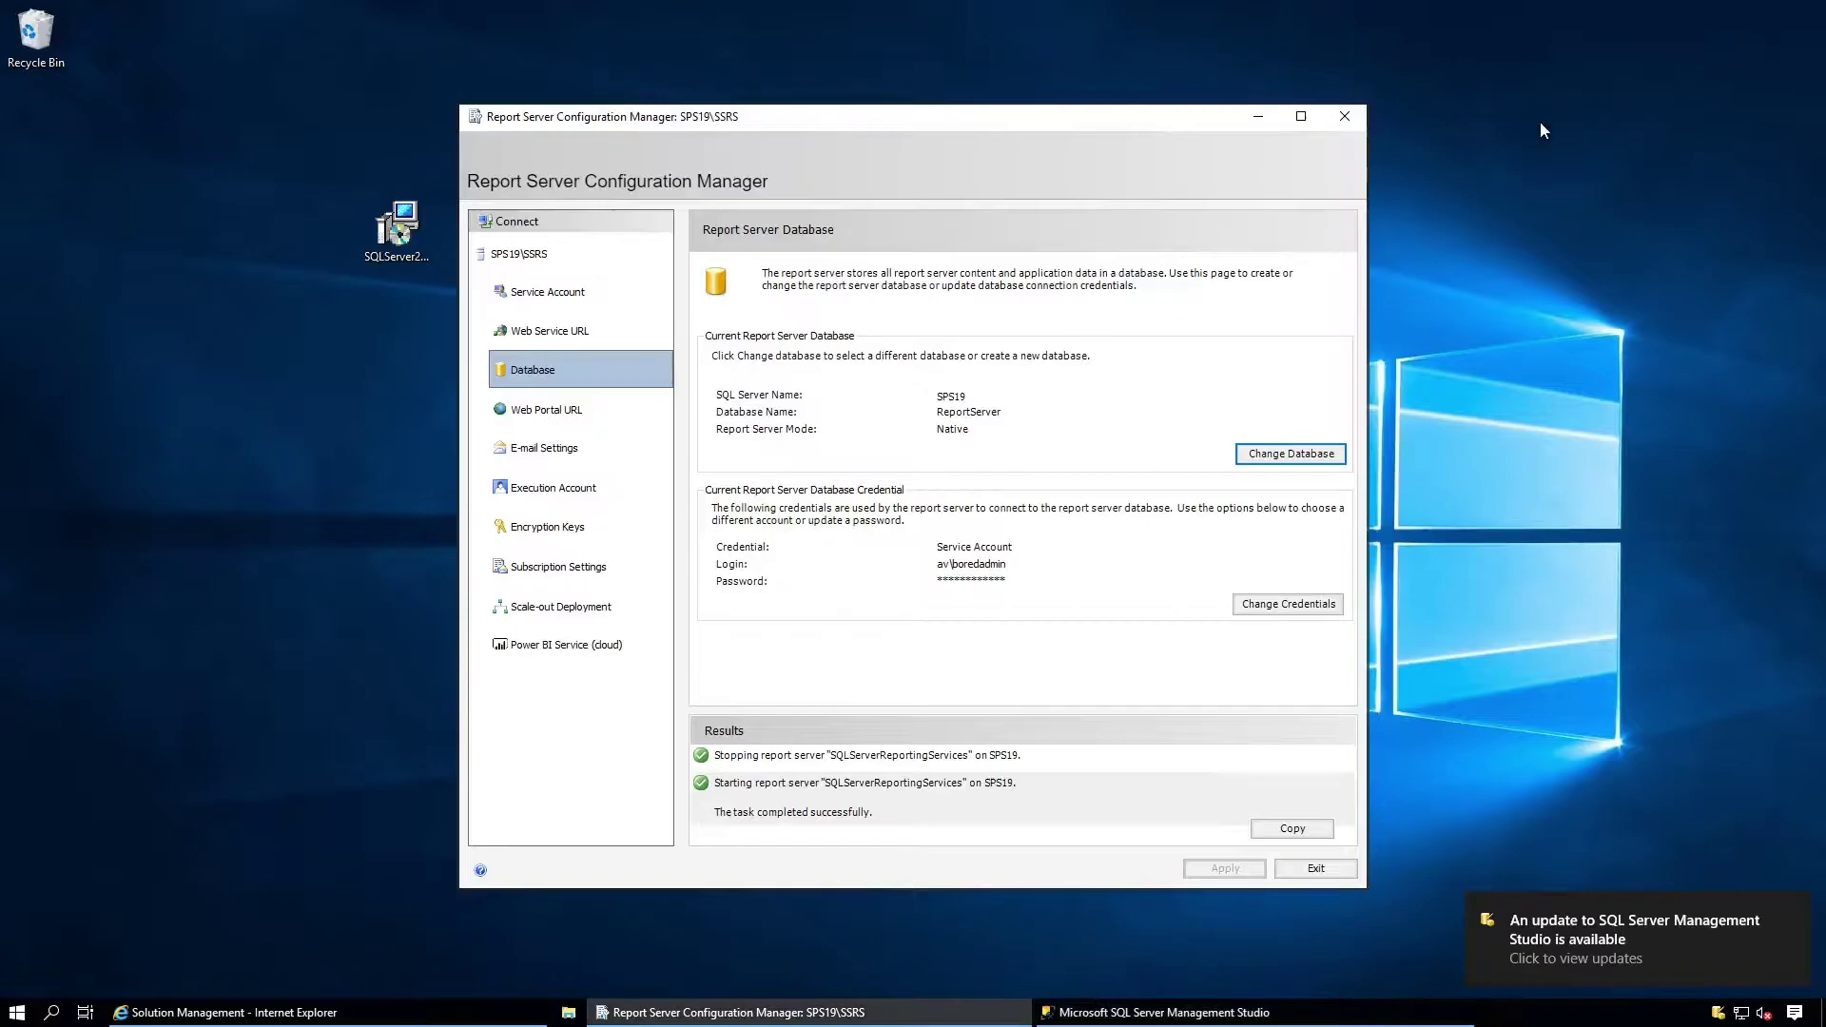
pyautogui.click(550, 418)
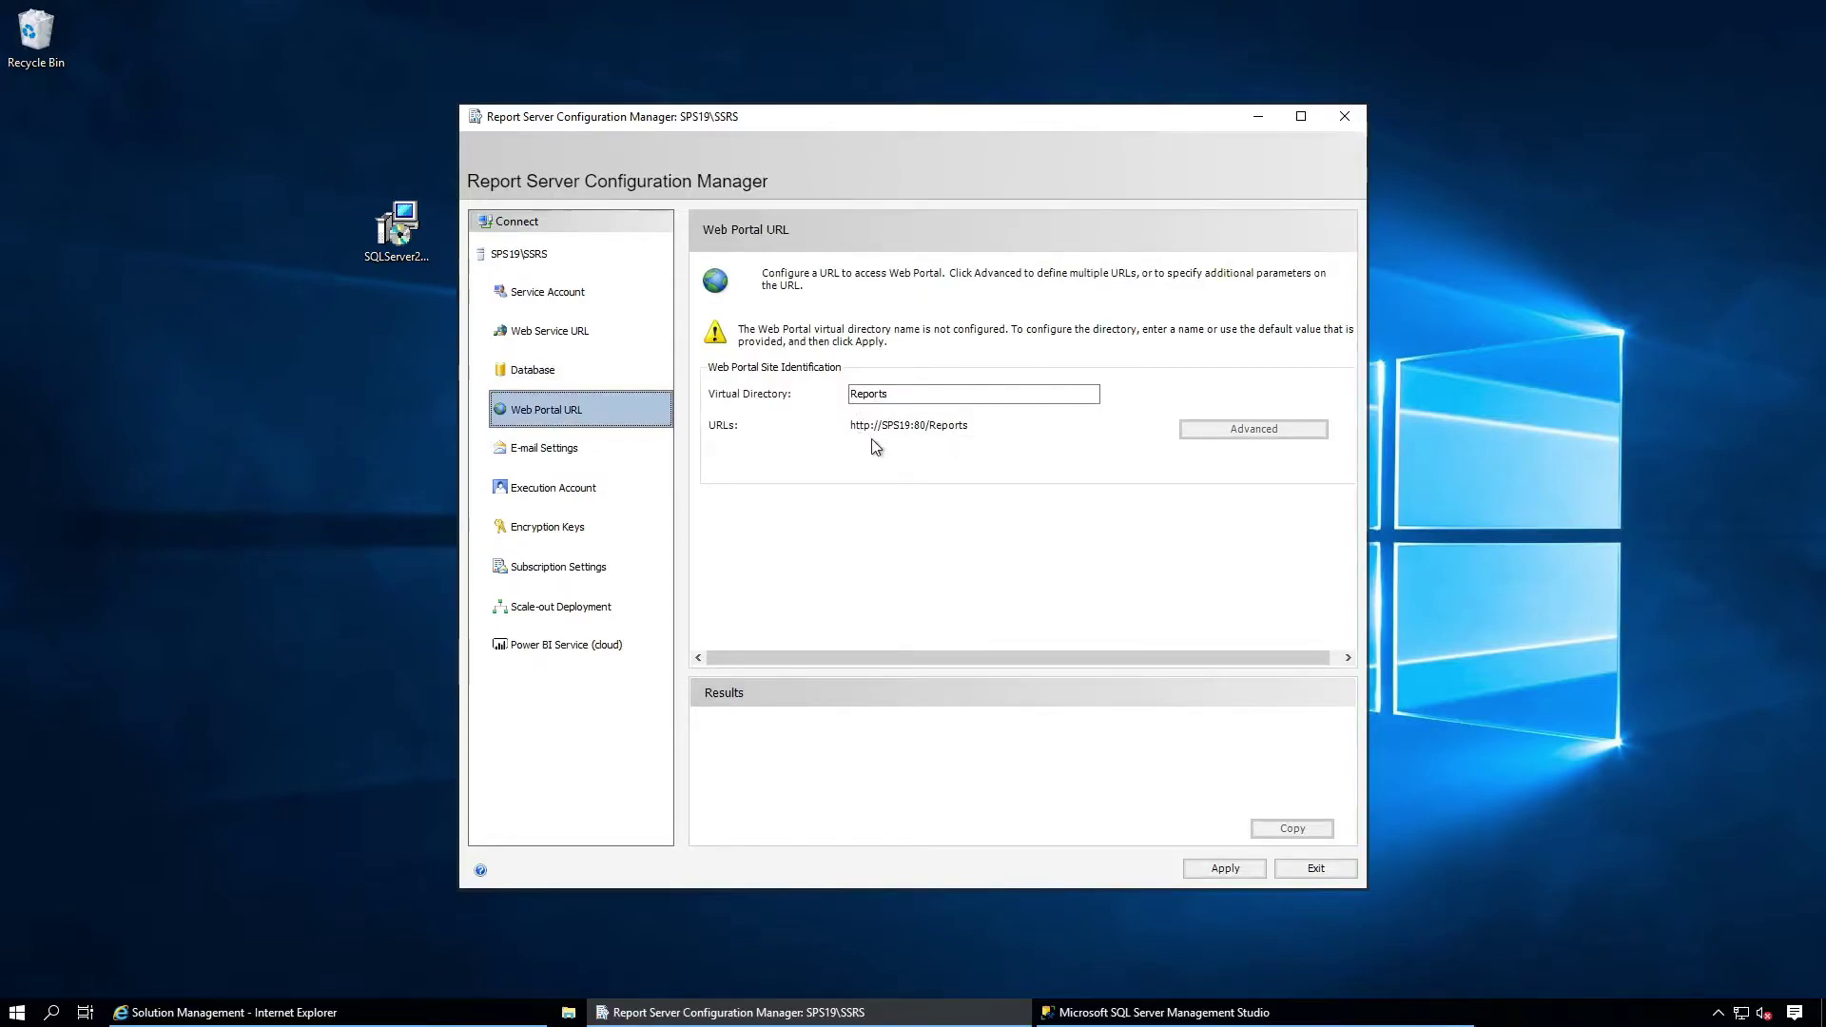
pyautogui.click(1226, 868)
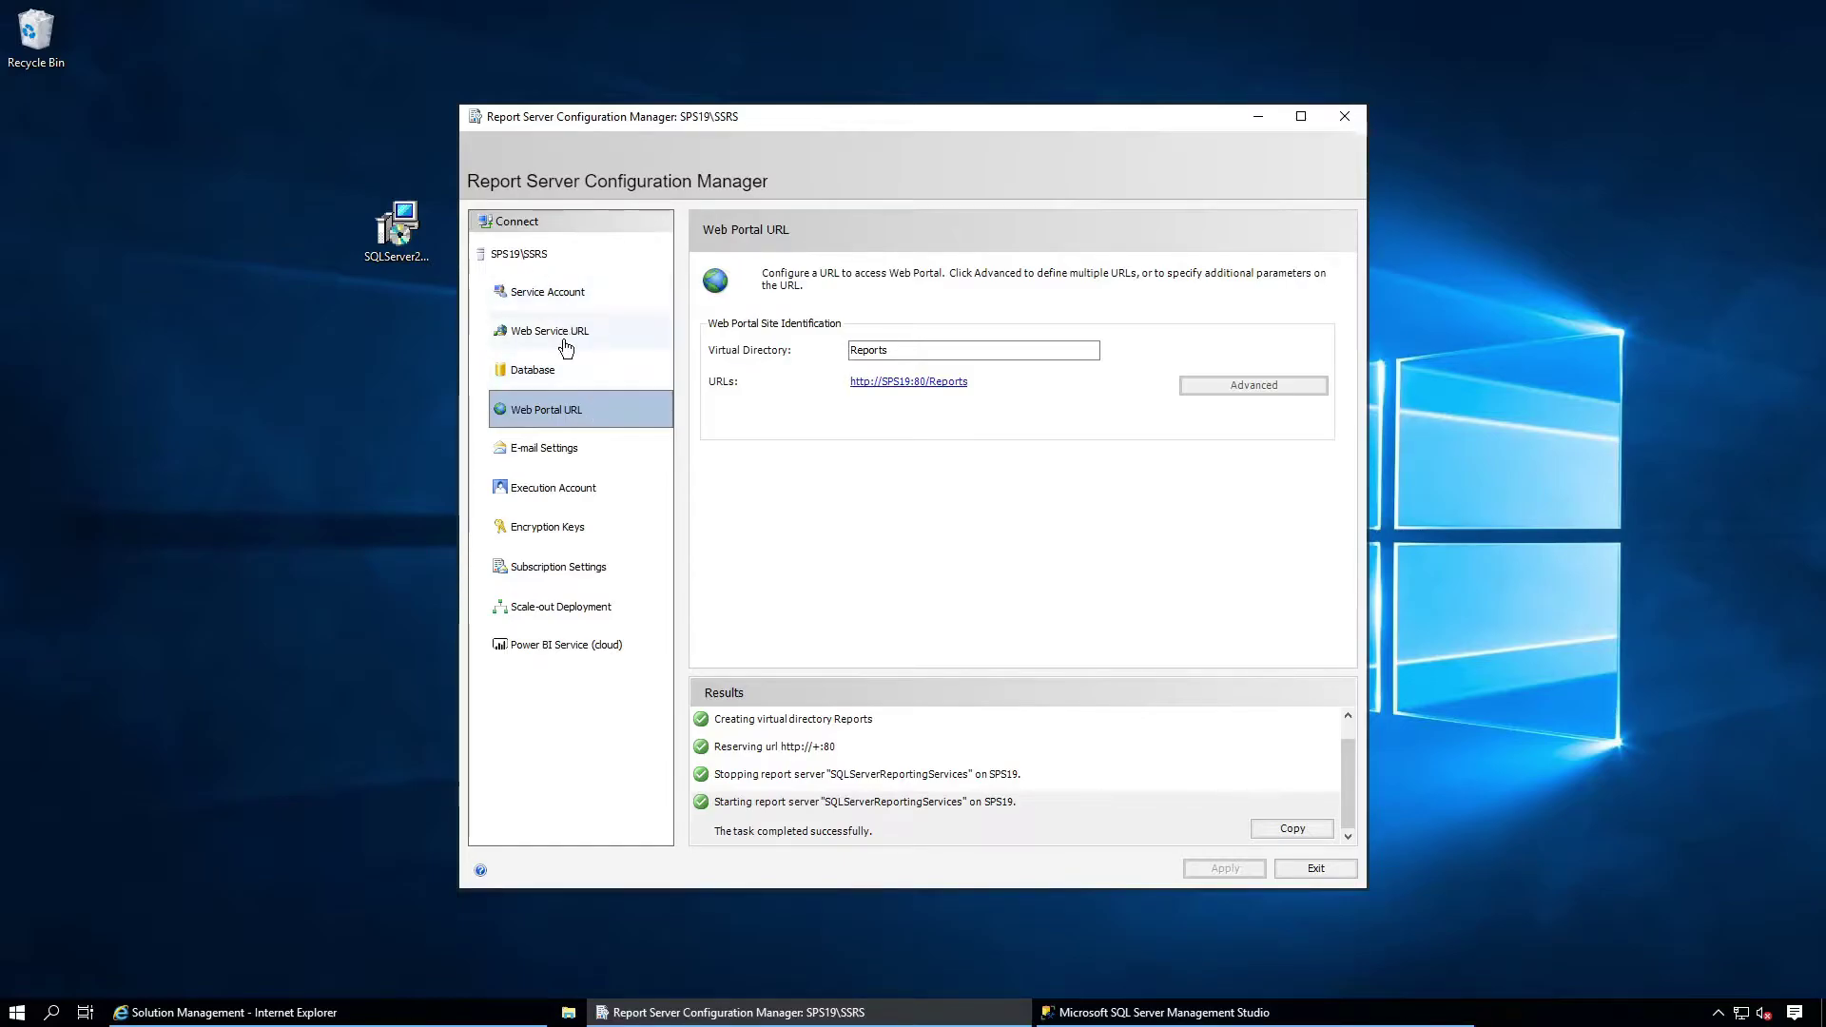
pyautogui.click(556, 452)
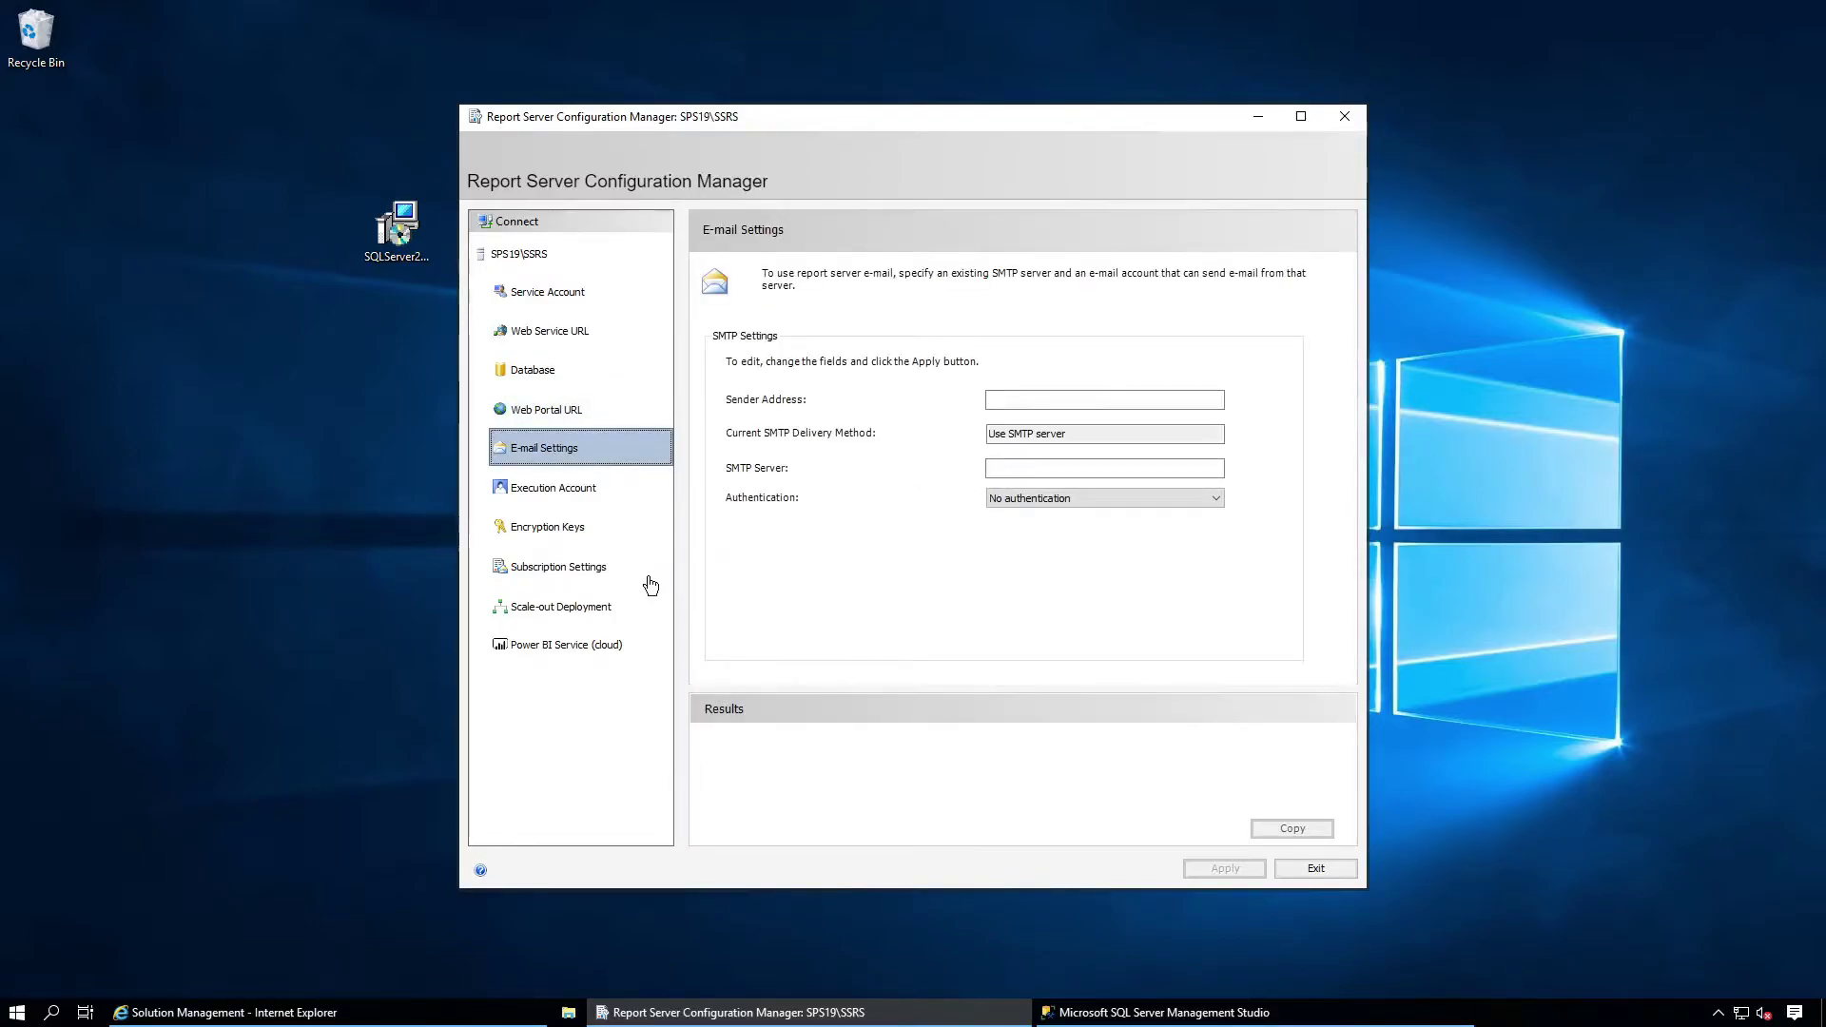
pyautogui.click(585, 490)
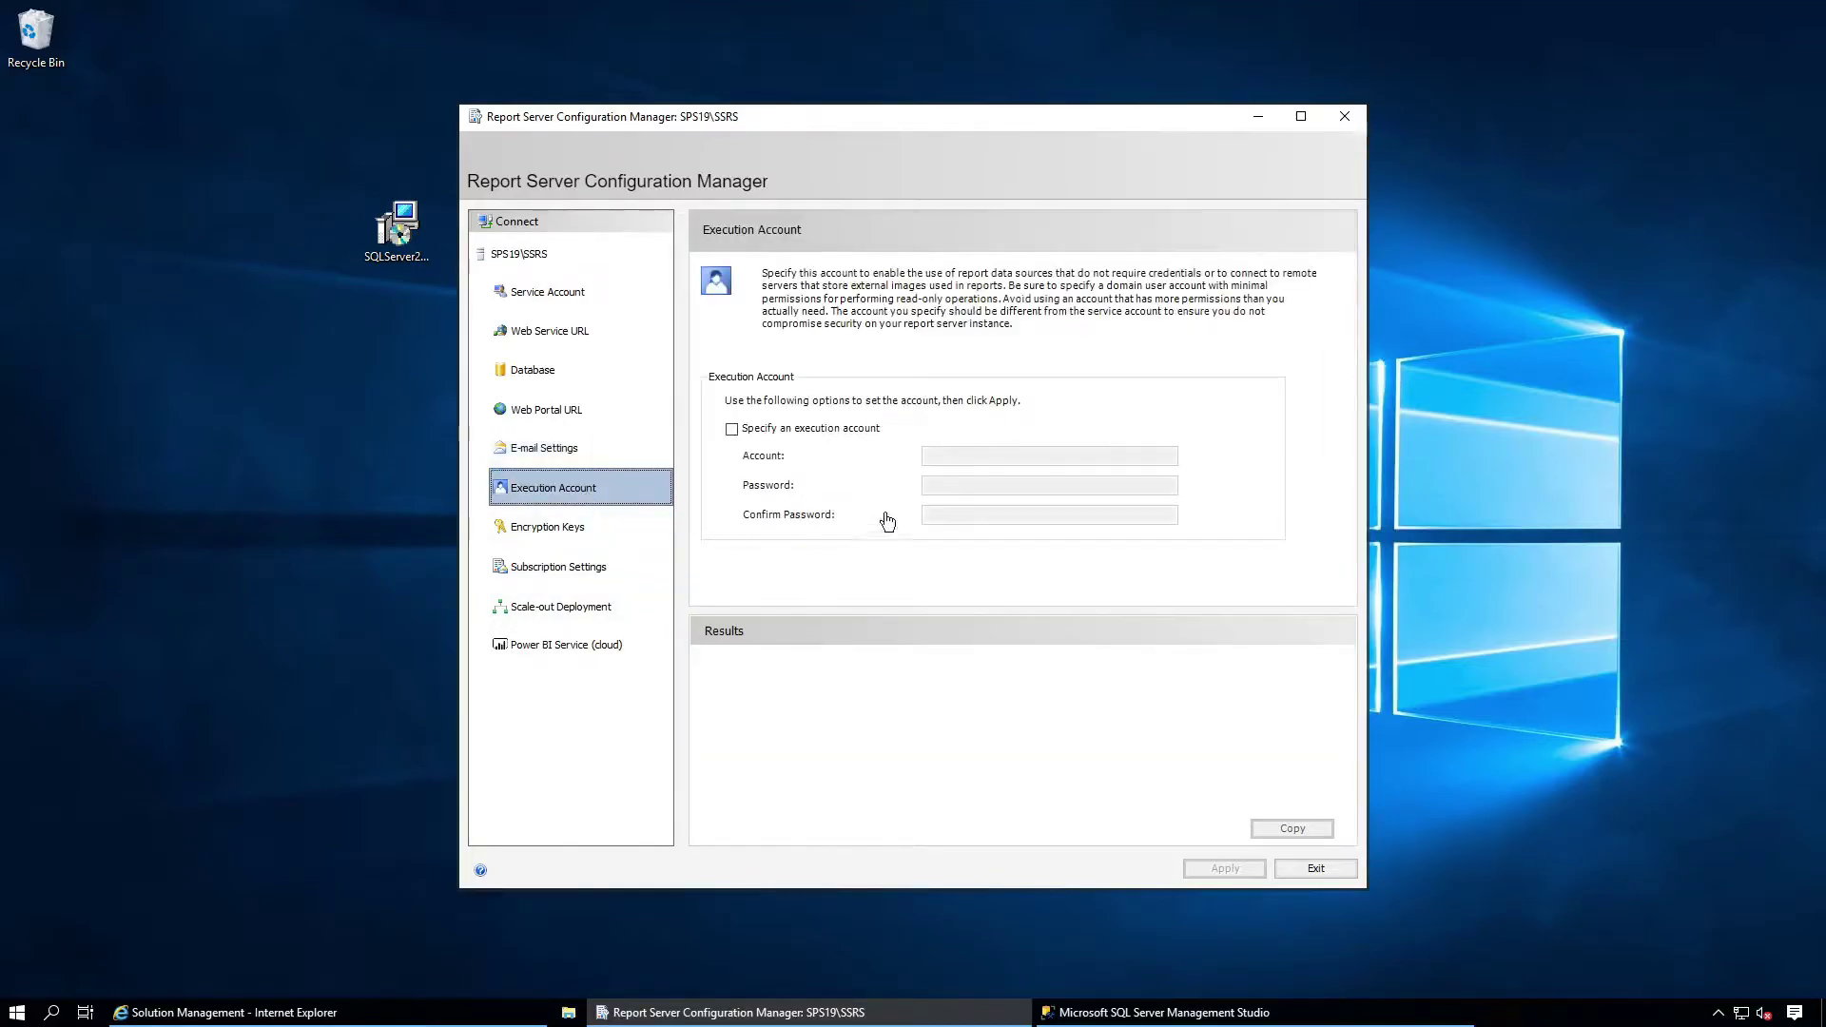
pyautogui.click(584, 538)
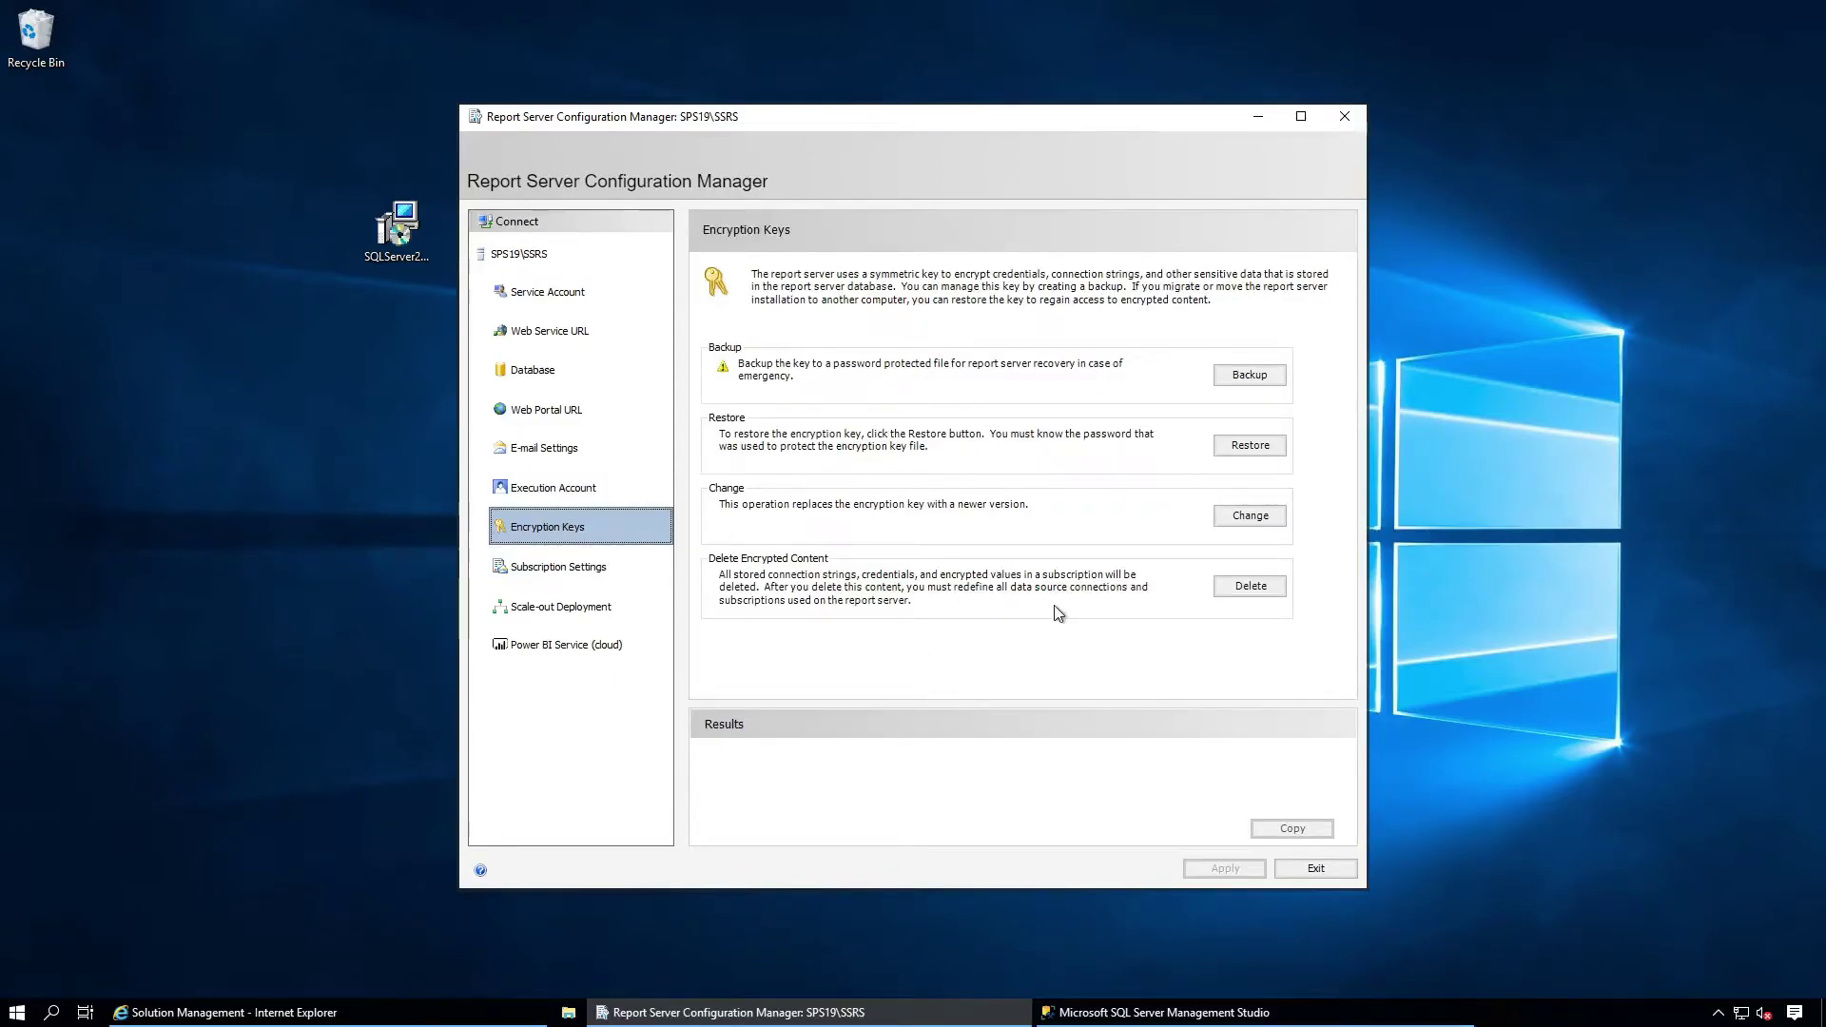
pyautogui.click(590, 569)
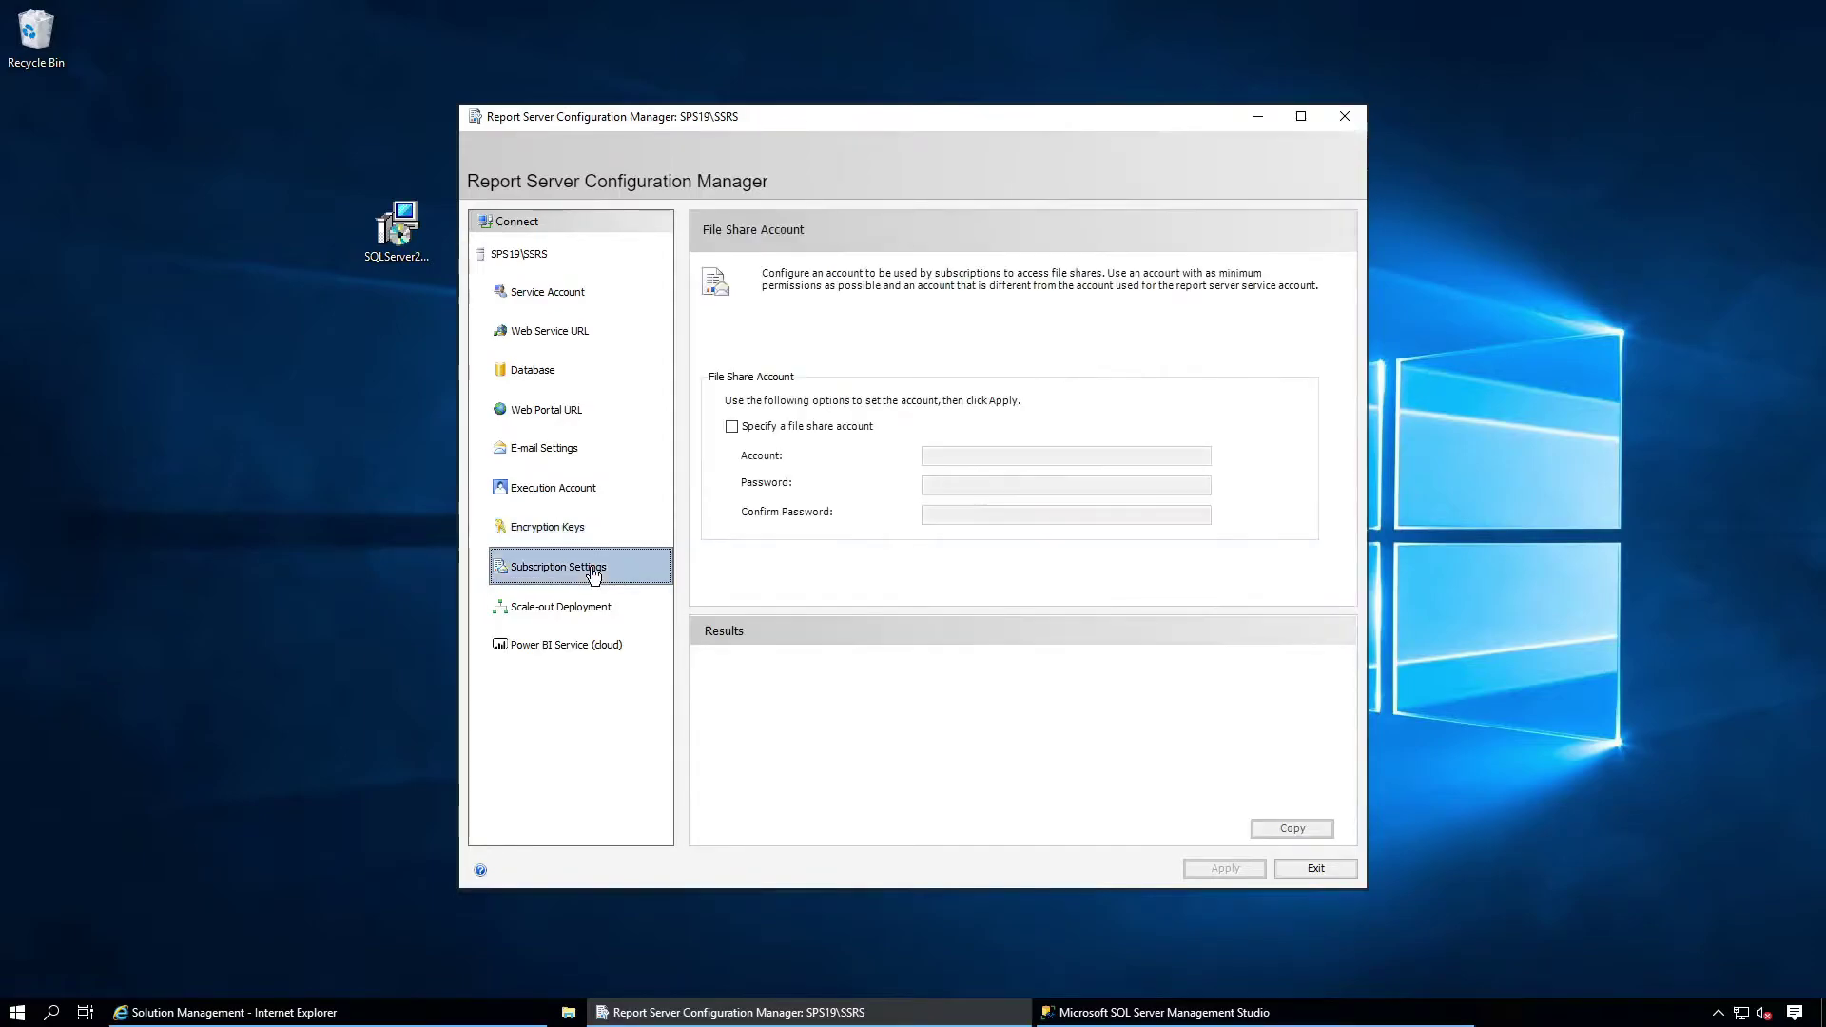
pyautogui.click(580, 620)
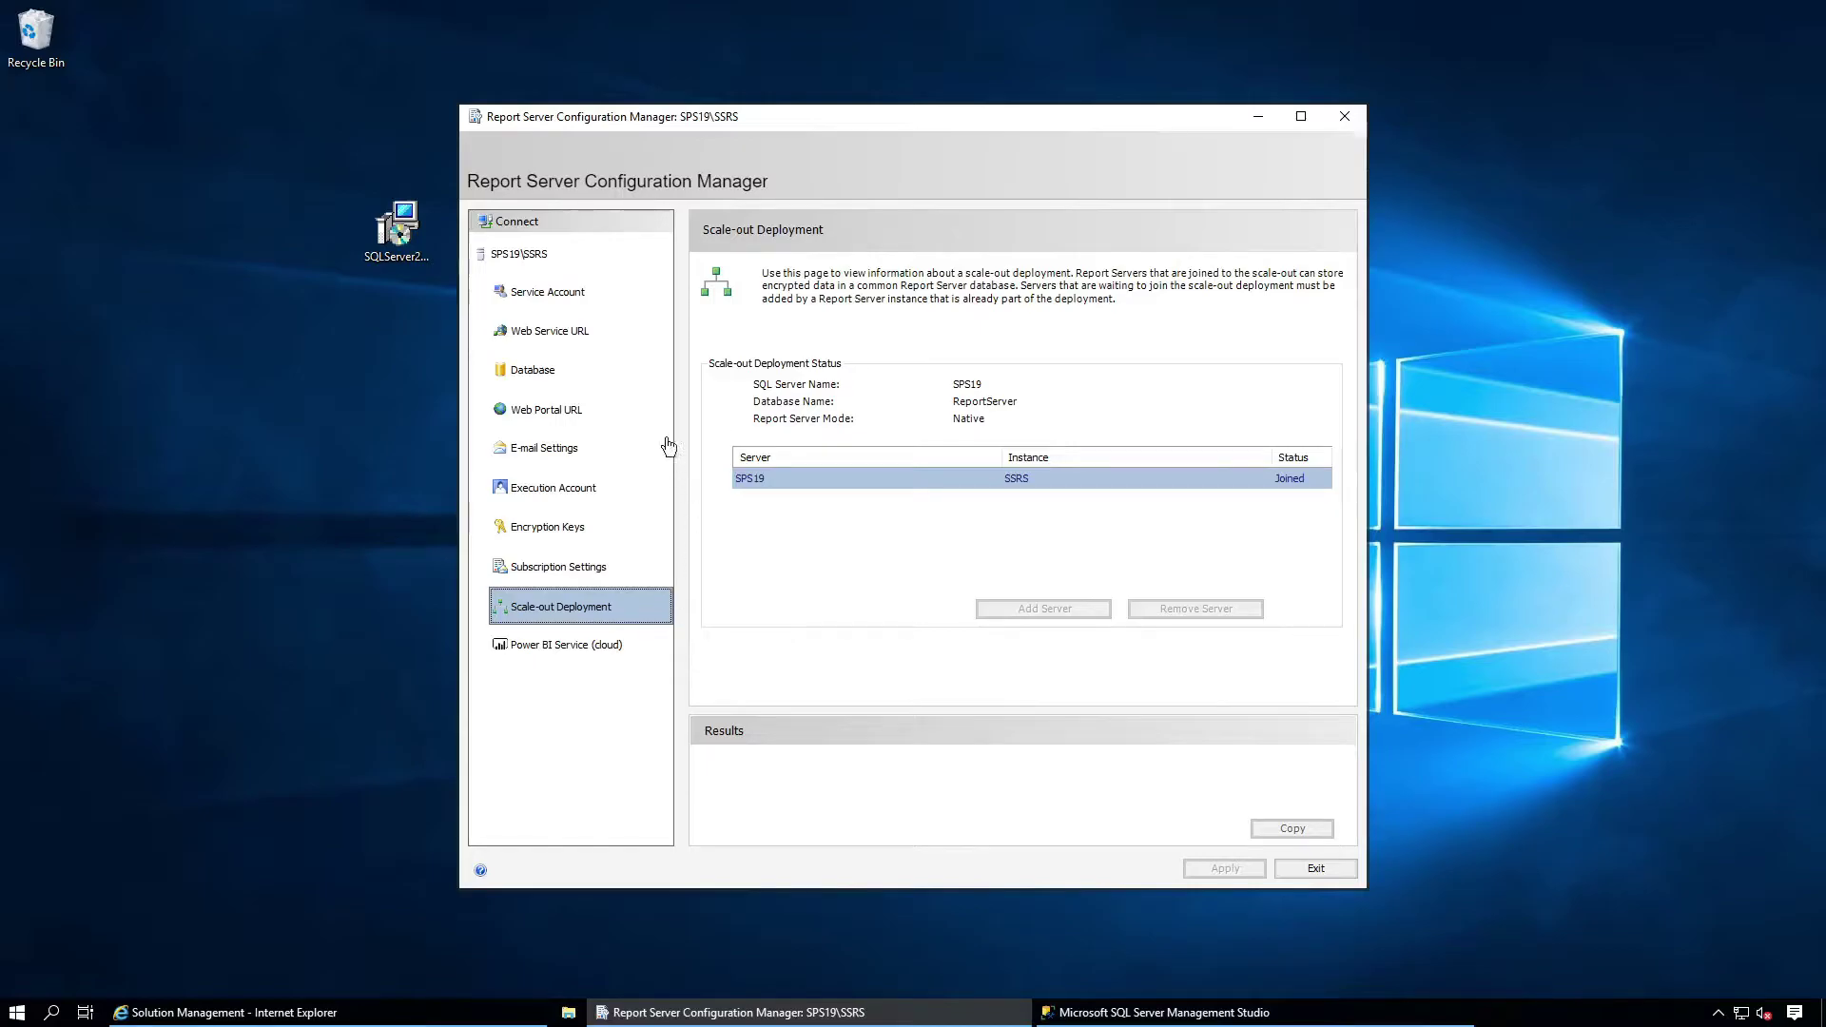
pyautogui.click(569, 335)
pyautogui.click(542, 372)
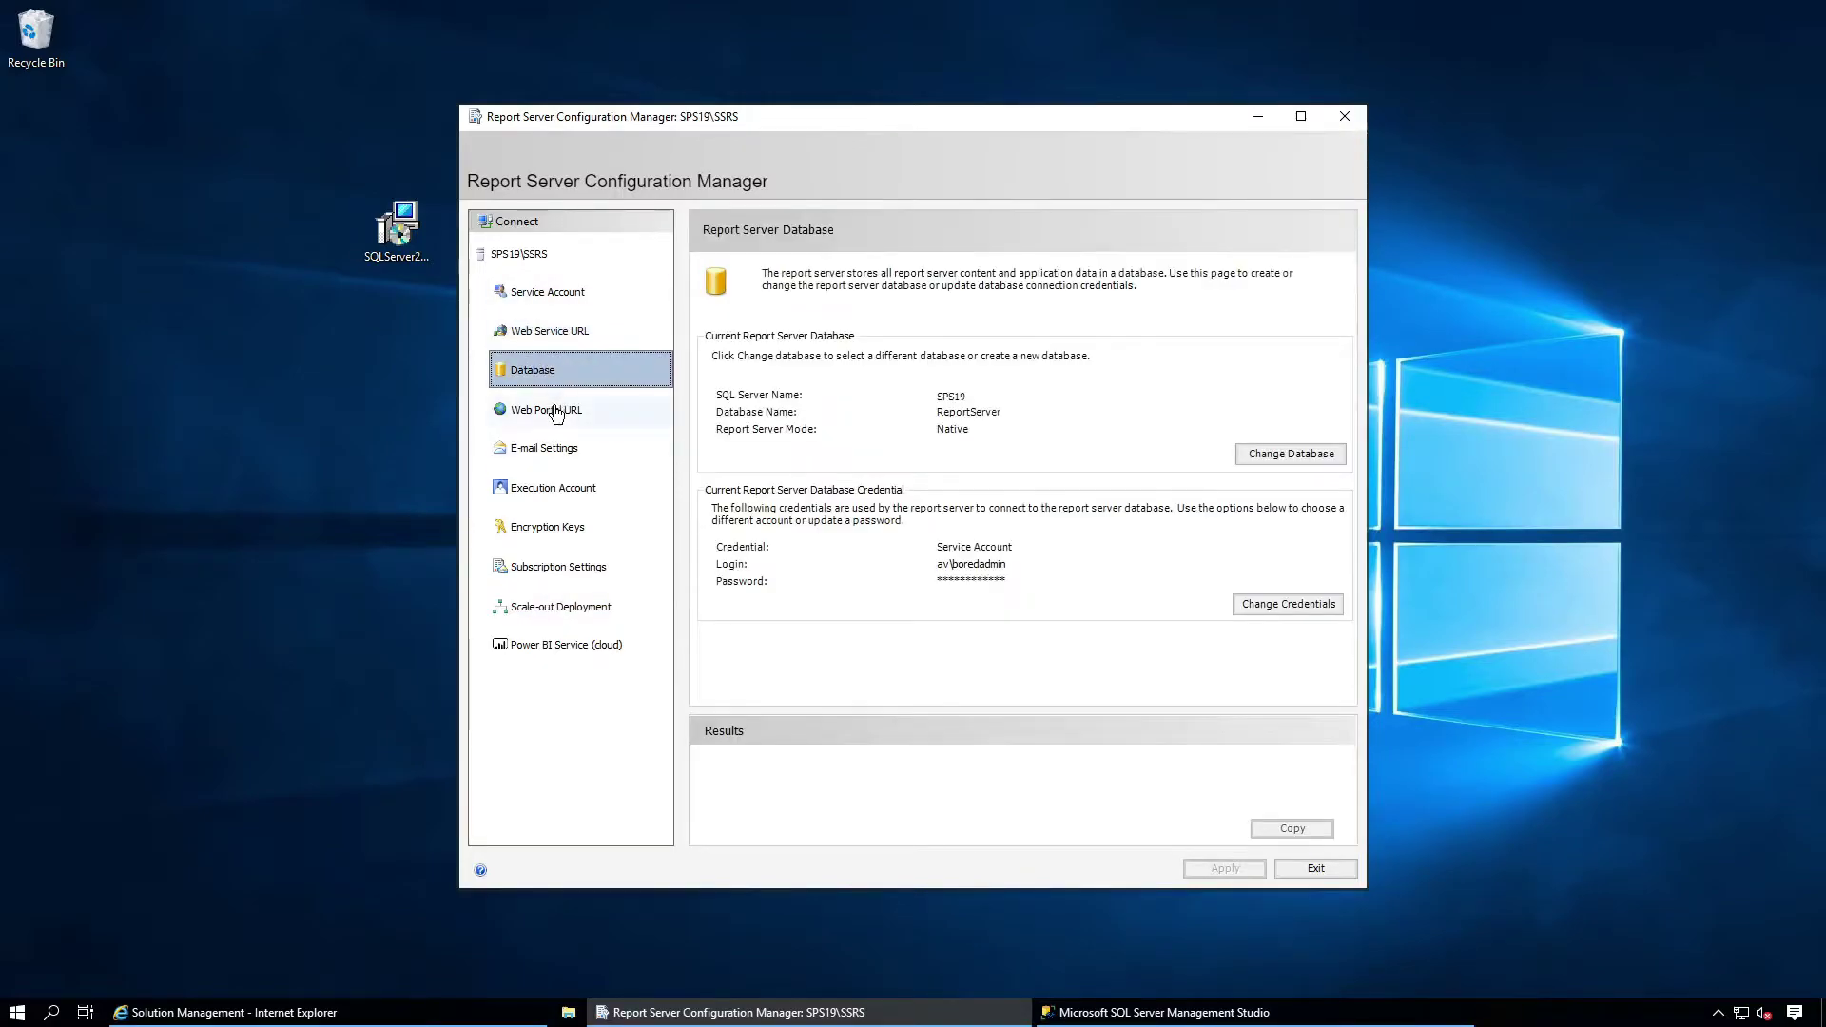
pyautogui.click(557, 410)
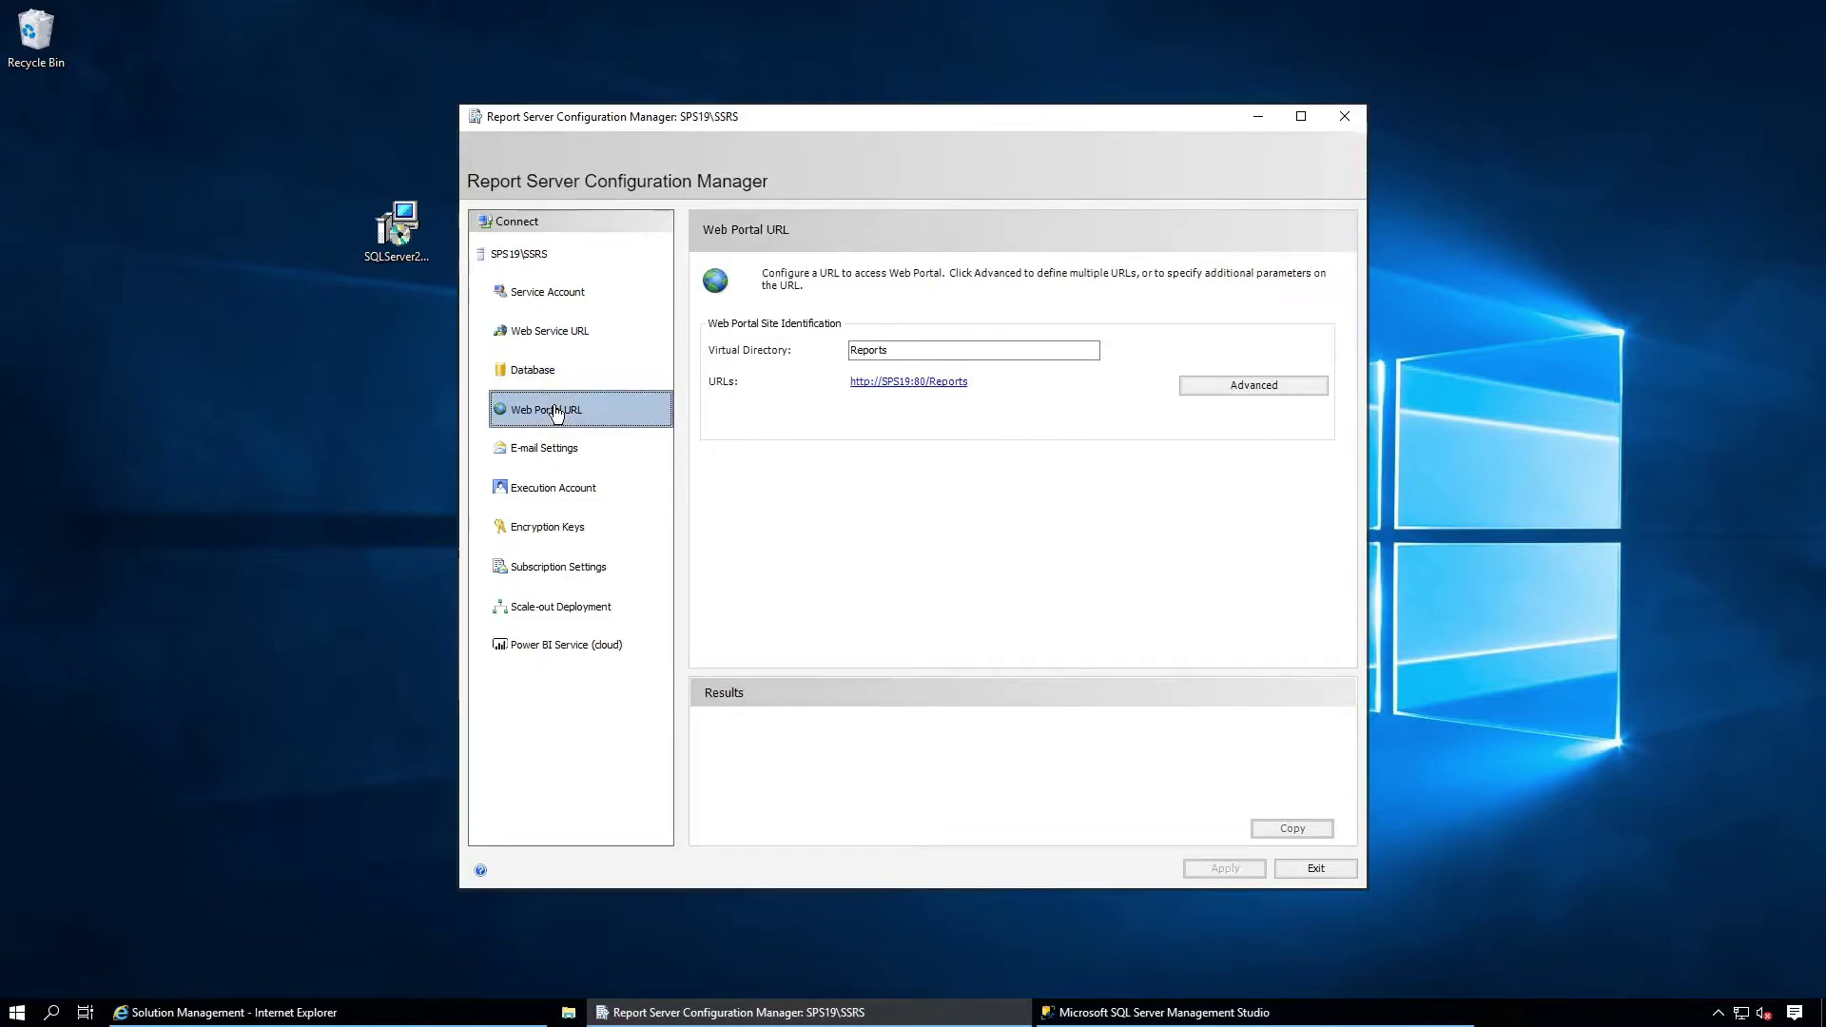
# Step: Open the portal Home page and ReportServer page (version 14.0.600.1453) in browser tabs
pyautogui.click(901, 382)
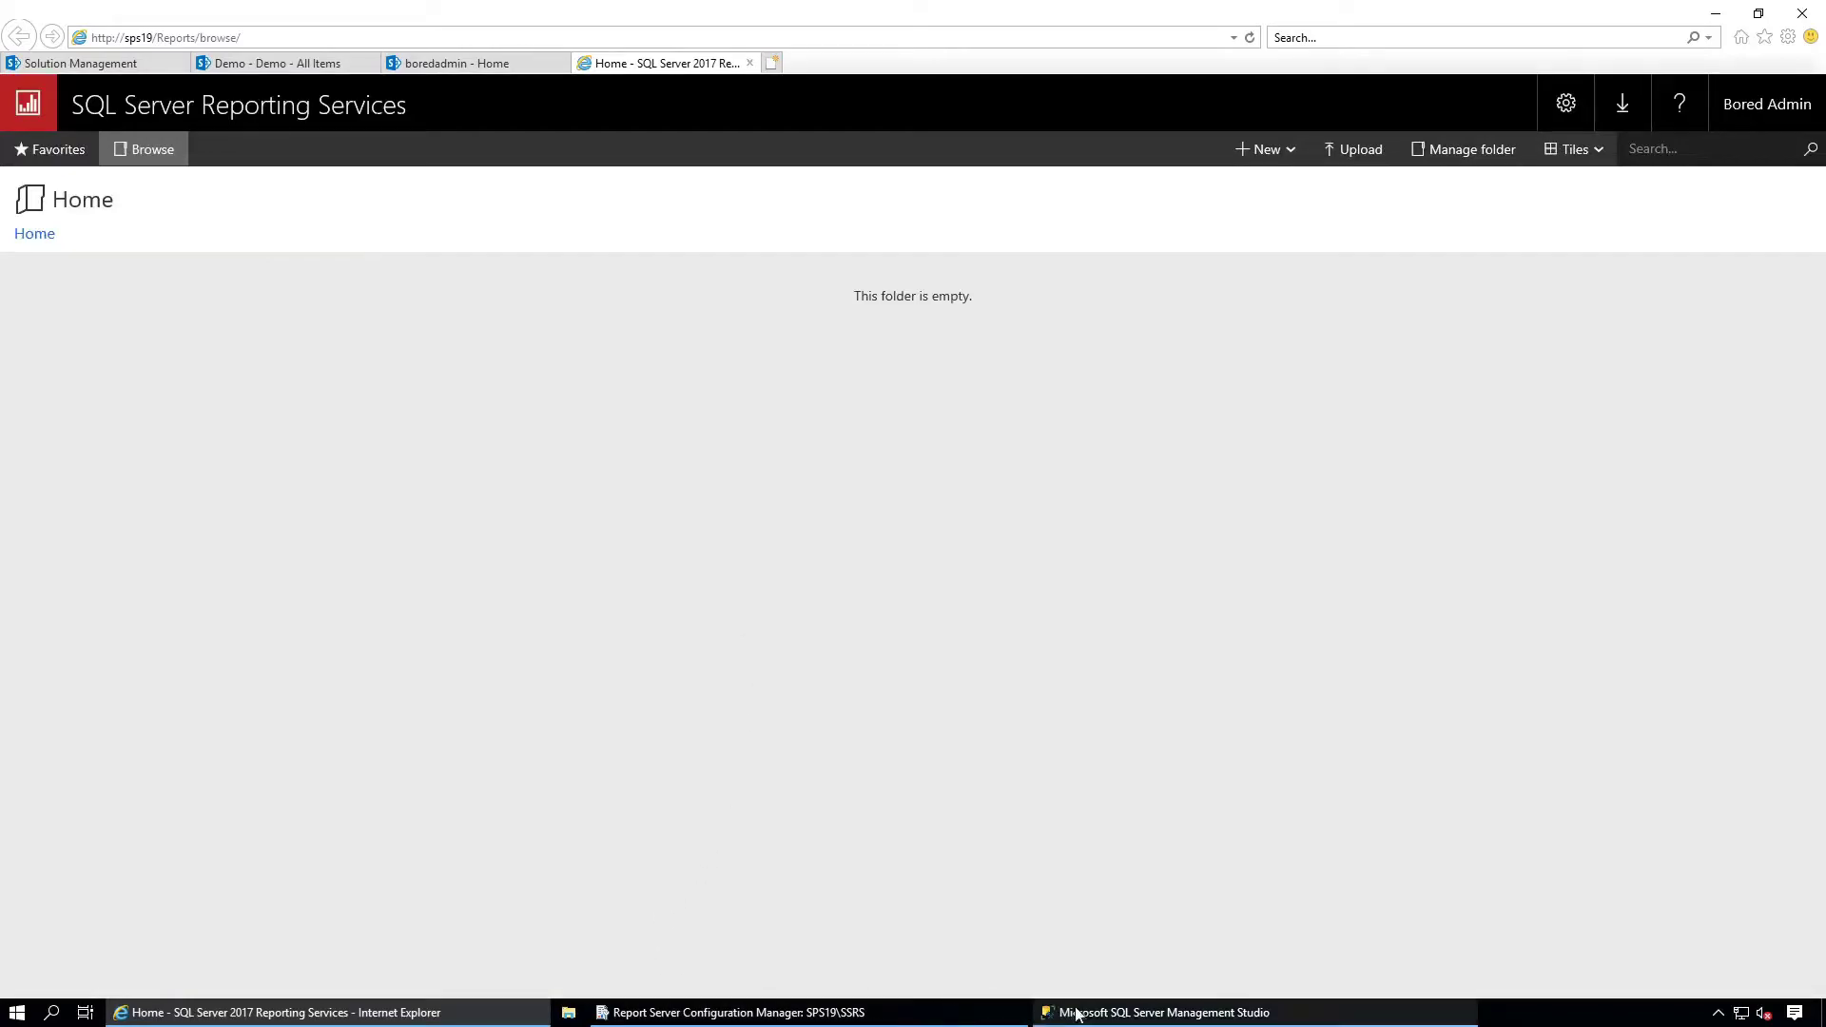
pyautogui.click(814, 1012)
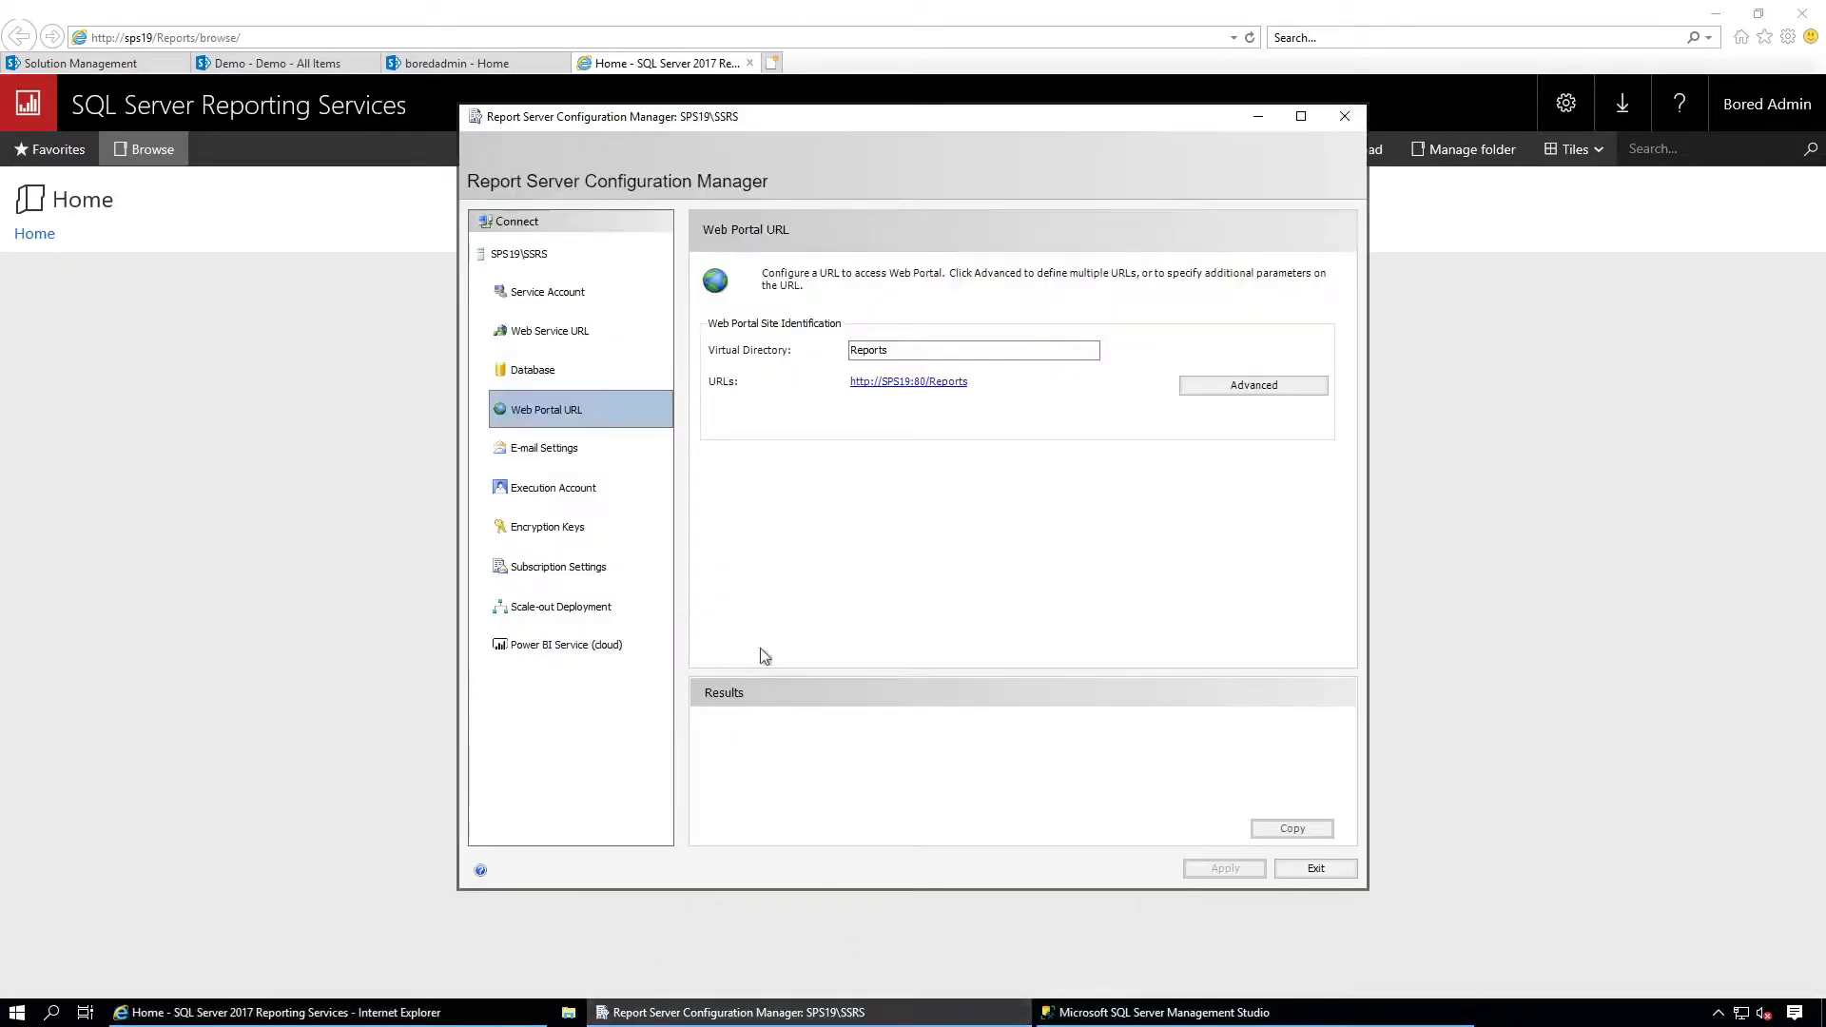
pyautogui.click(551, 332)
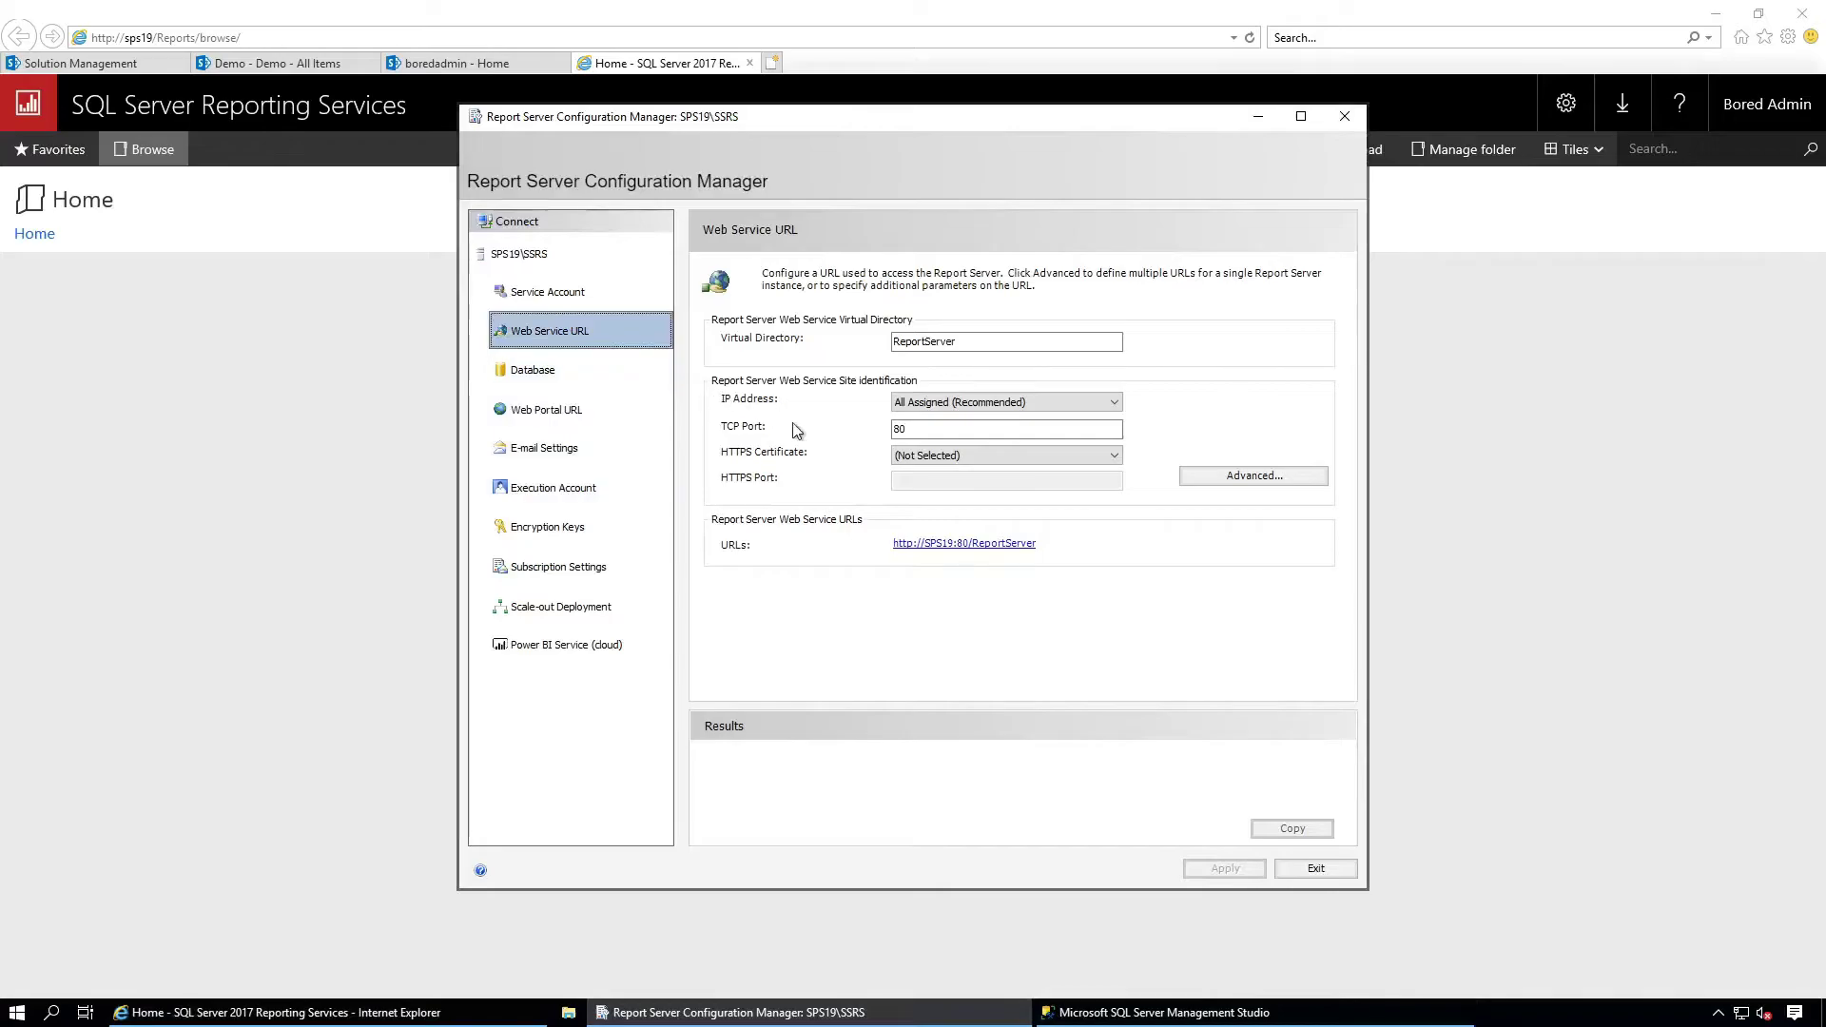
pyautogui.click(962, 544)
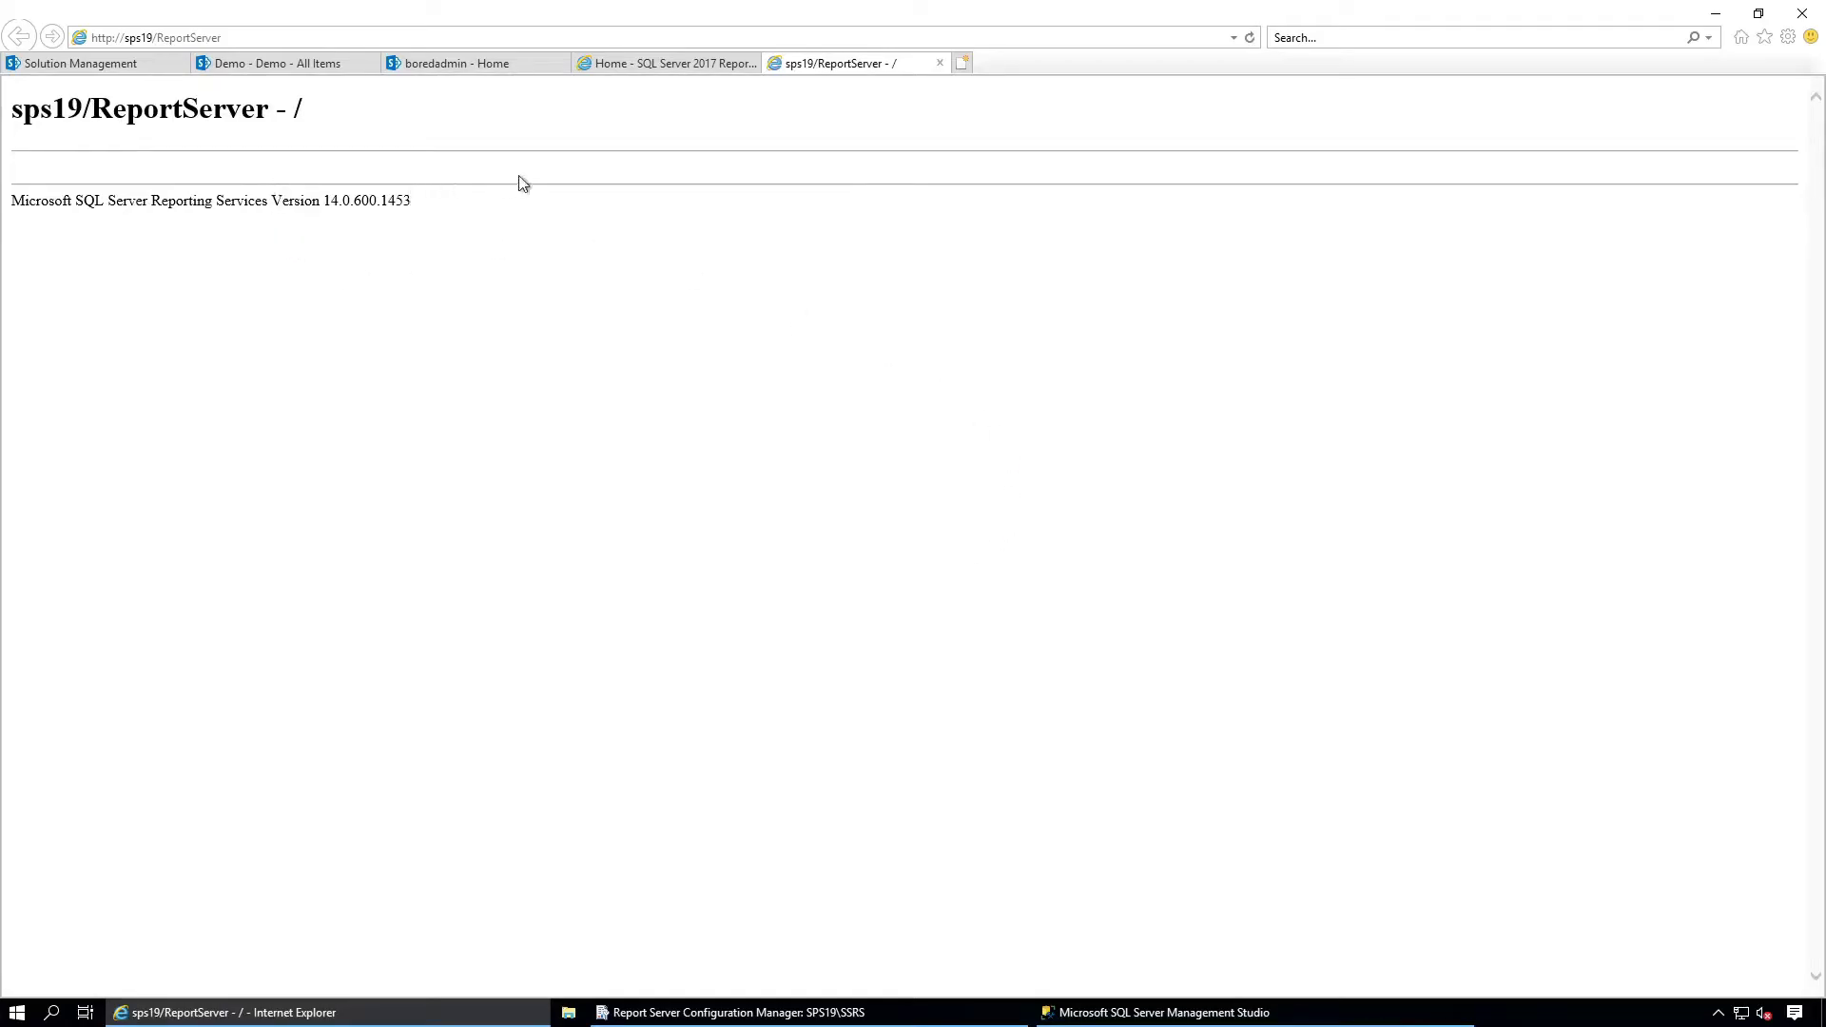
pyautogui.click(701, 65)
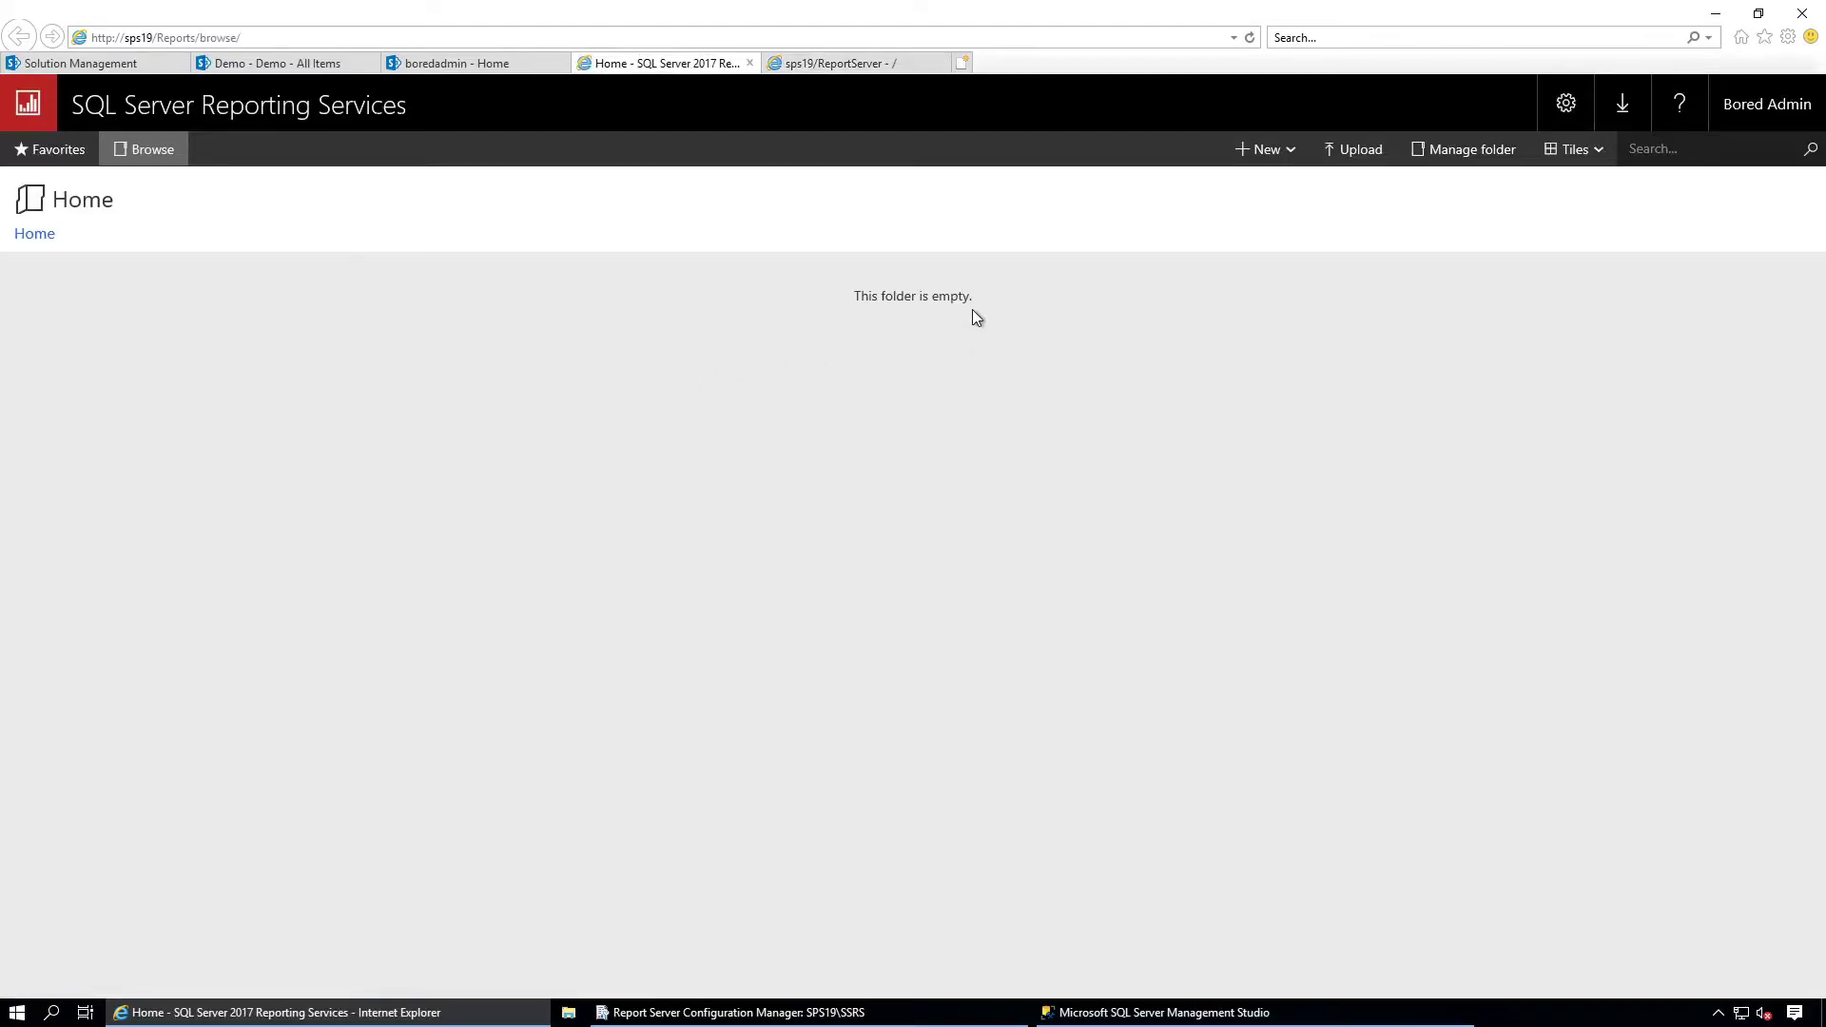
pyautogui.click(851, 64)
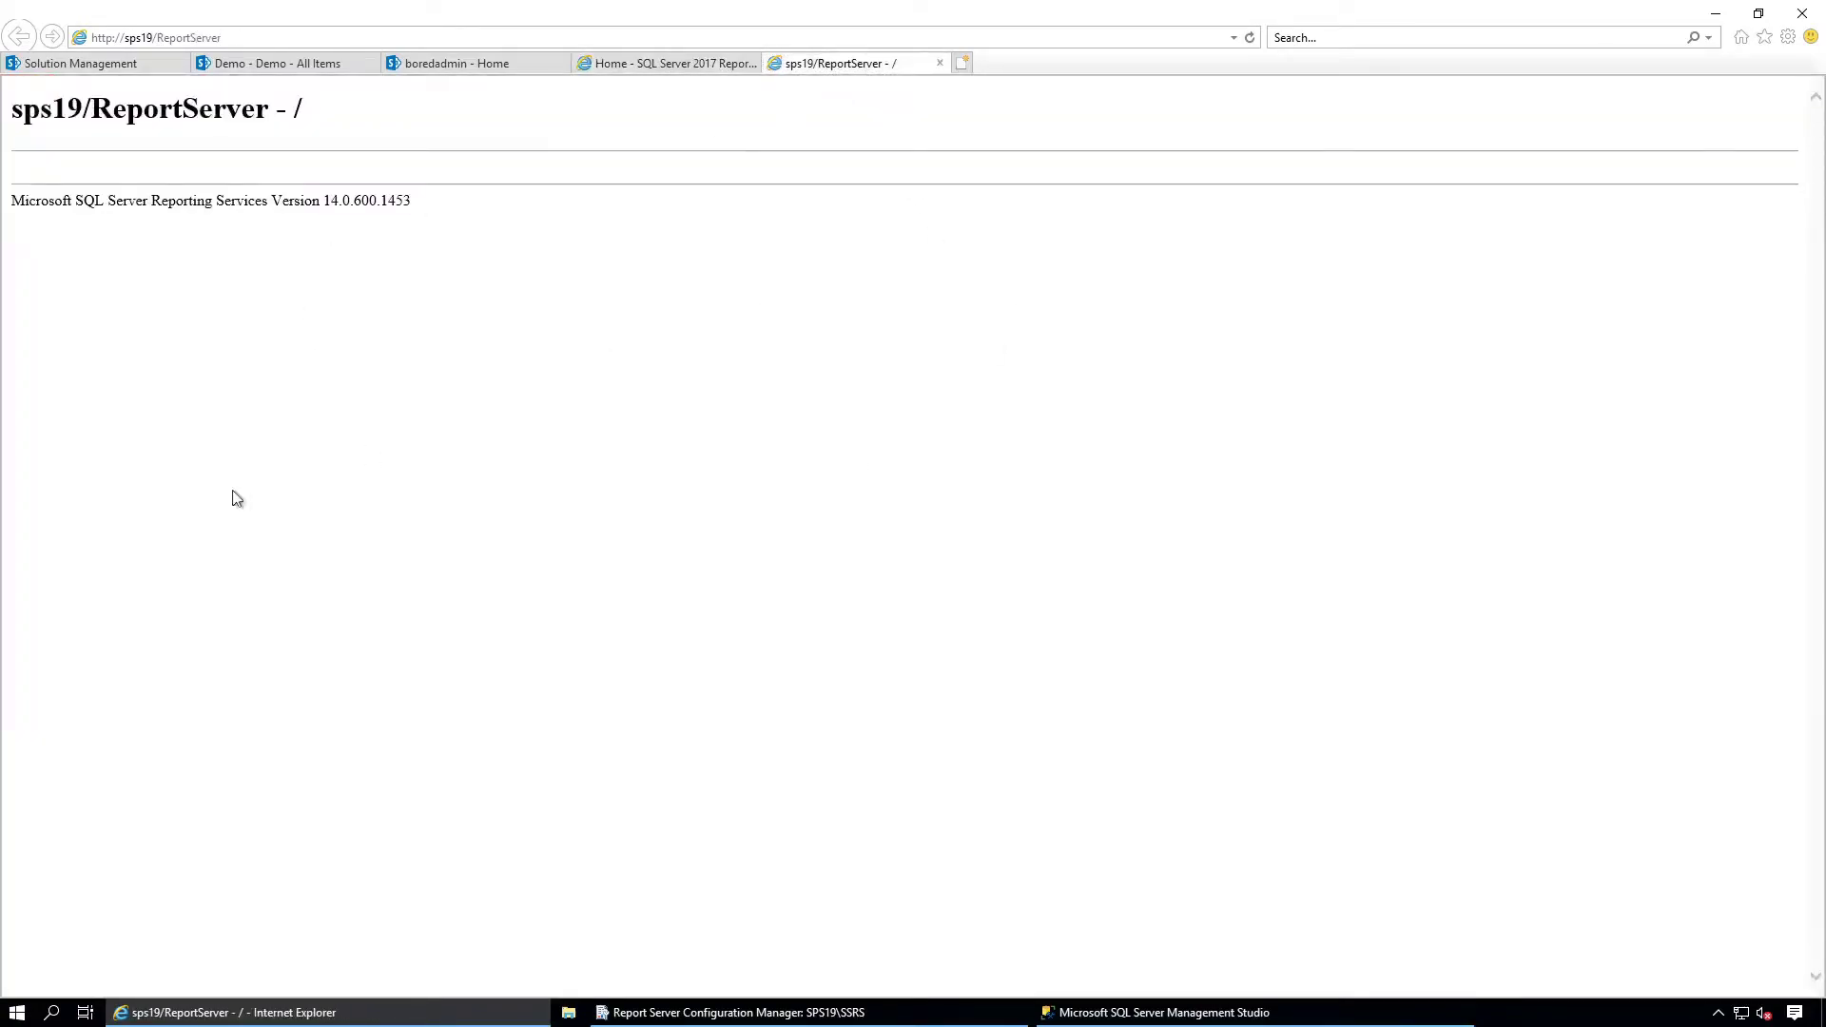
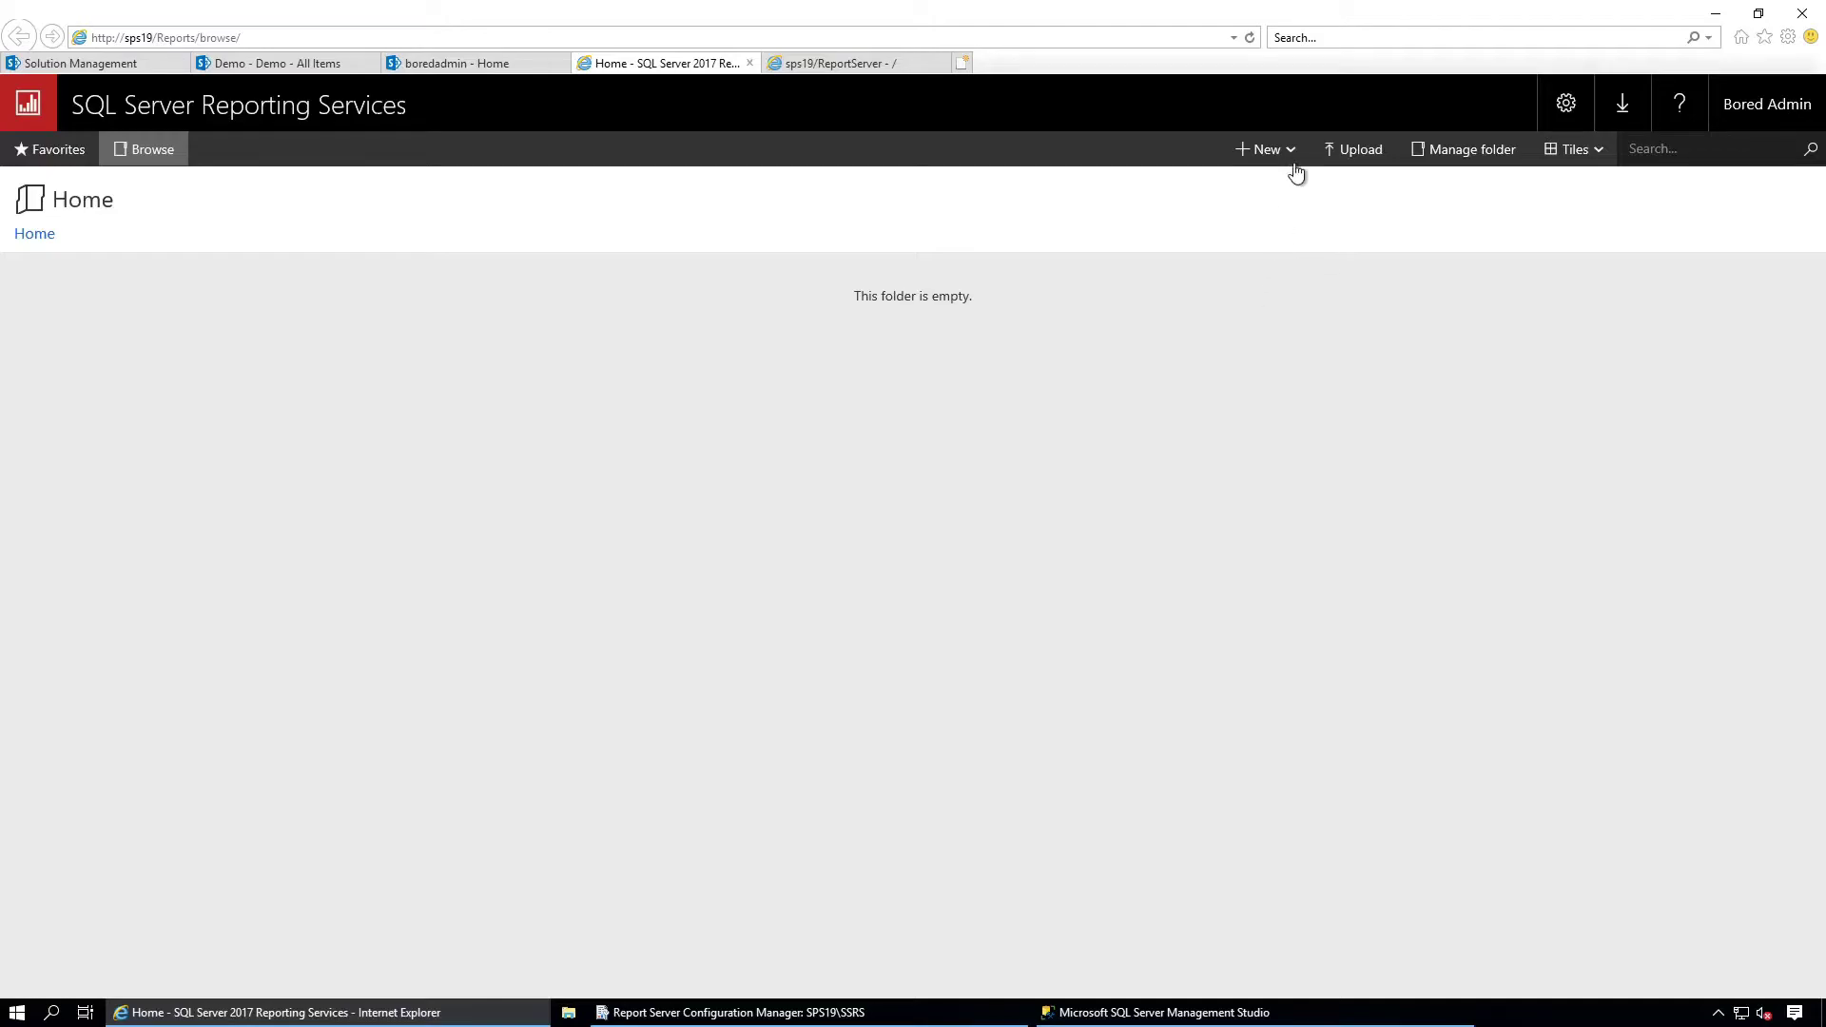
# Step: Create a new data source named DemoDataSource using the Microsoft SharePoint List connection type
pyautogui.click(1293, 153)
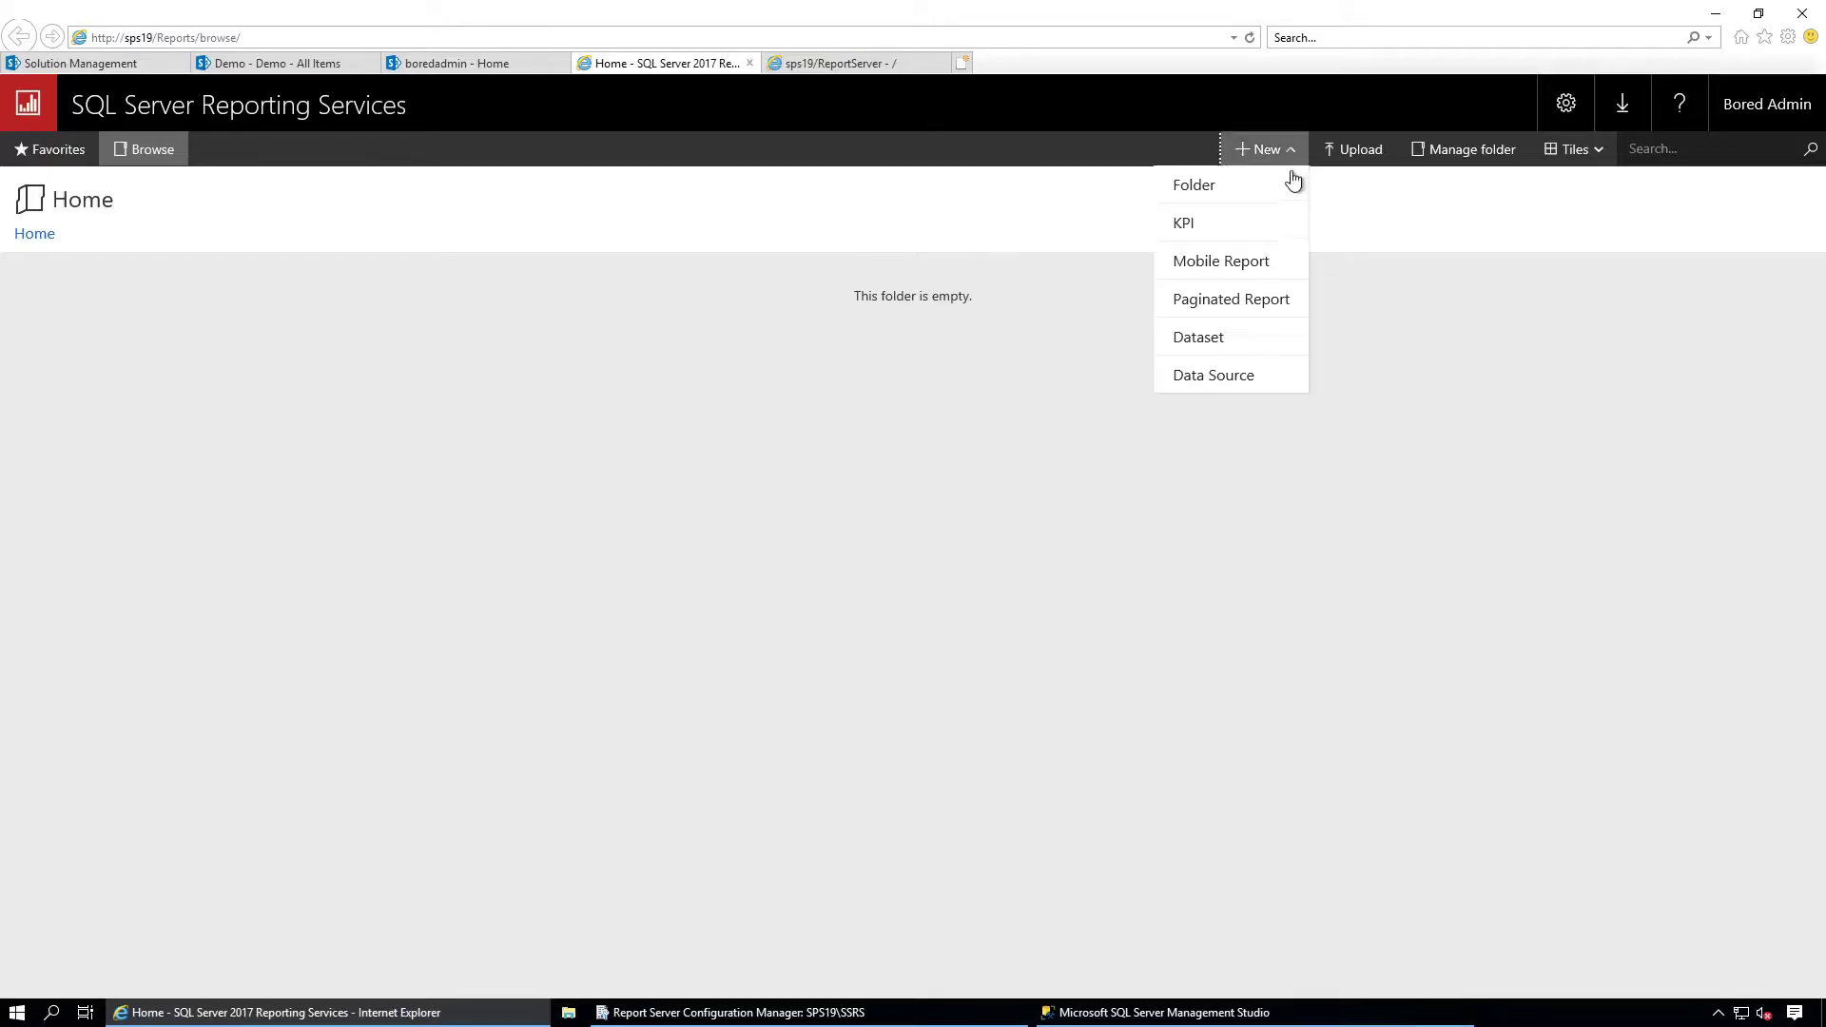
pyautogui.click(1256, 377)
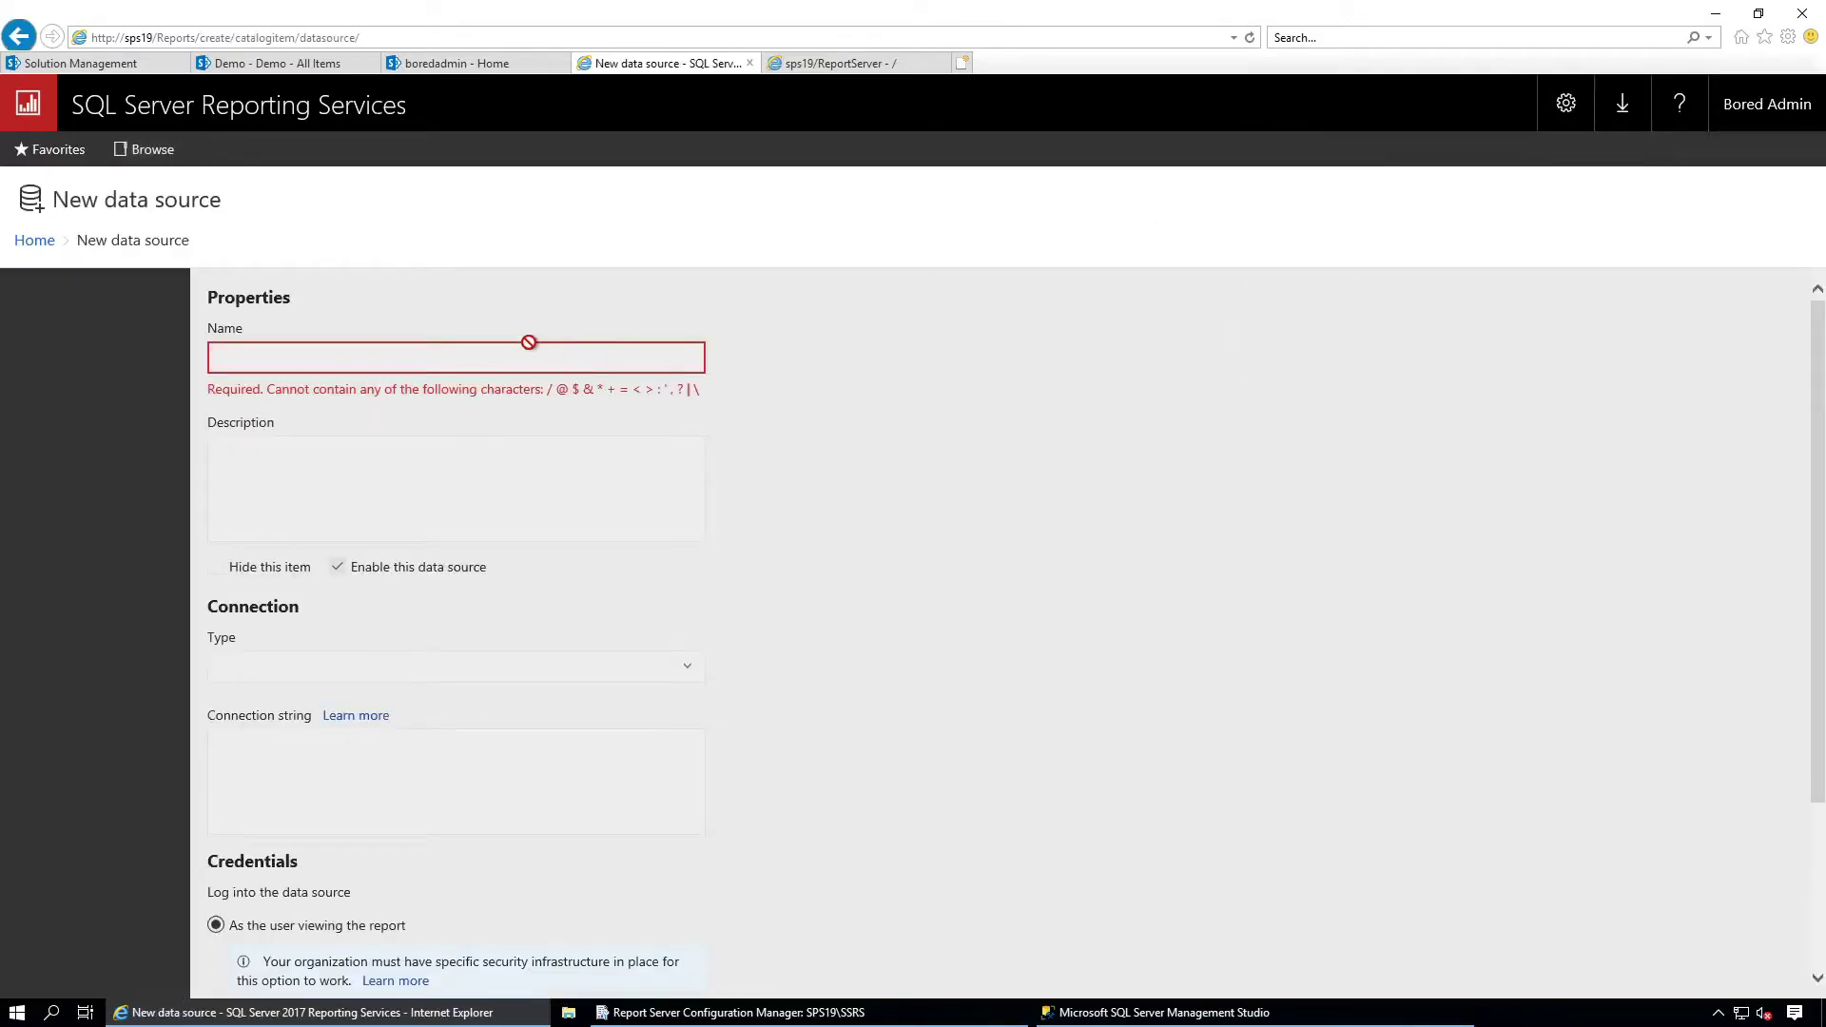
pyautogui.click(432, 361)
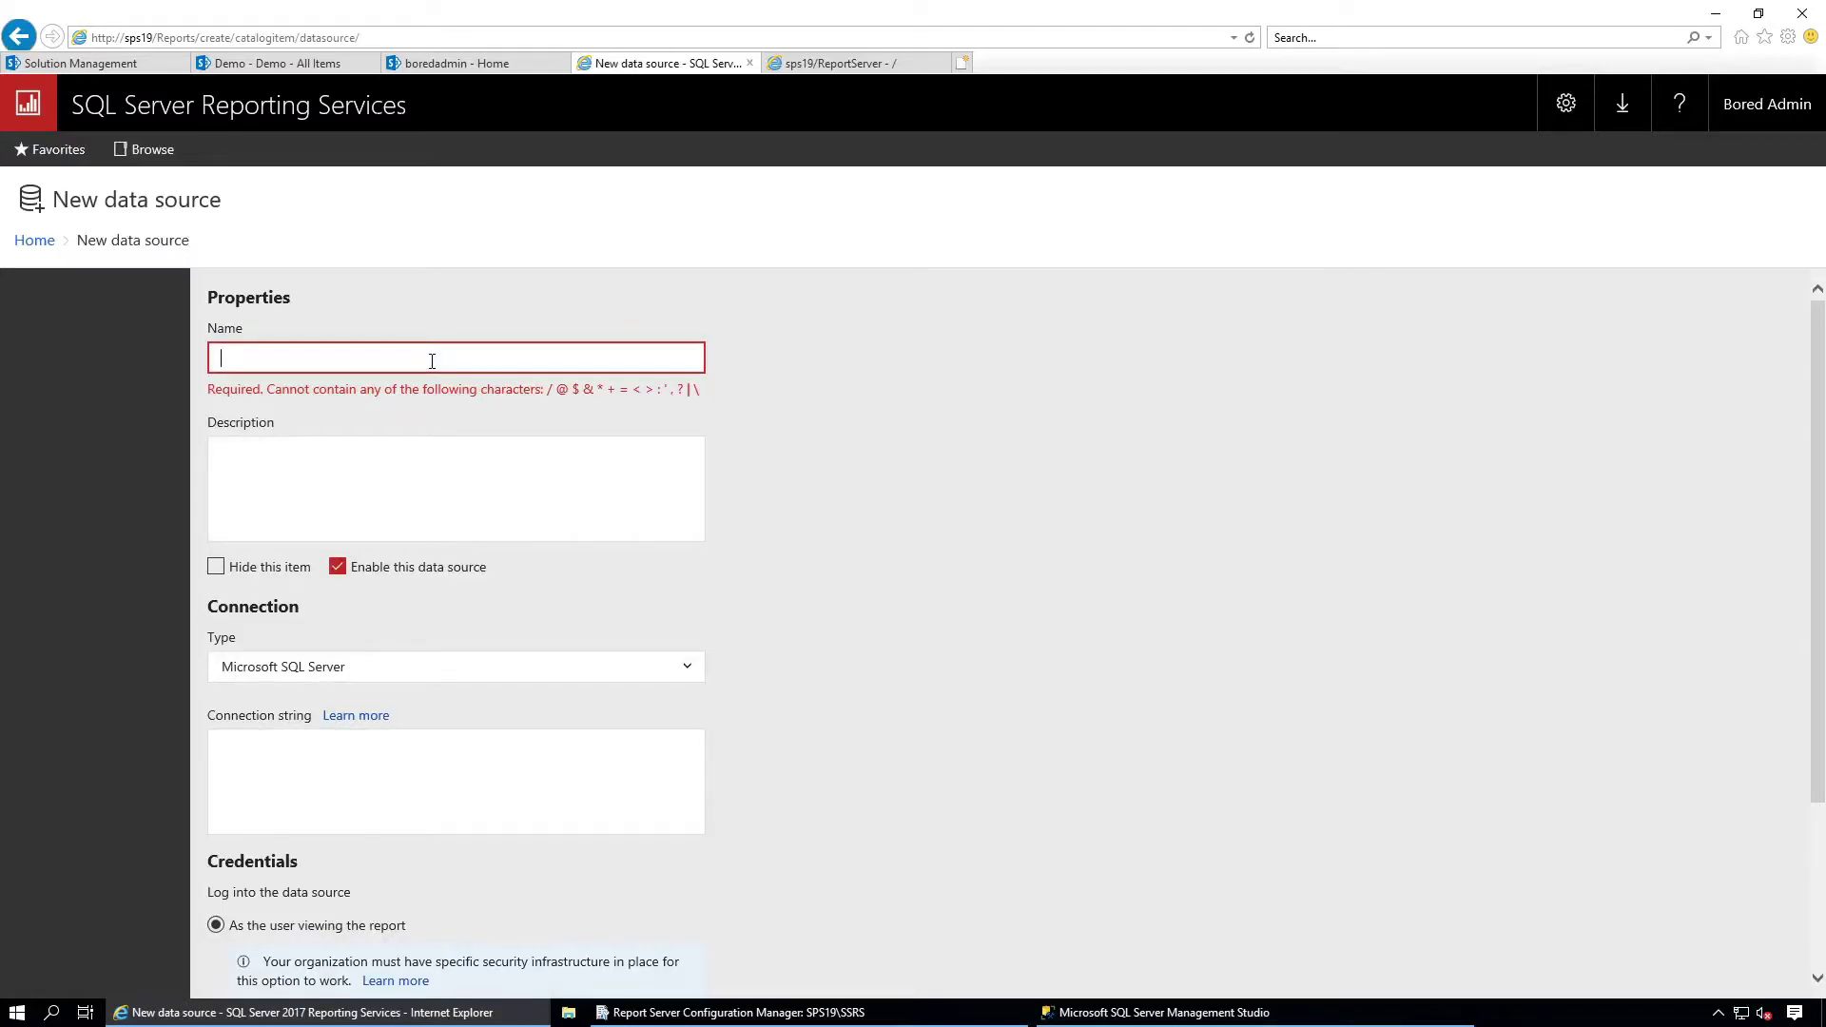
pyautogui.write('DemoData')
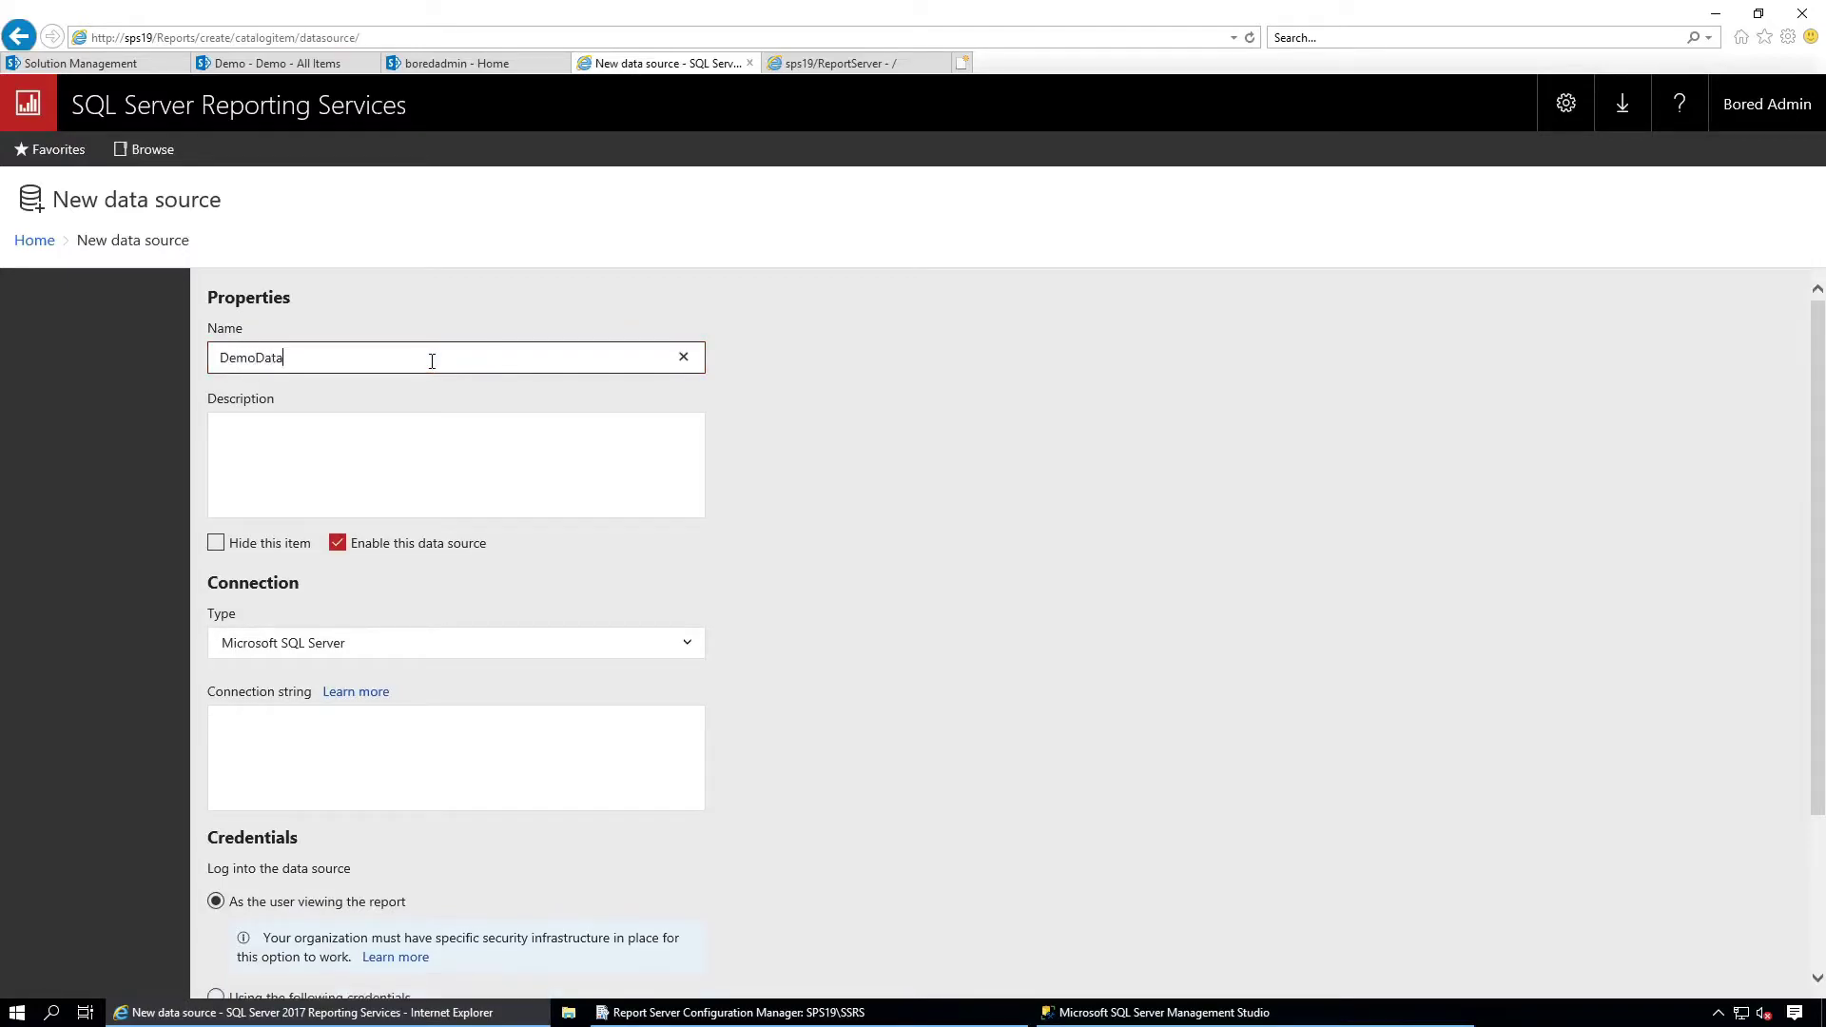
pyautogui.write('Source')
pyautogui.scroll(-1, 465, 491)
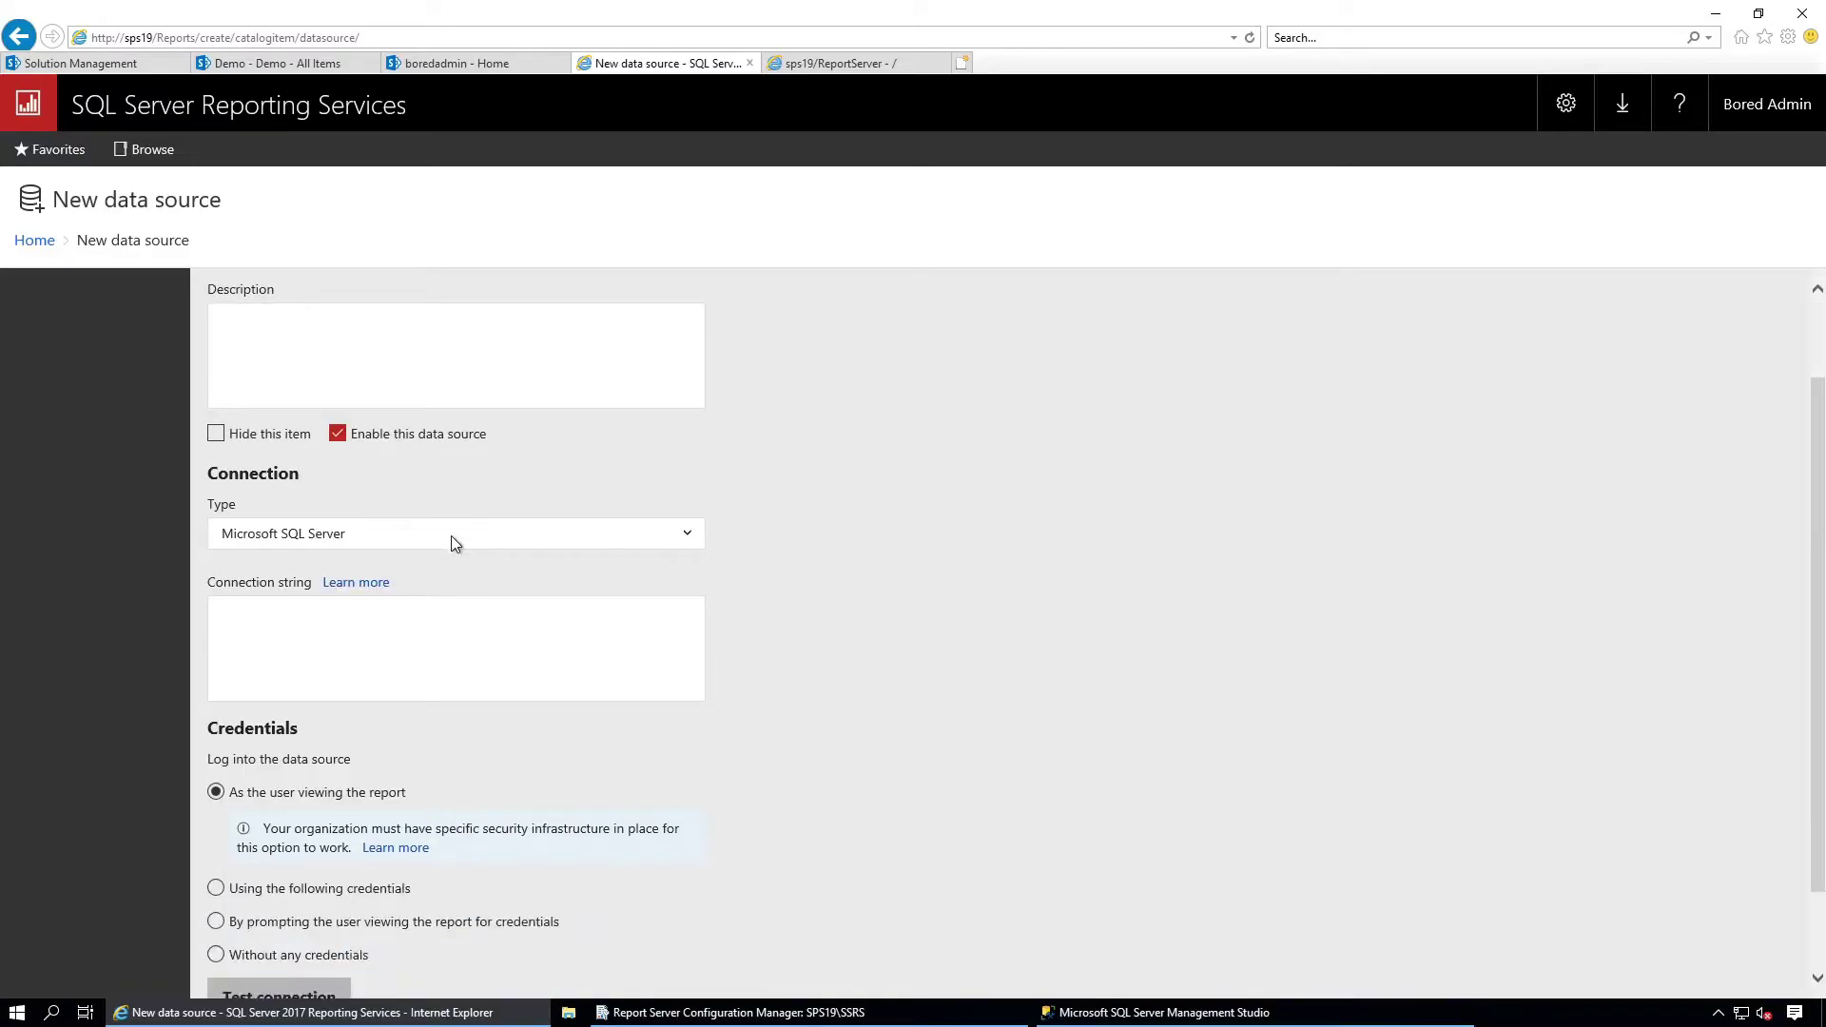
pyautogui.click(451, 535)
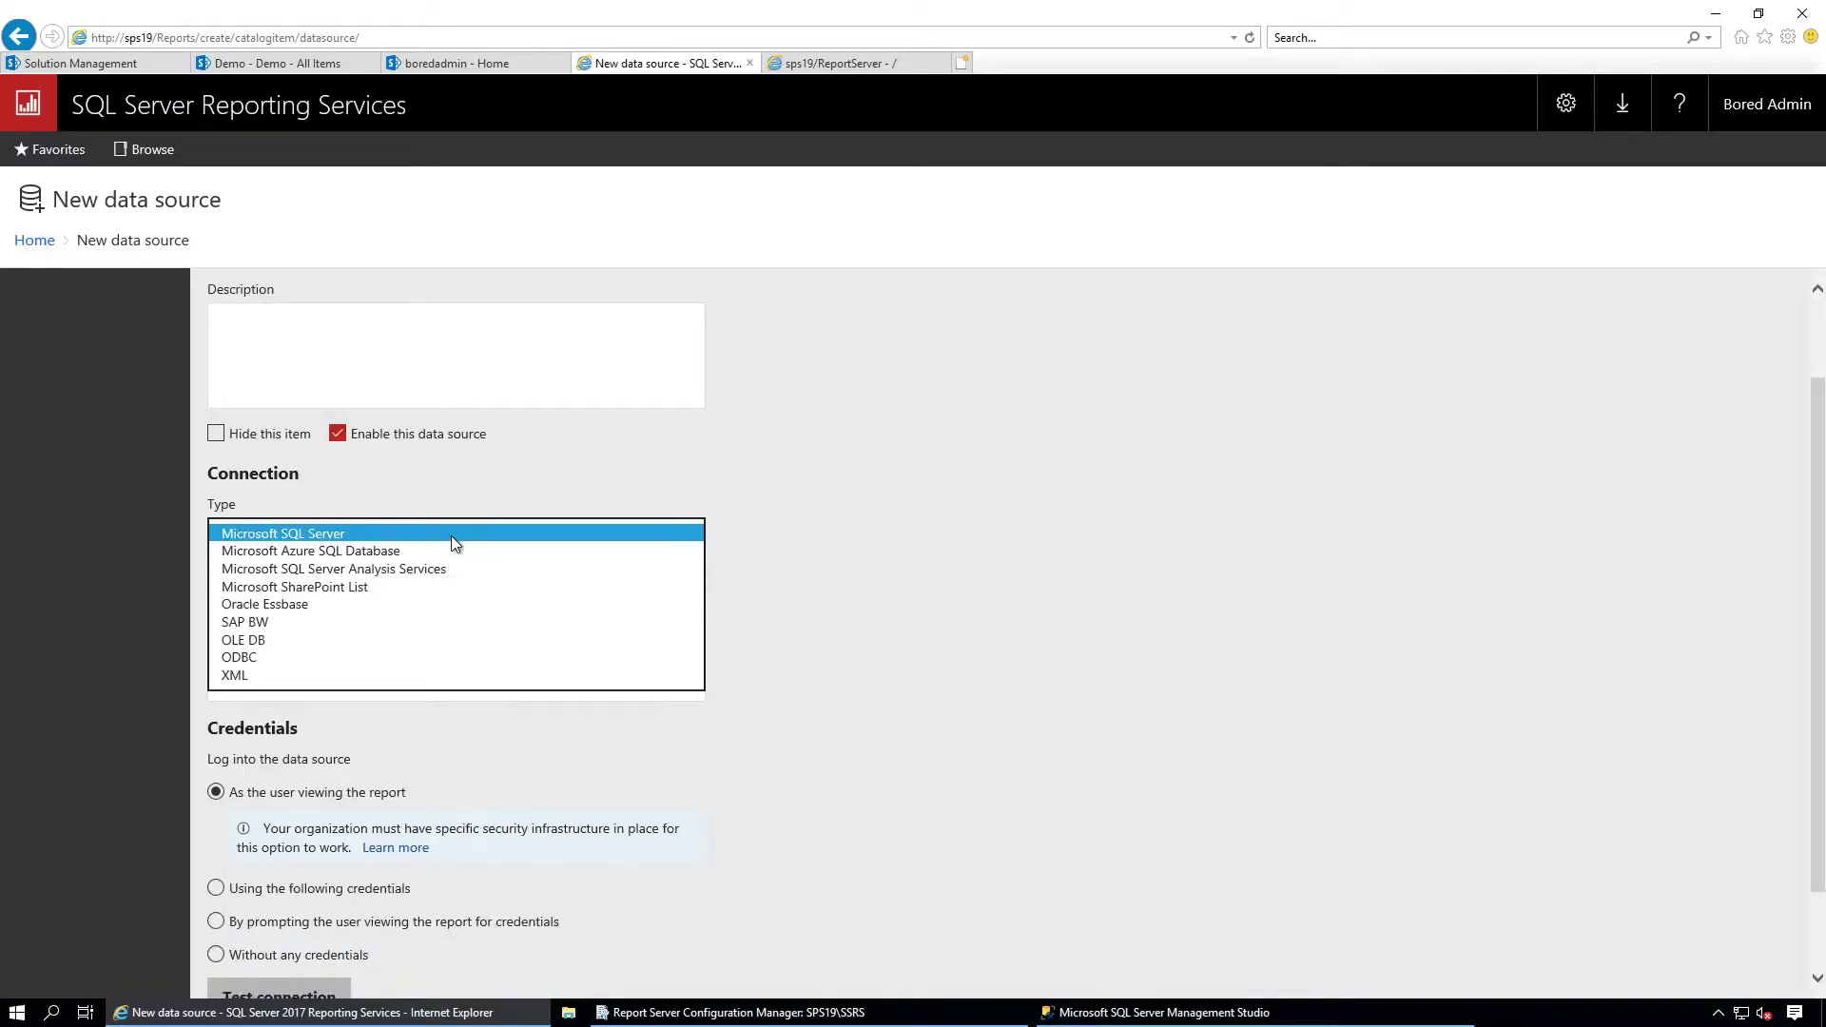
pyautogui.click(423, 587)
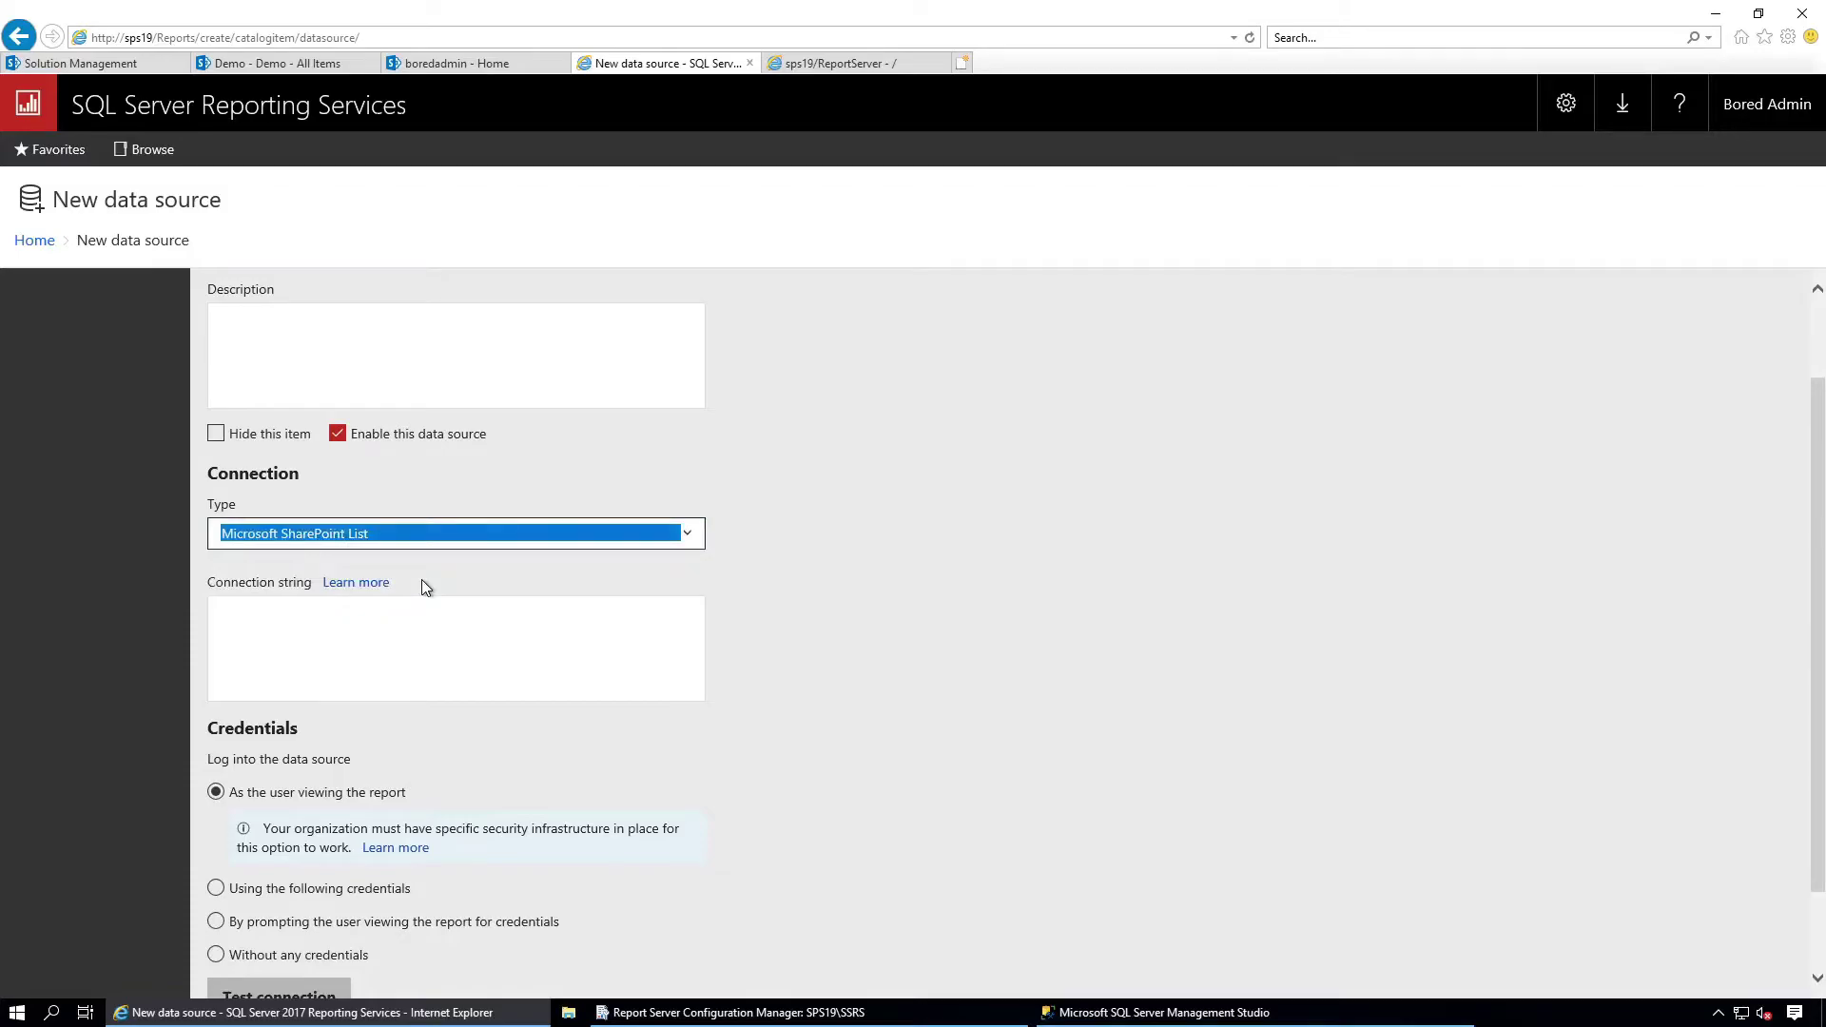
pyautogui.scroll(-2, 786, 614)
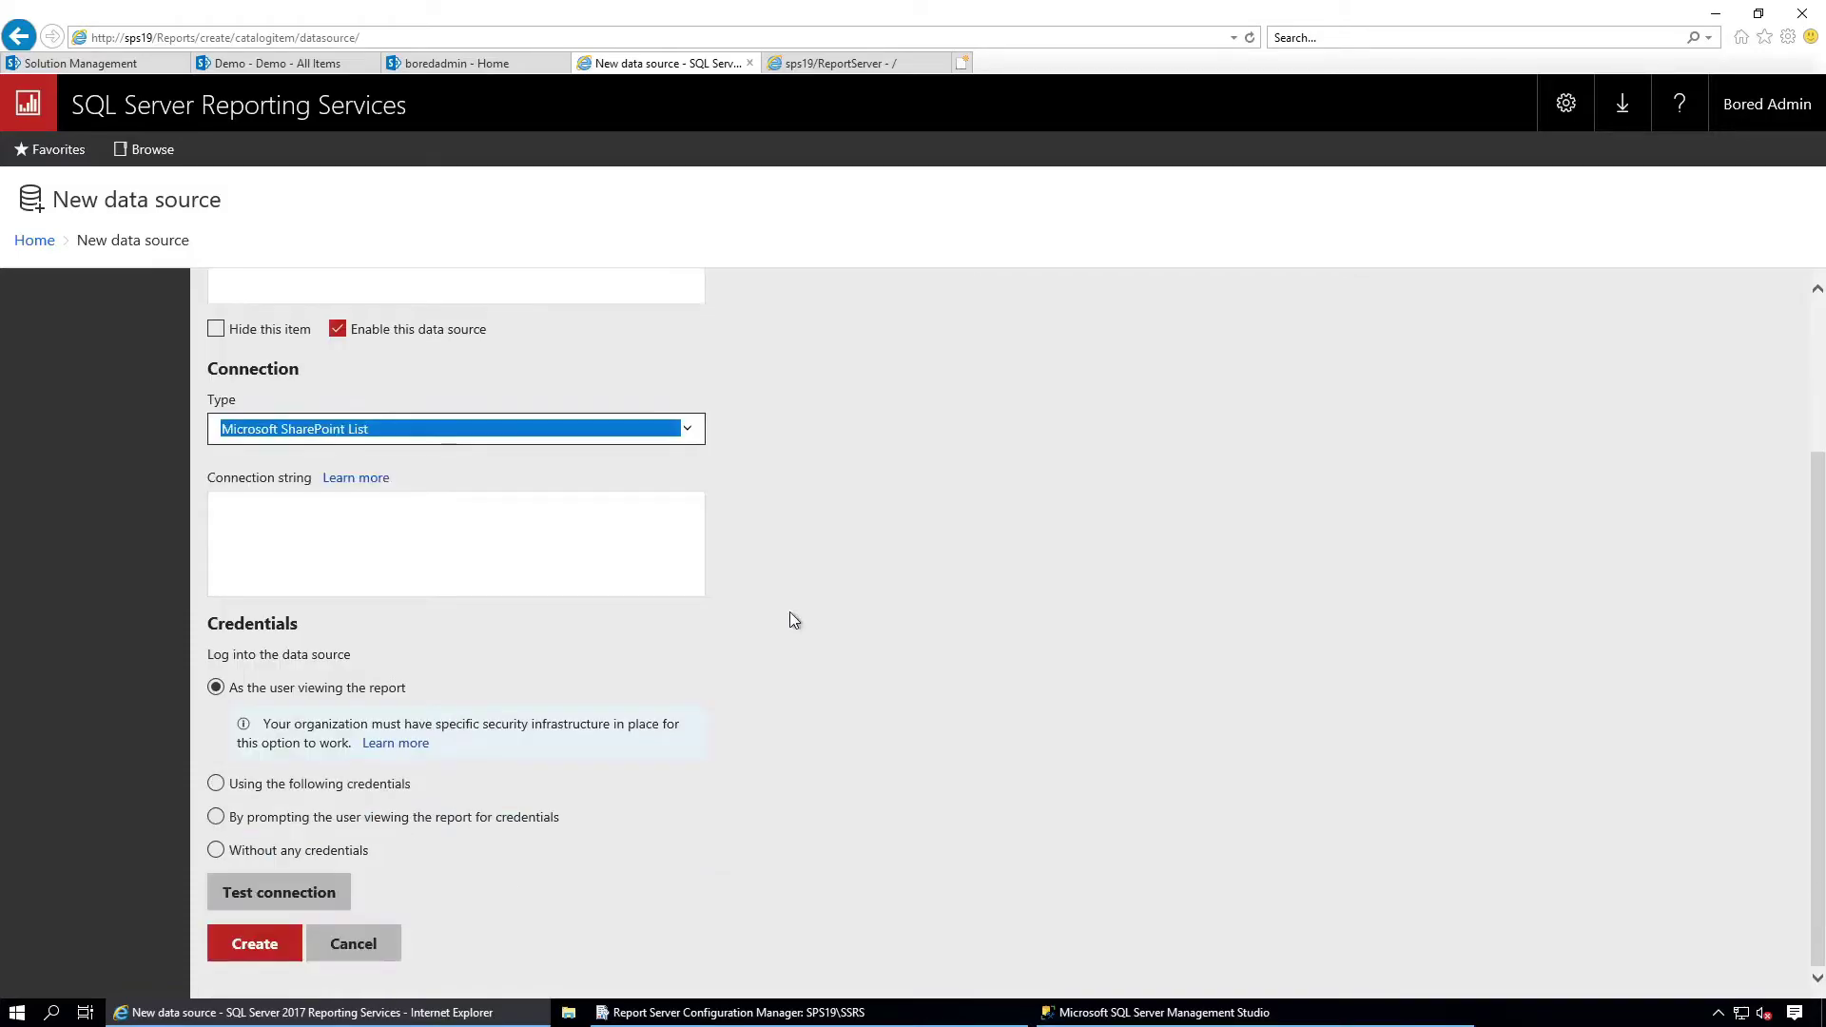
pyautogui.click(537, 537)
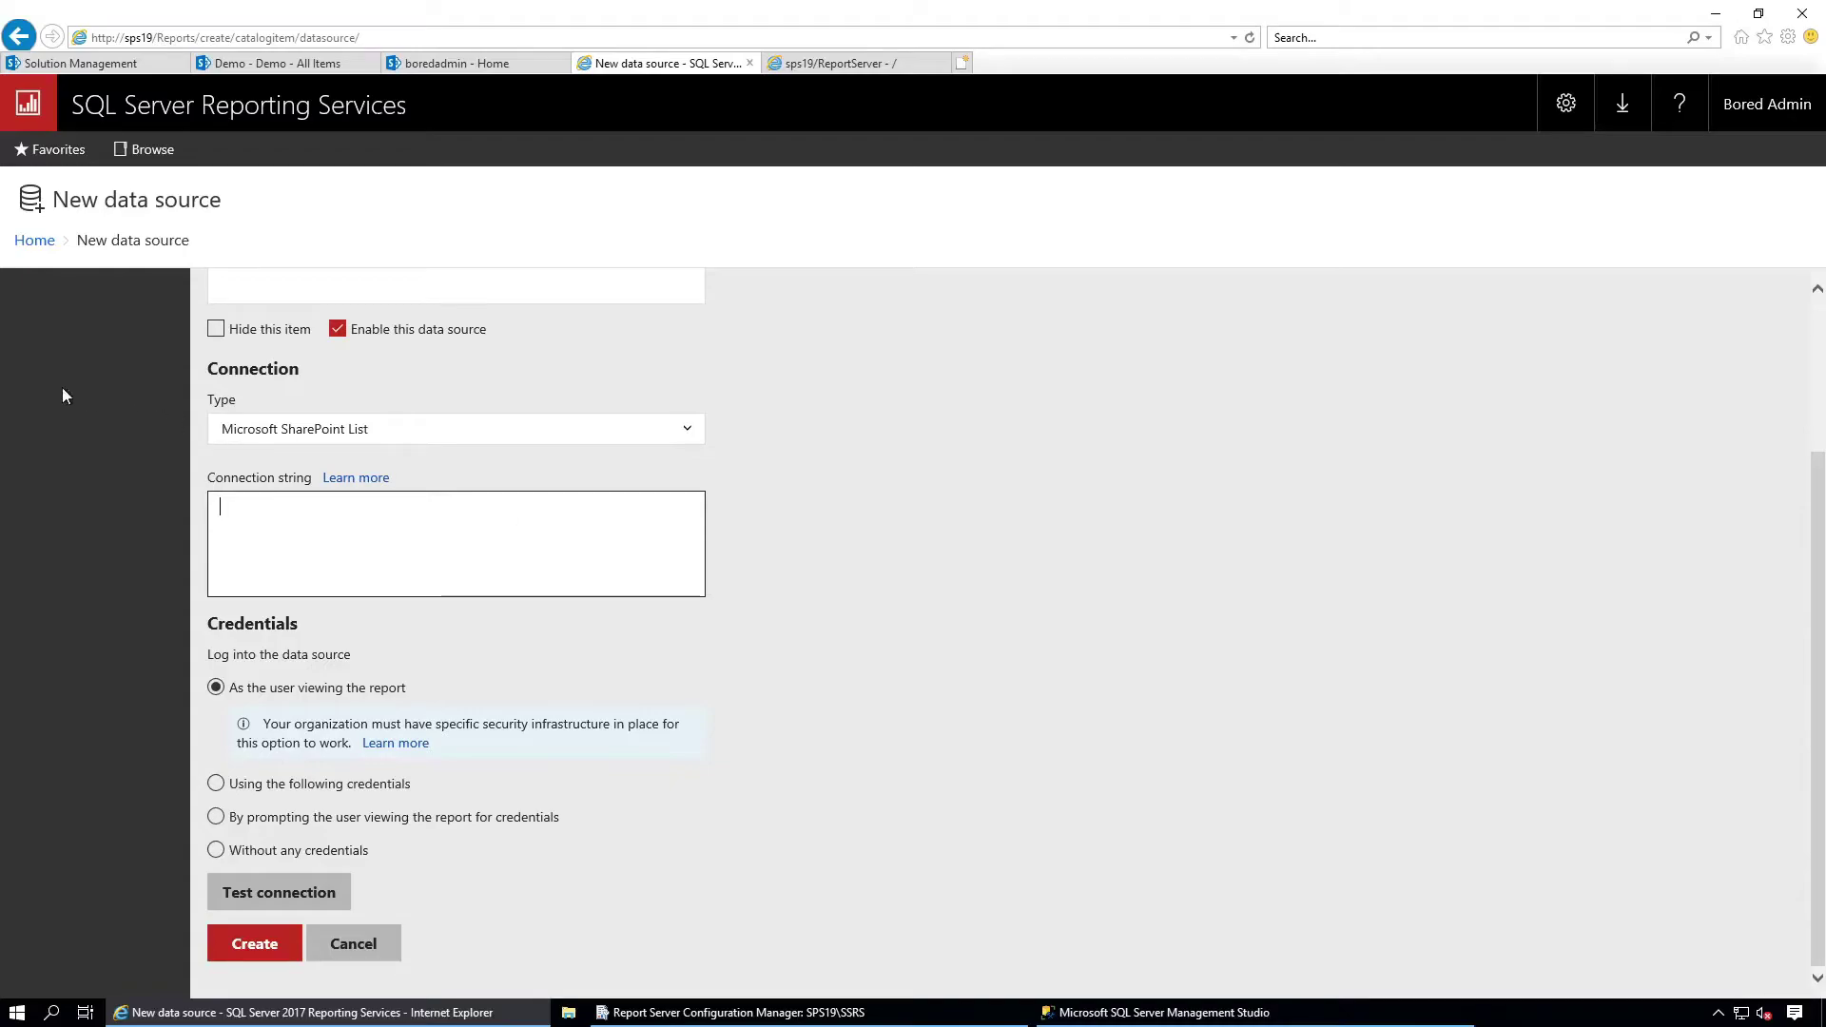
pyautogui.click(303, 64)
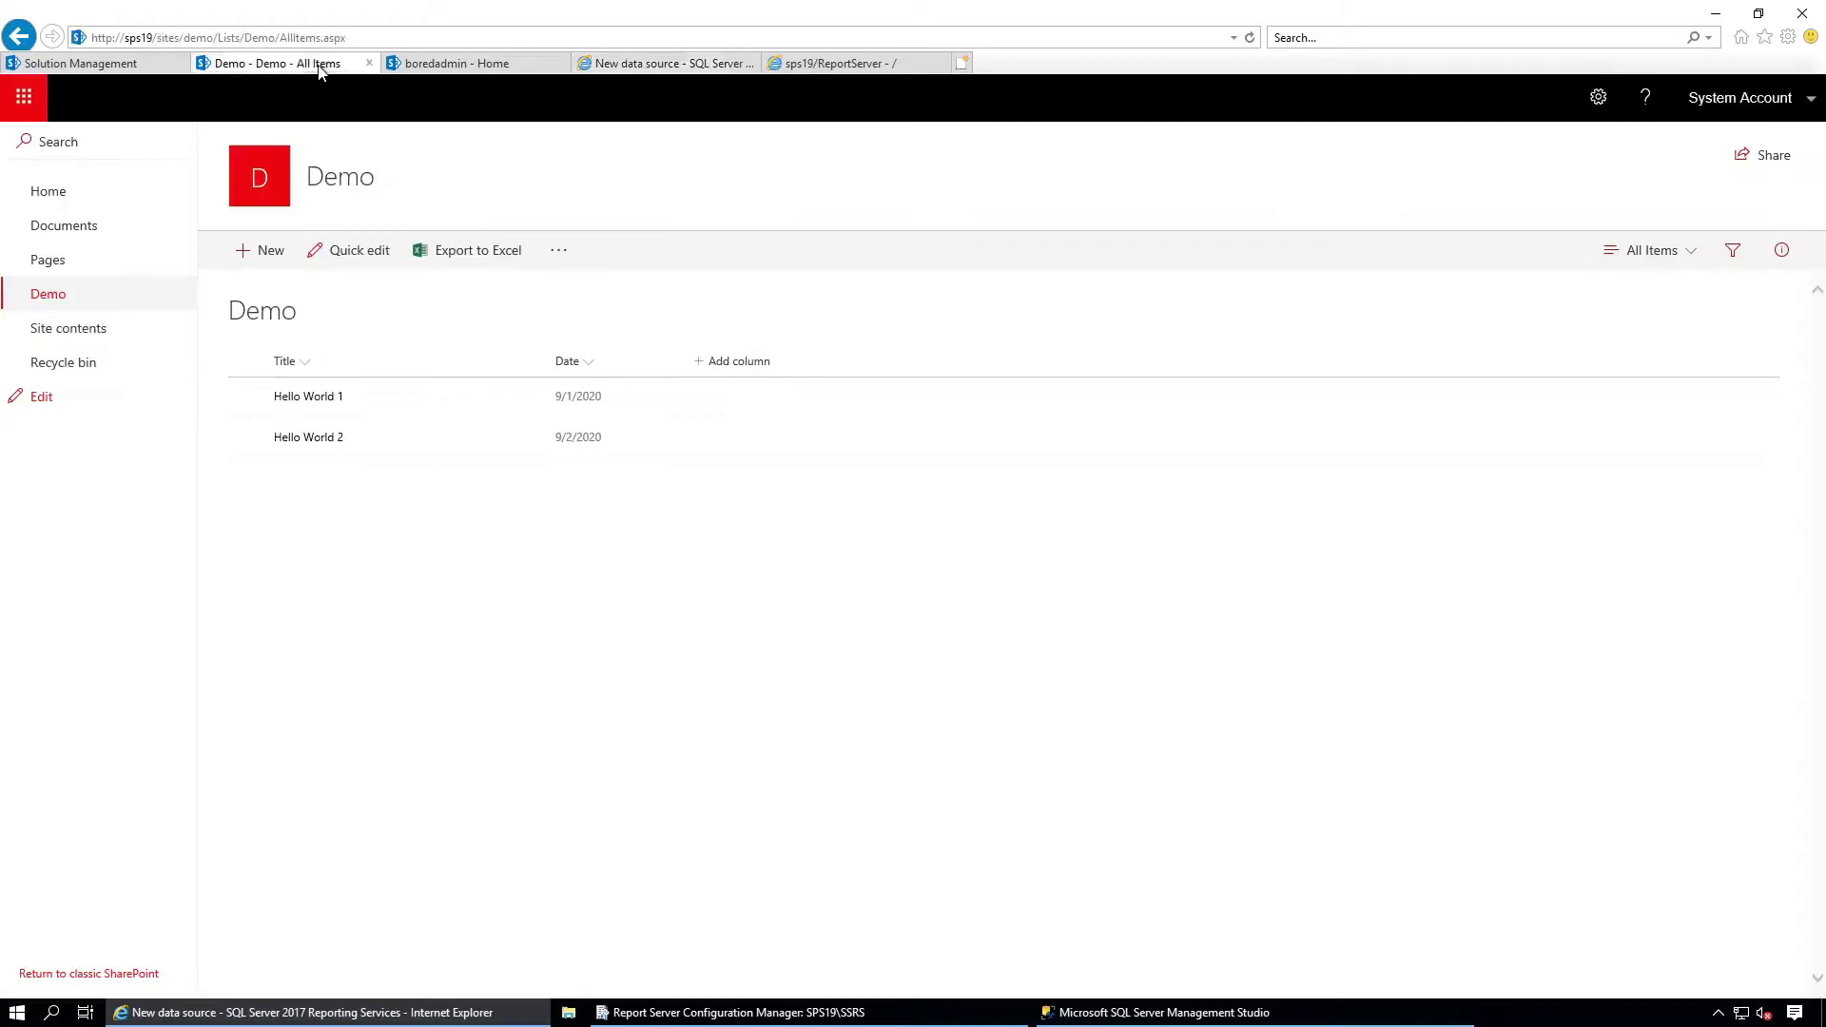
pyautogui.click(217, 38)
pyautogui.click(215, 38)
pyautogui.moveTo(215, 38); pyautogui.dragTo(87, 30)
pyautogui.hotkey('ctrl', 'c')
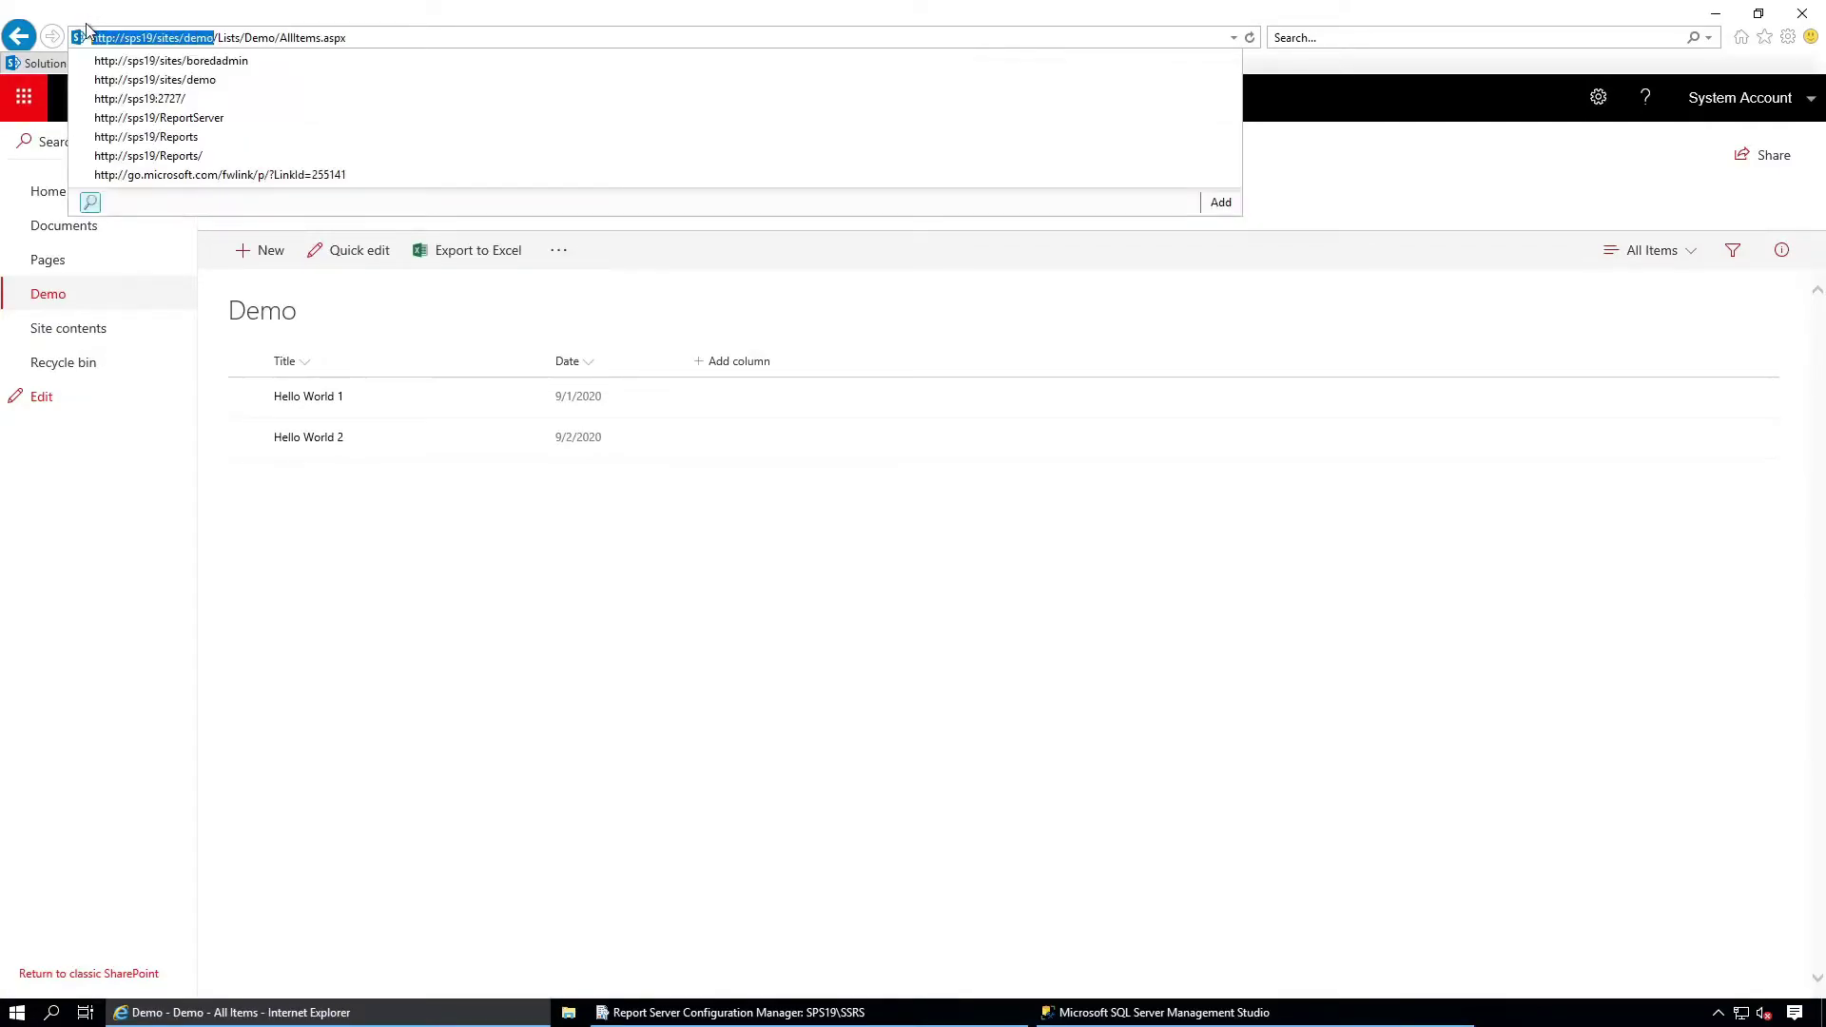
pyautogui.click(787, 706)
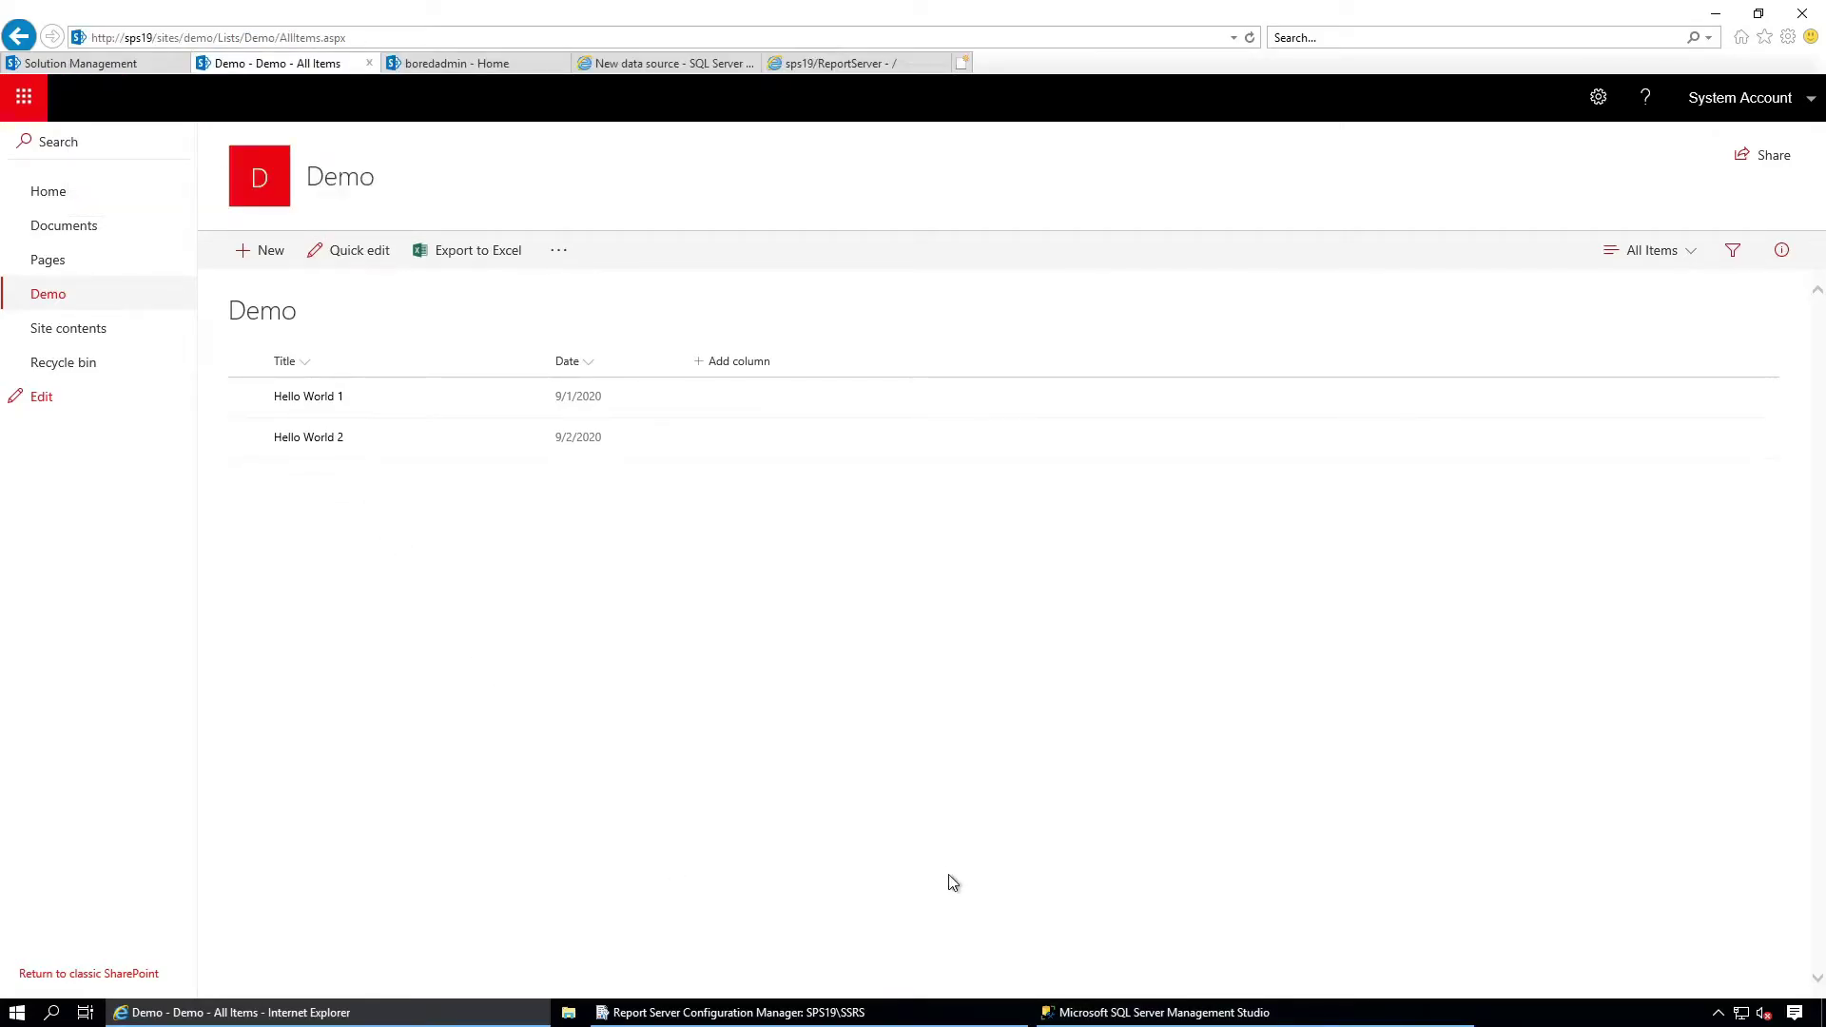
pyautogui.click(666, 64)
pyautogui.hotkey('ctrl', 'v')
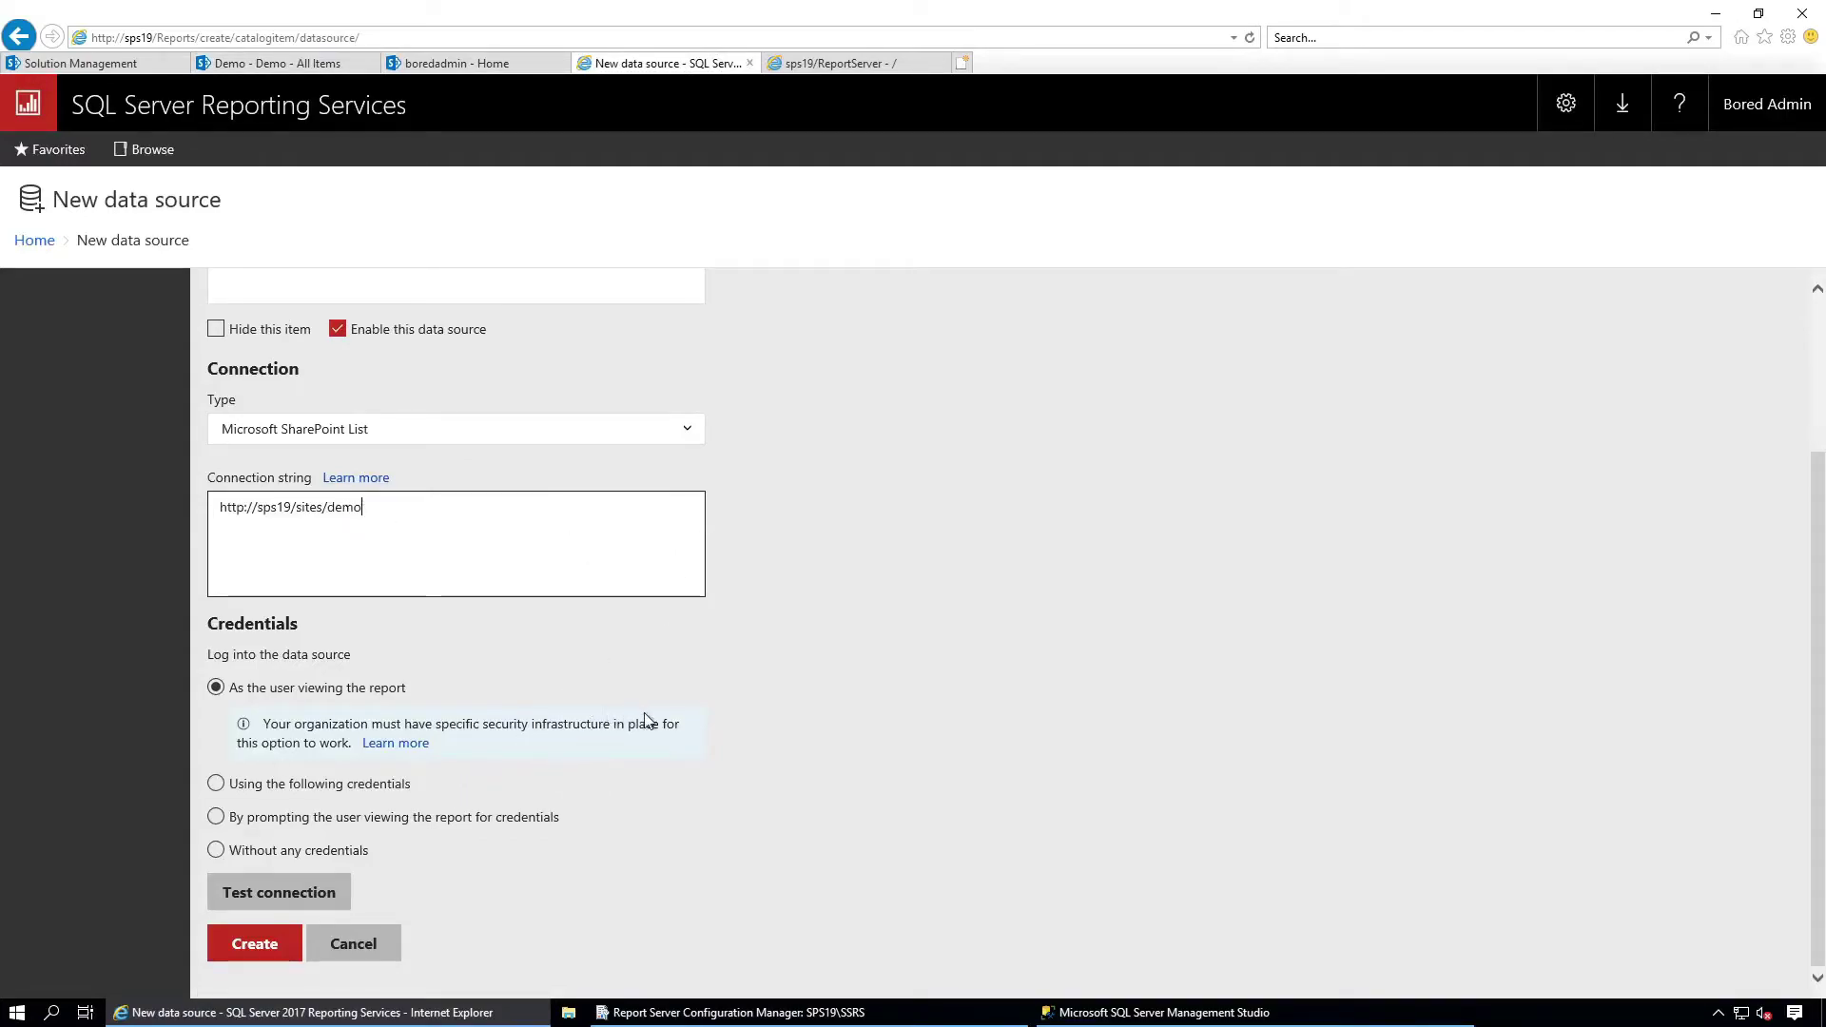
# Step: Store a Windows user name and password, test the SharePoint connection, and create DemoDataSource
pyautogui.click(357, 789)
pyautogui.scroll(-2, 714, 749)
pyautogui.press('Tab')
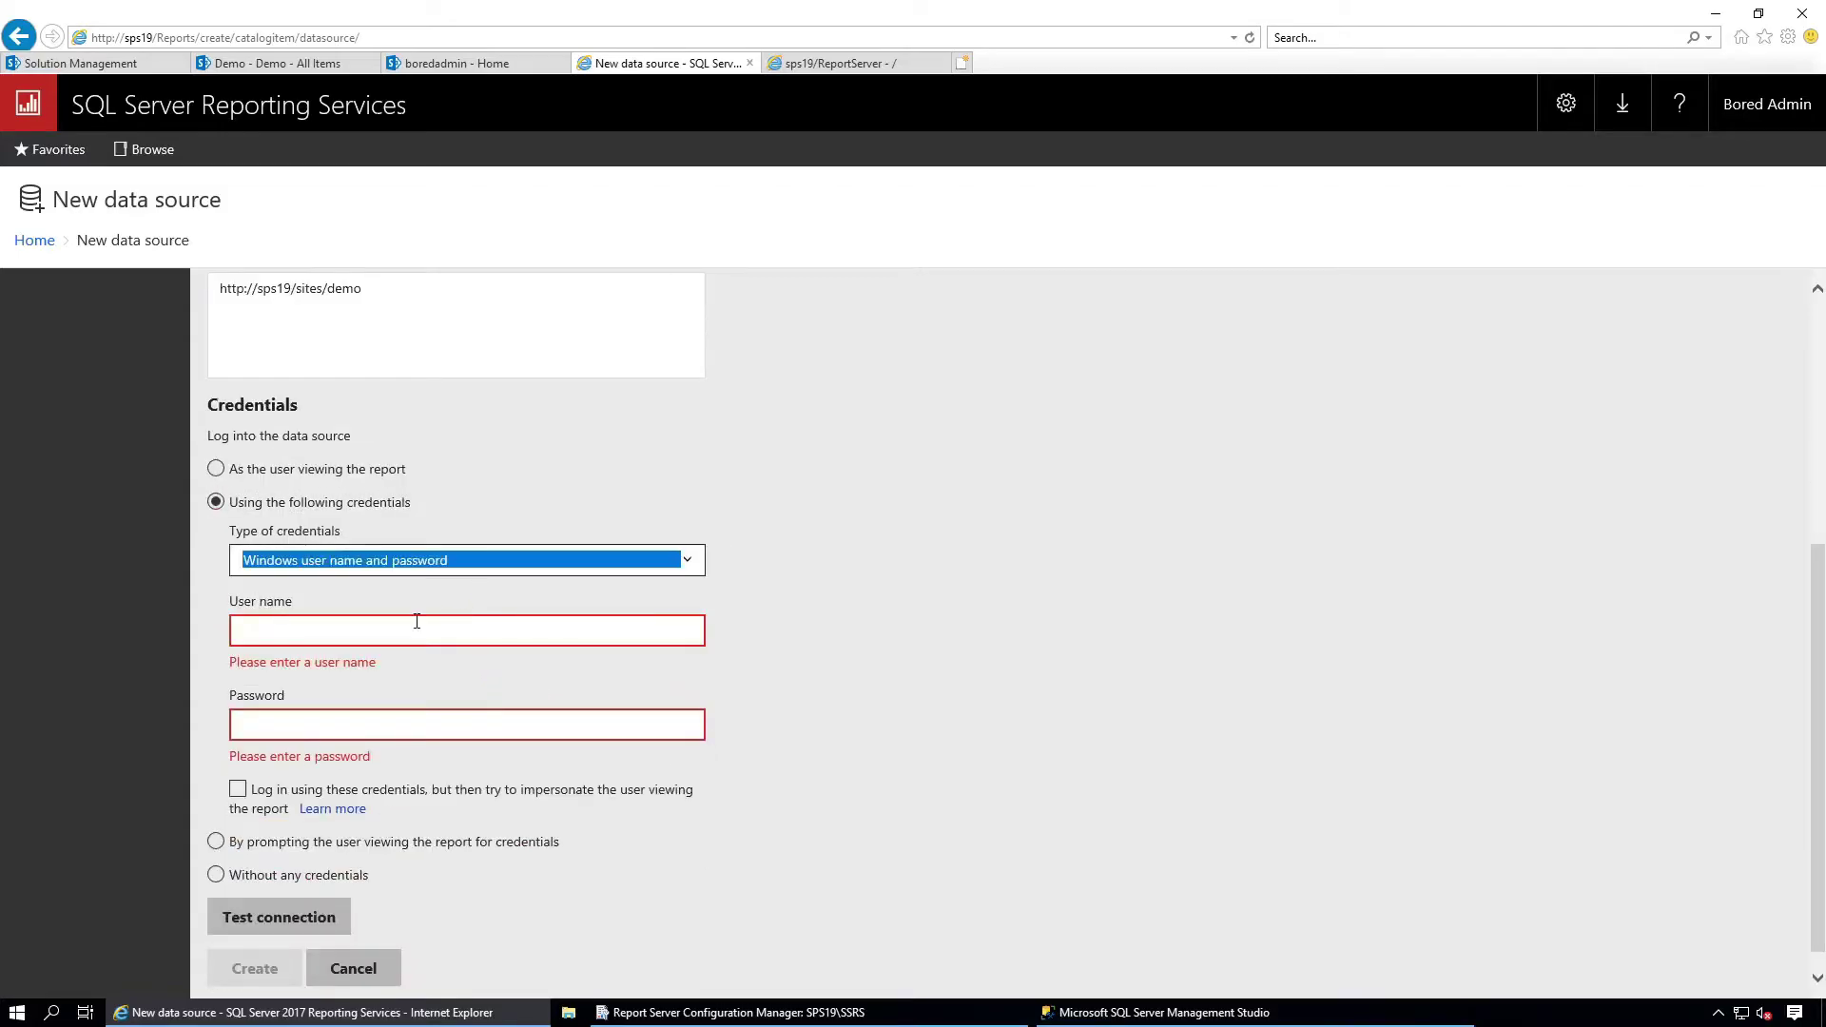
pyautogui.click(417, 623)
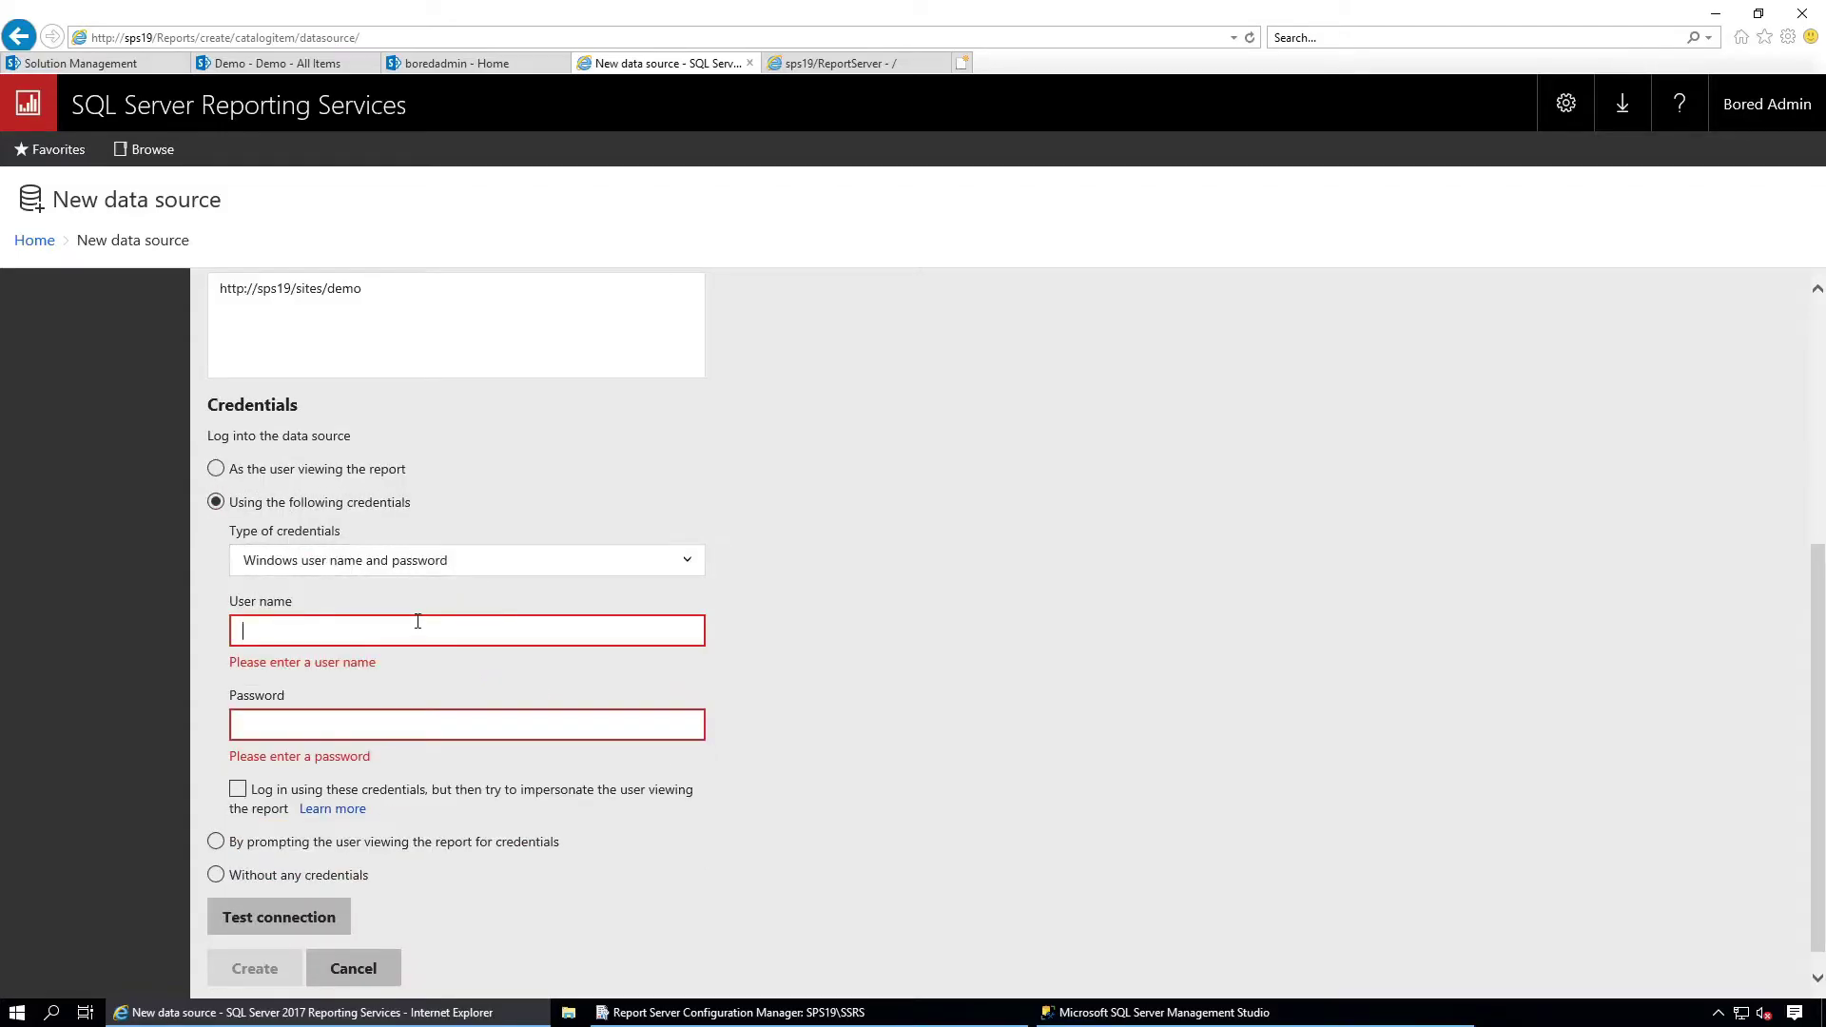
pyautogui.write('av\x08ored')
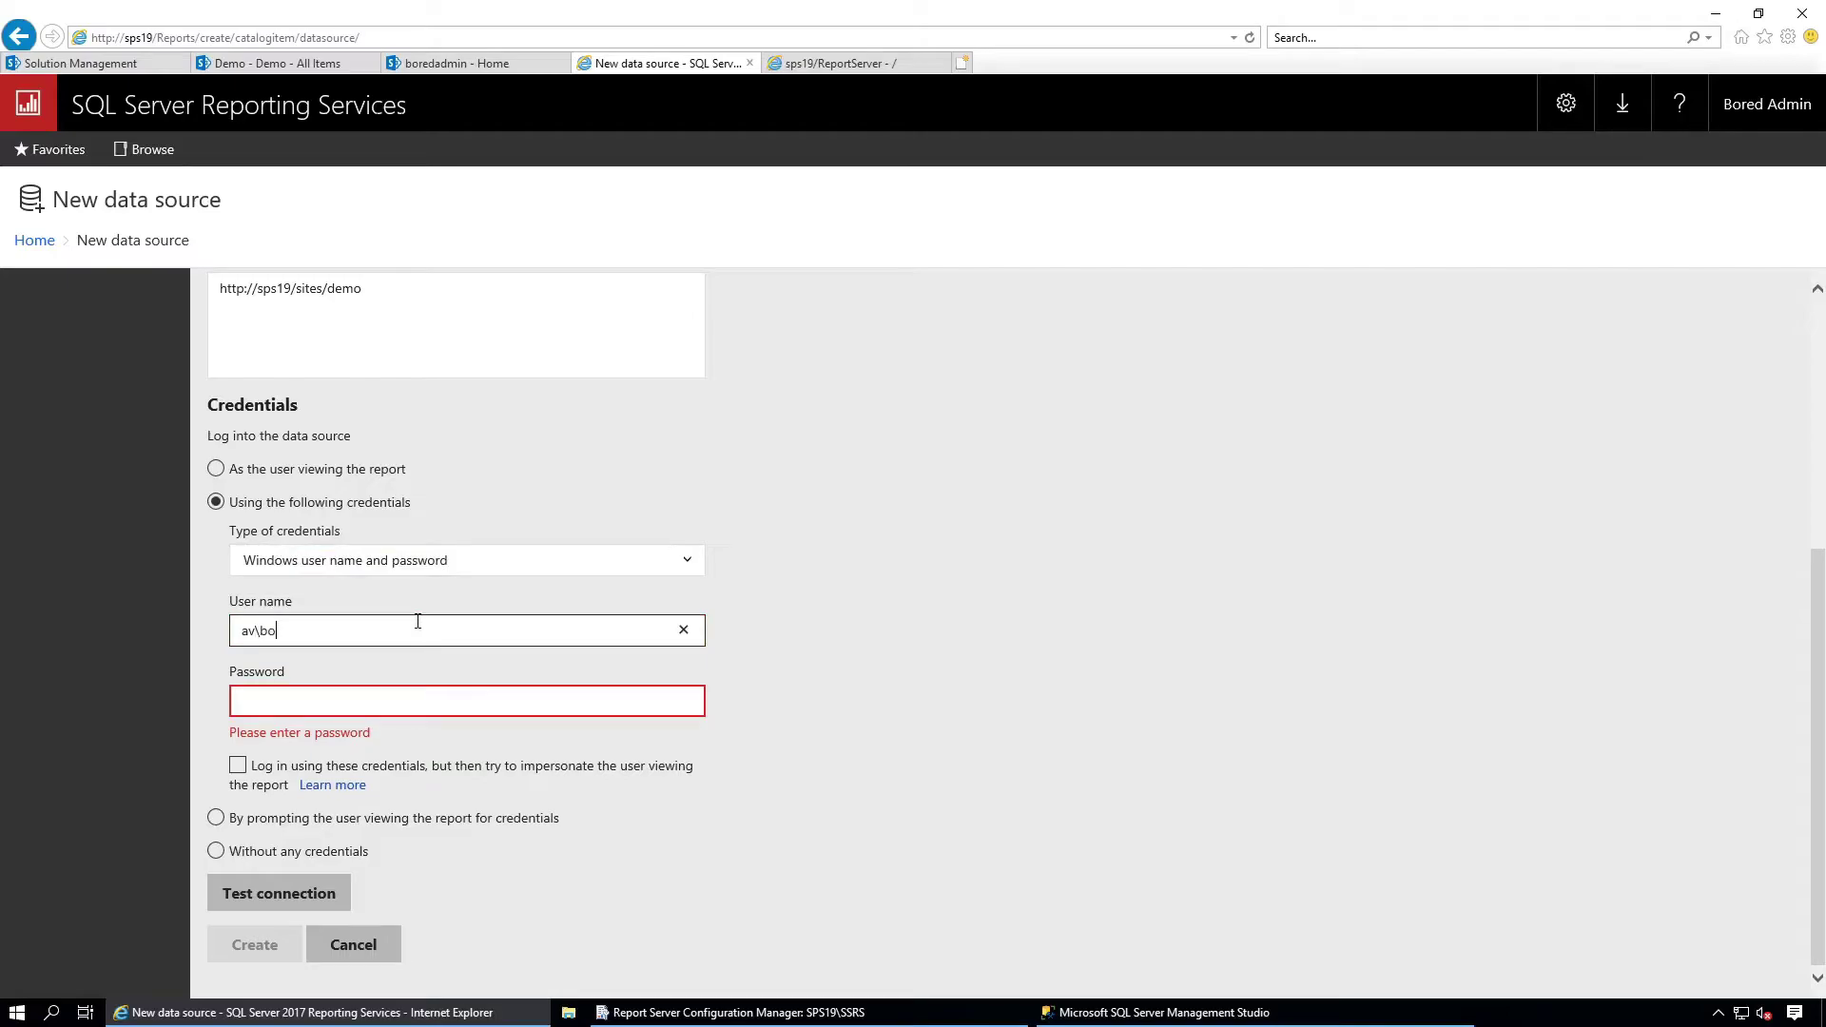
pyautogui.write('admin')
pyautogui.press('Tab')
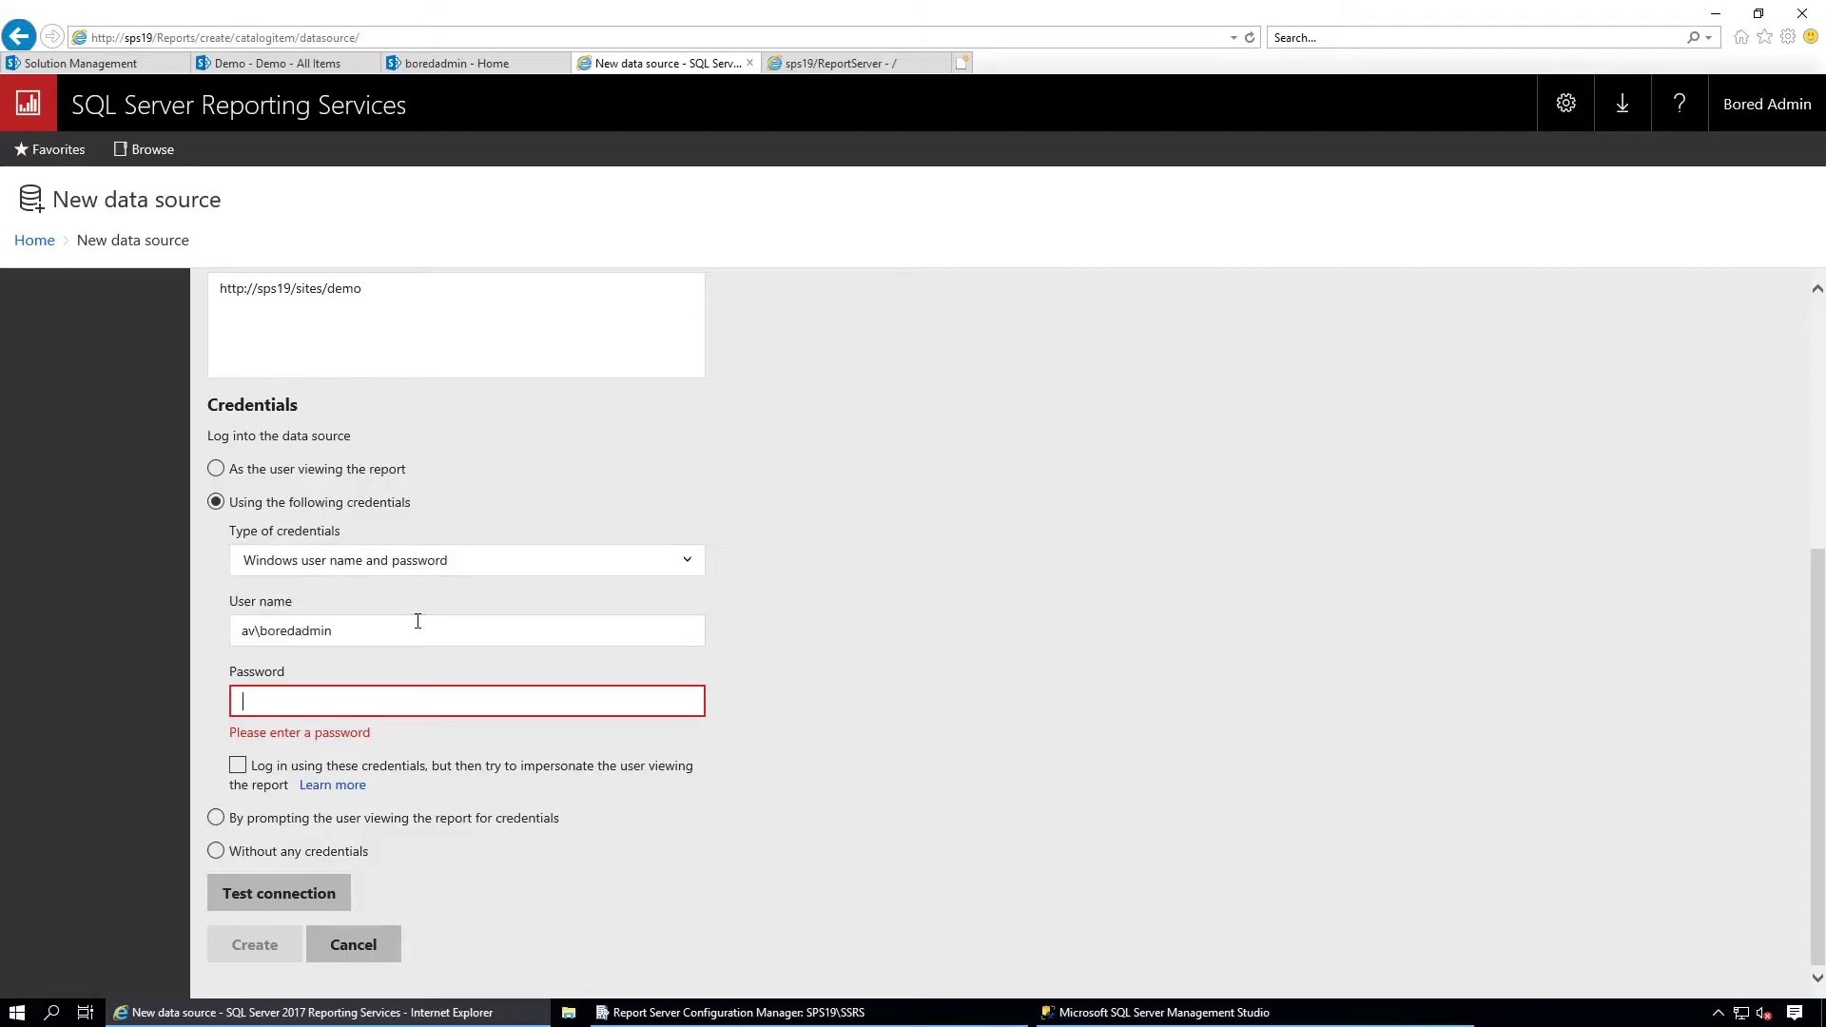
pyautogui.write('••••••••••')
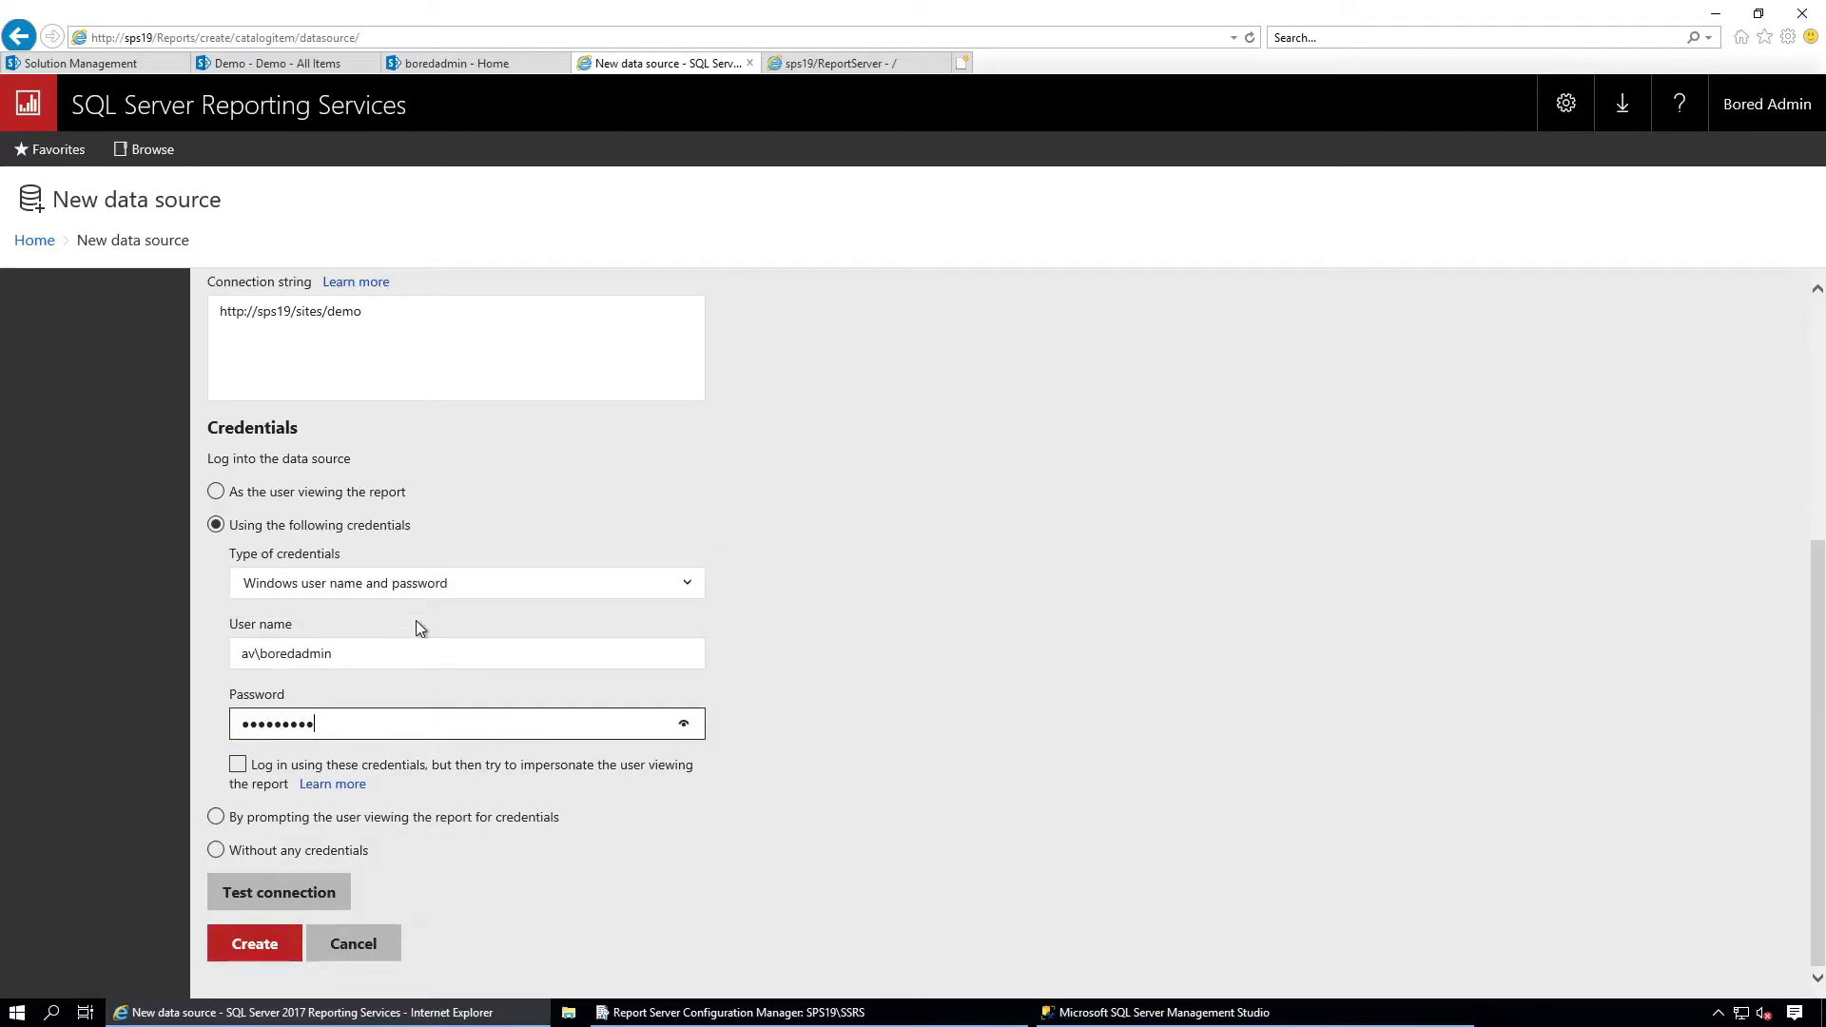
pyautogui.click(302, 891)
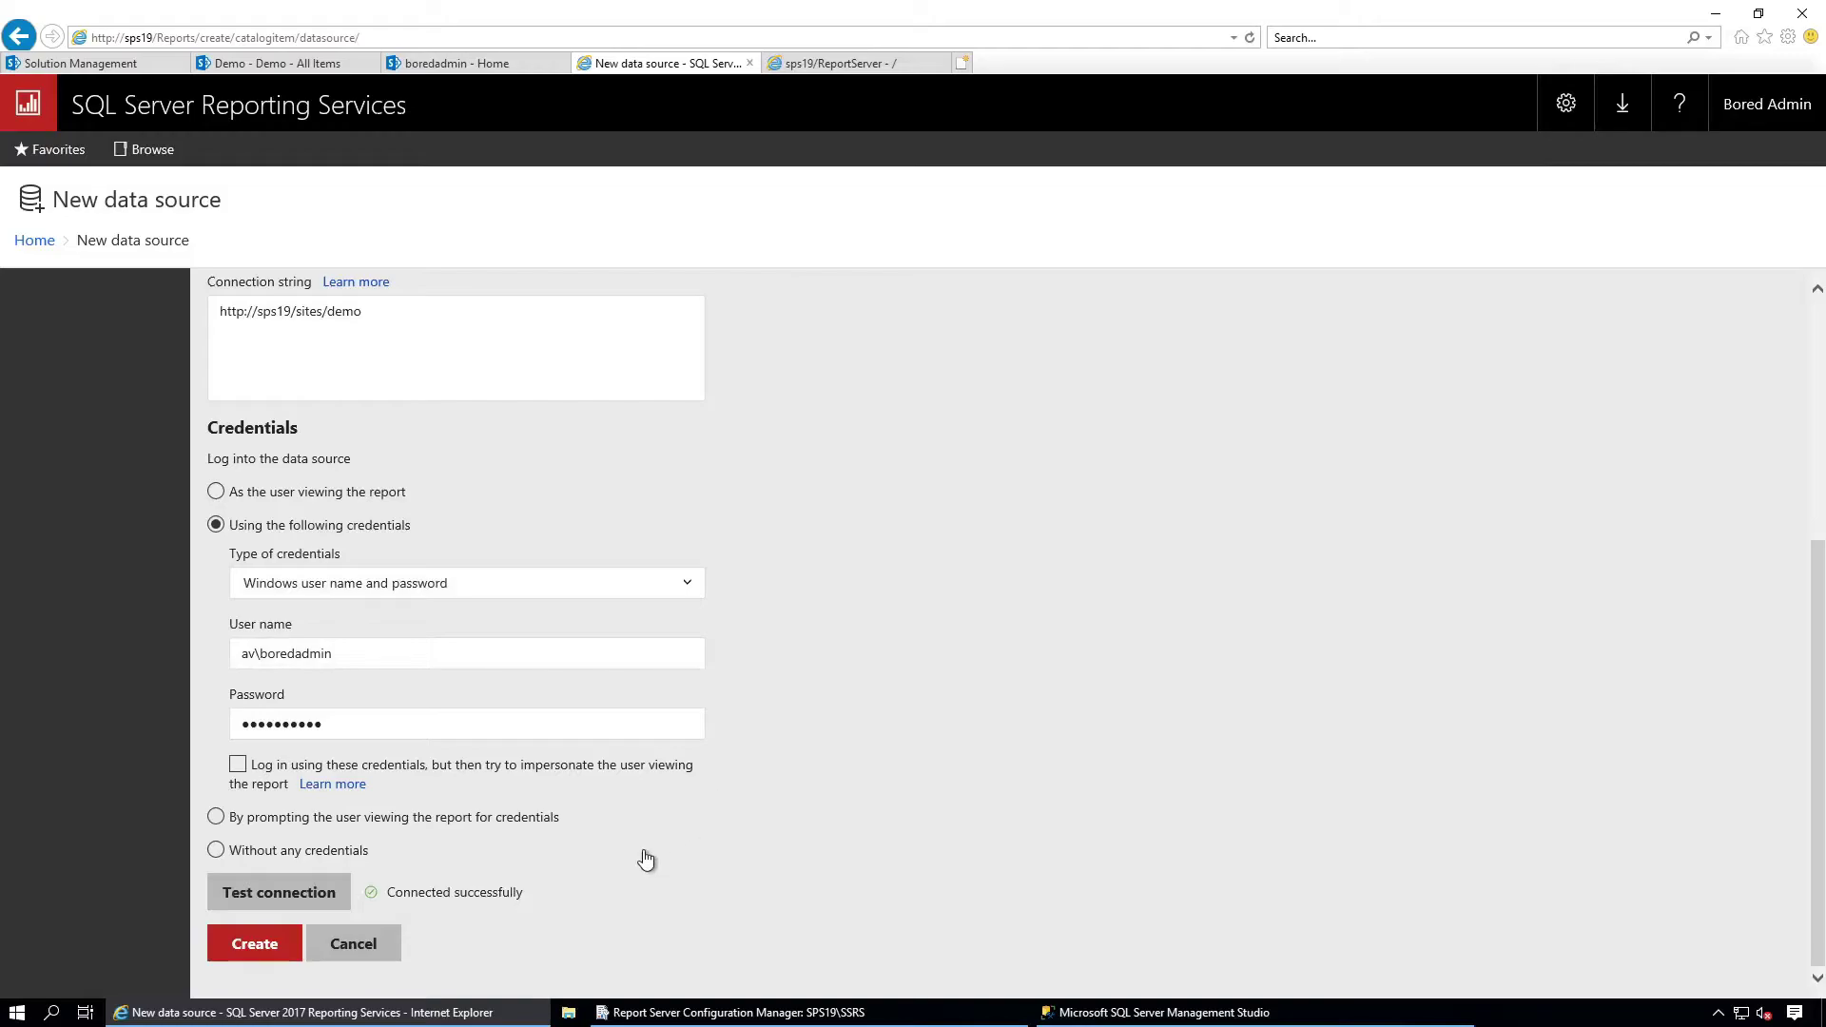
pyautogui.click(263, 944)
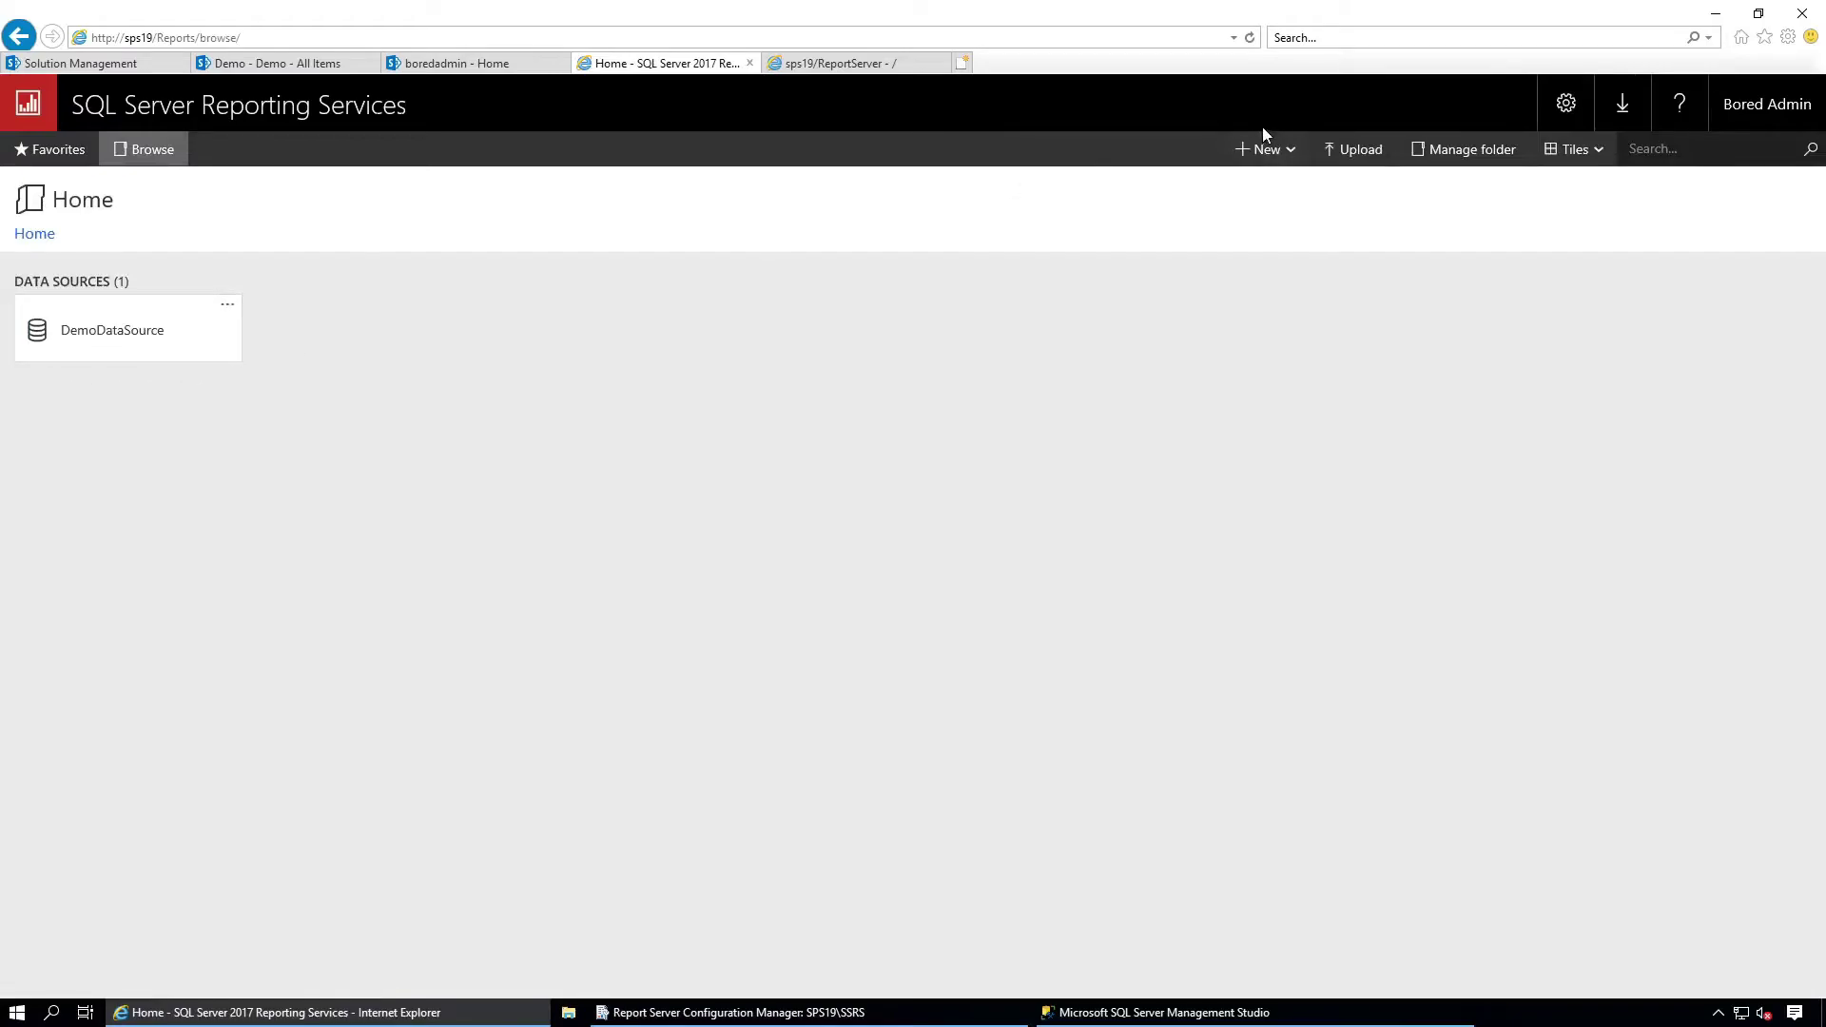
# Step: Choose Dataset from the portal's New menu
pyautogui.click(1282, 152)
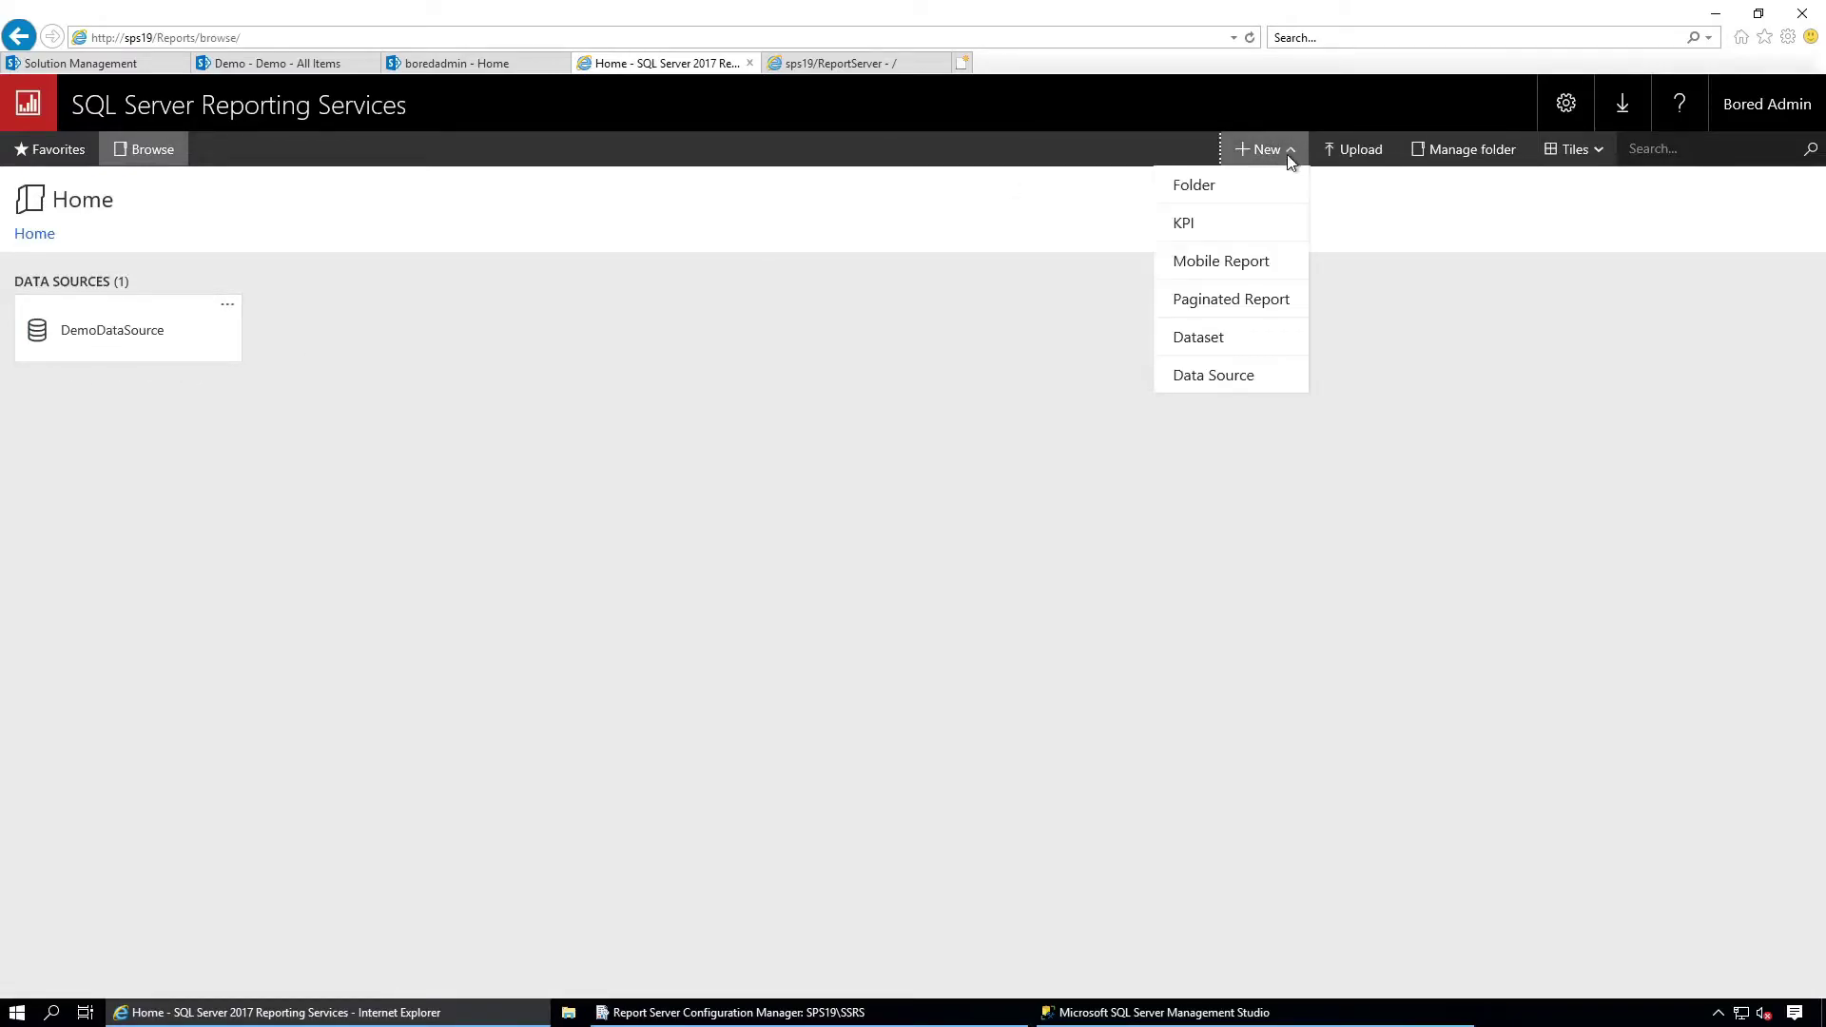
pyautogui.click(1226, 344)
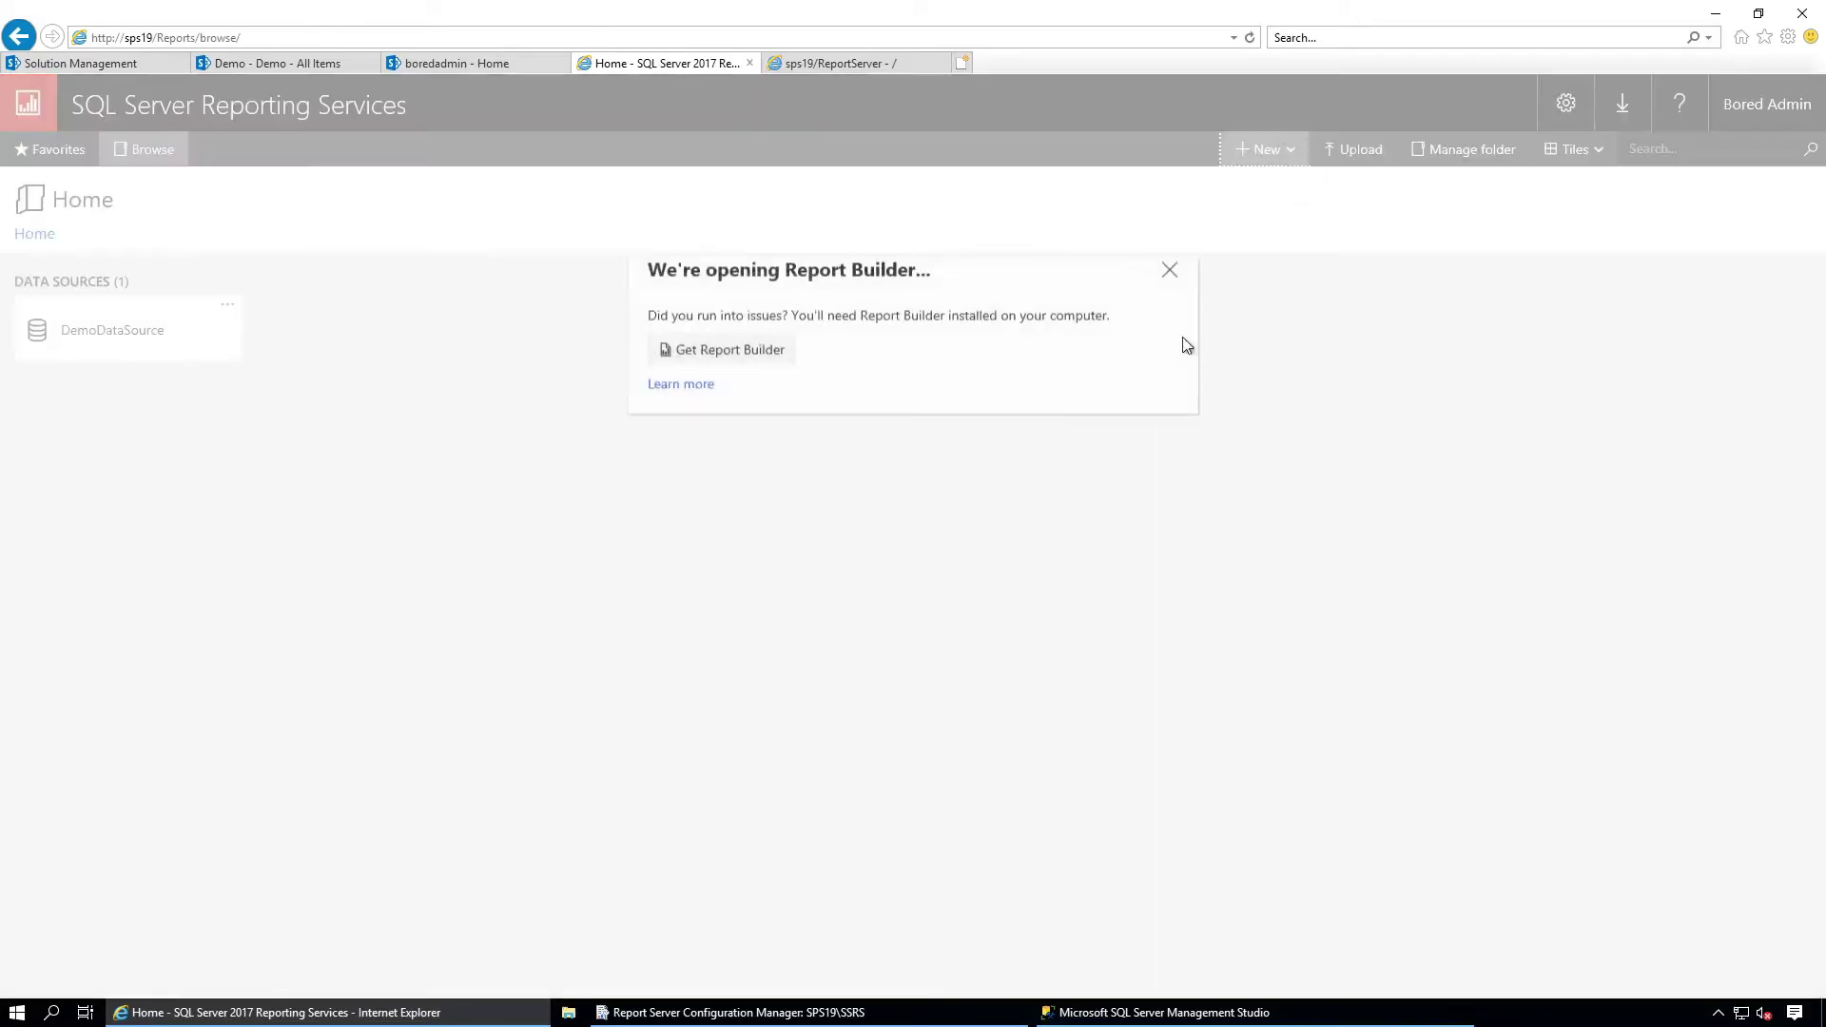
# Step: Download ReportBuilder.msi from the Microsoft Download Center and run it
pyautogui.click(754, 374)
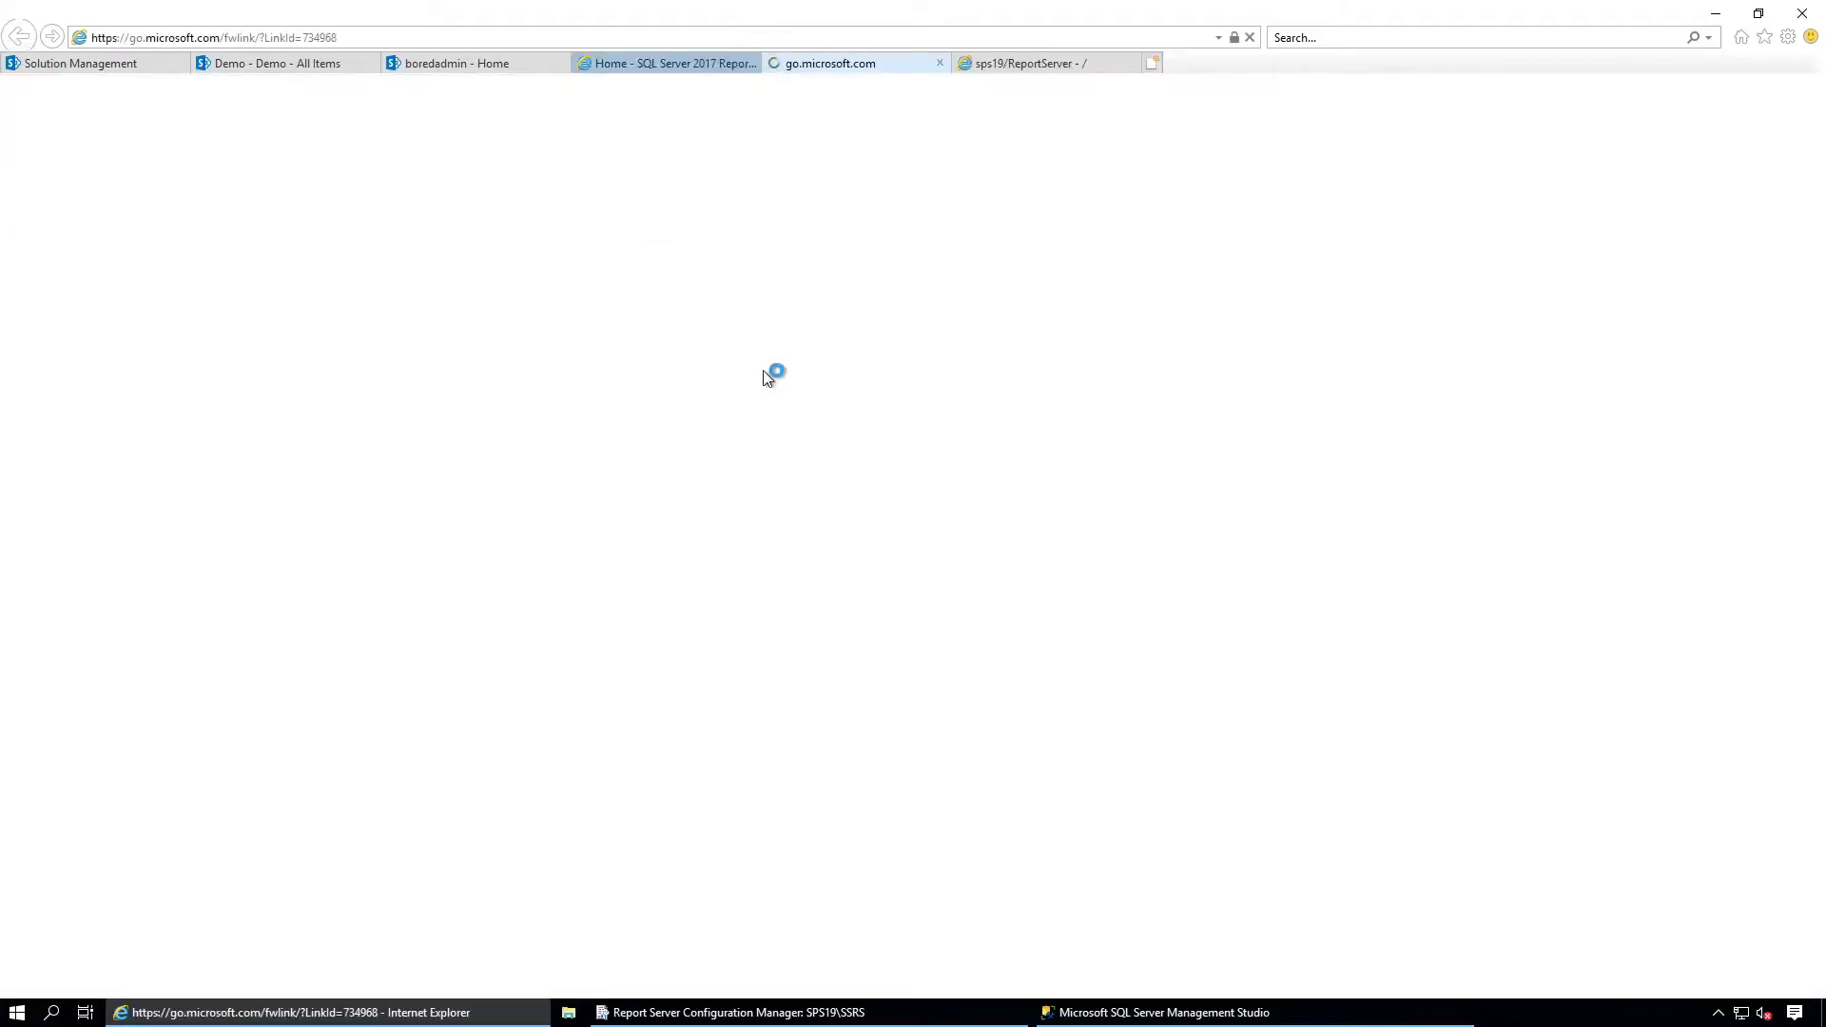
pyautogui.scroll(-5, 1034, 602)
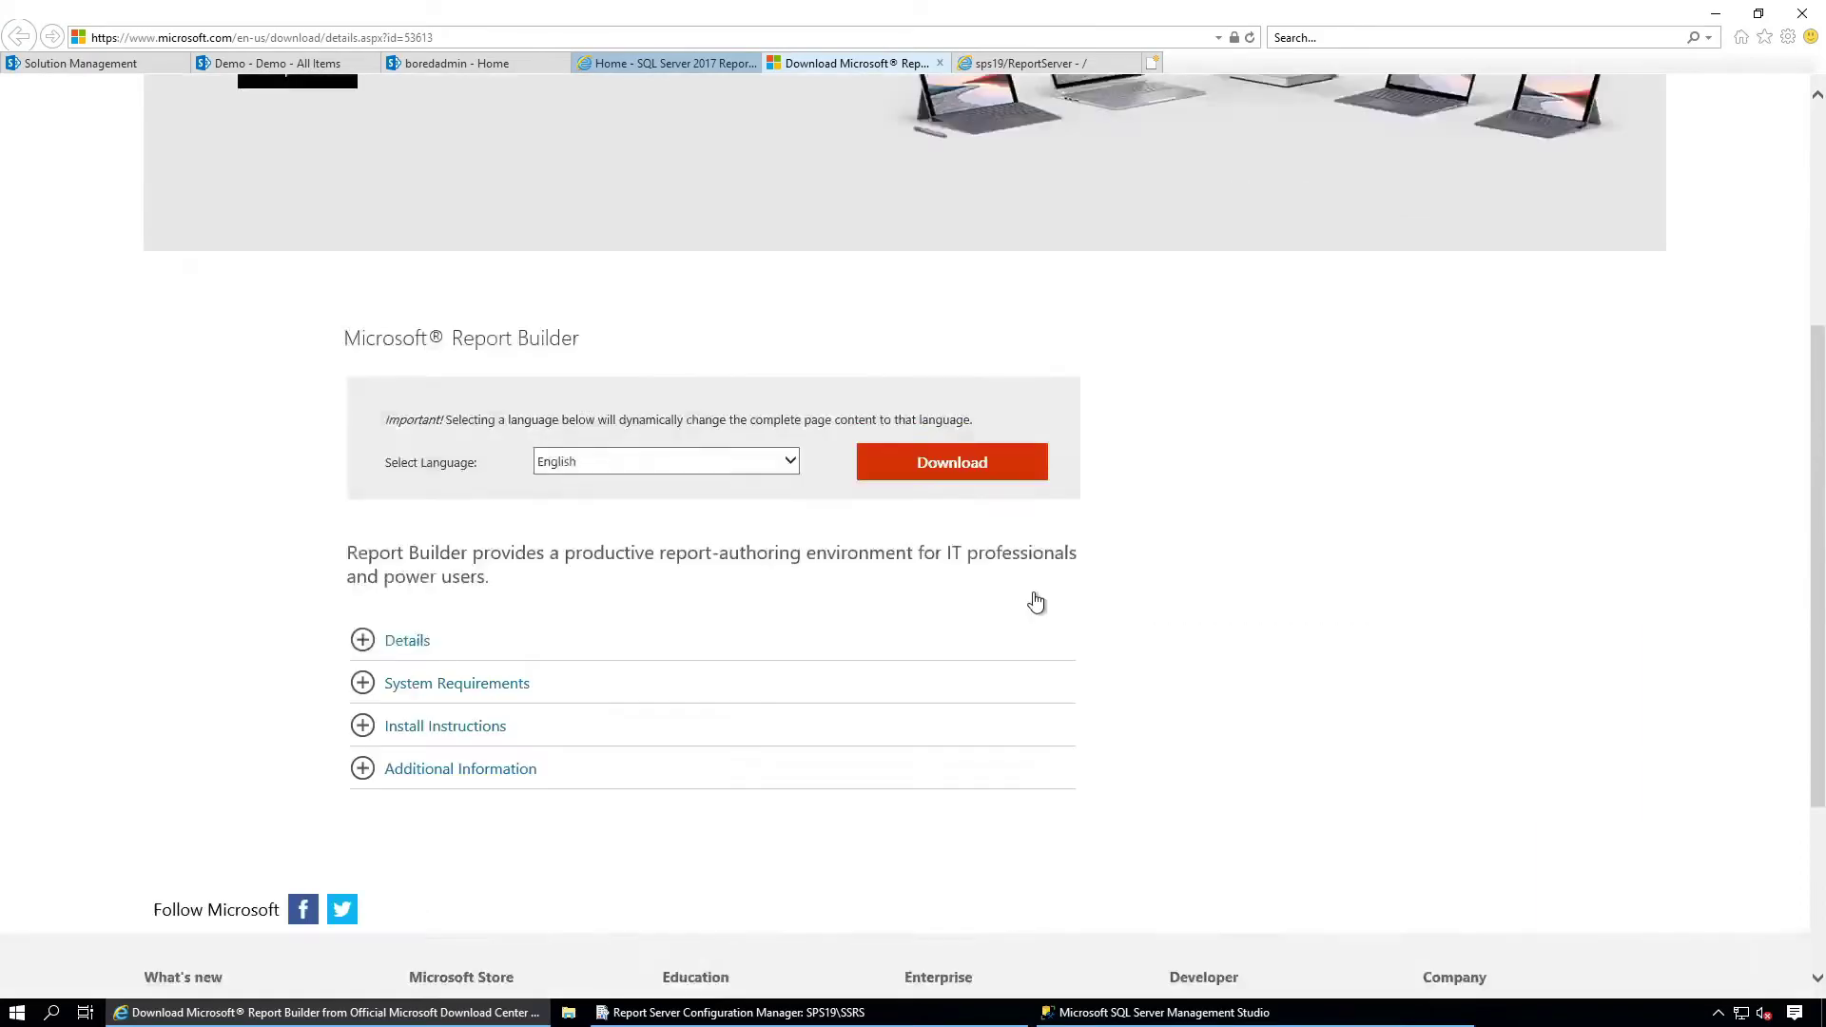
pyautogui.click(976, 340)
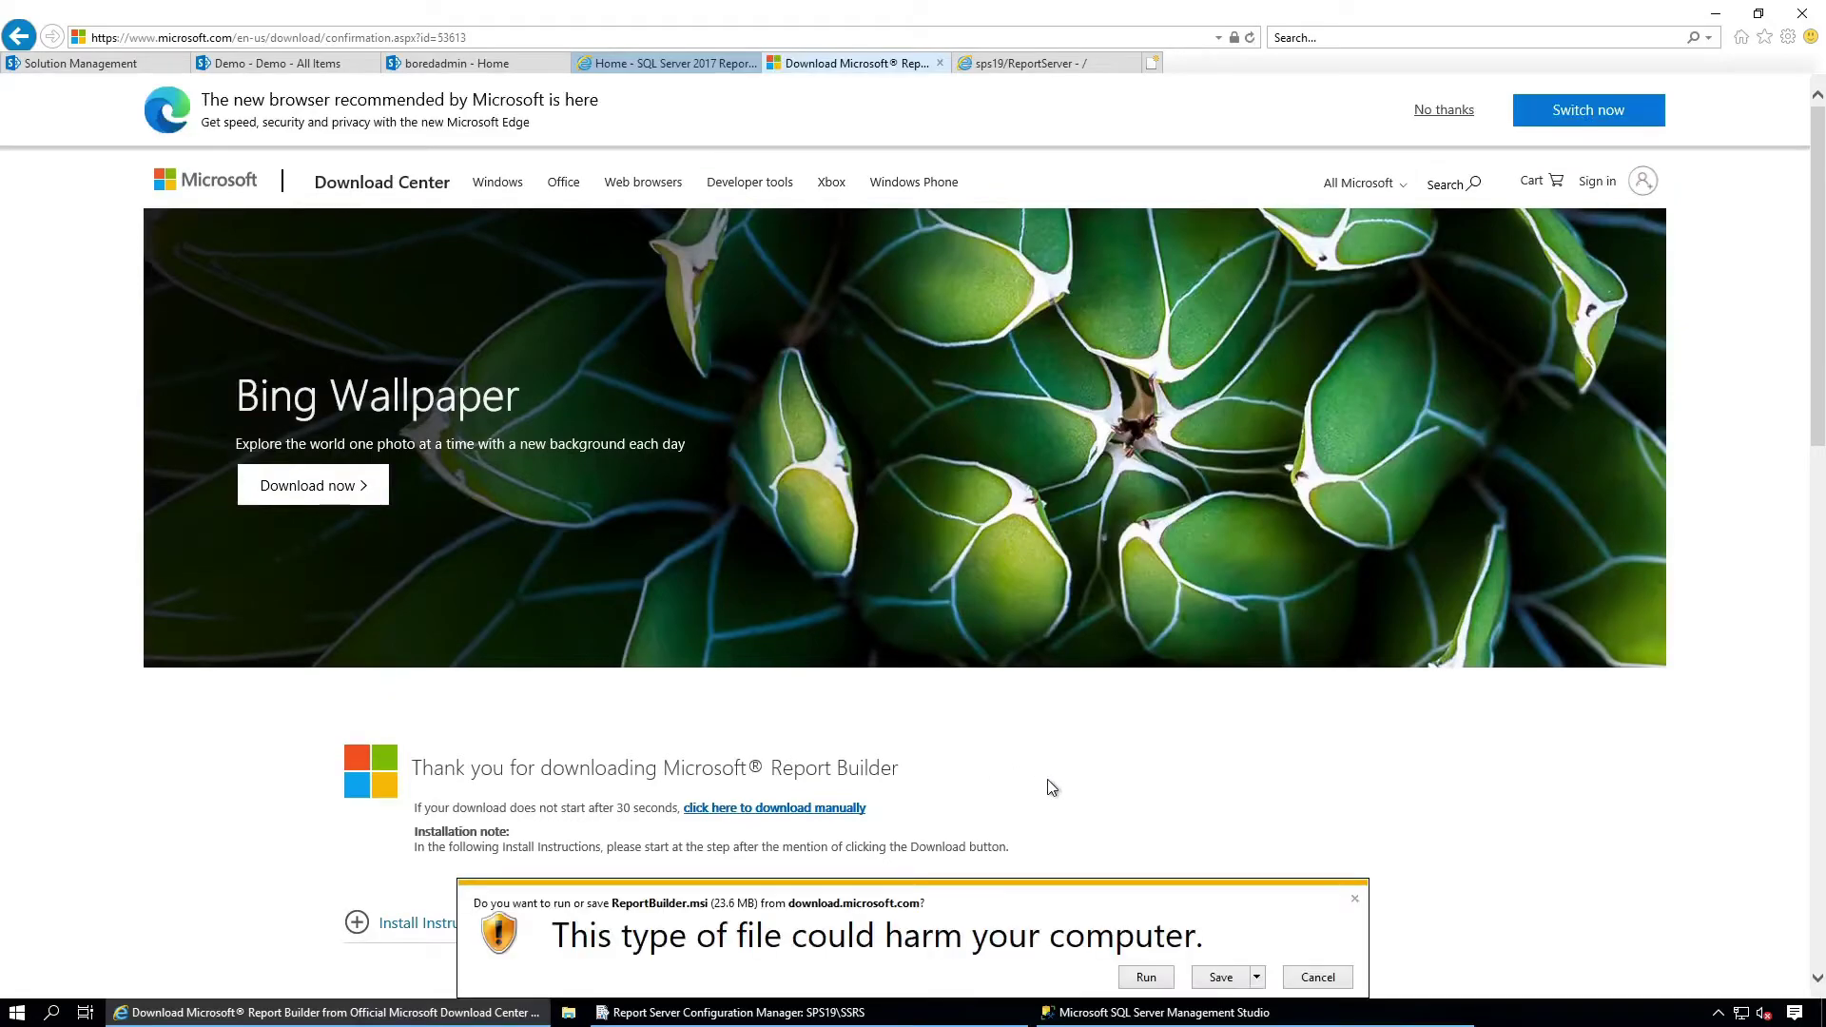
pyautogui.click(1148, 978)
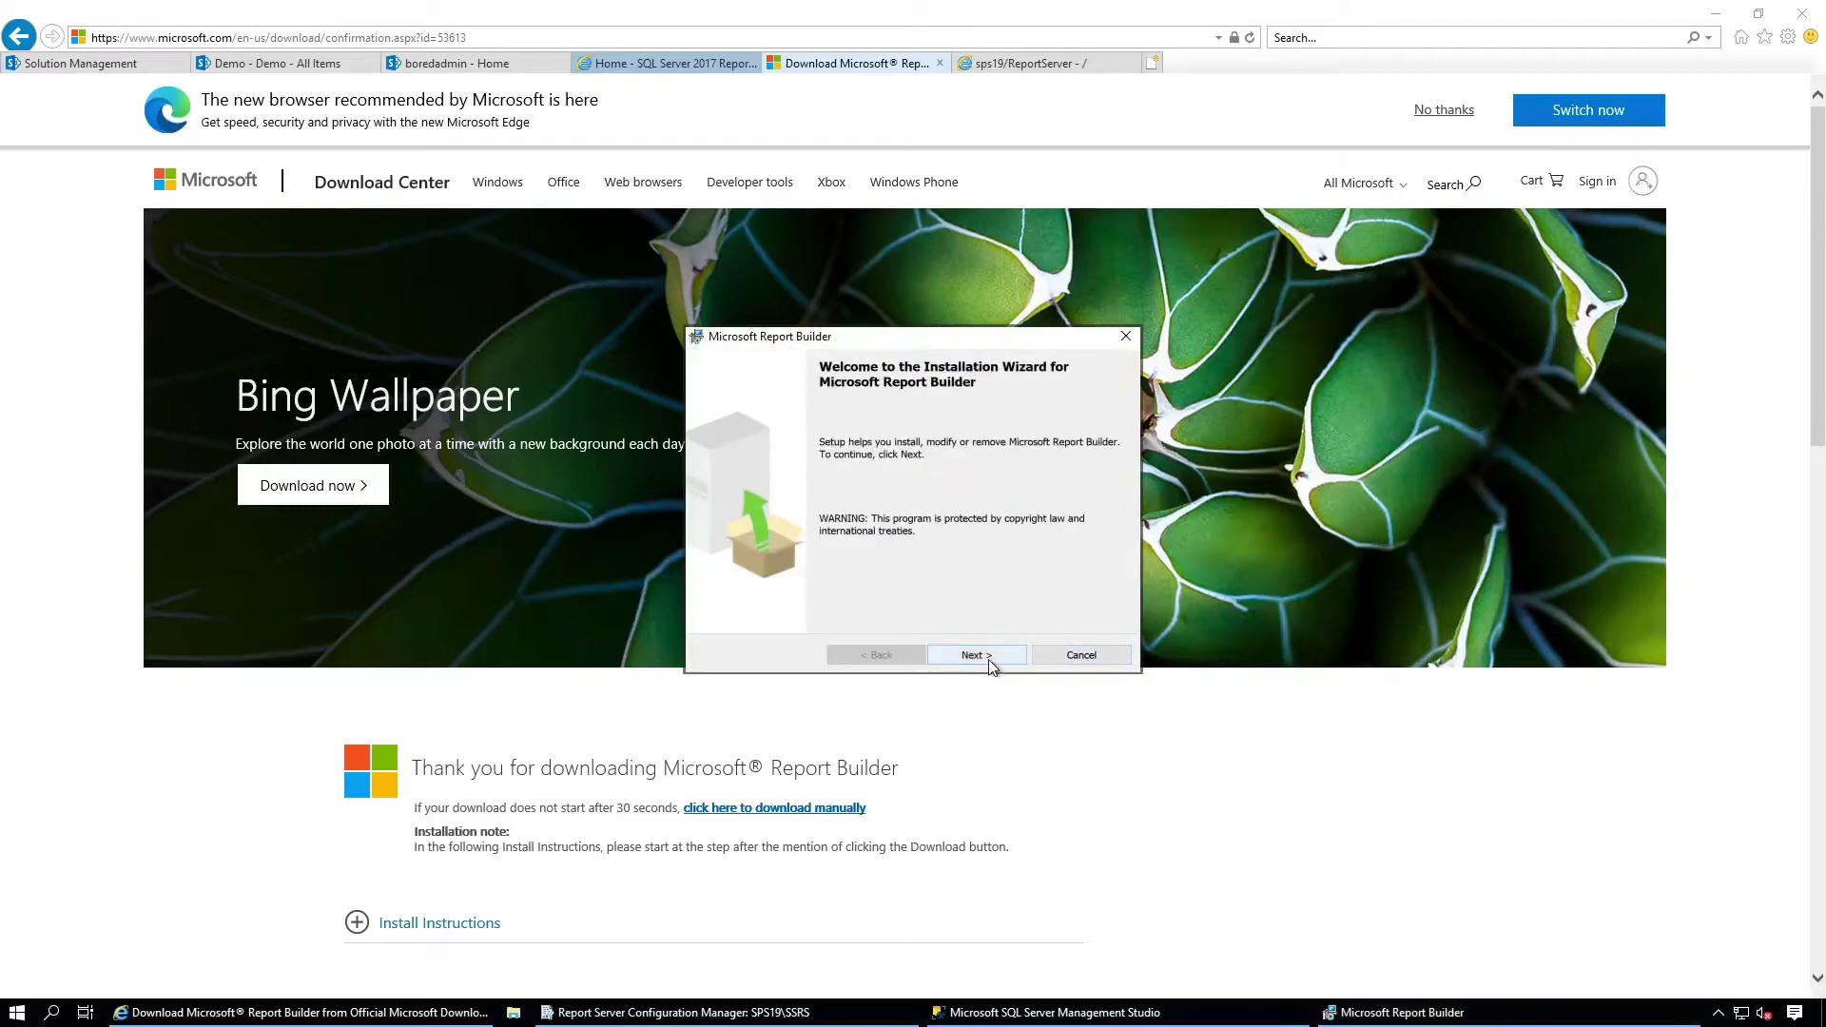
# Step: Install Report Builder with the license accepted, default features and path, and no default target server
pyautogui.click(989, 658)
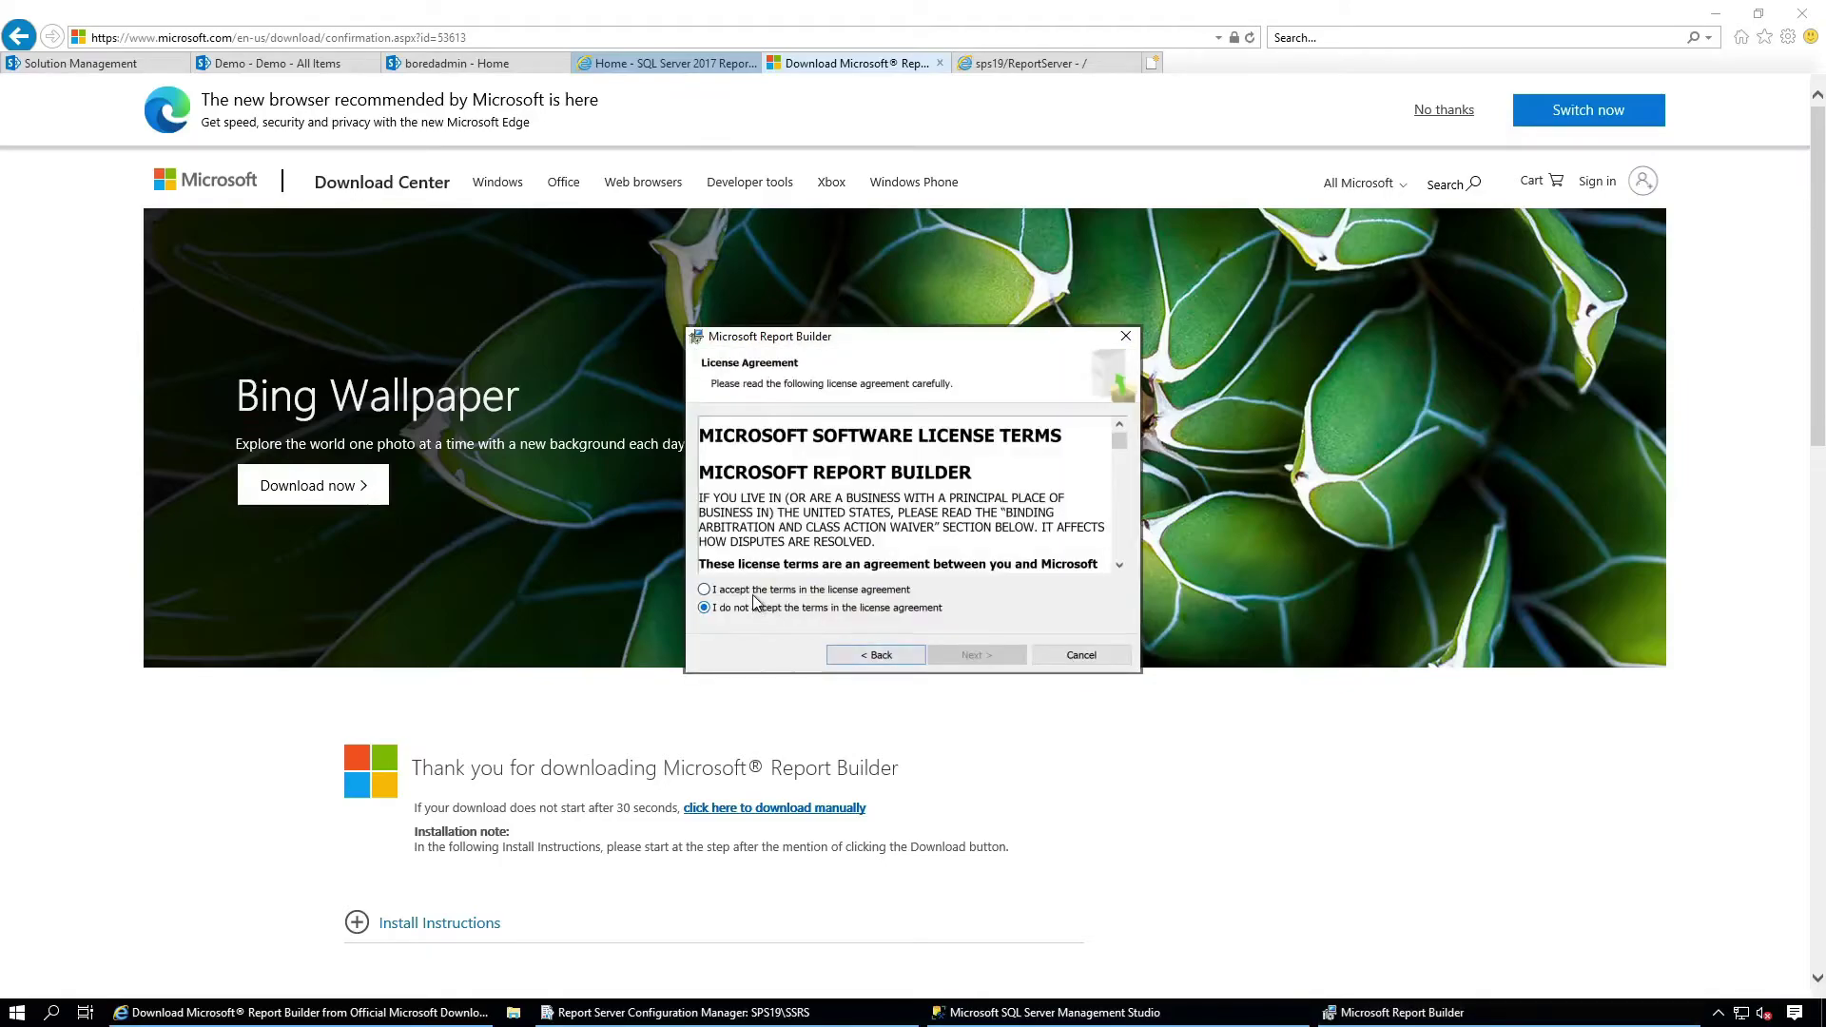
pyautogui.click(758, 590)
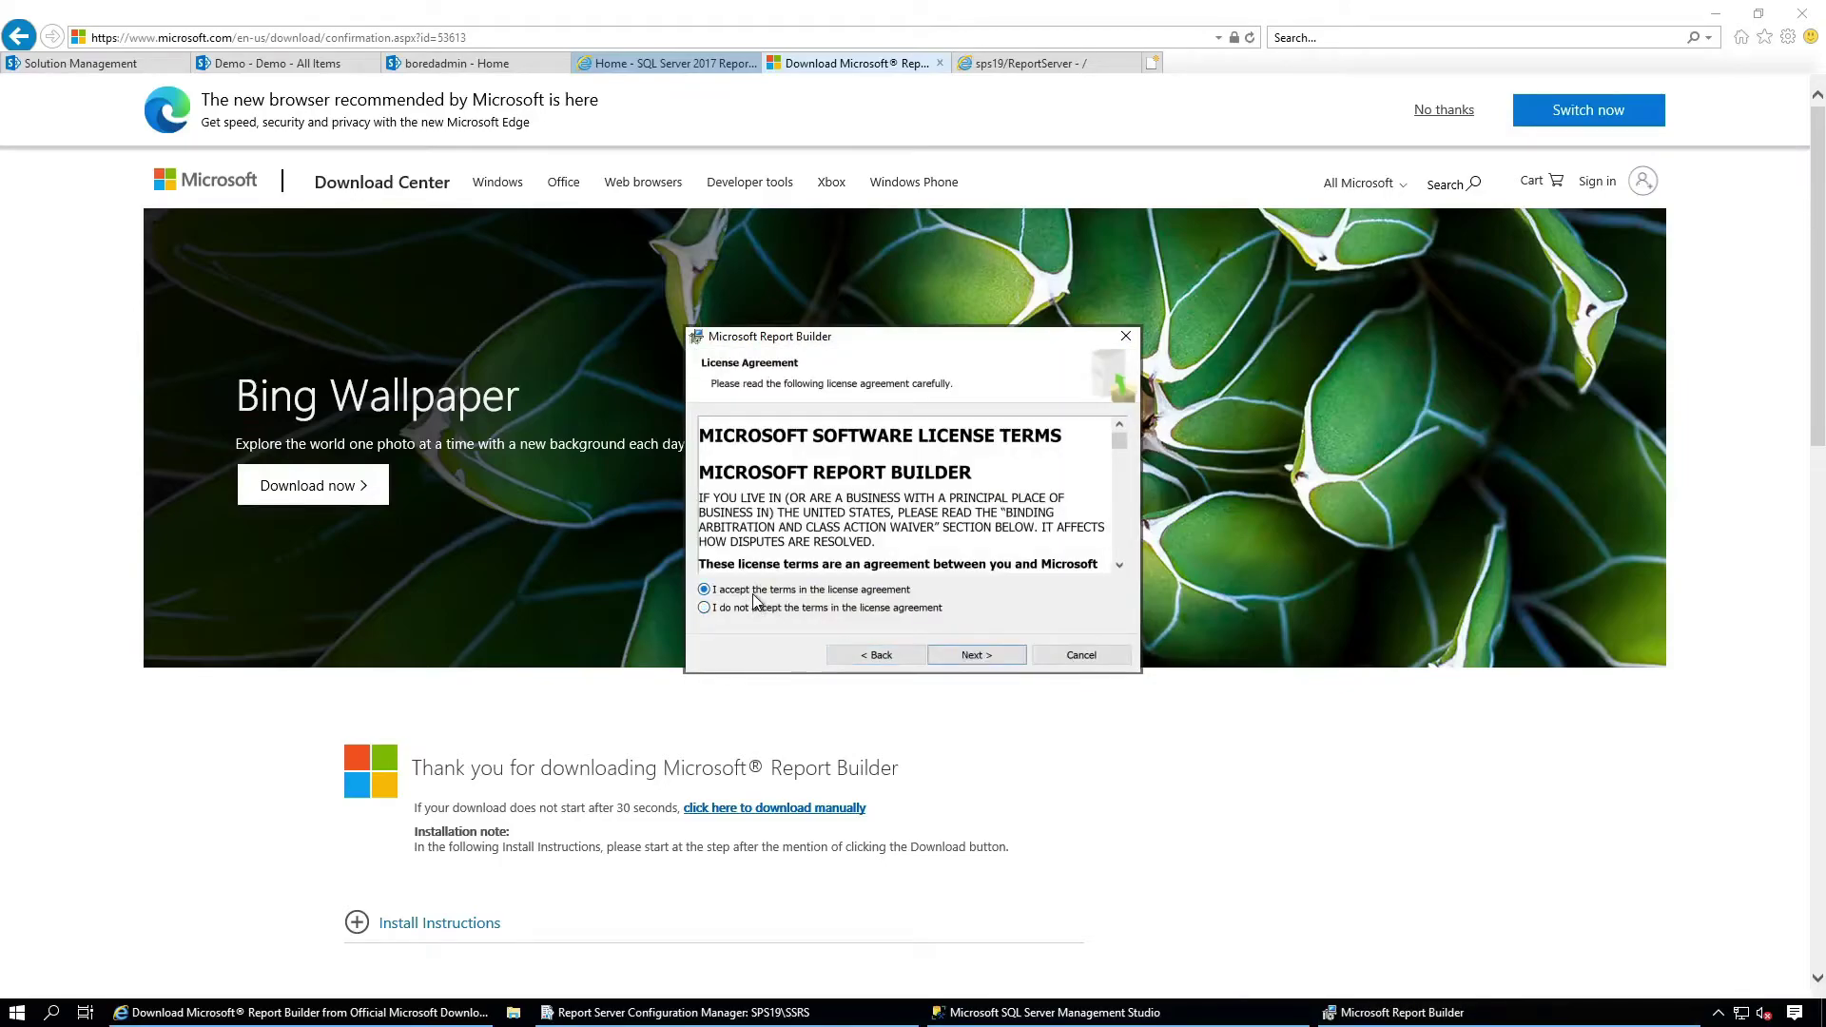
pyautogui.click(965, 656)
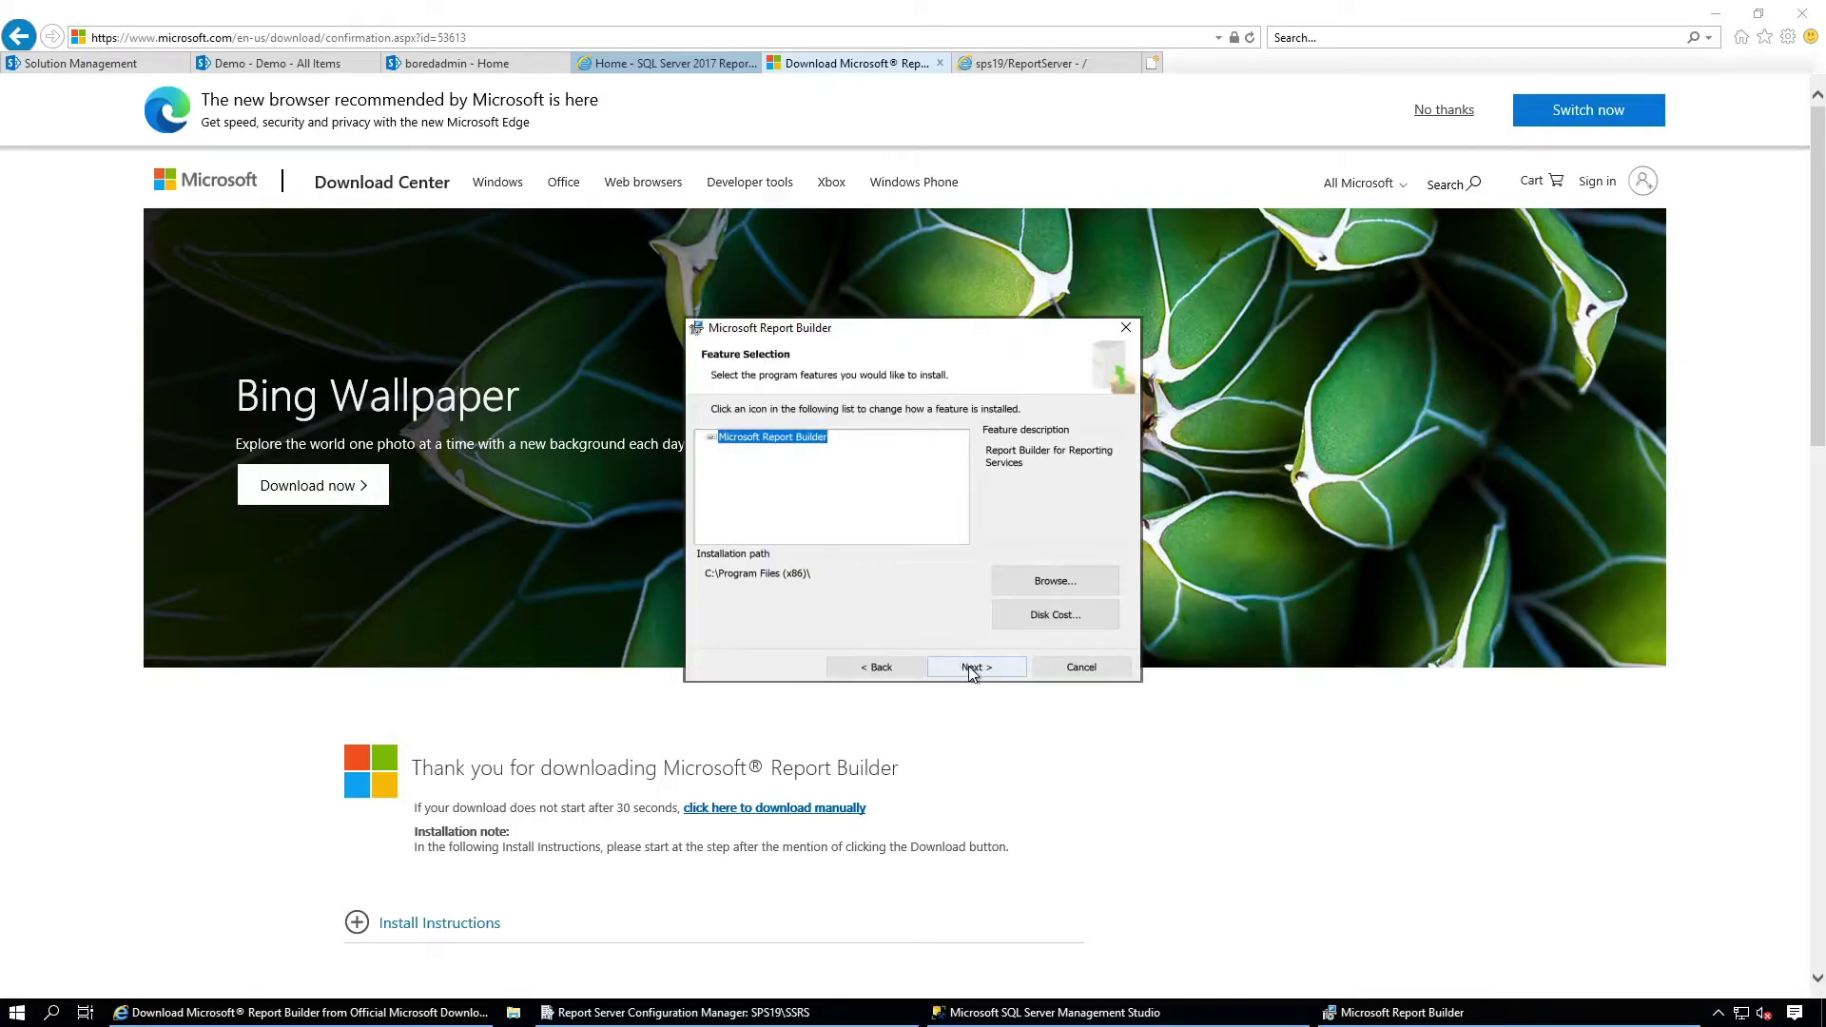
pyautogui.click(966, 668)
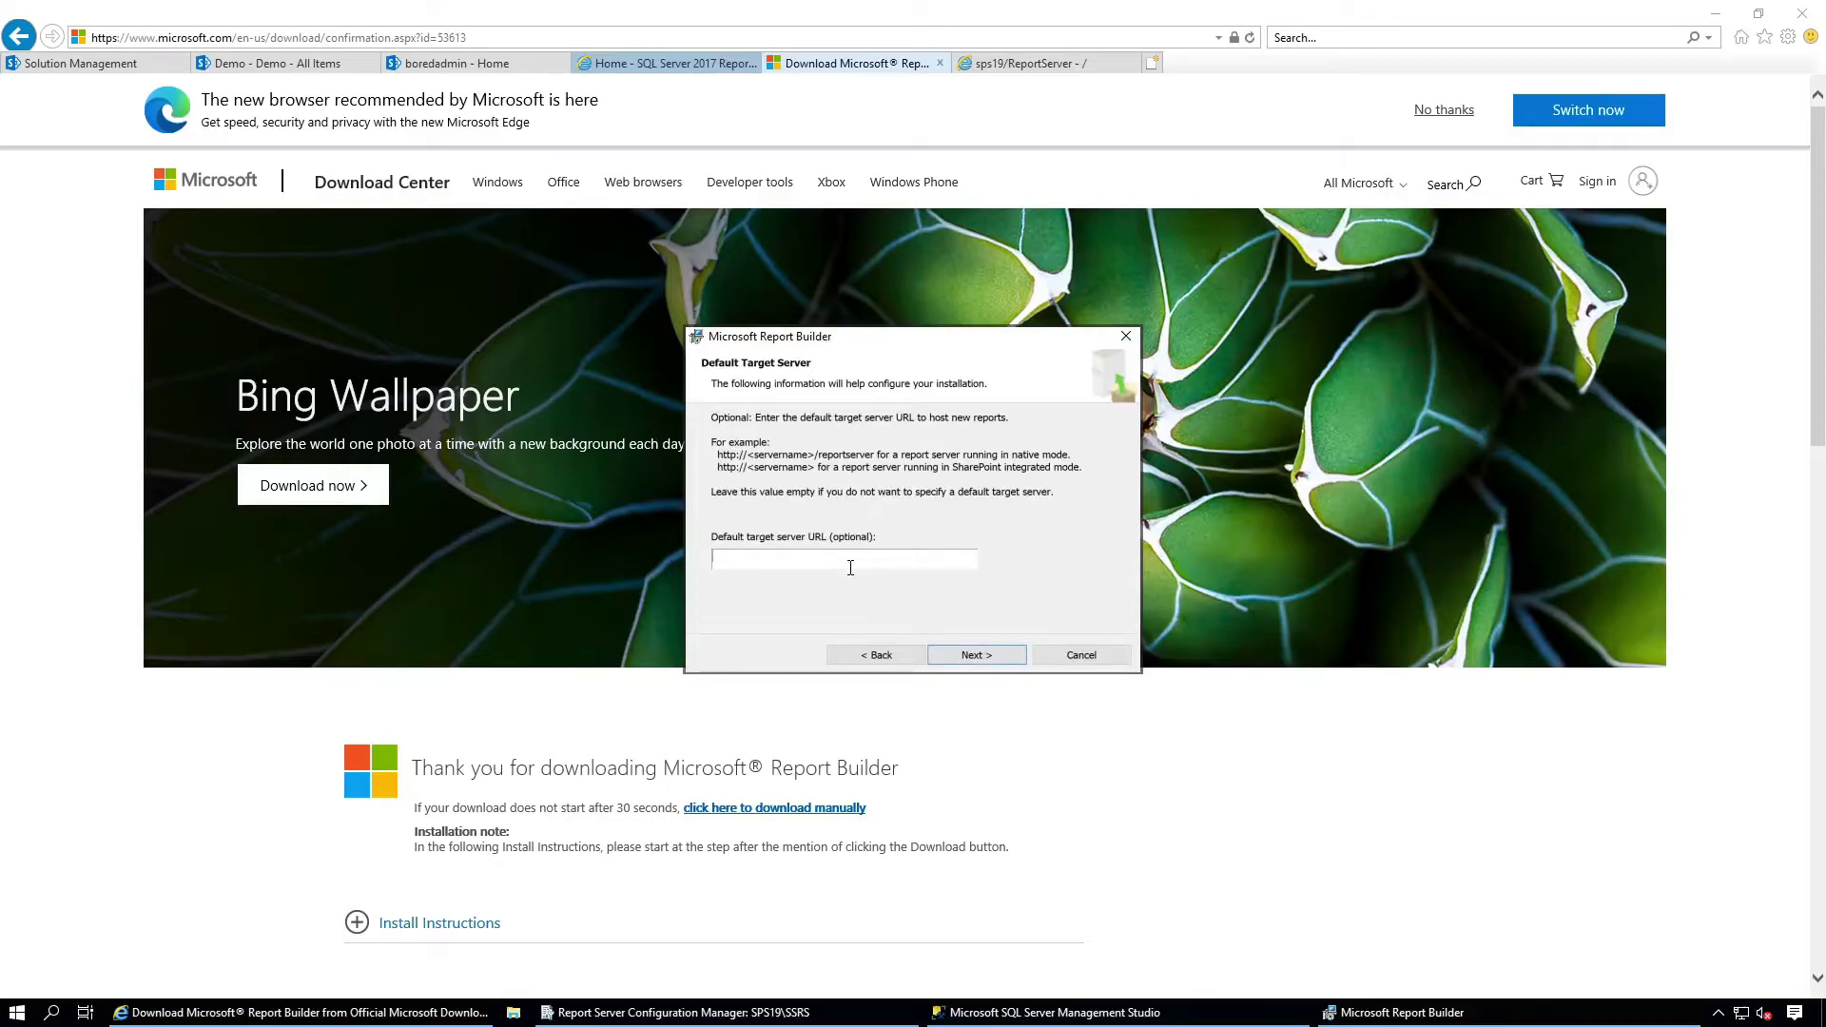
pyautogui.click(972, 656)
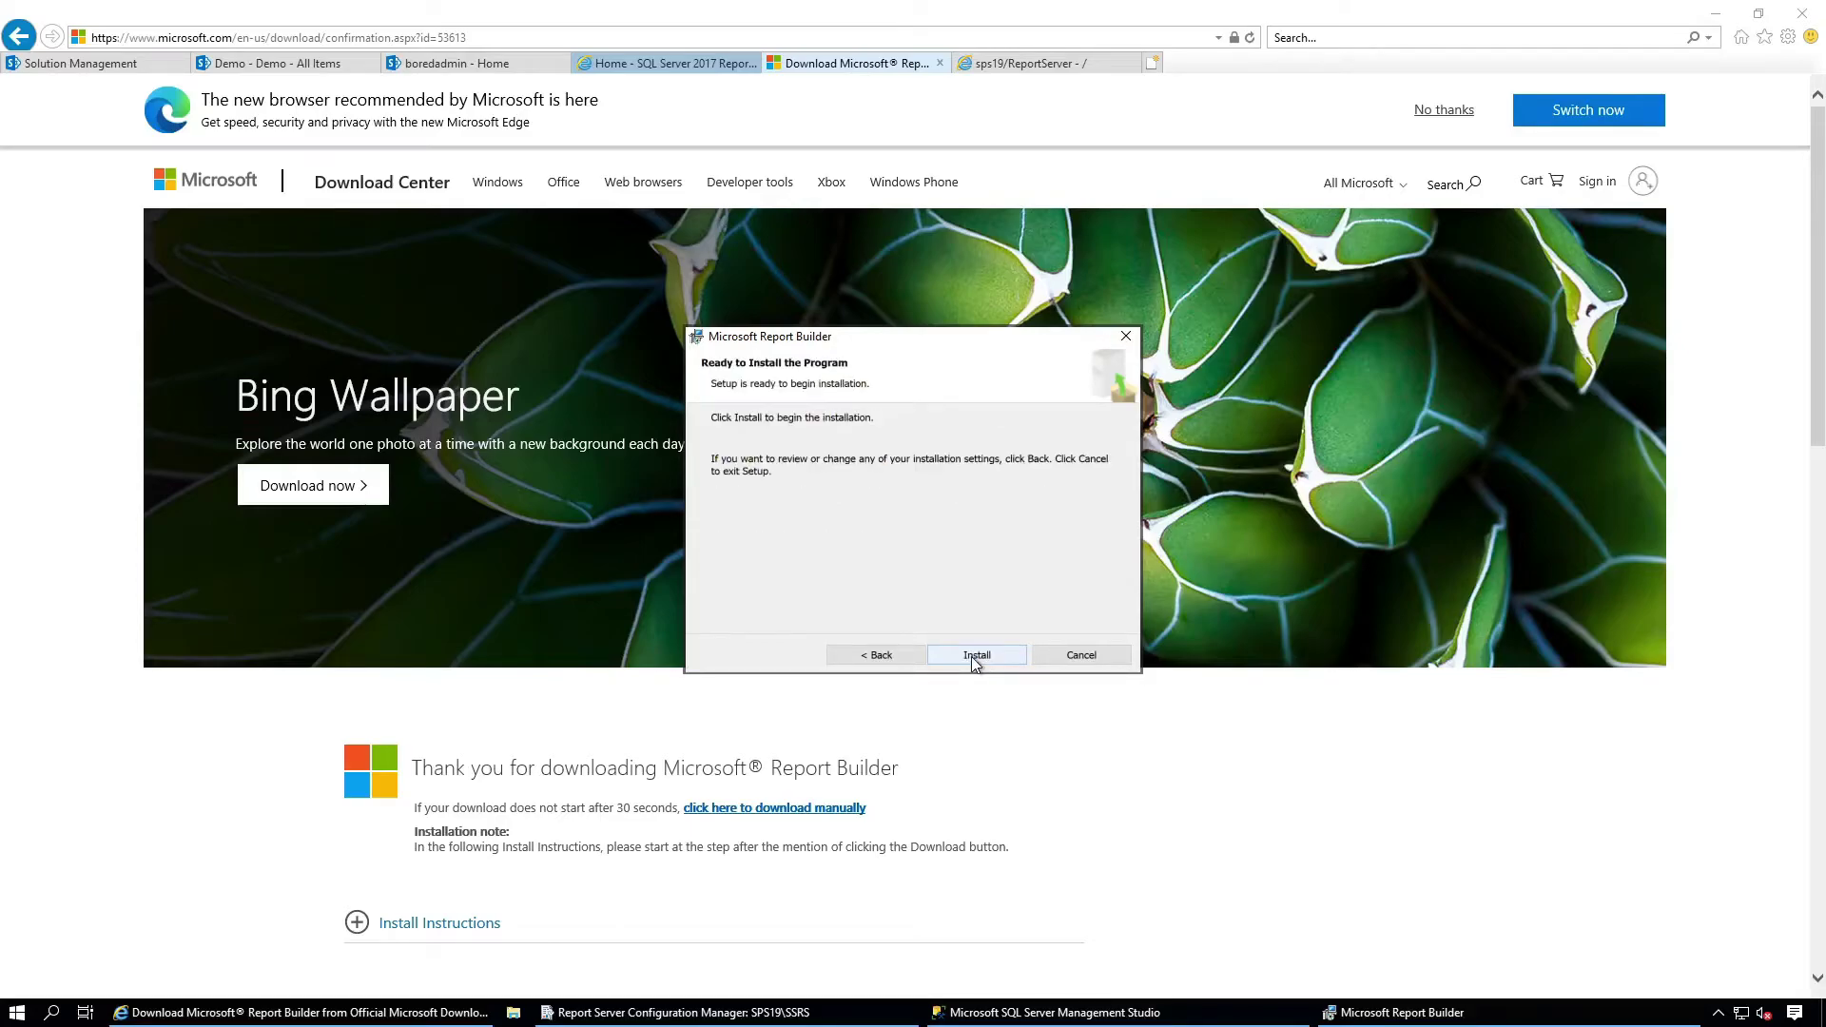
pyautogui.click(972, 656)
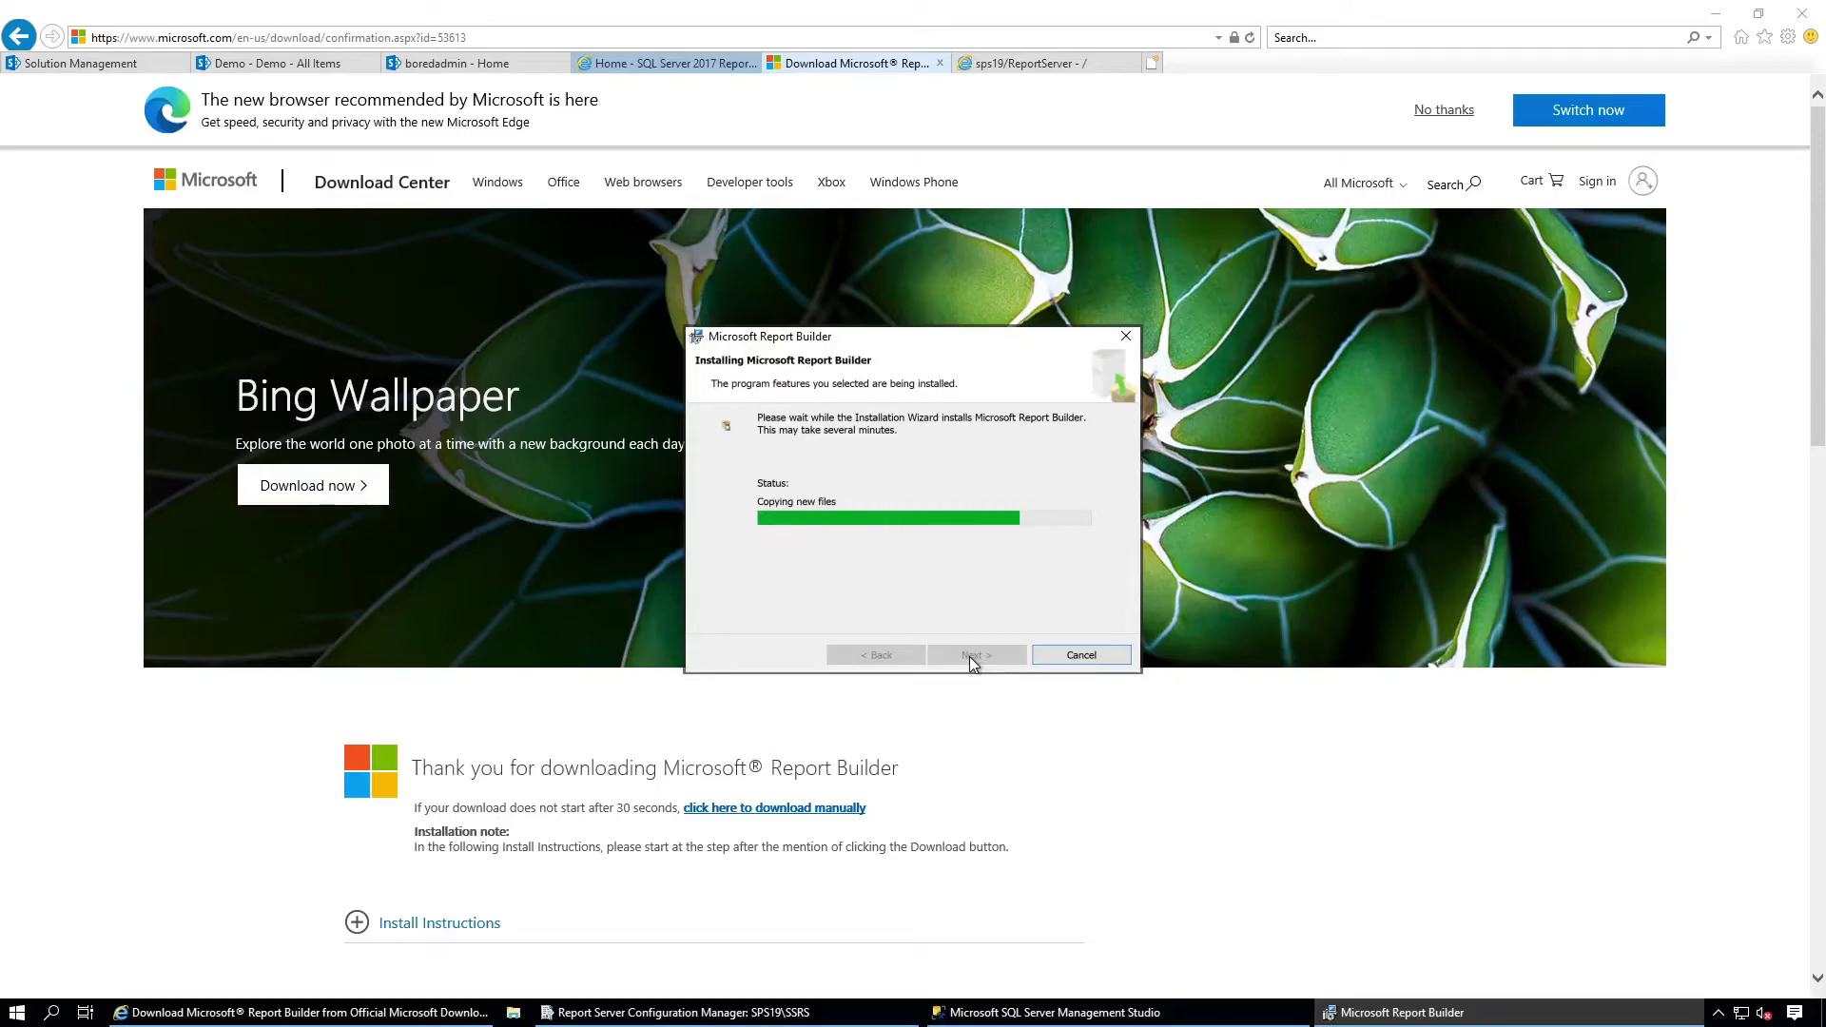
pyautogui.click(970, 656)
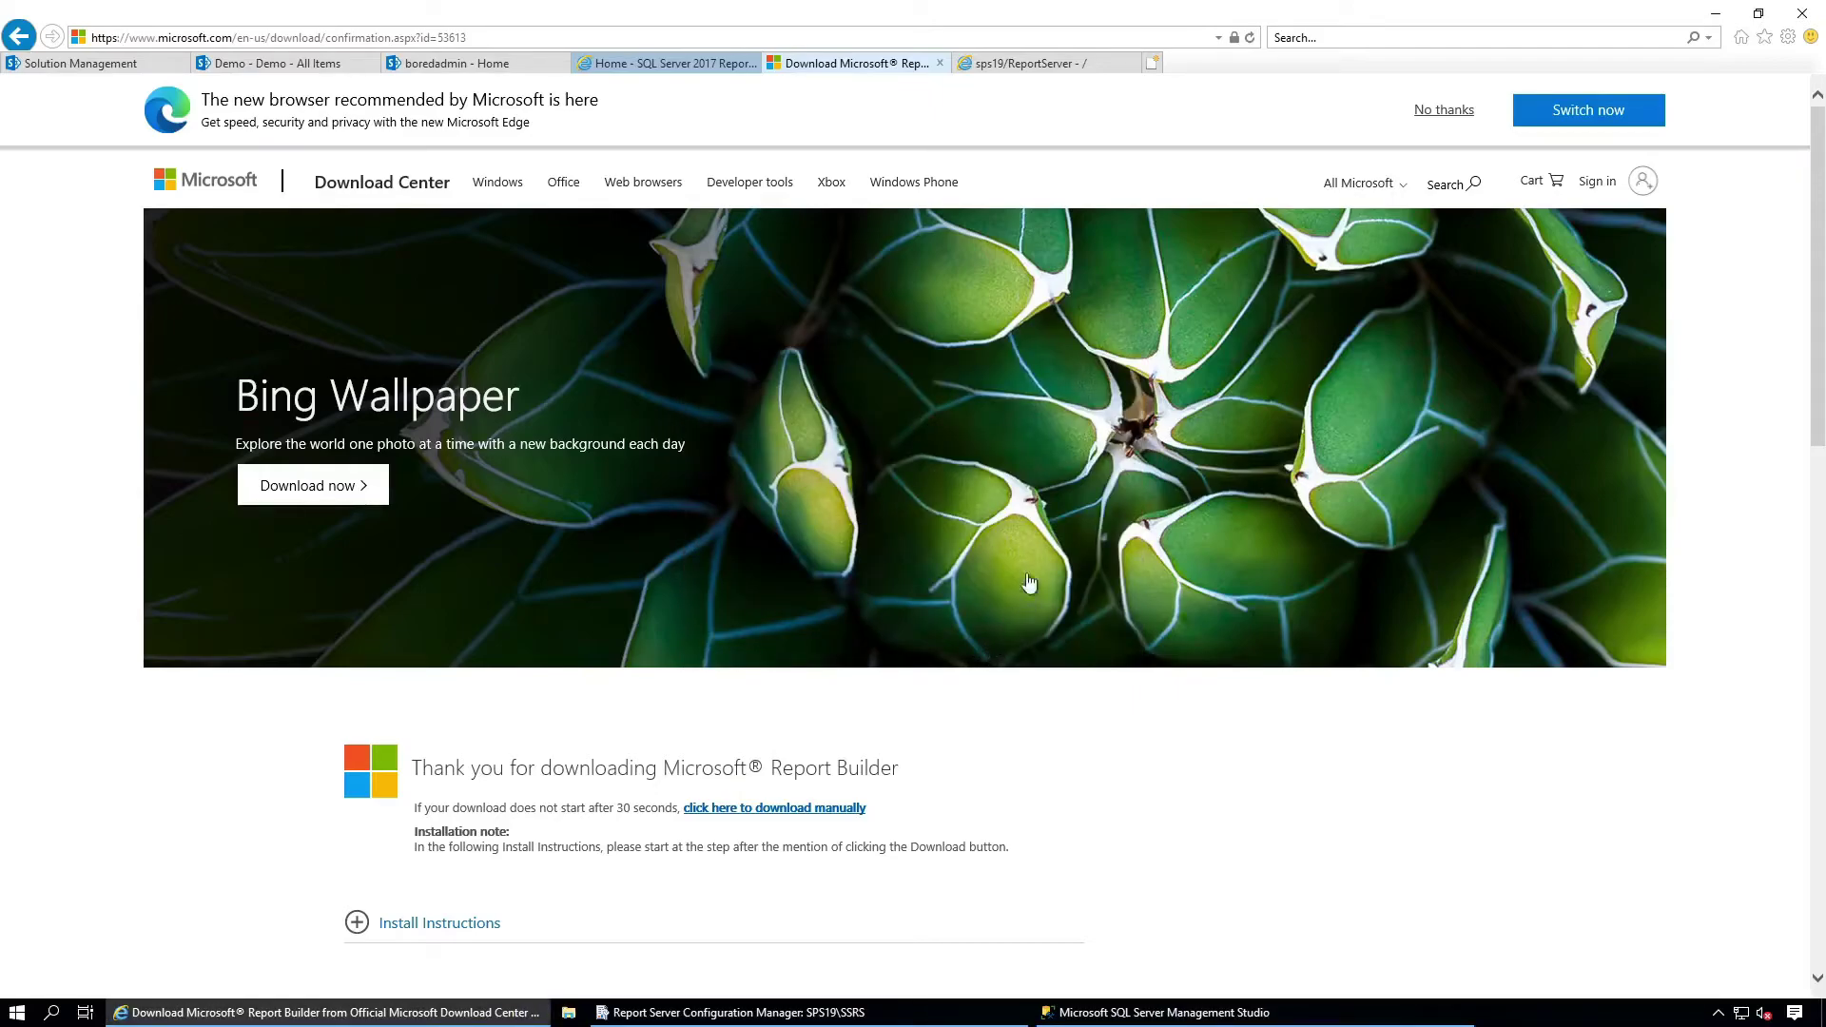
pyautogui.click(939, 63)
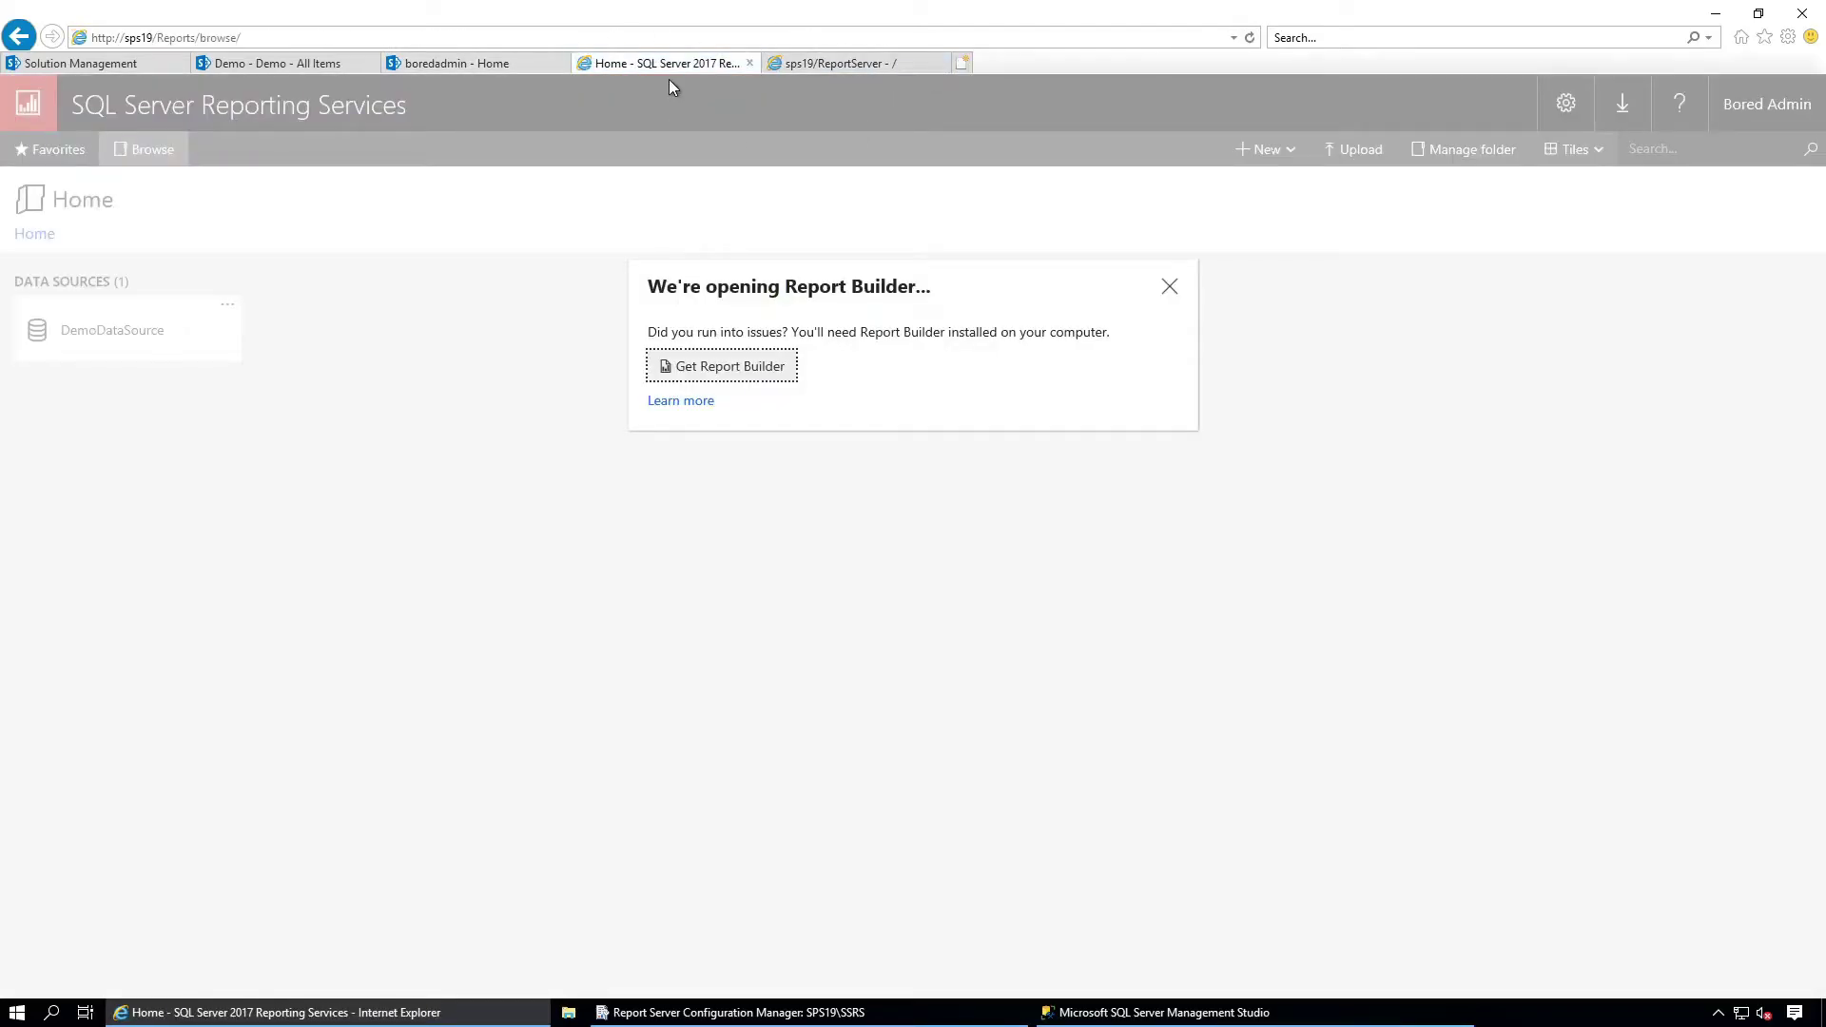
# Step: Dismiss the Report Builder notice, reload the portal home, and choose New > Dataset
pyautogui.click(1168, 287)
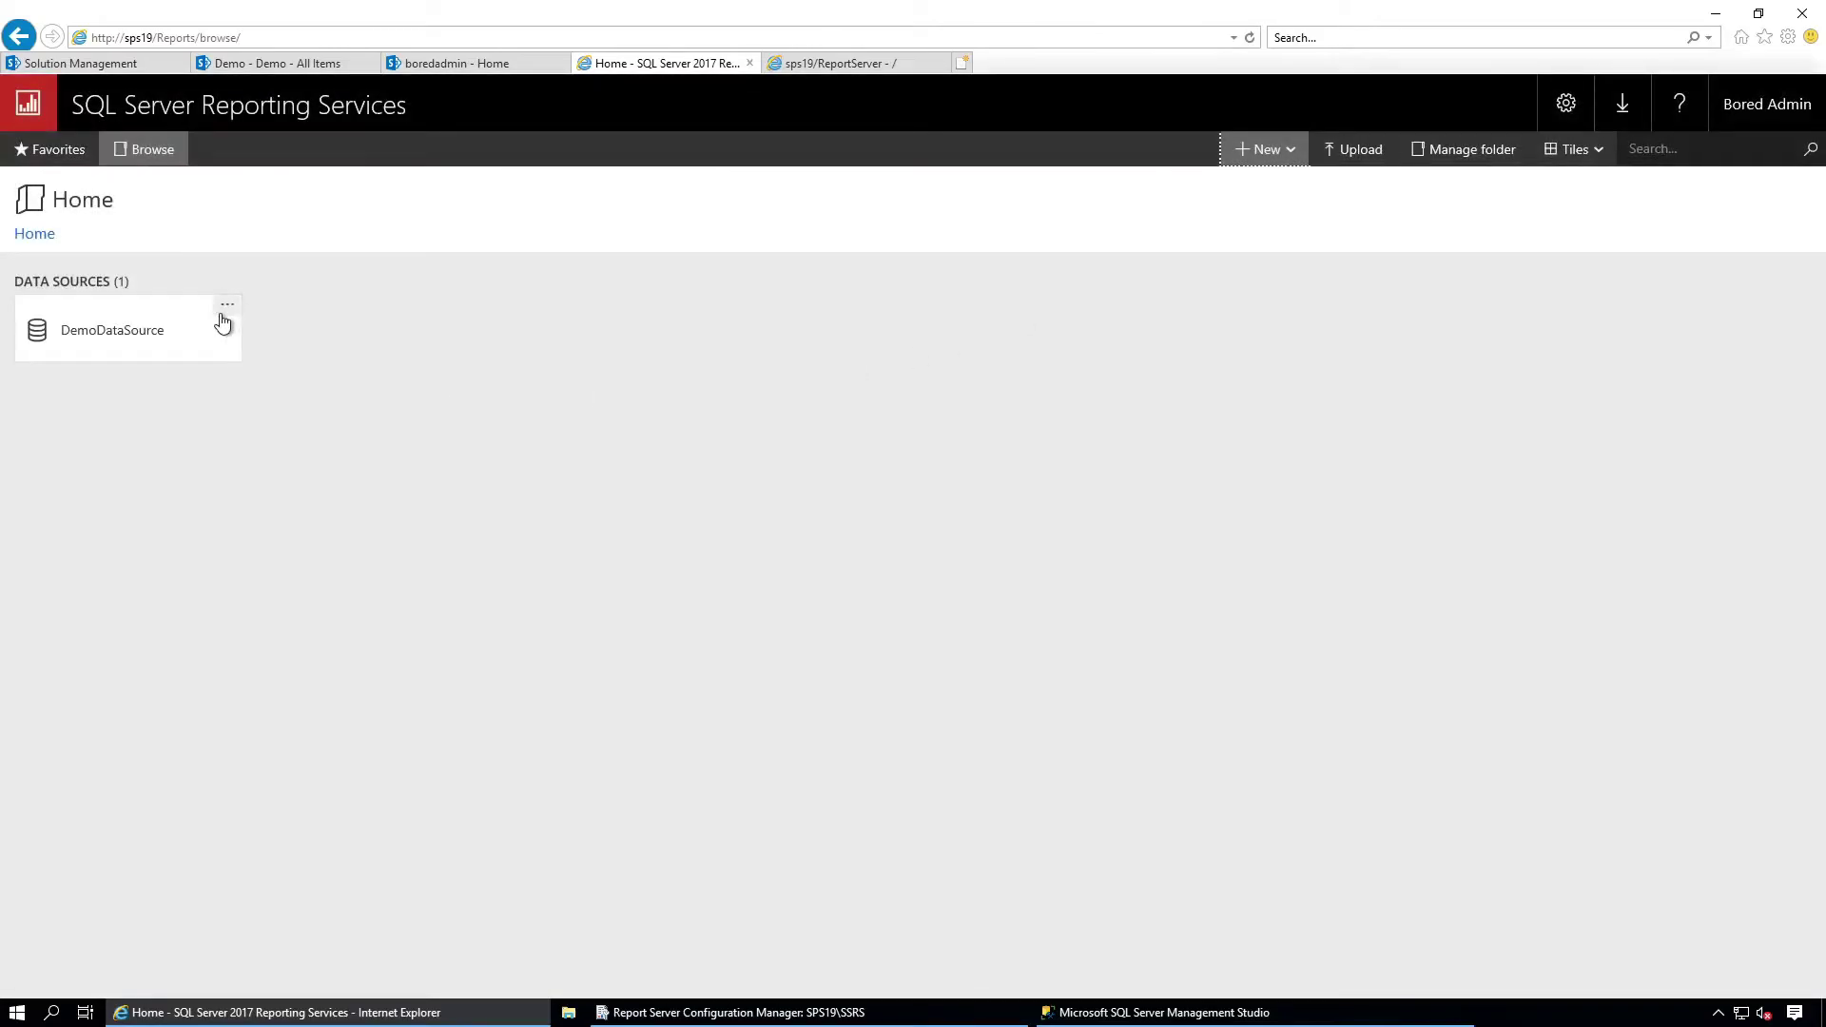
pyautogui.click(584, 36)
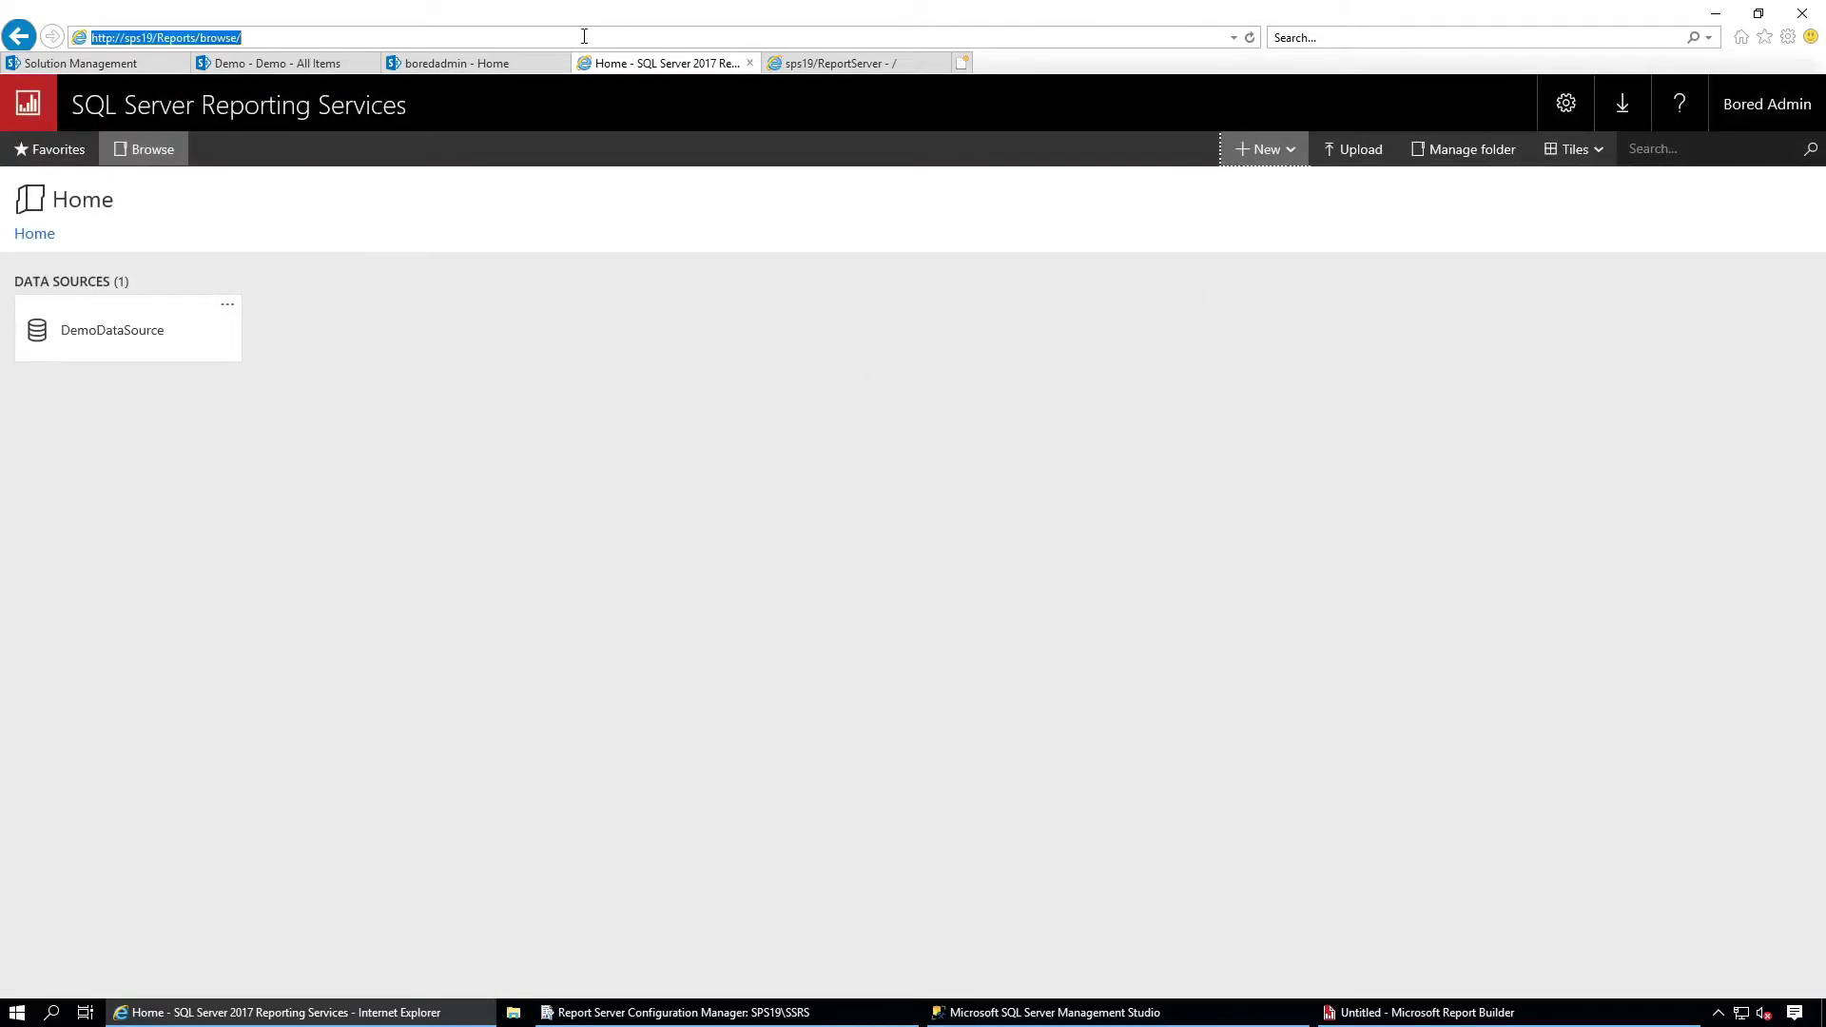
pyautogui.press('Return')
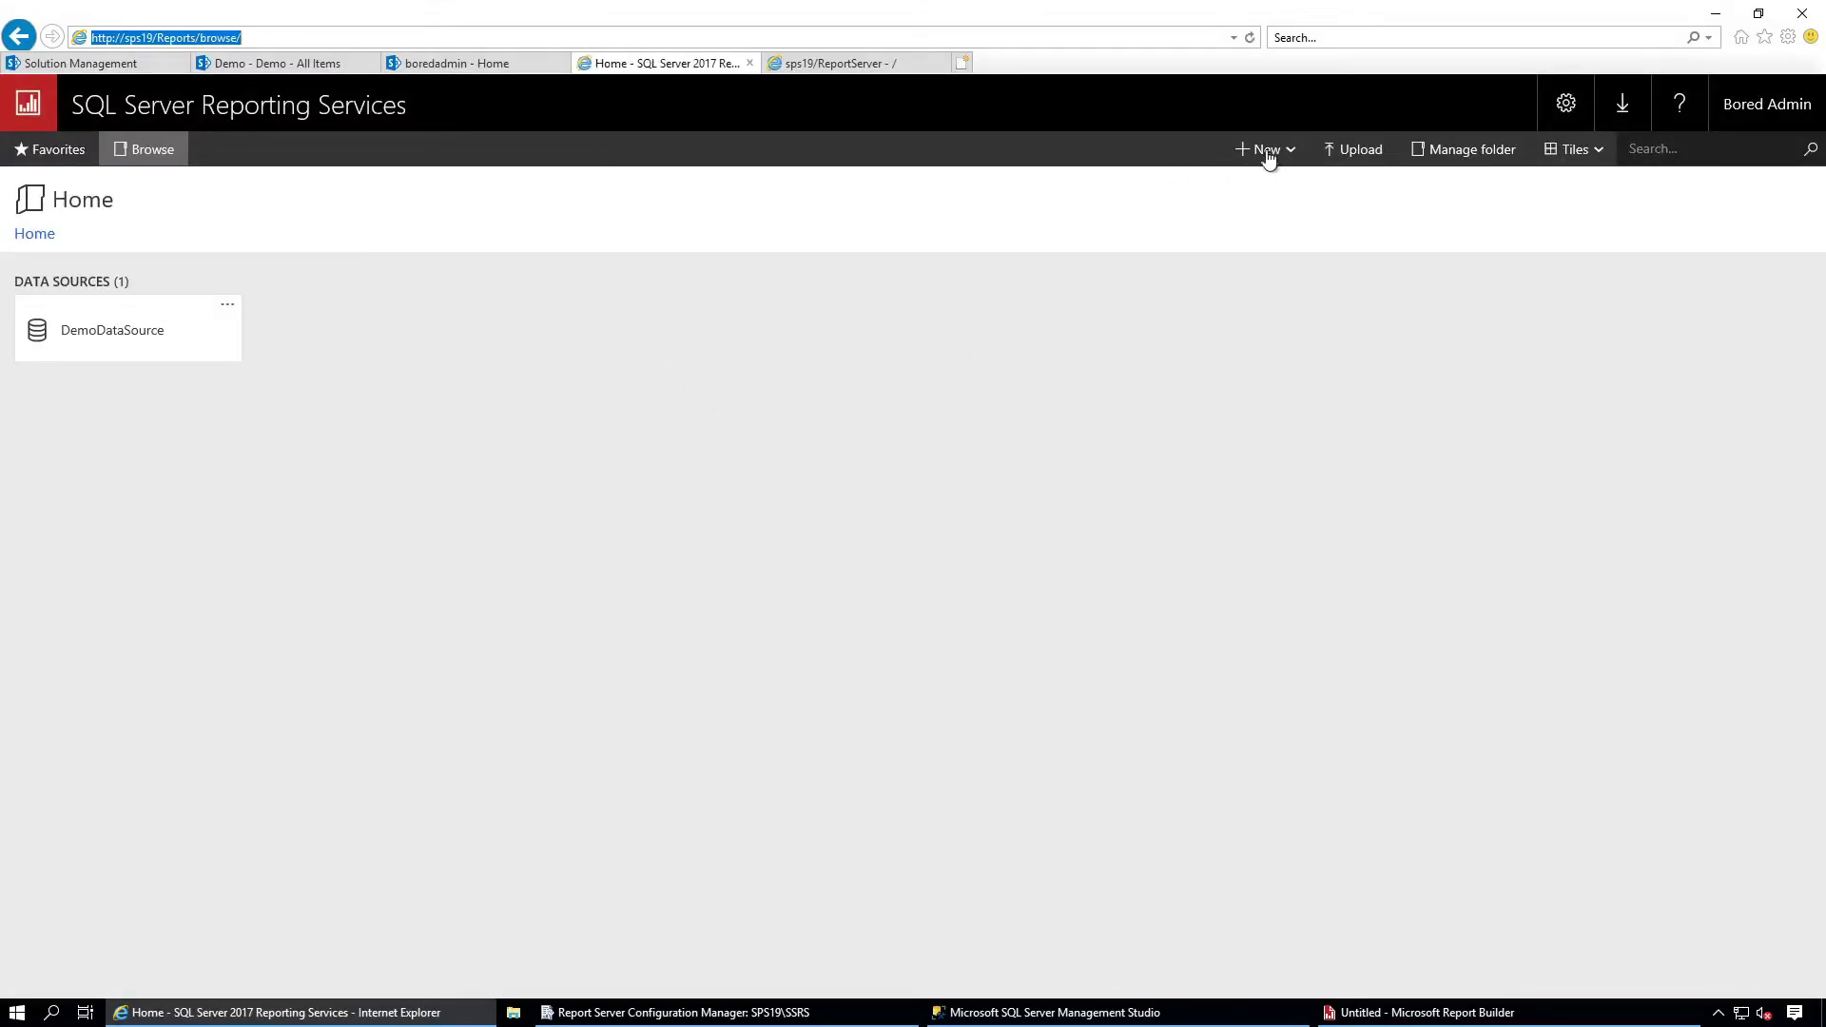
pyautogui.click(1292, 152)
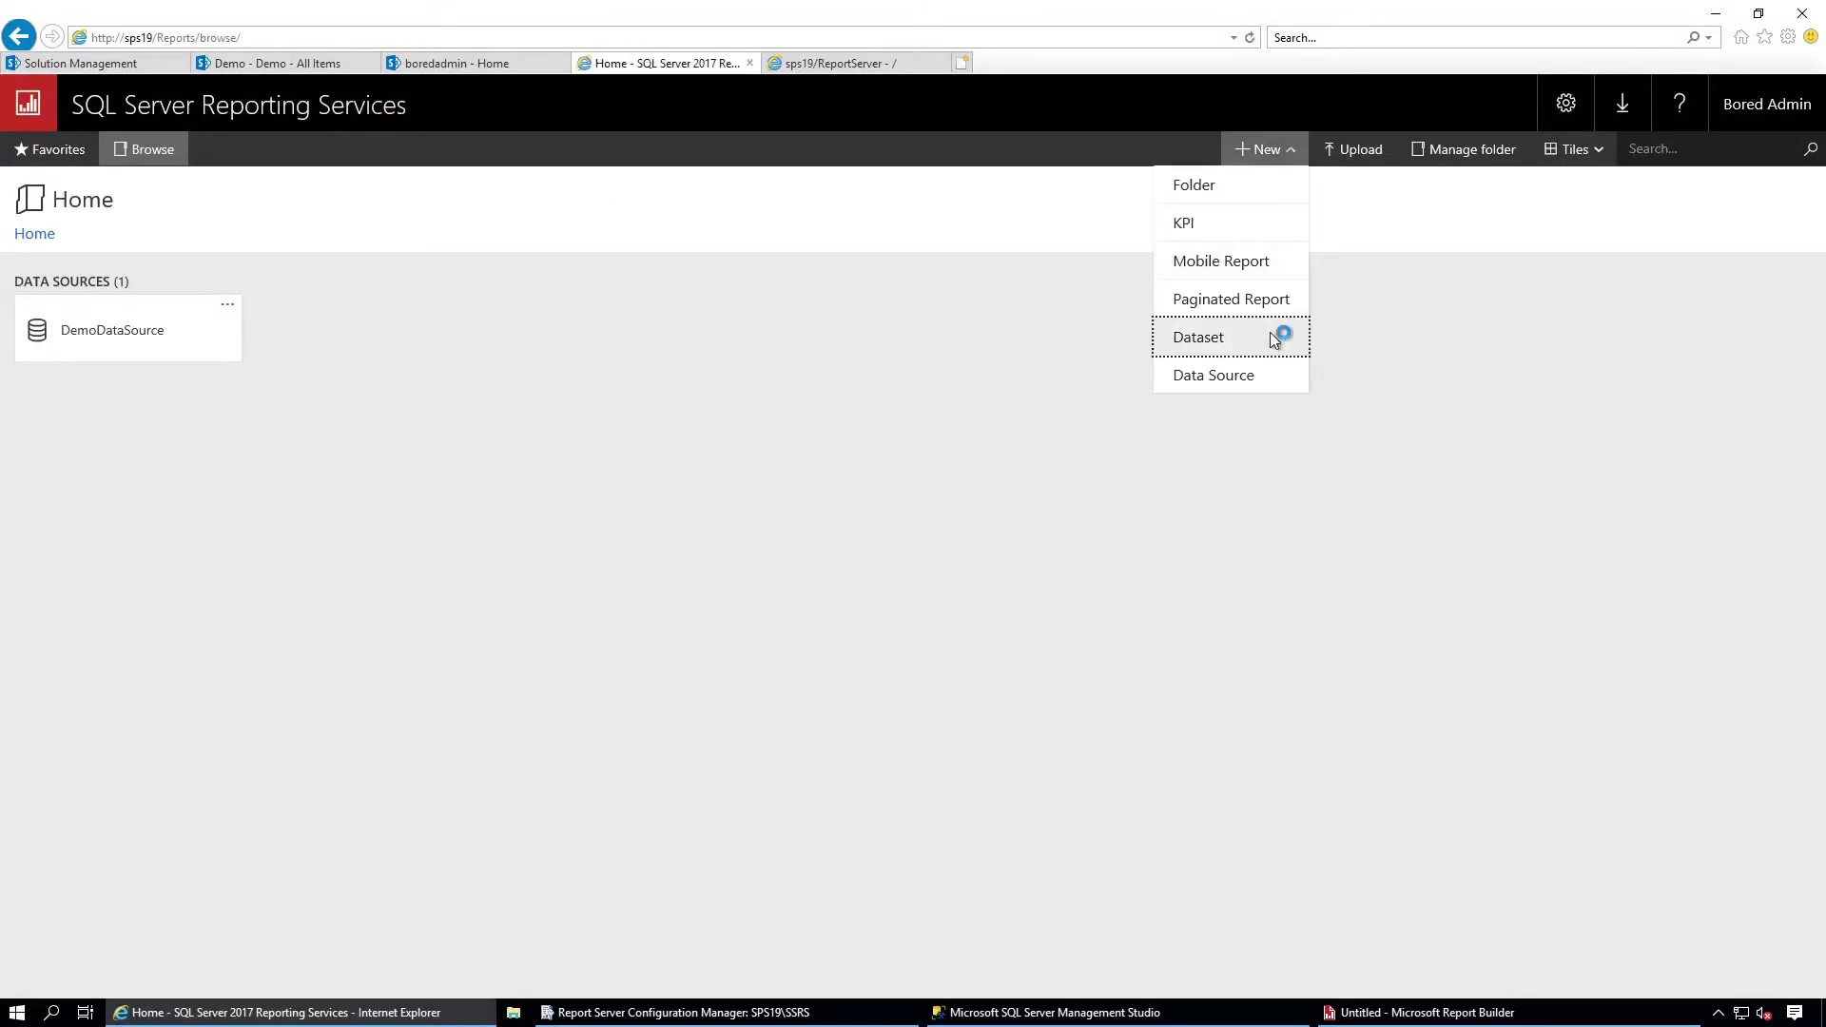
pyautogui.click(1270, 333)
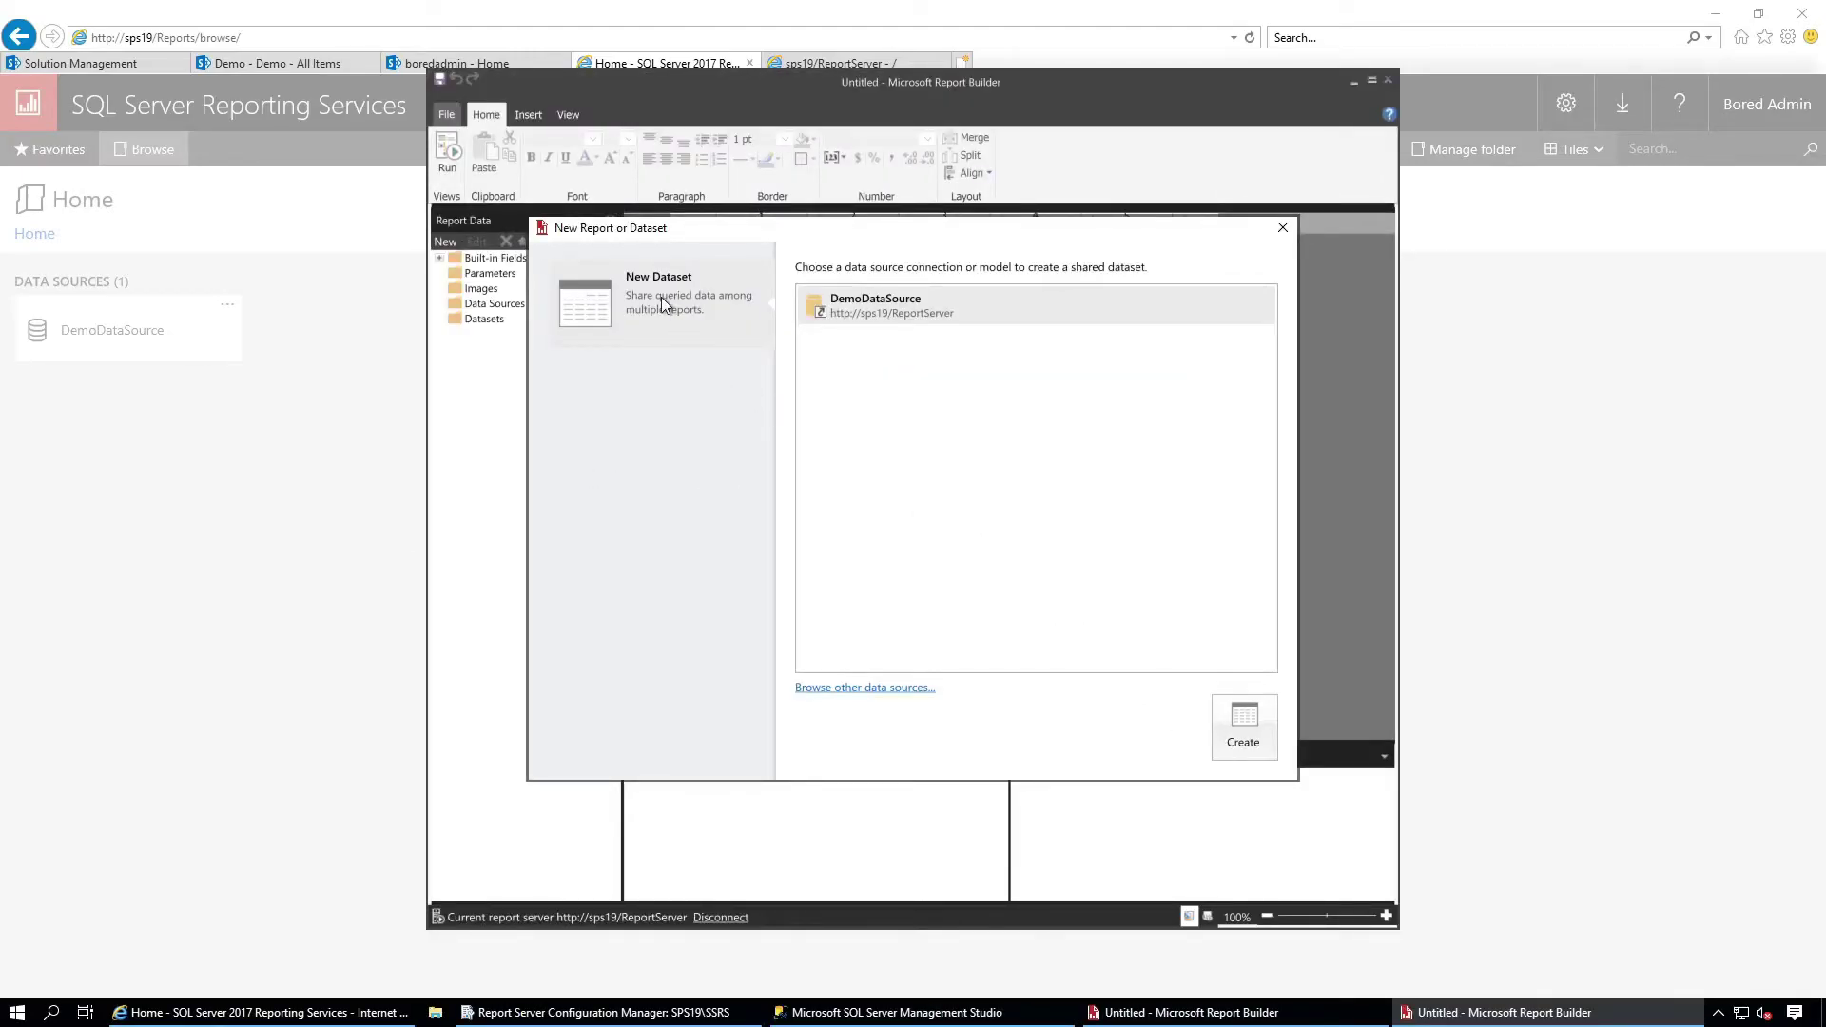
# Step: Create the dataset on DemoDataSource, connecting as the current Windows user
pyautogui.click(1232, 737)
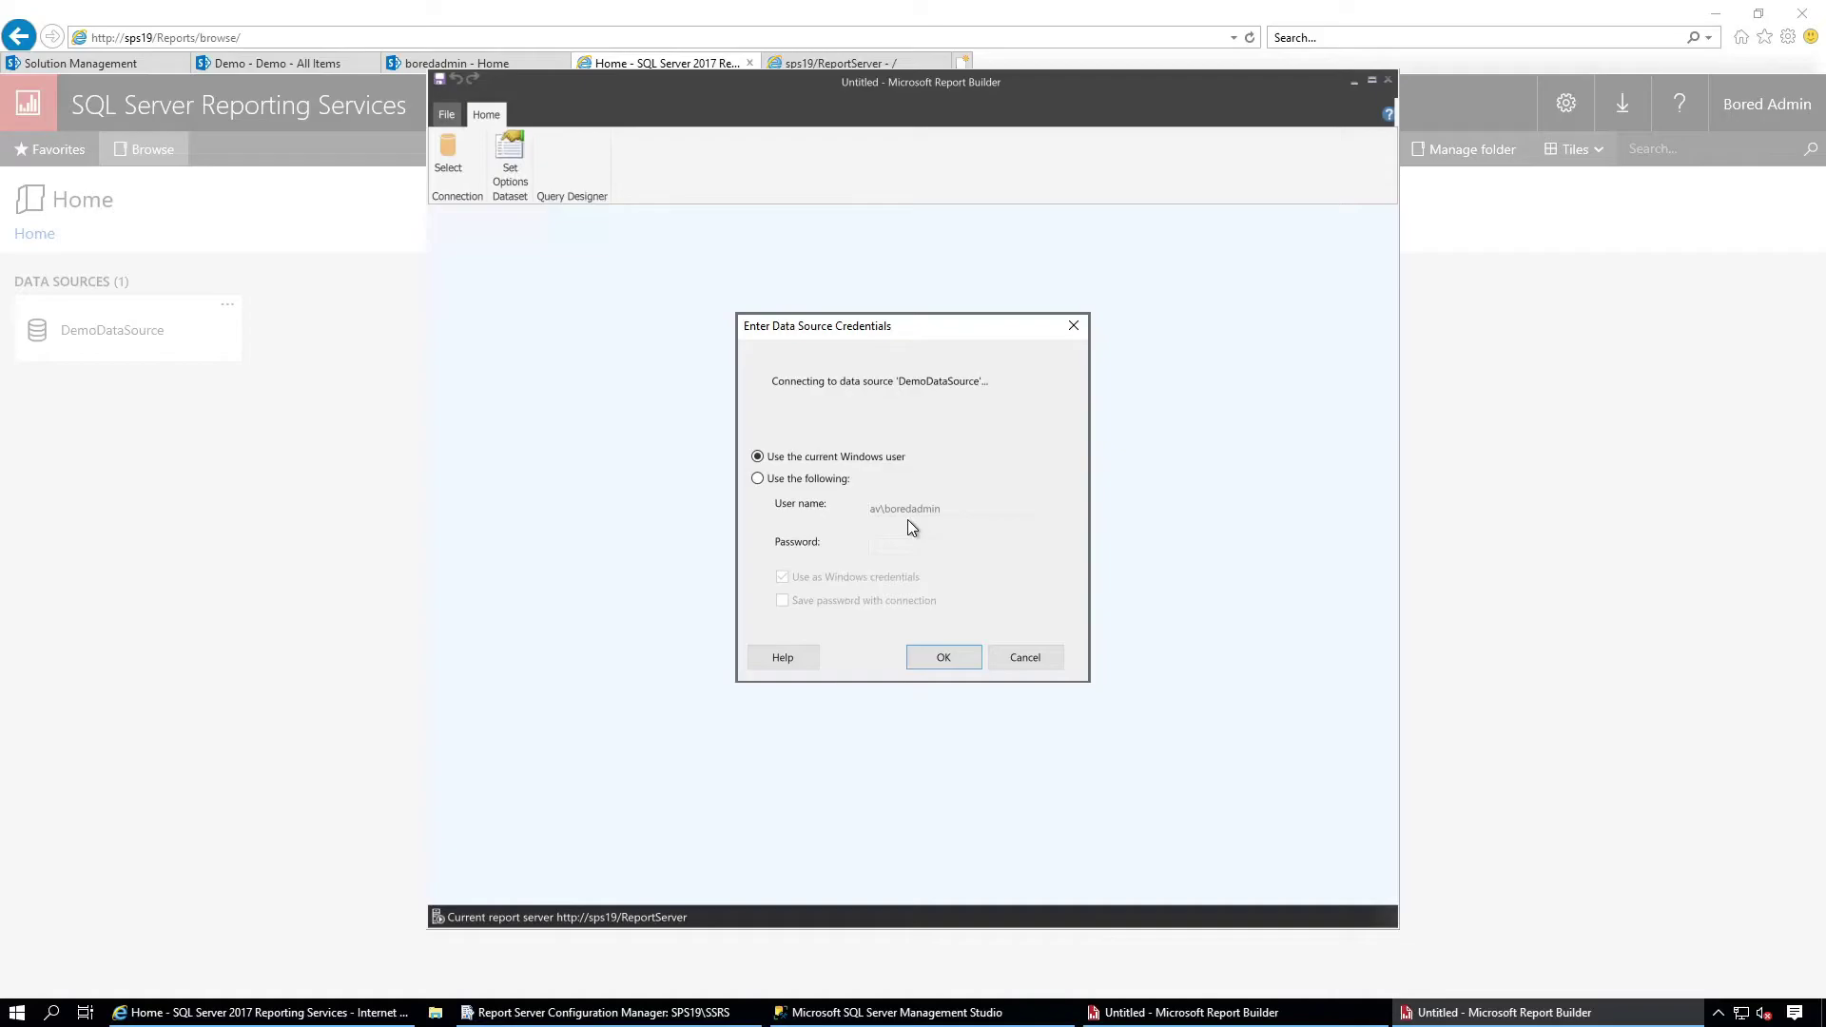
pyautogui.click(814, 480)
pyautogui.click(831, 460)
pyautogui.click(945, 659)
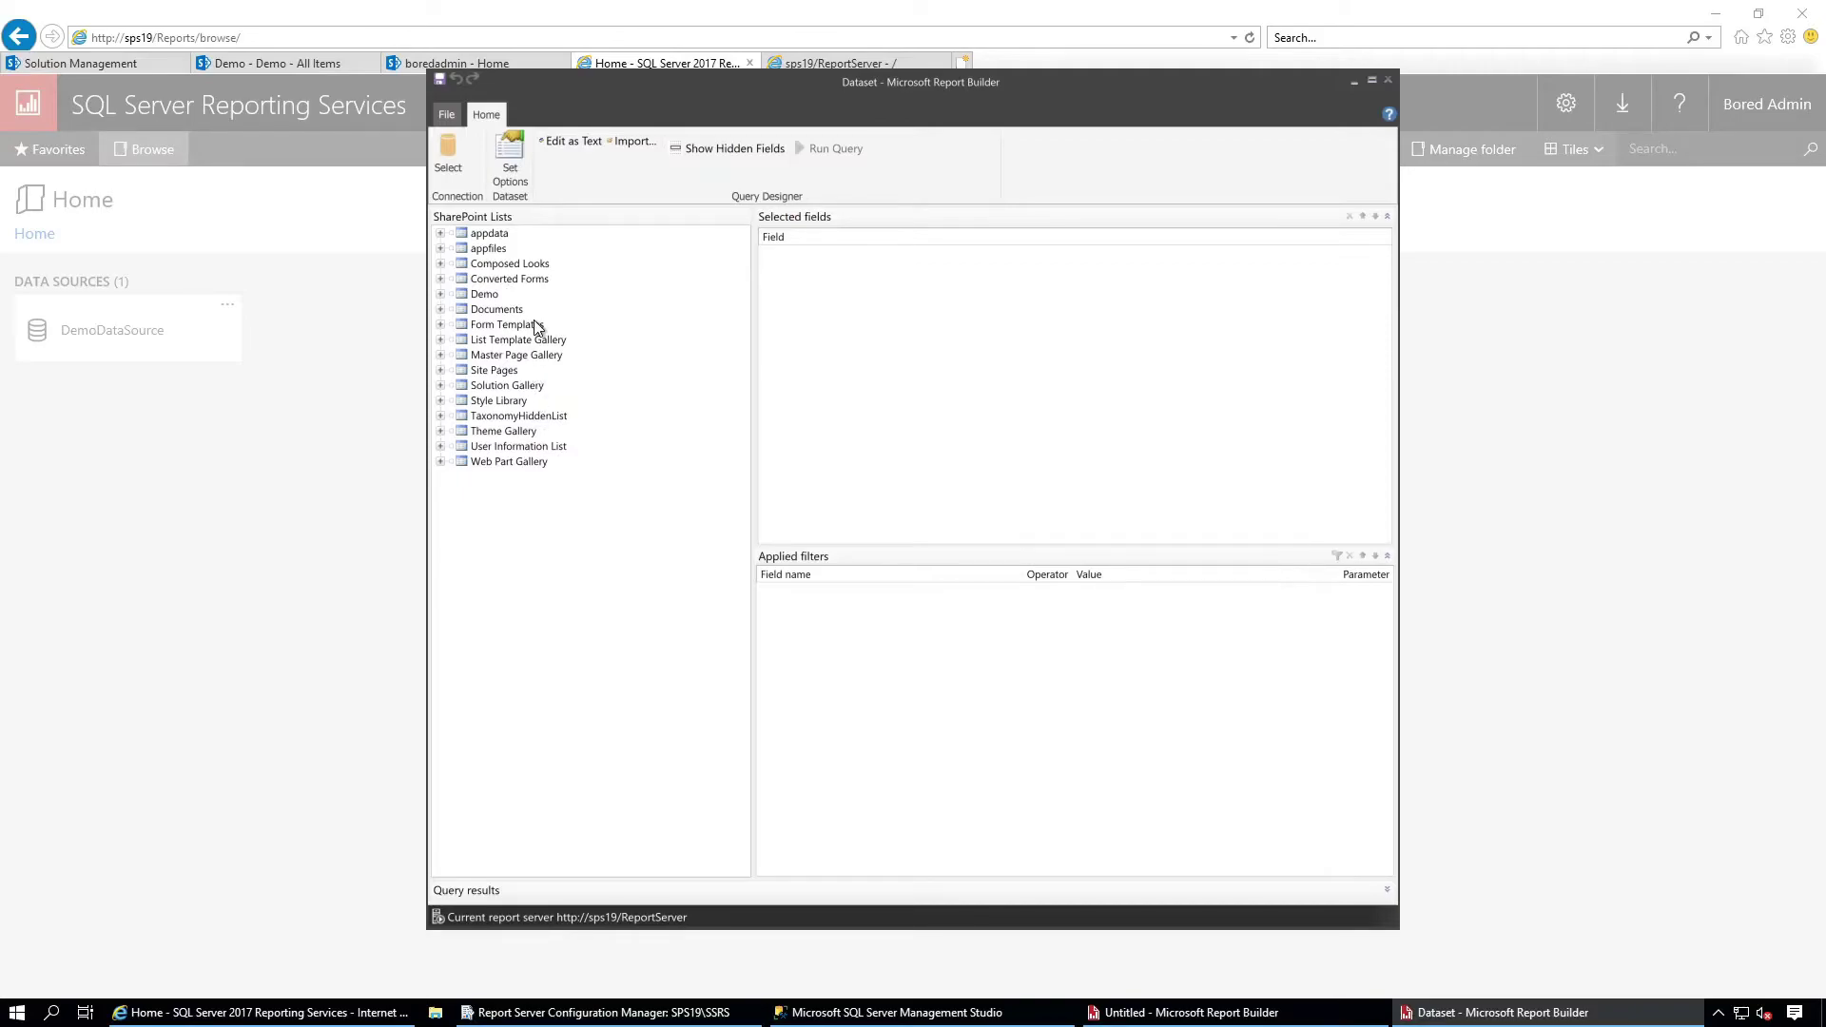
# Step: Expand the Demo list and select the Title, Date, ID, Created and Created By fields
pyautogui.doubleClick(485, 295)
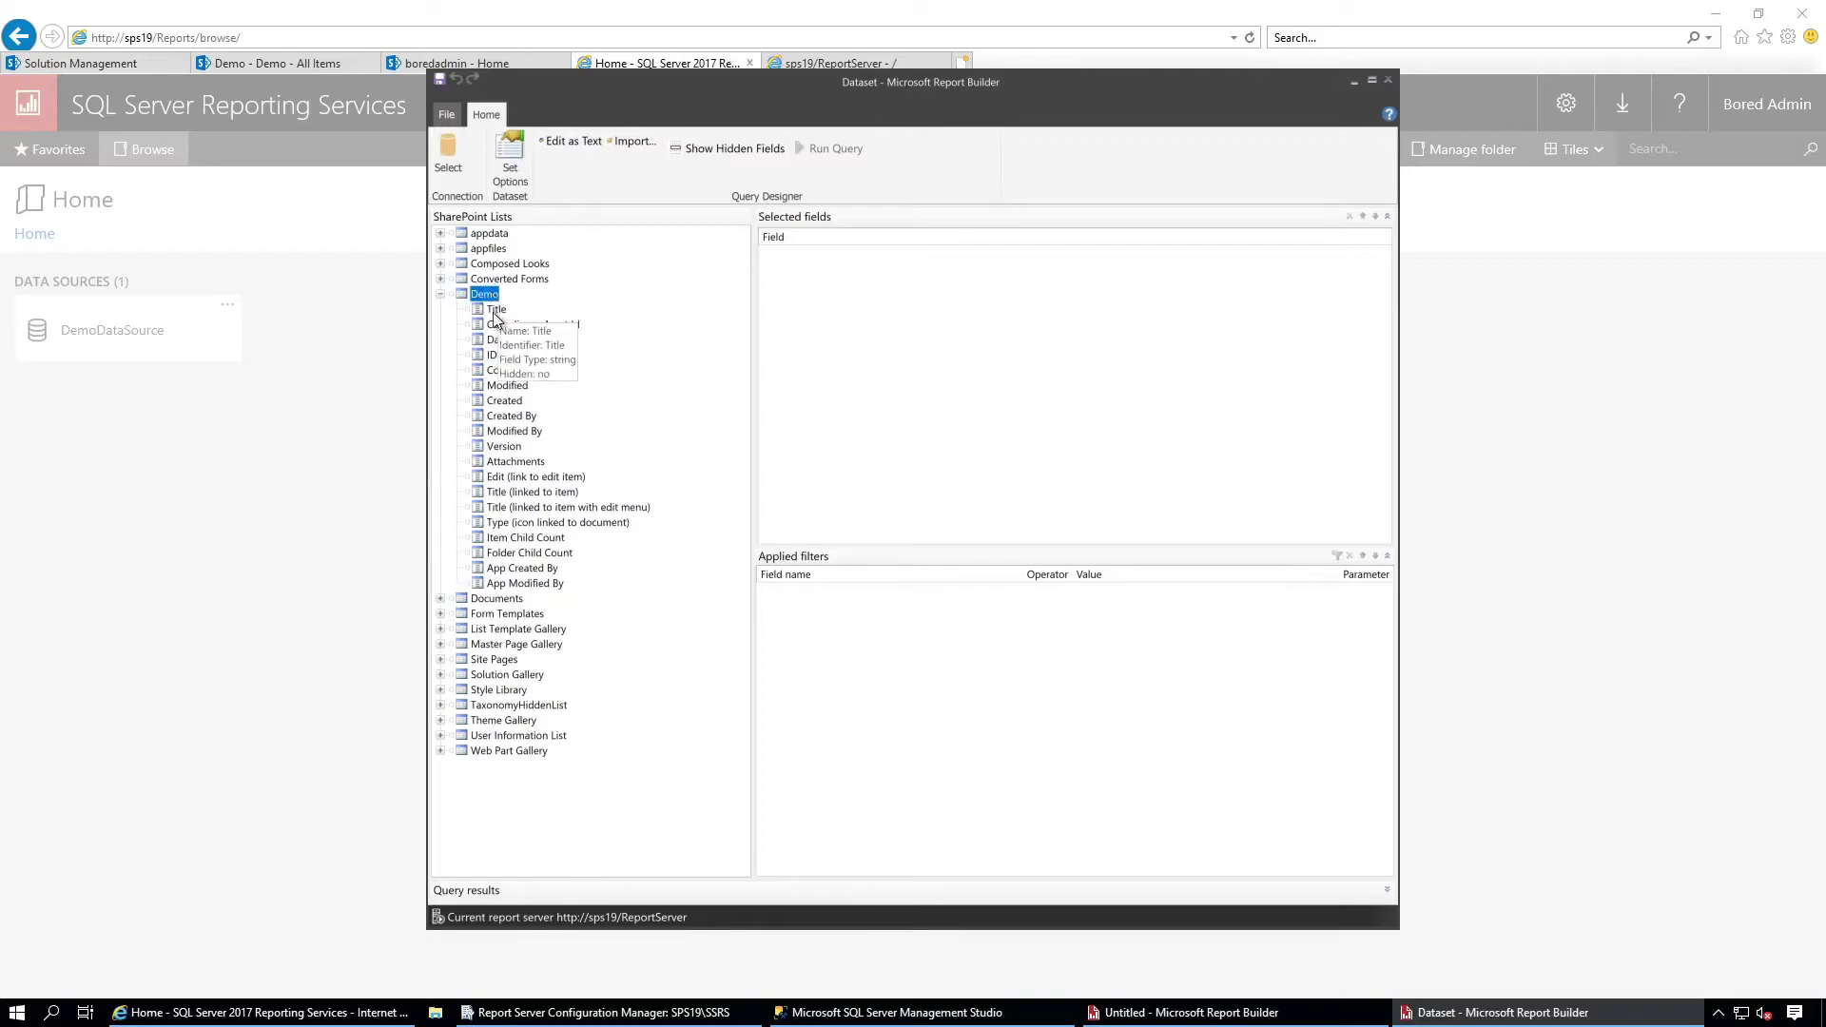
pyautogui.doubleClick(471, 311)
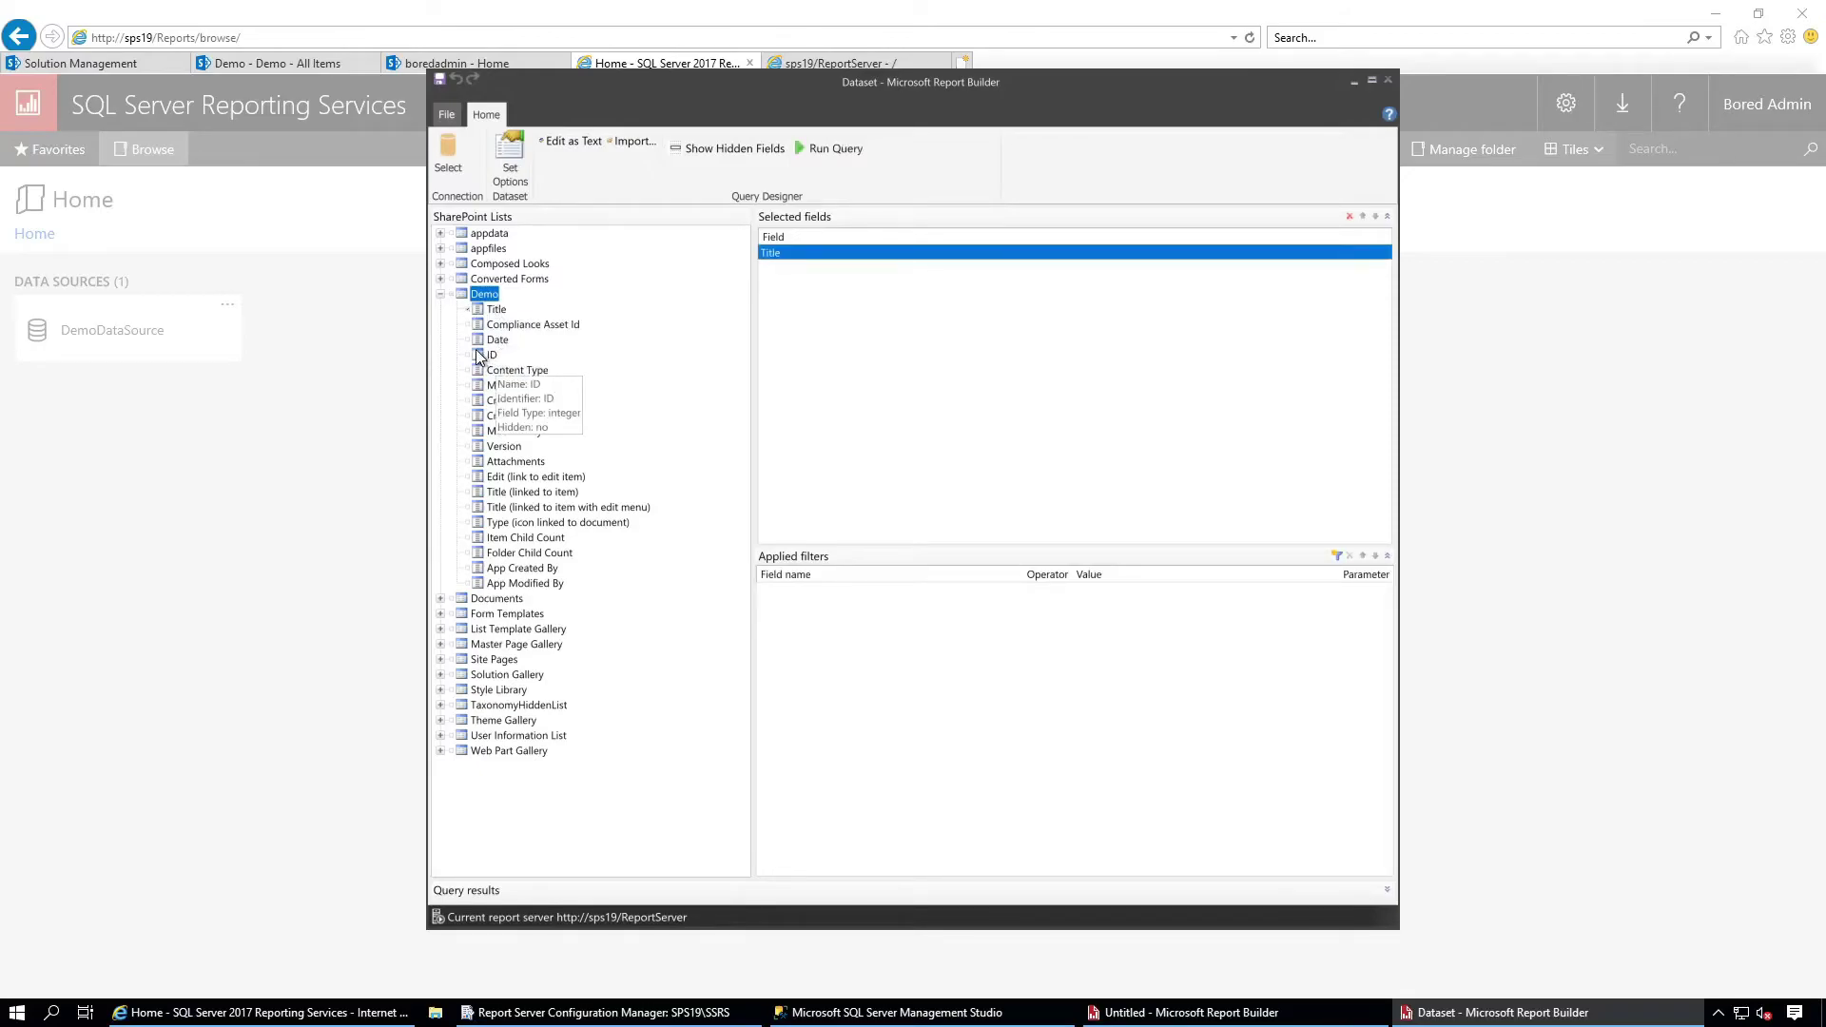
pyautogui.doubleClick(471, 342)
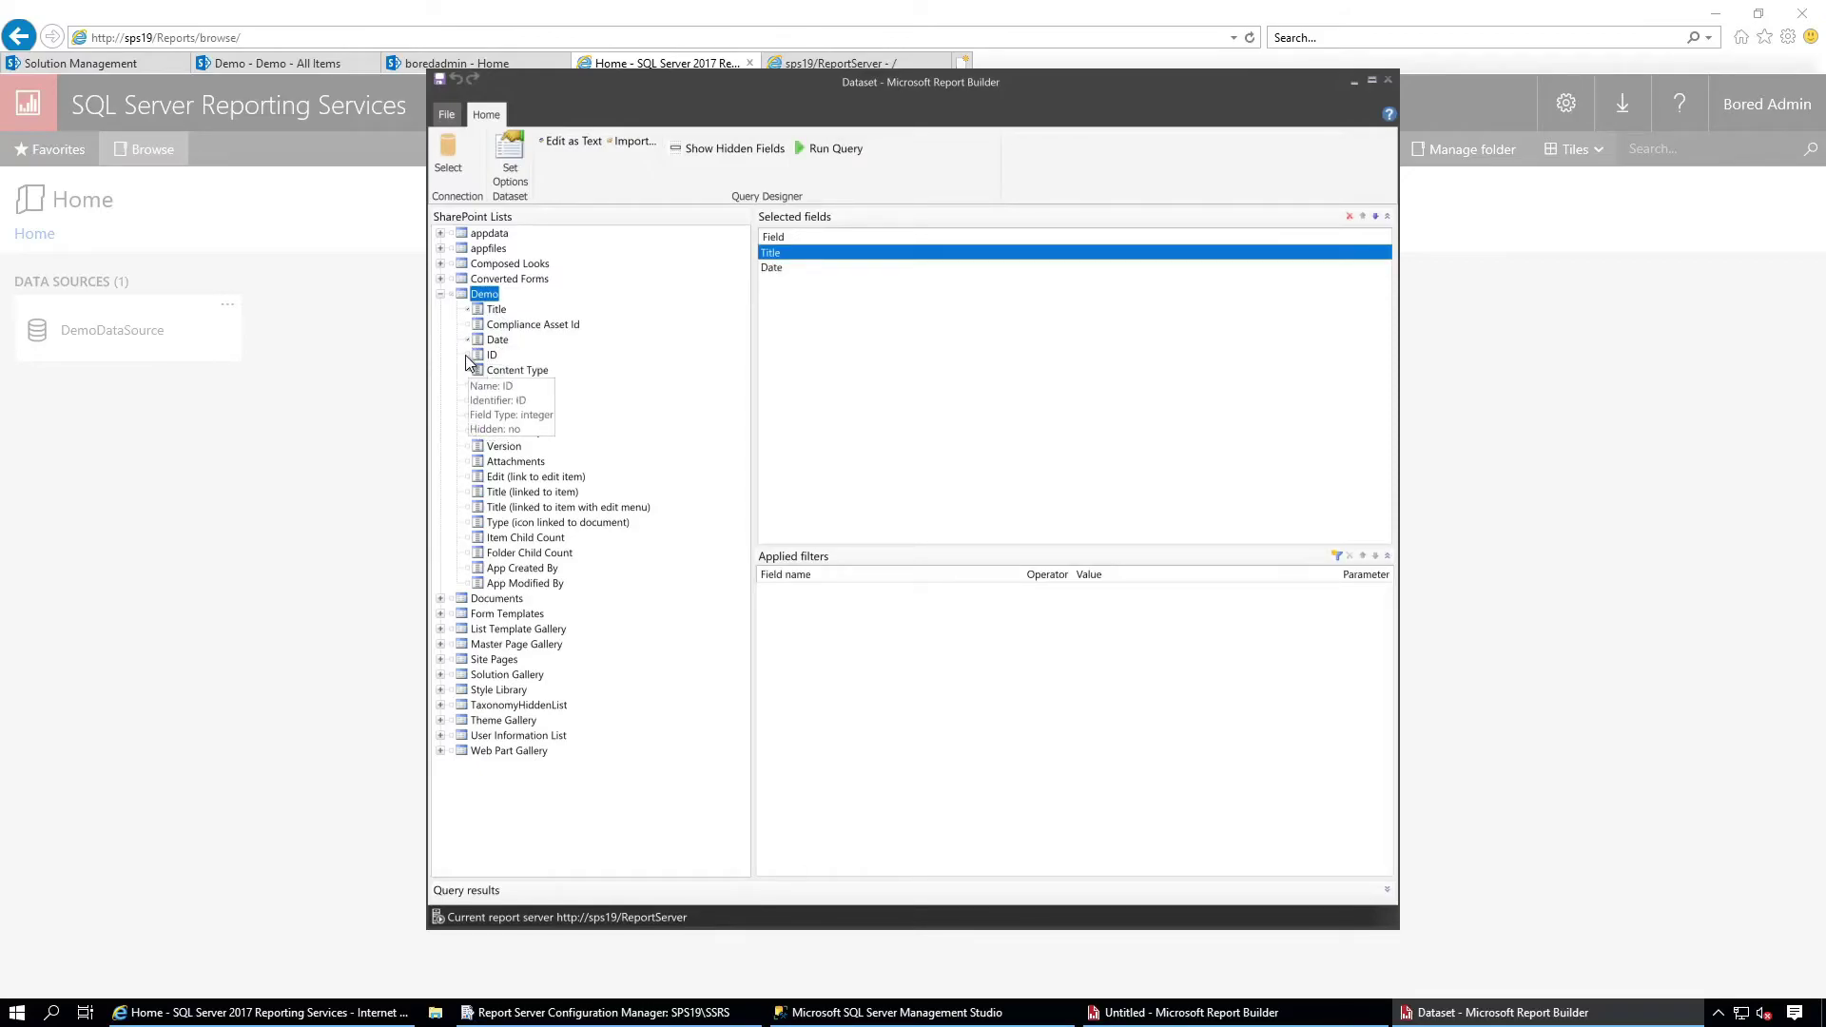
pyautogui.doubleClick(469, 357)
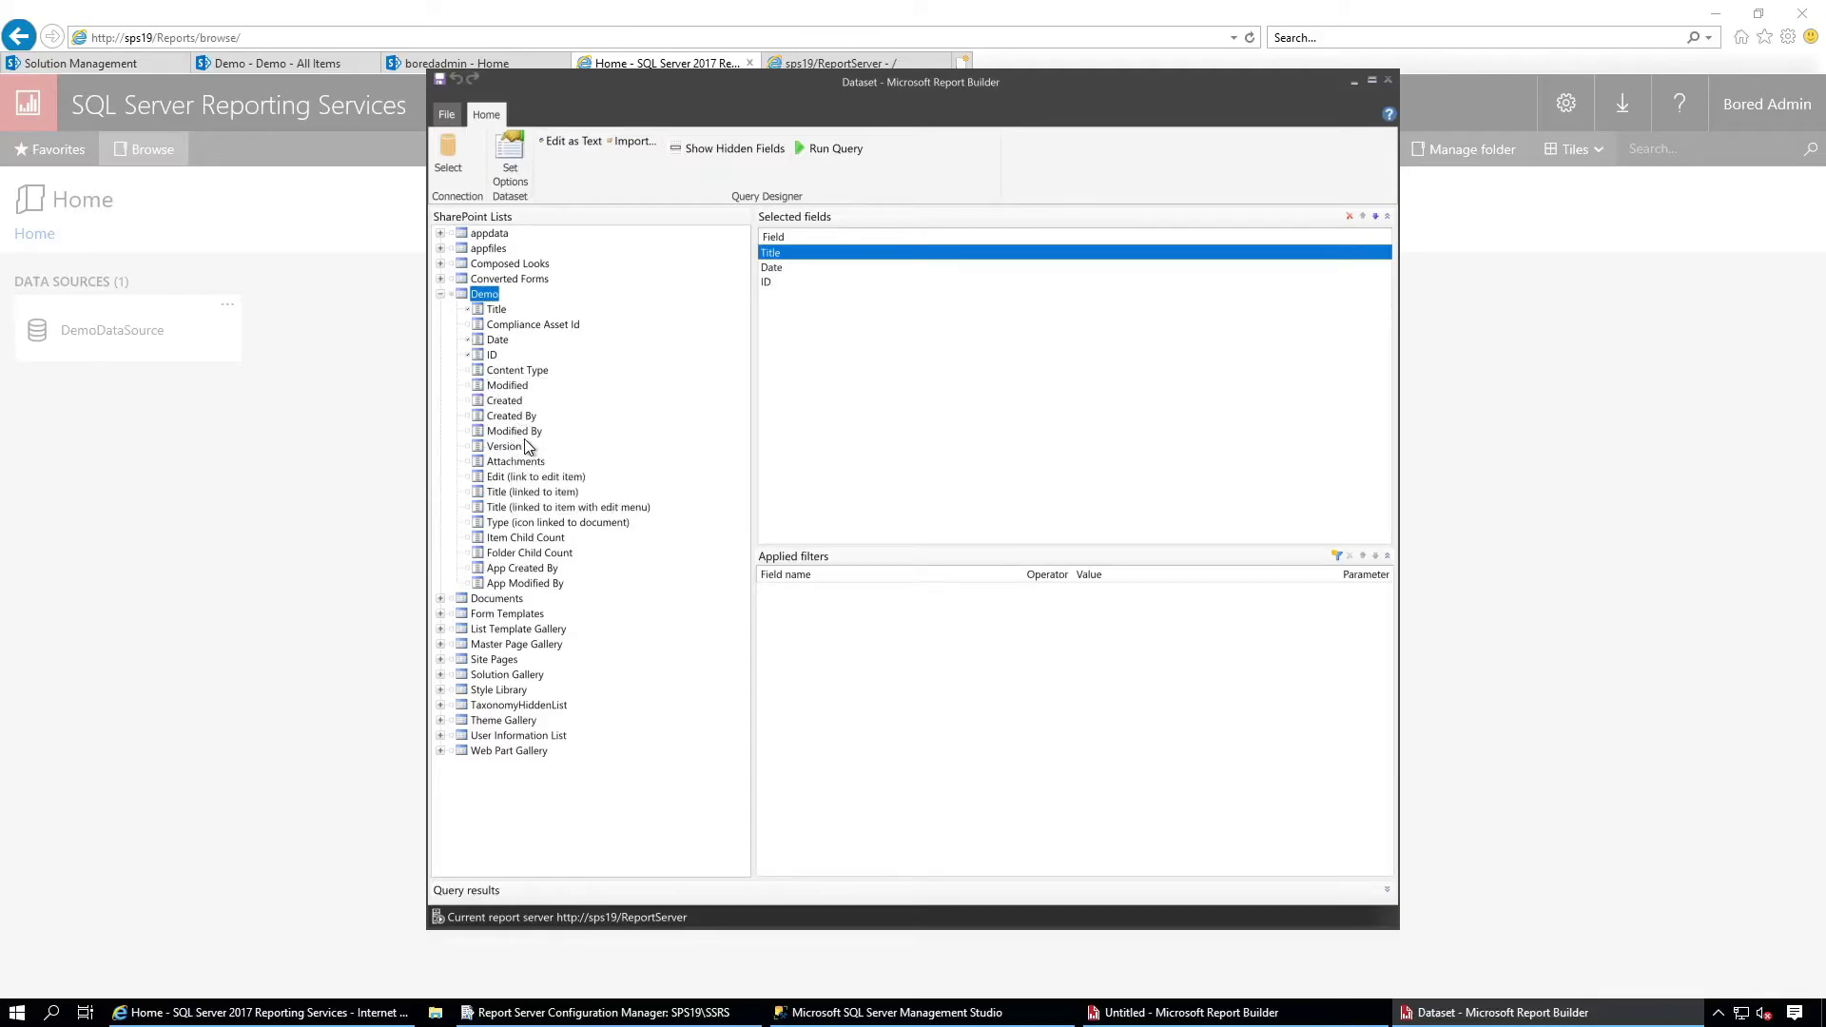
pyautogui.click(468, 401)
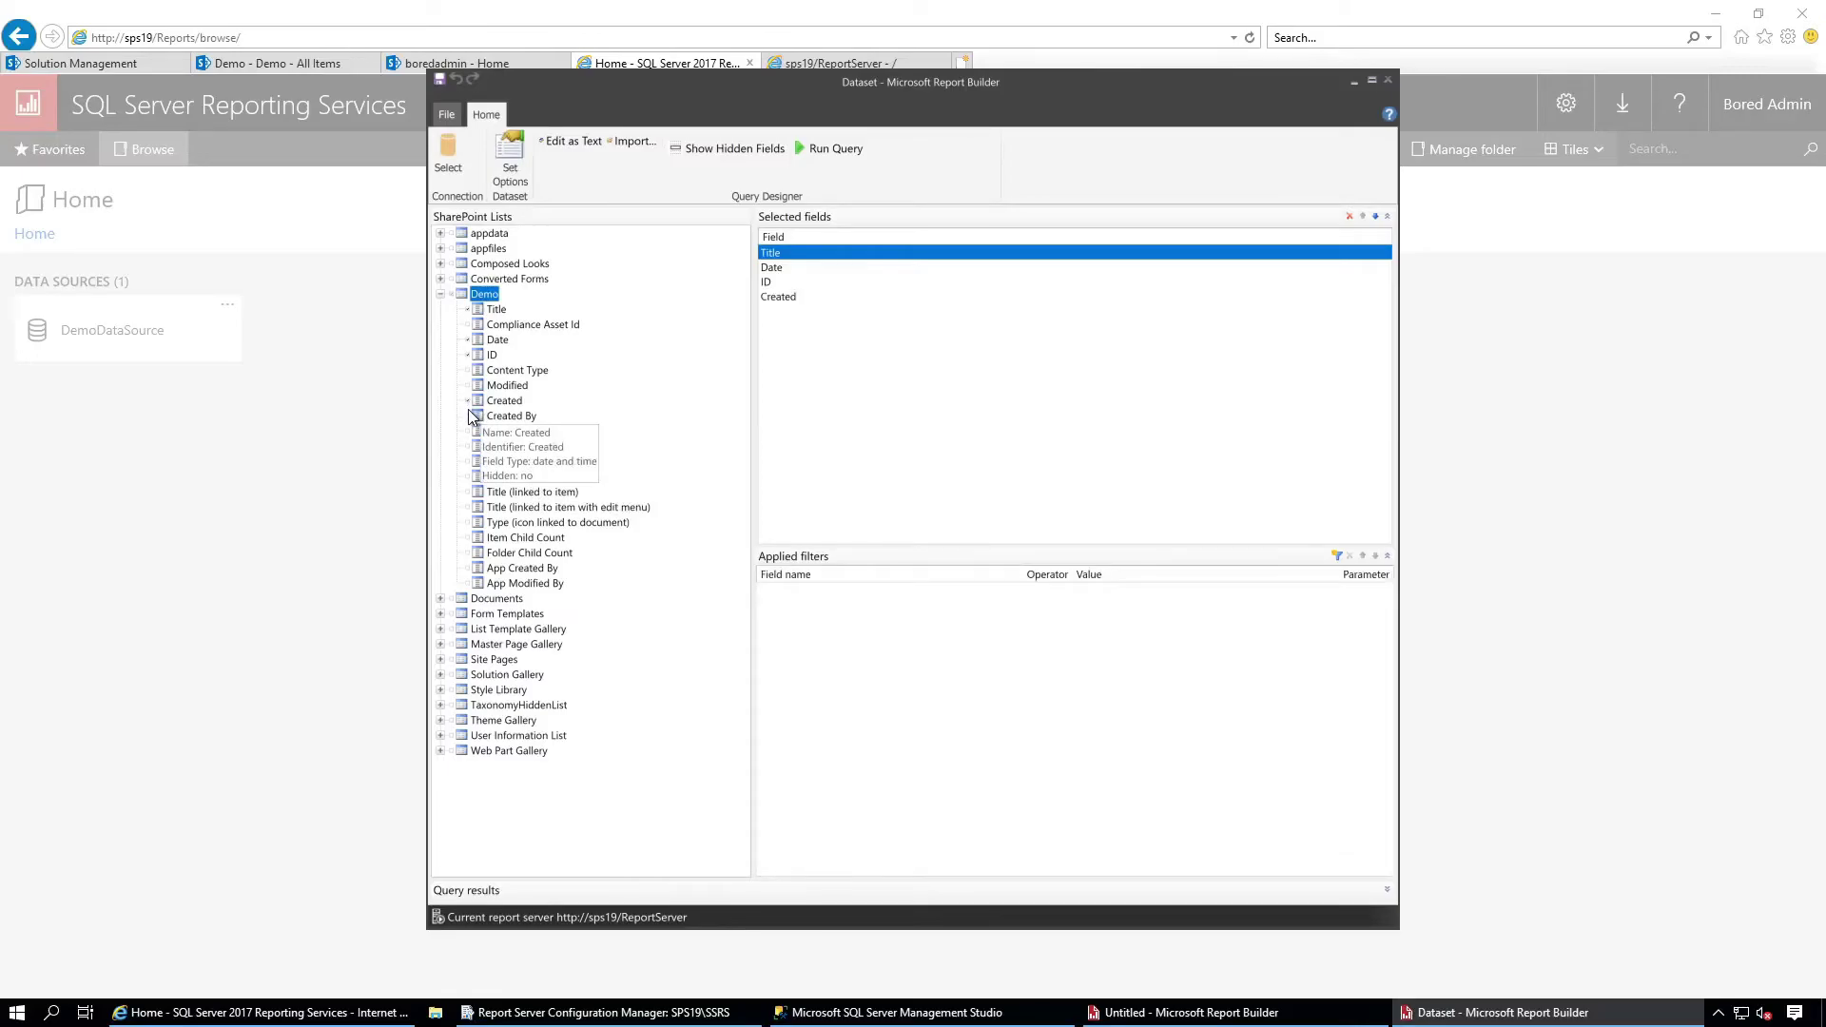
pyautogui.click(468, 416)
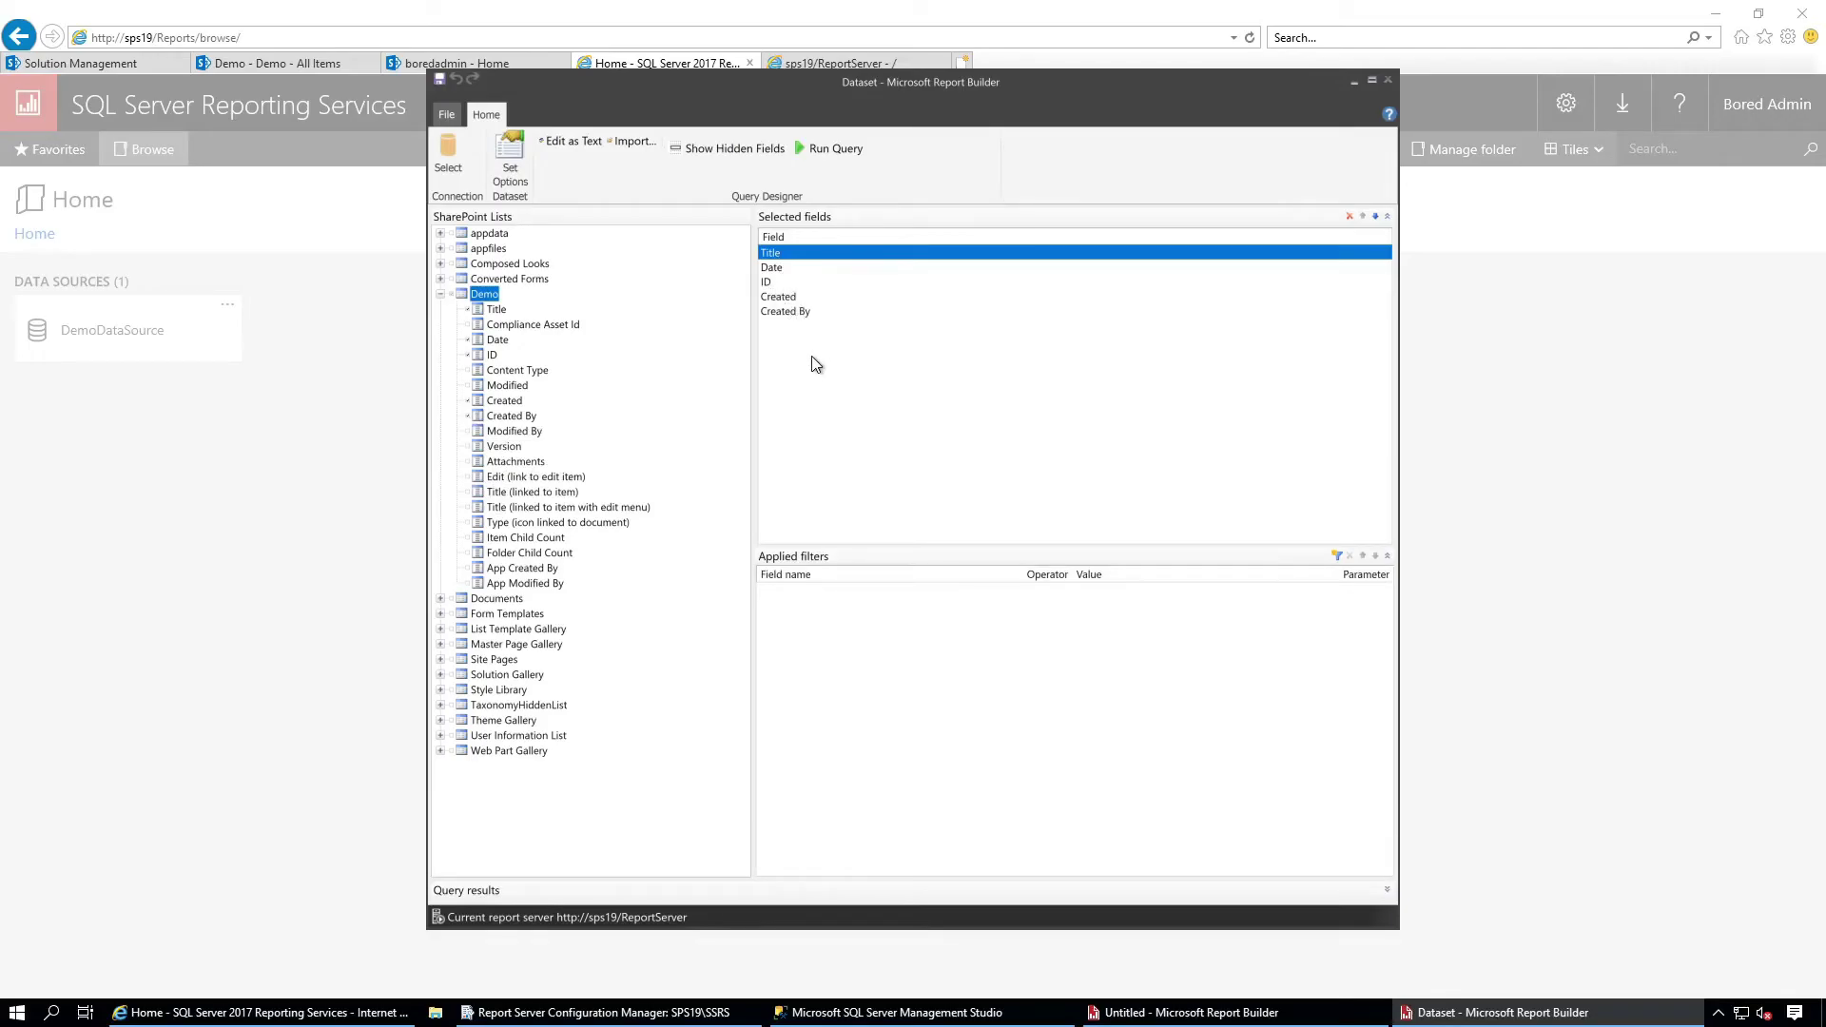
# Step: Run the query to preview two Hello World rows, then save the dataset to the server as DemoDetaSet
pyautogui.click(831, 149)
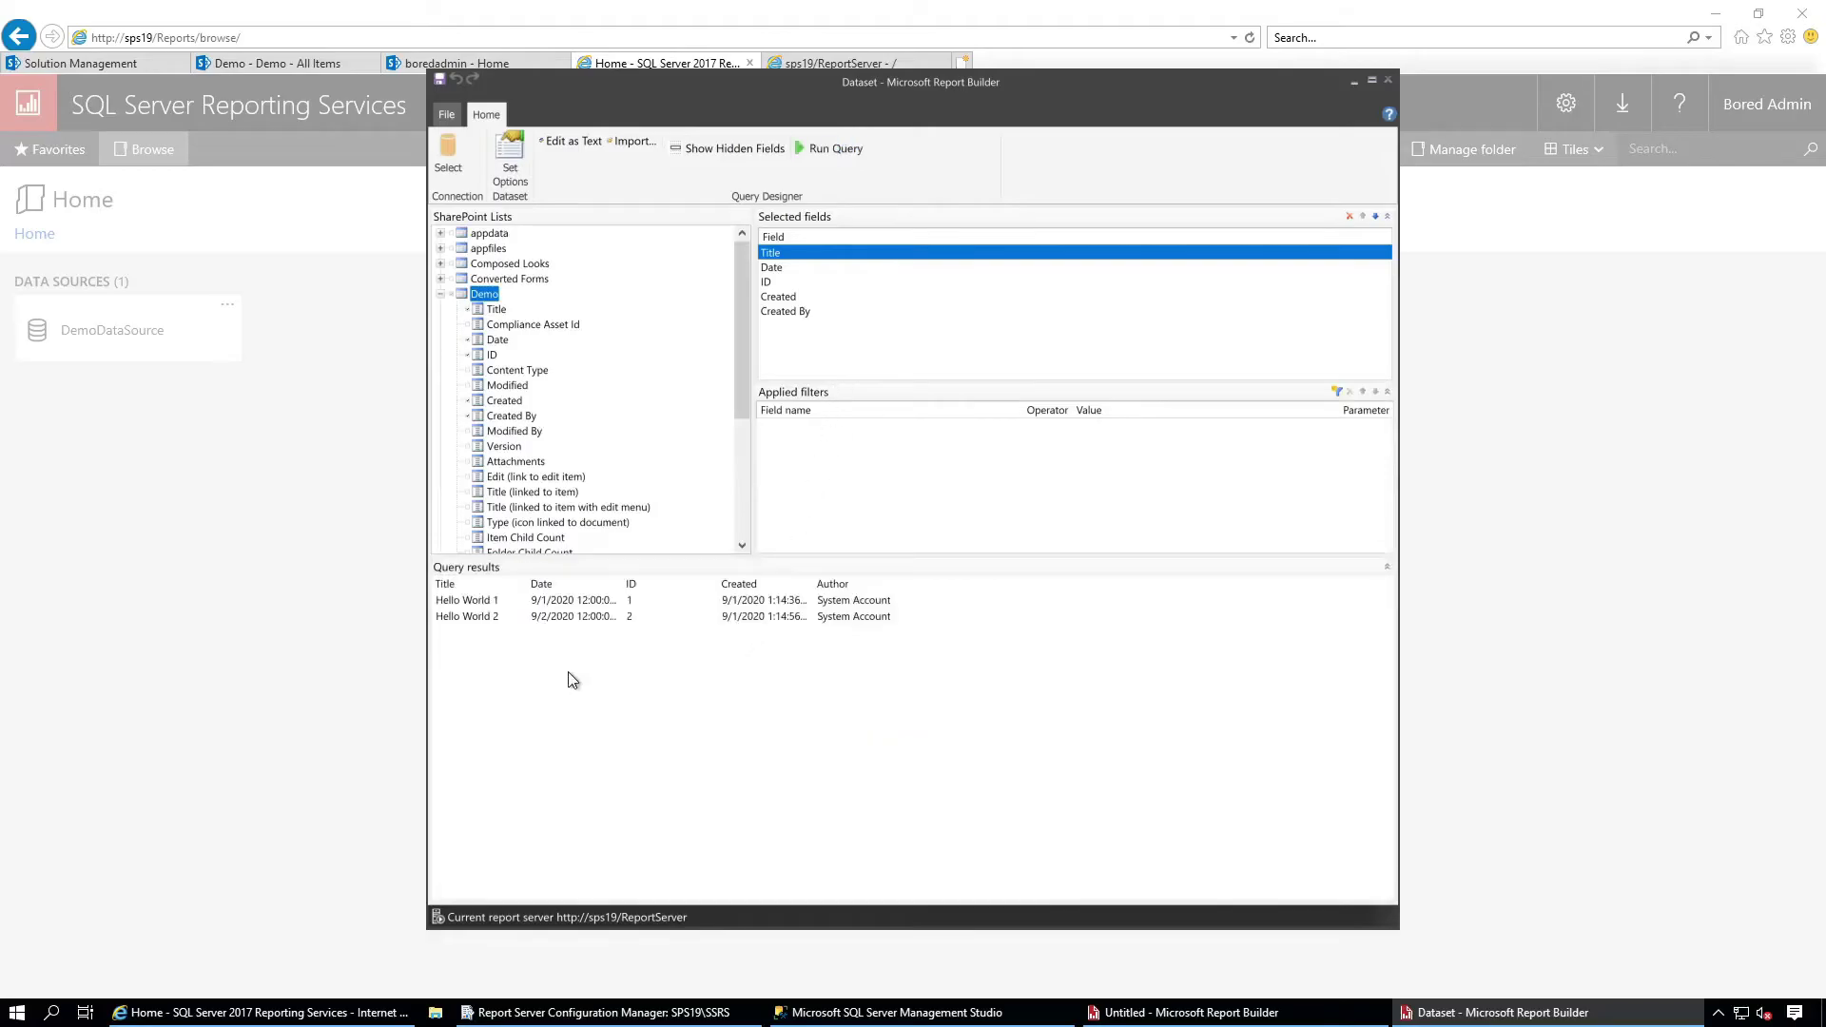
pyautogui.click(443, 114)
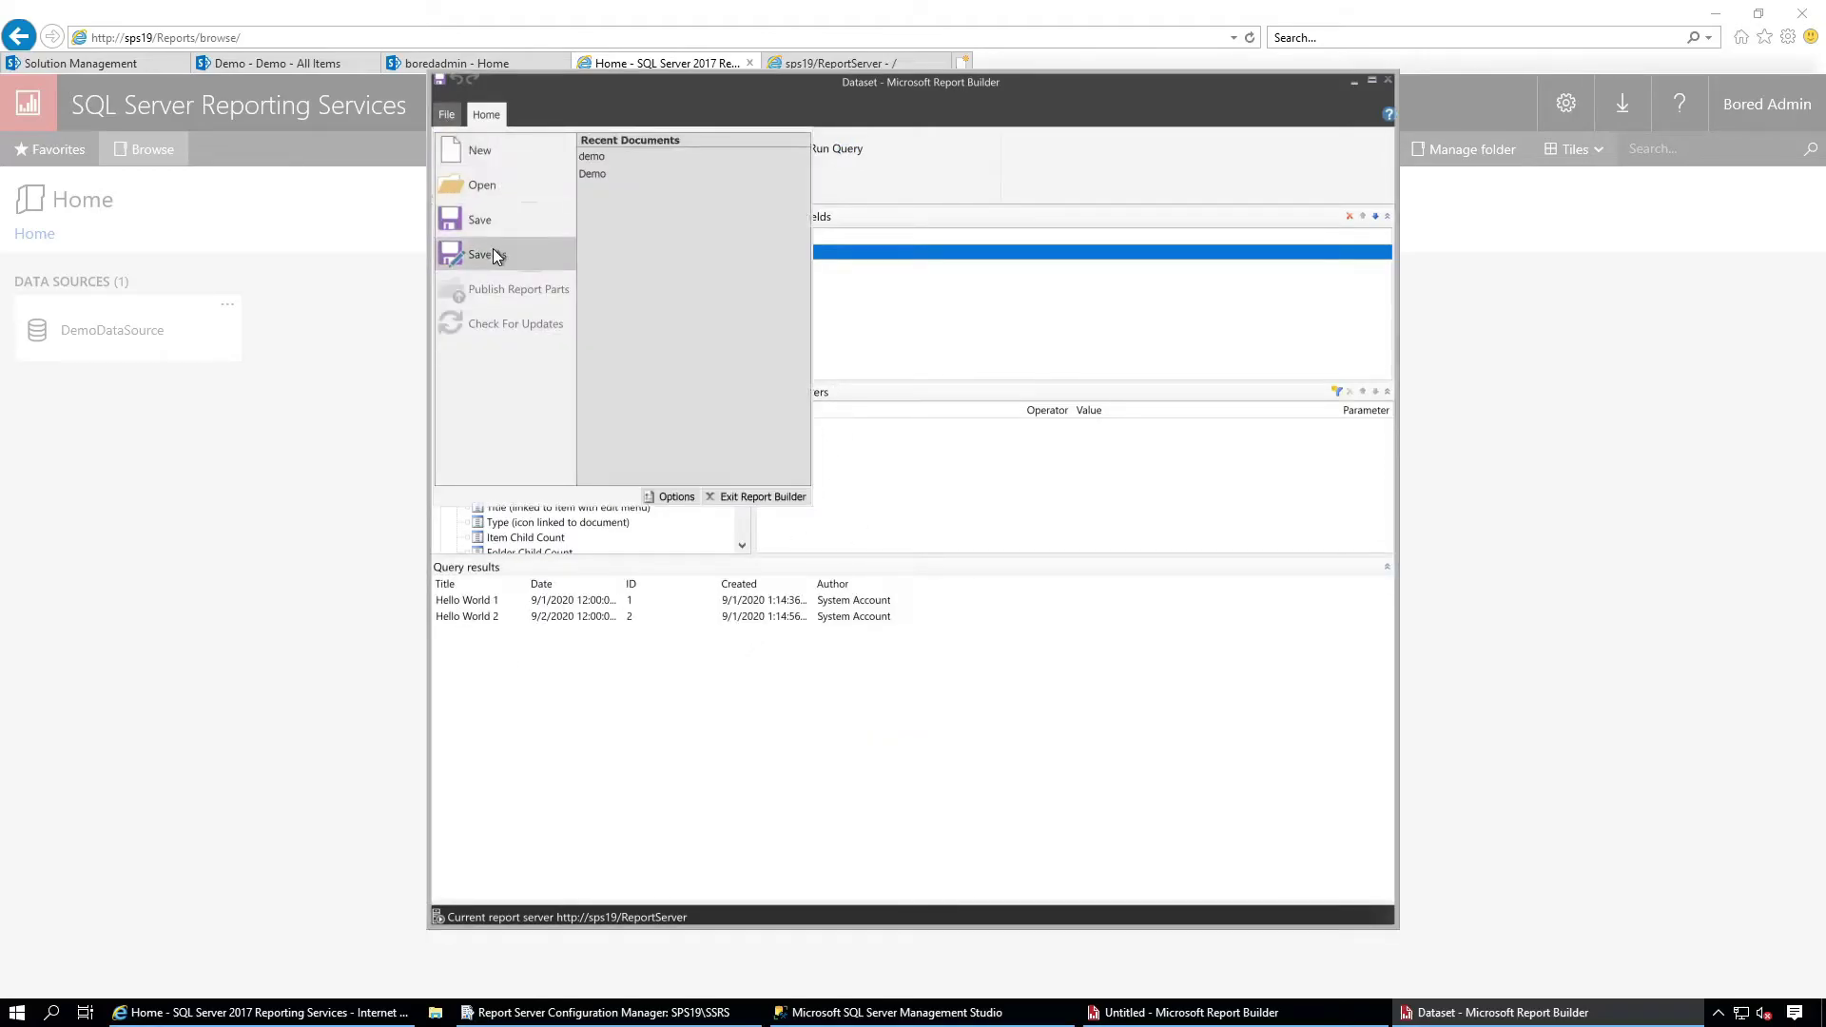
pyautogui.click(493, 255)
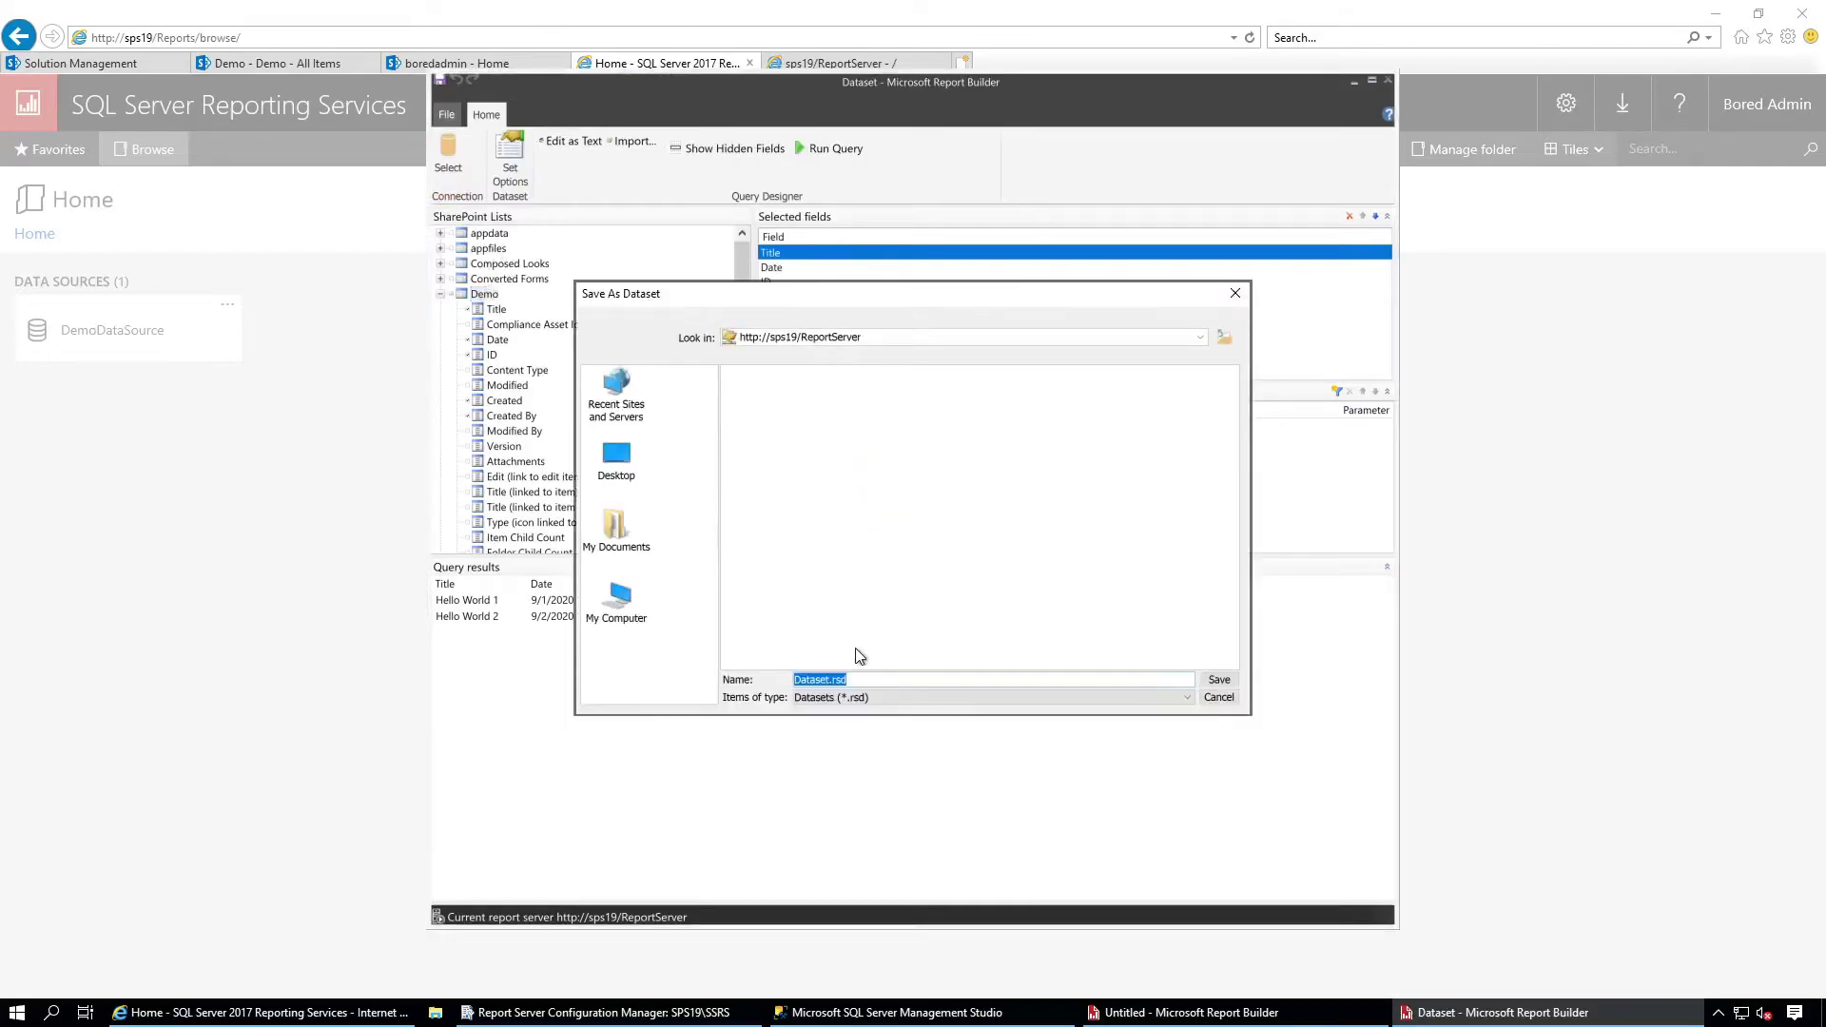
pyautogui.write('DemoDetaSet')
pyautogui.click(1219, 680)
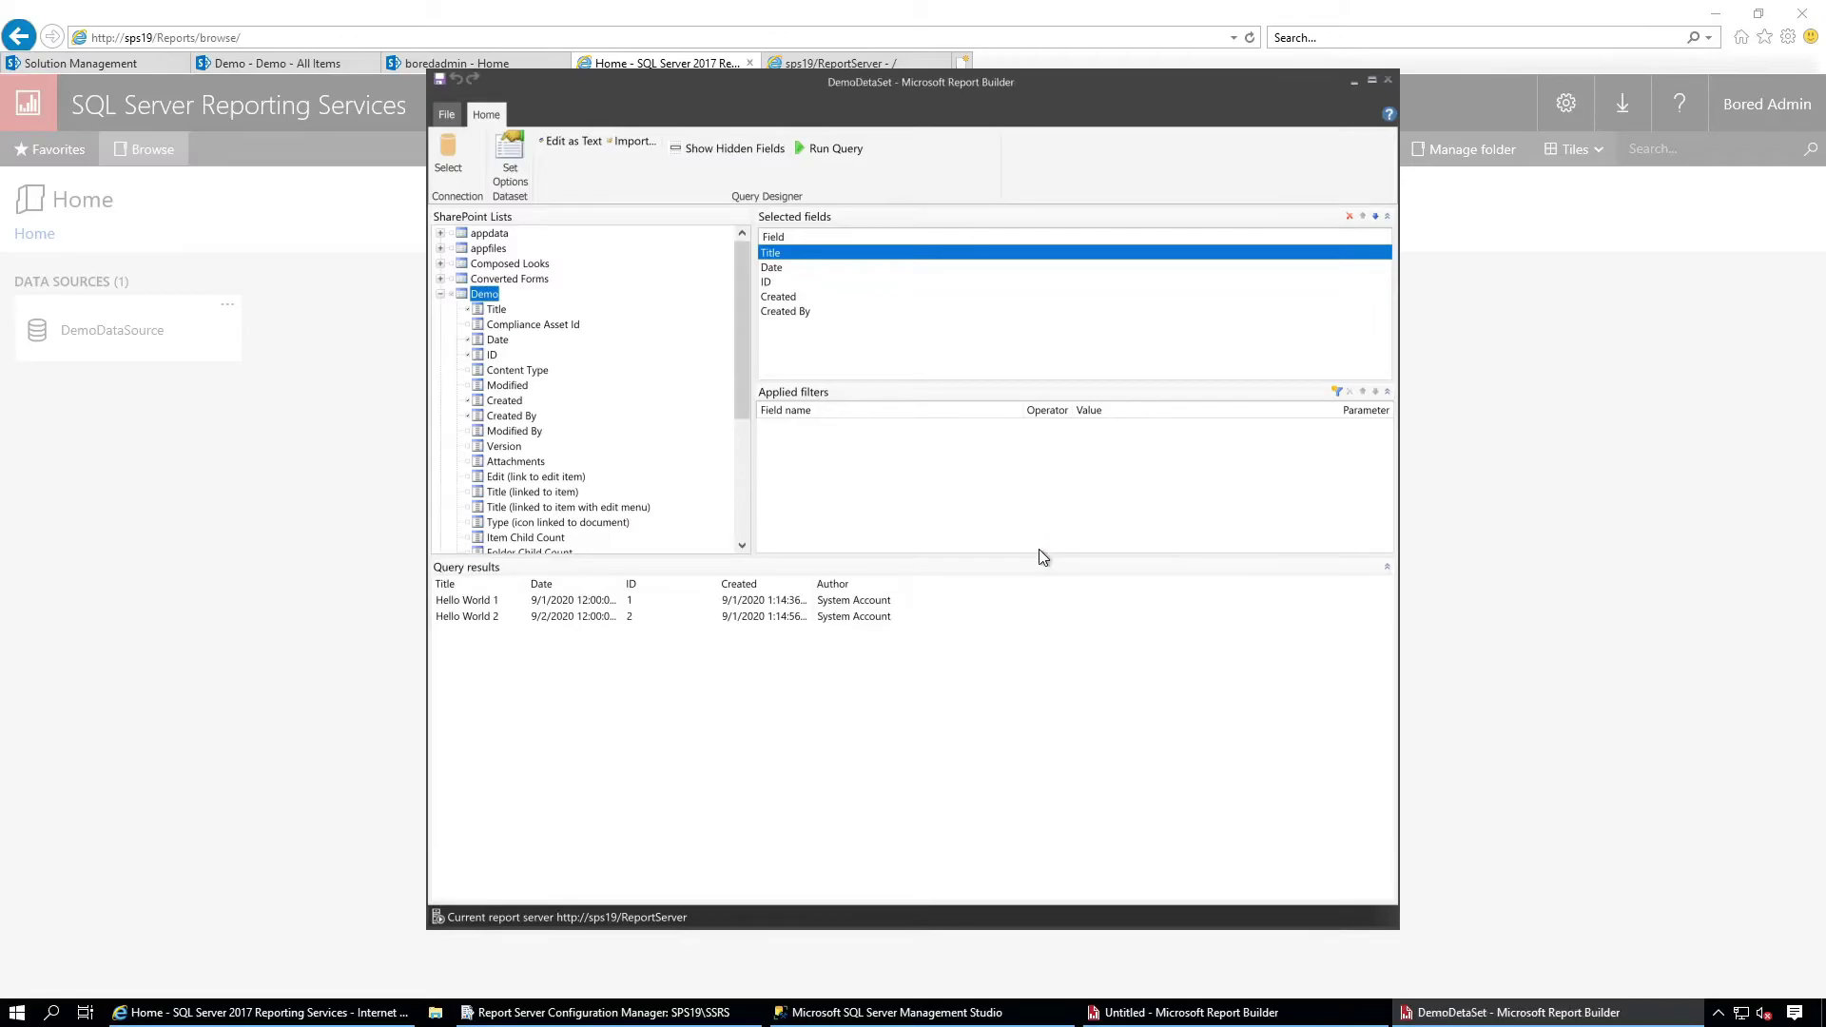
# Step: Close Report Builder and reload the portal so DemoDetaSet appears on Home
pyautogui.click(1391, 83)
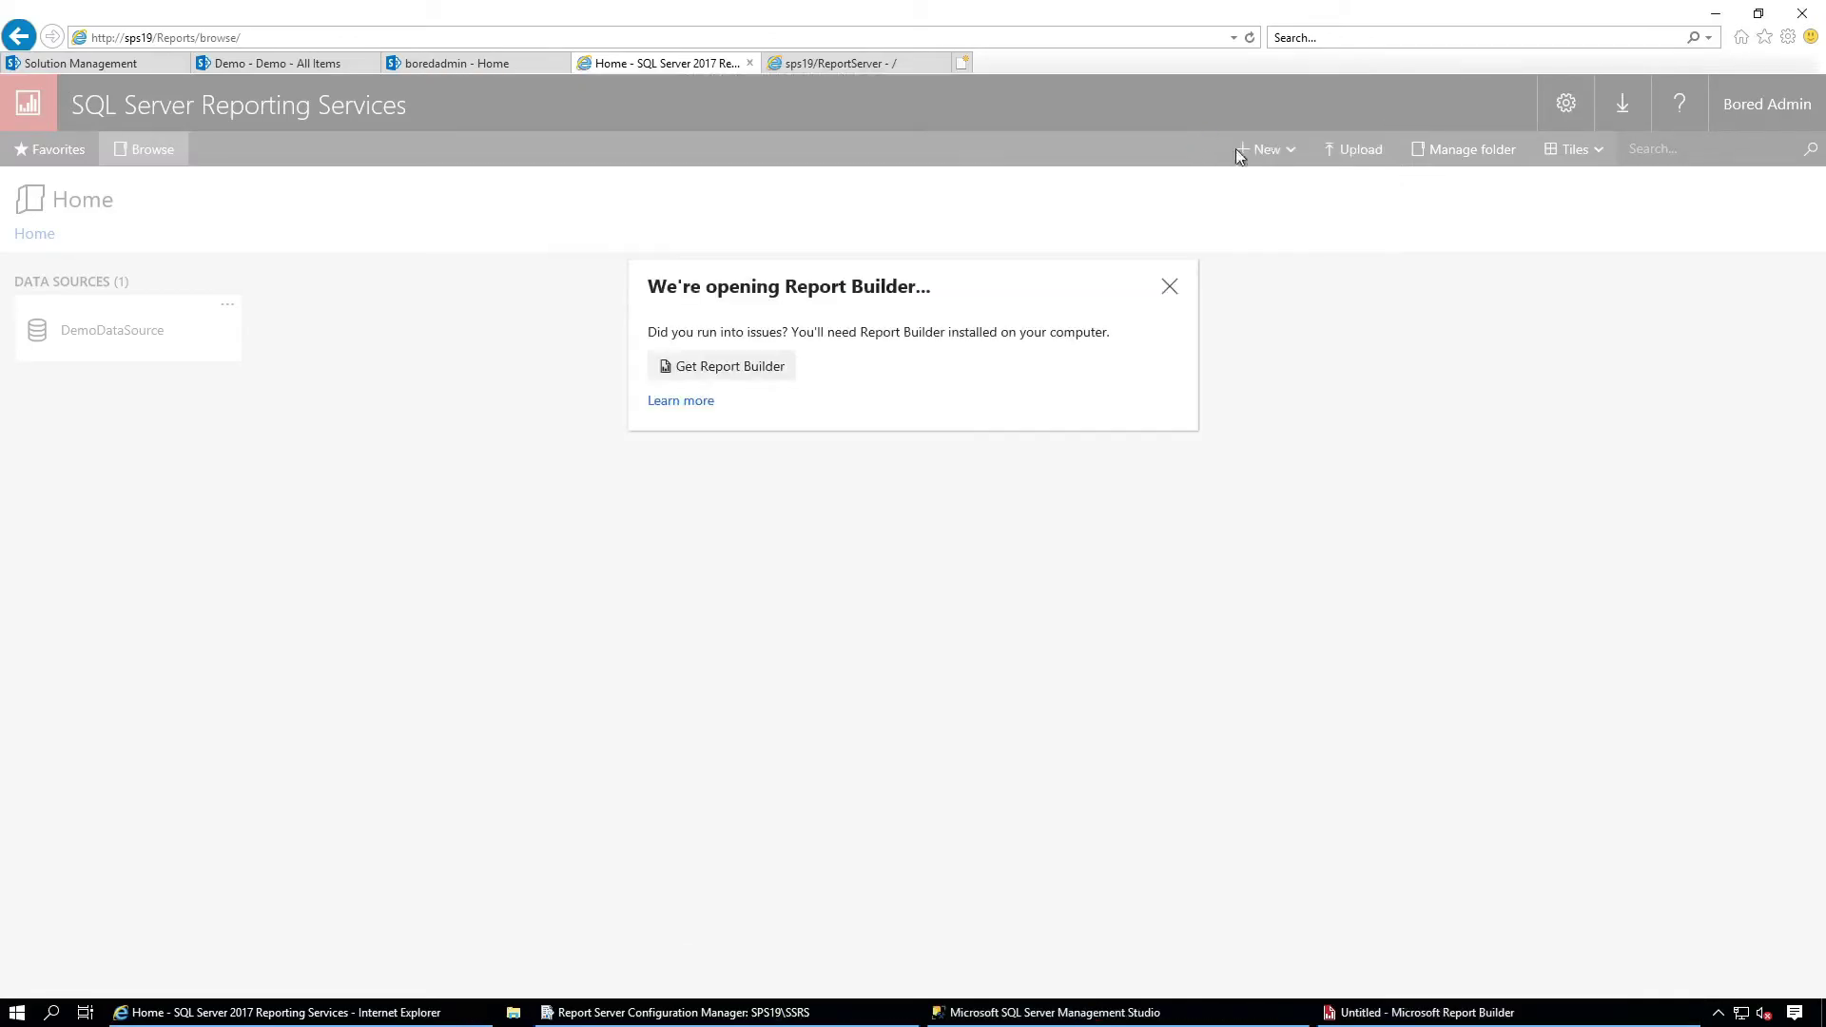
pyautogui.click(1167, 288)
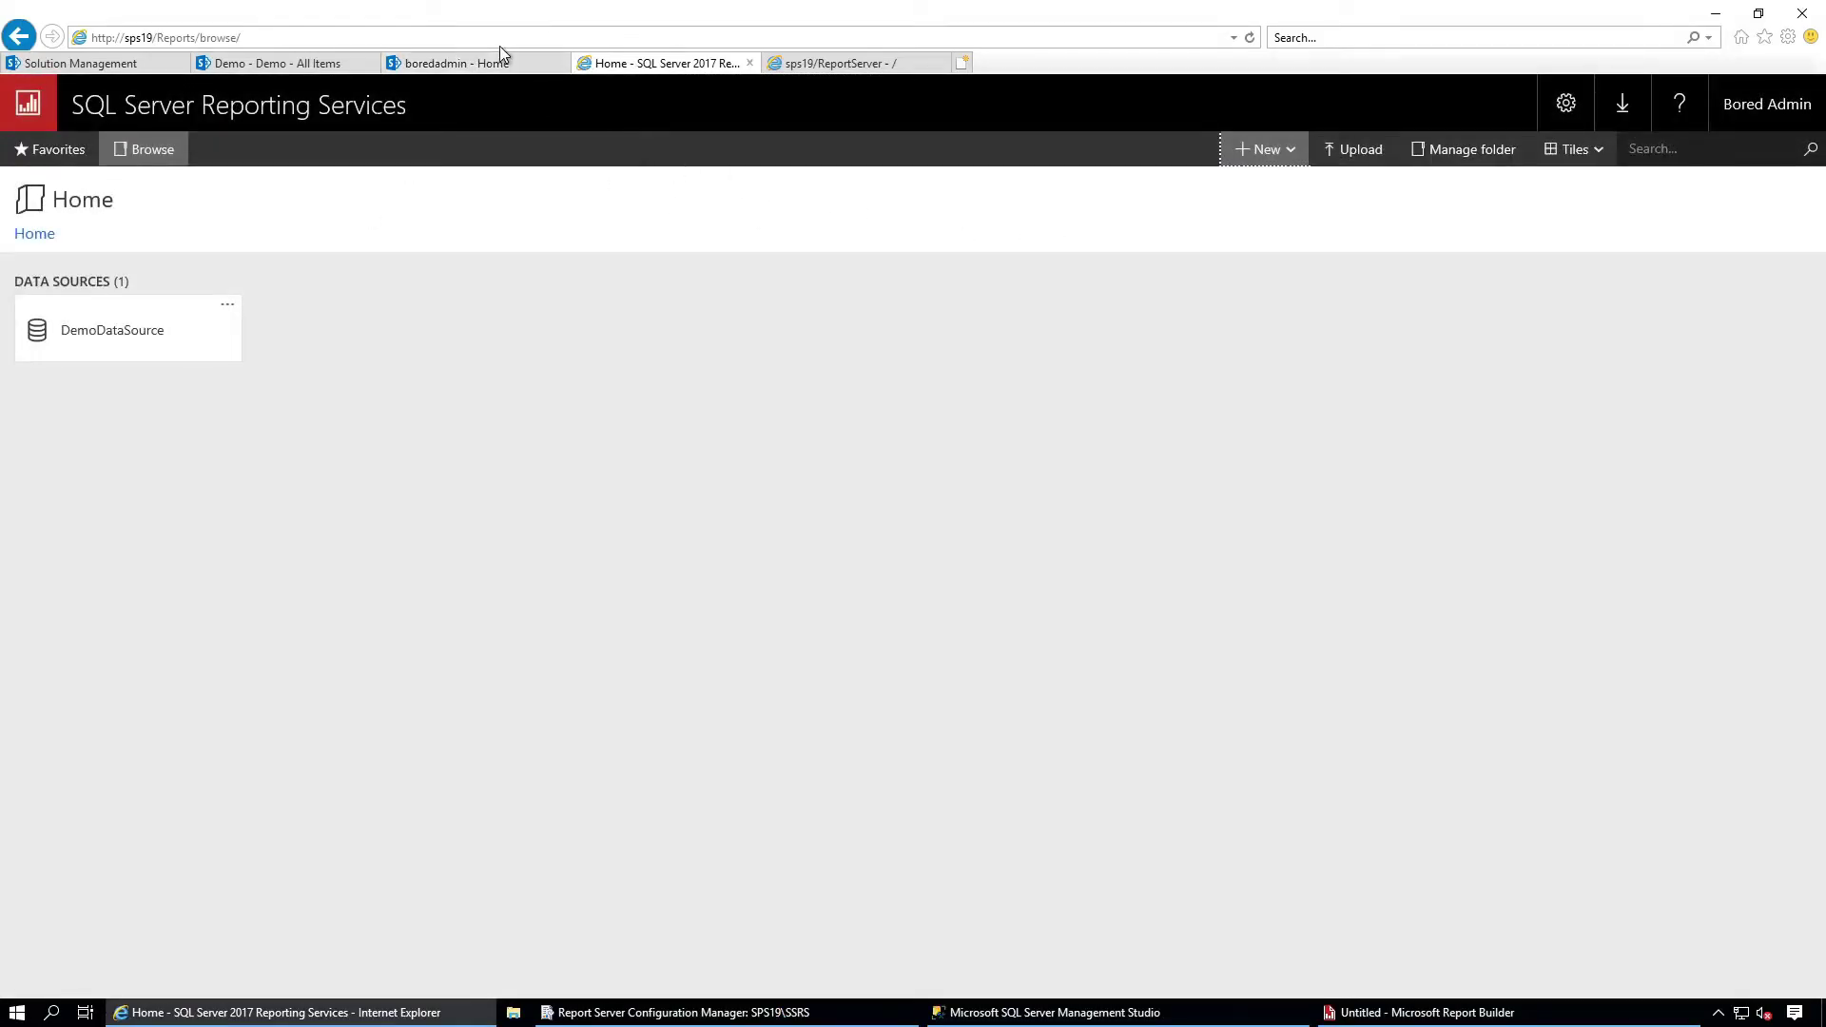
pyautogui.click(505, 38)
pyautogui.press('Return')
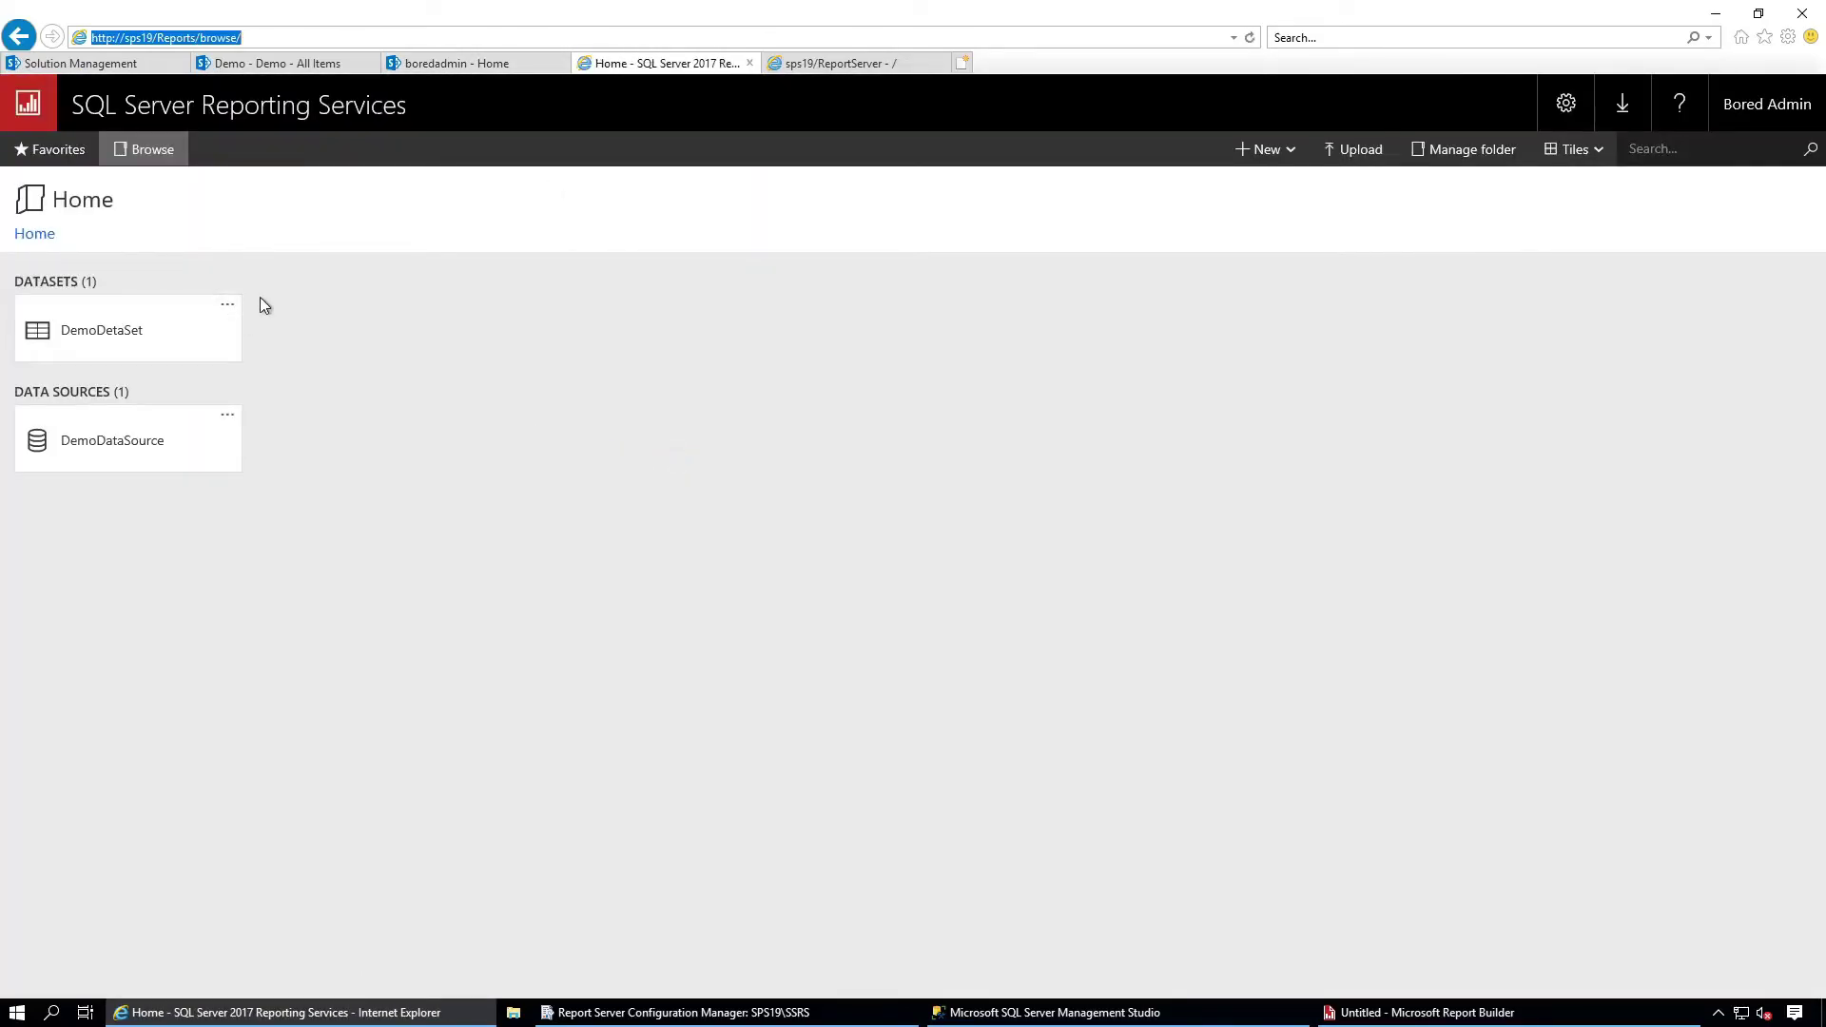
pyautogui.click(1263, 149)
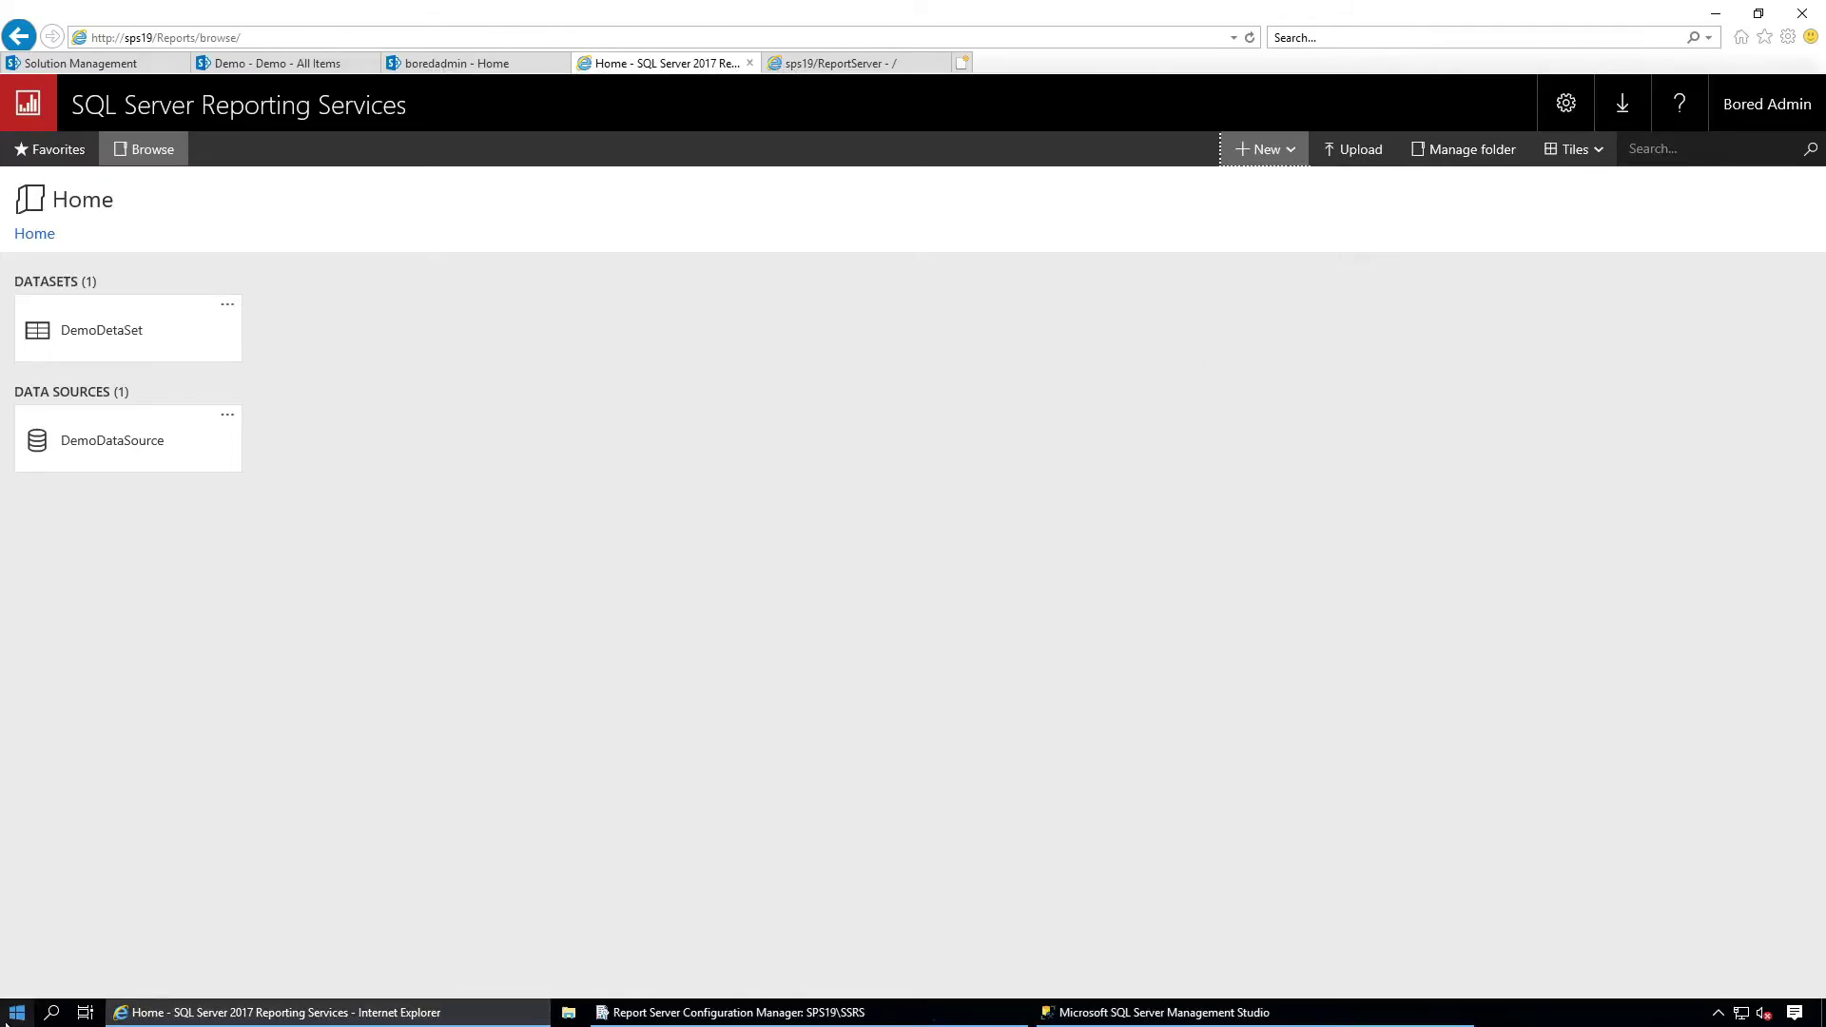
# Step: Launch Report Builder from the Start menu search
pyautogui.click(17, 1013)
pyautogui.write('re')
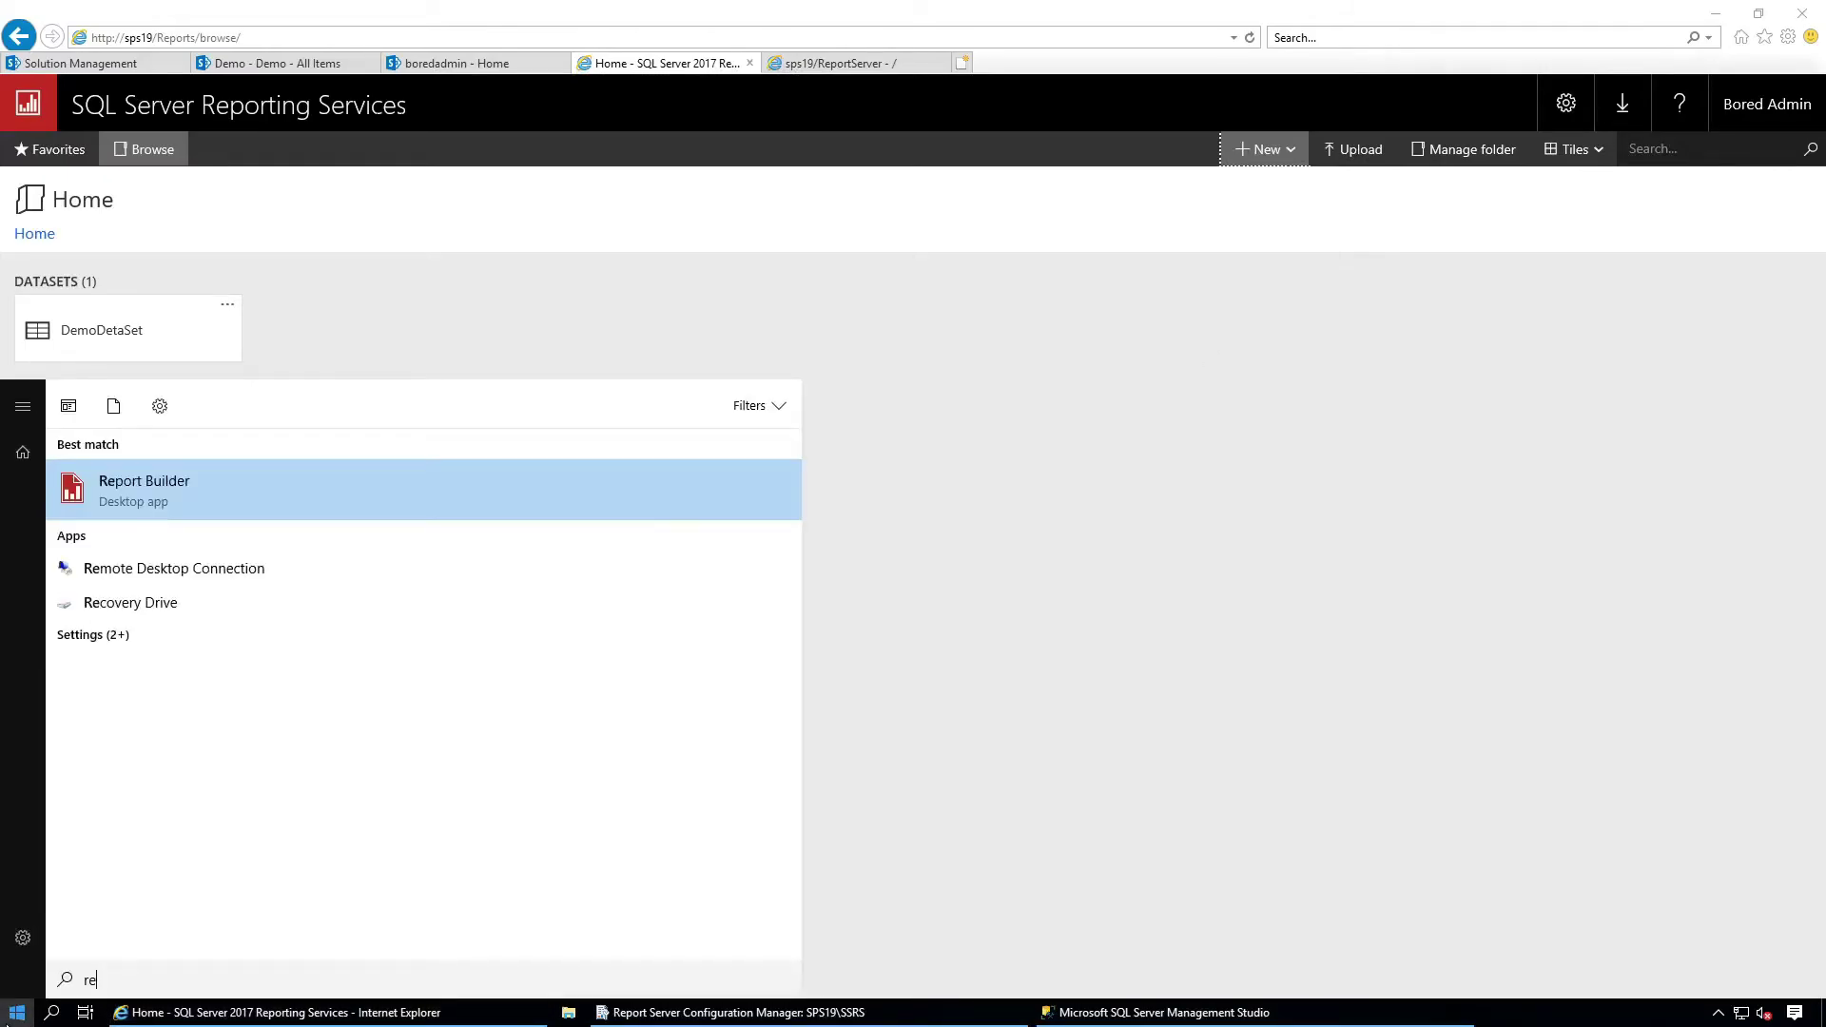
pyautogui.click(451, 493)
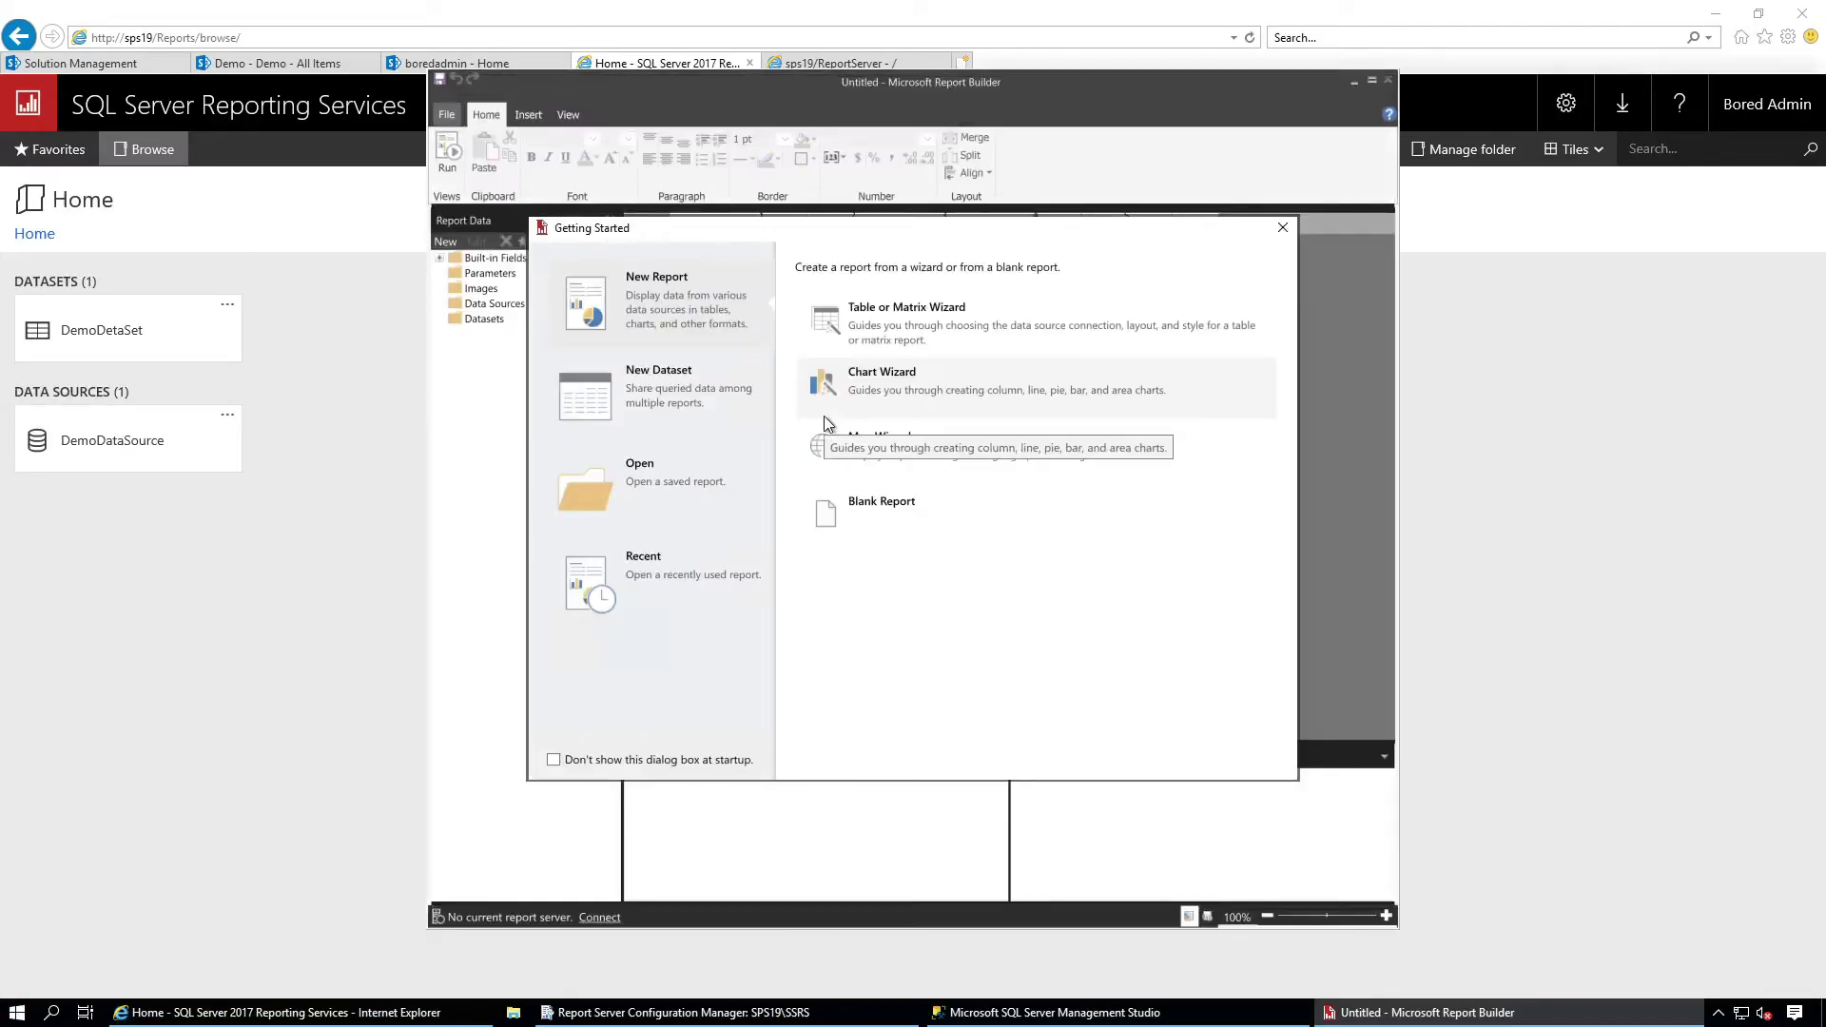
# Step: Start a blank report and add the shared DemoDetaSet dataset from the server as DataSet1
pyautogui.click(855, 516)
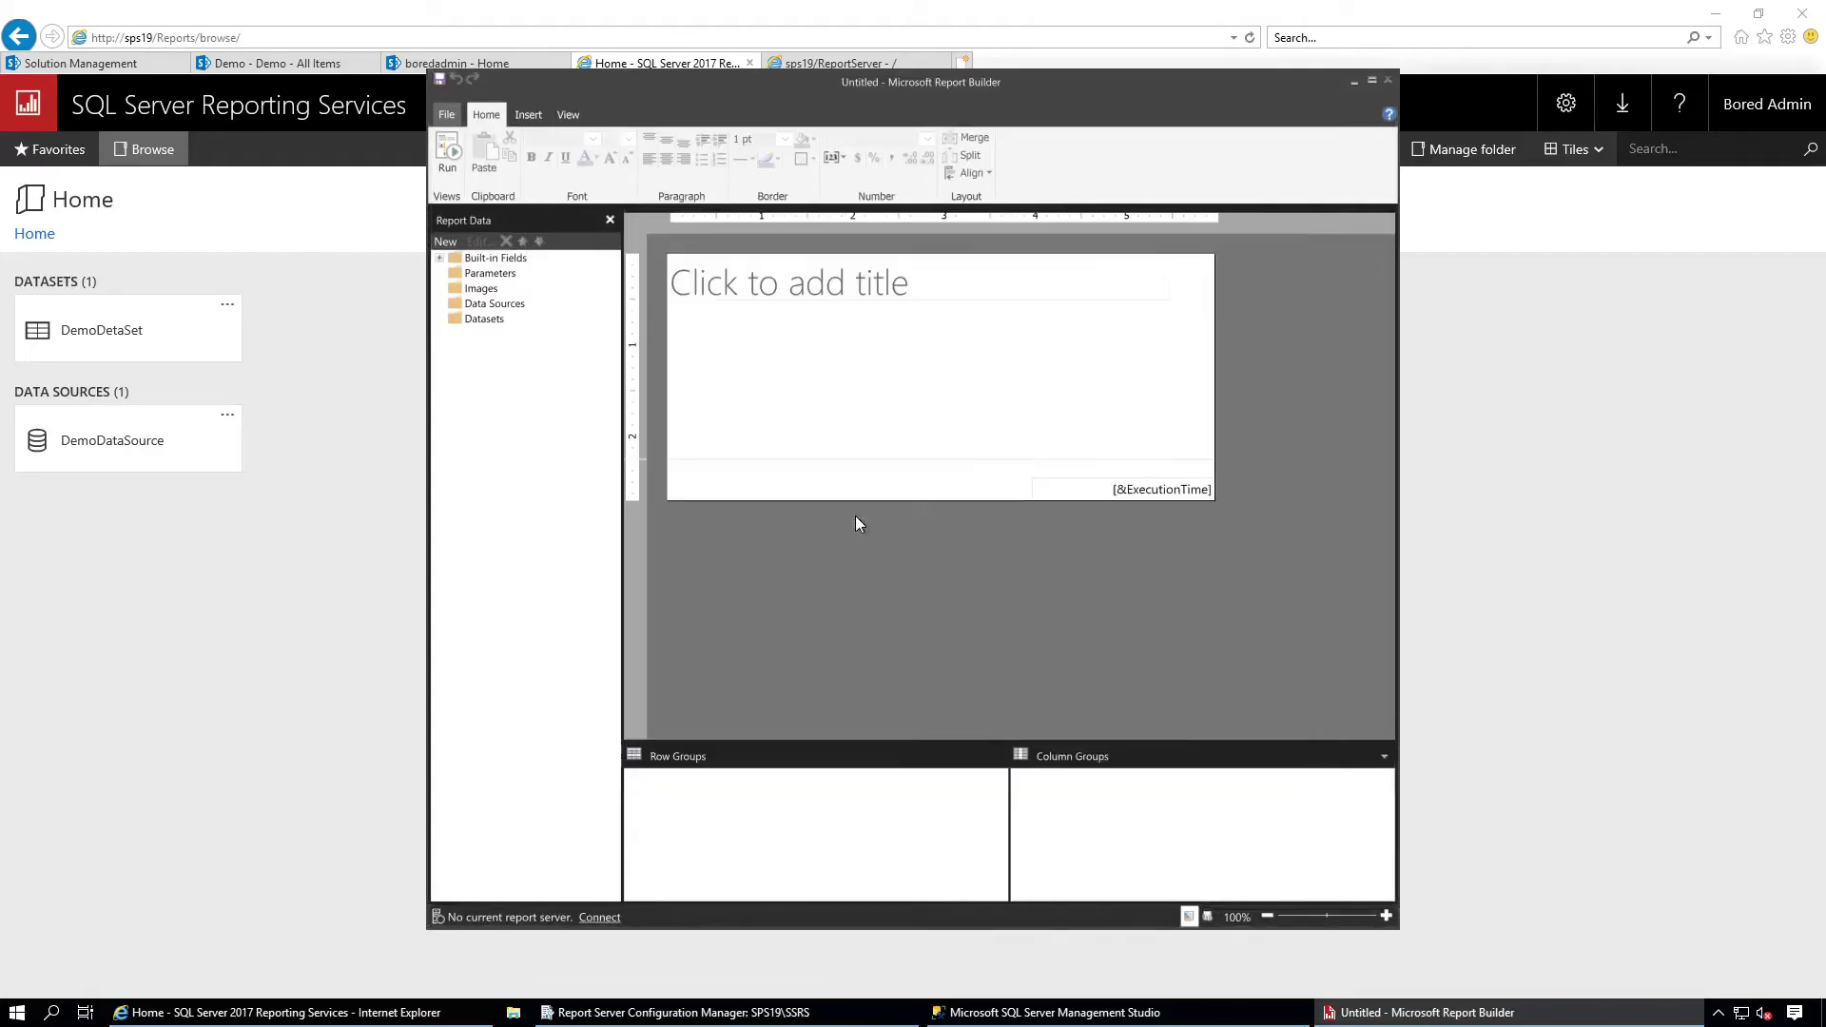
pyautogui.click(503, 318)
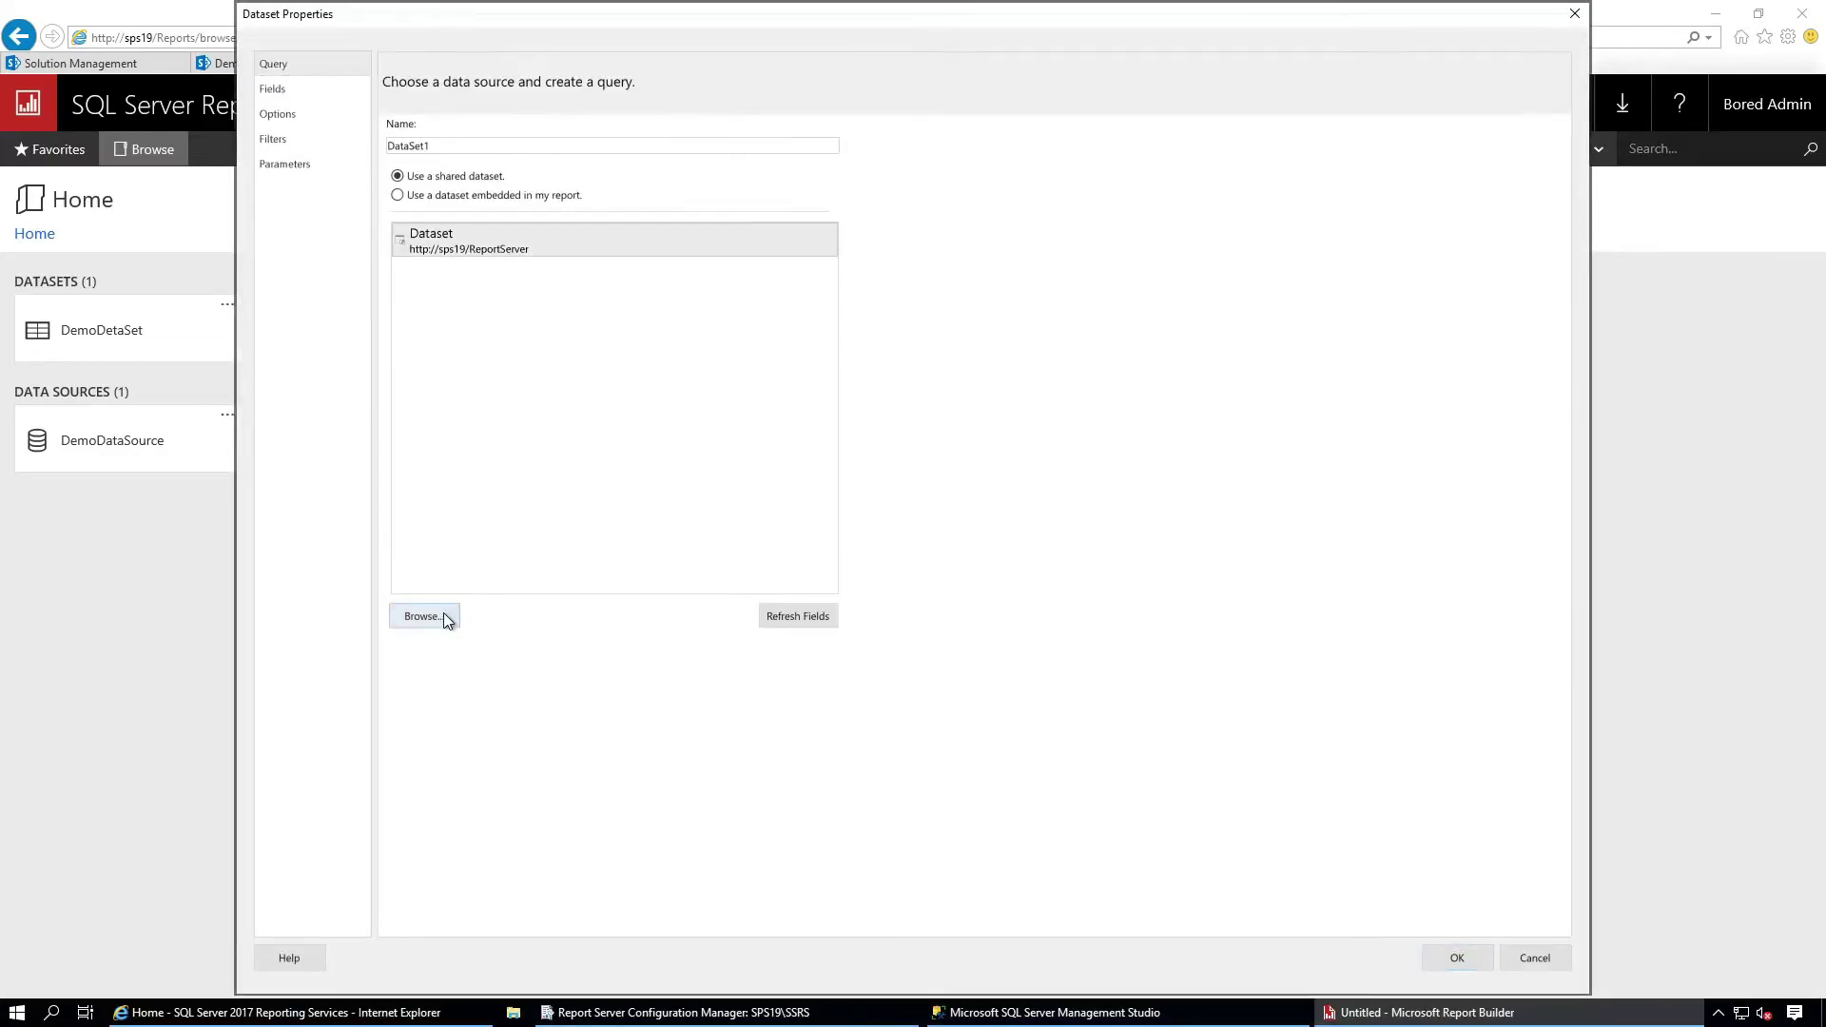
pyautogui.click(442, 618)
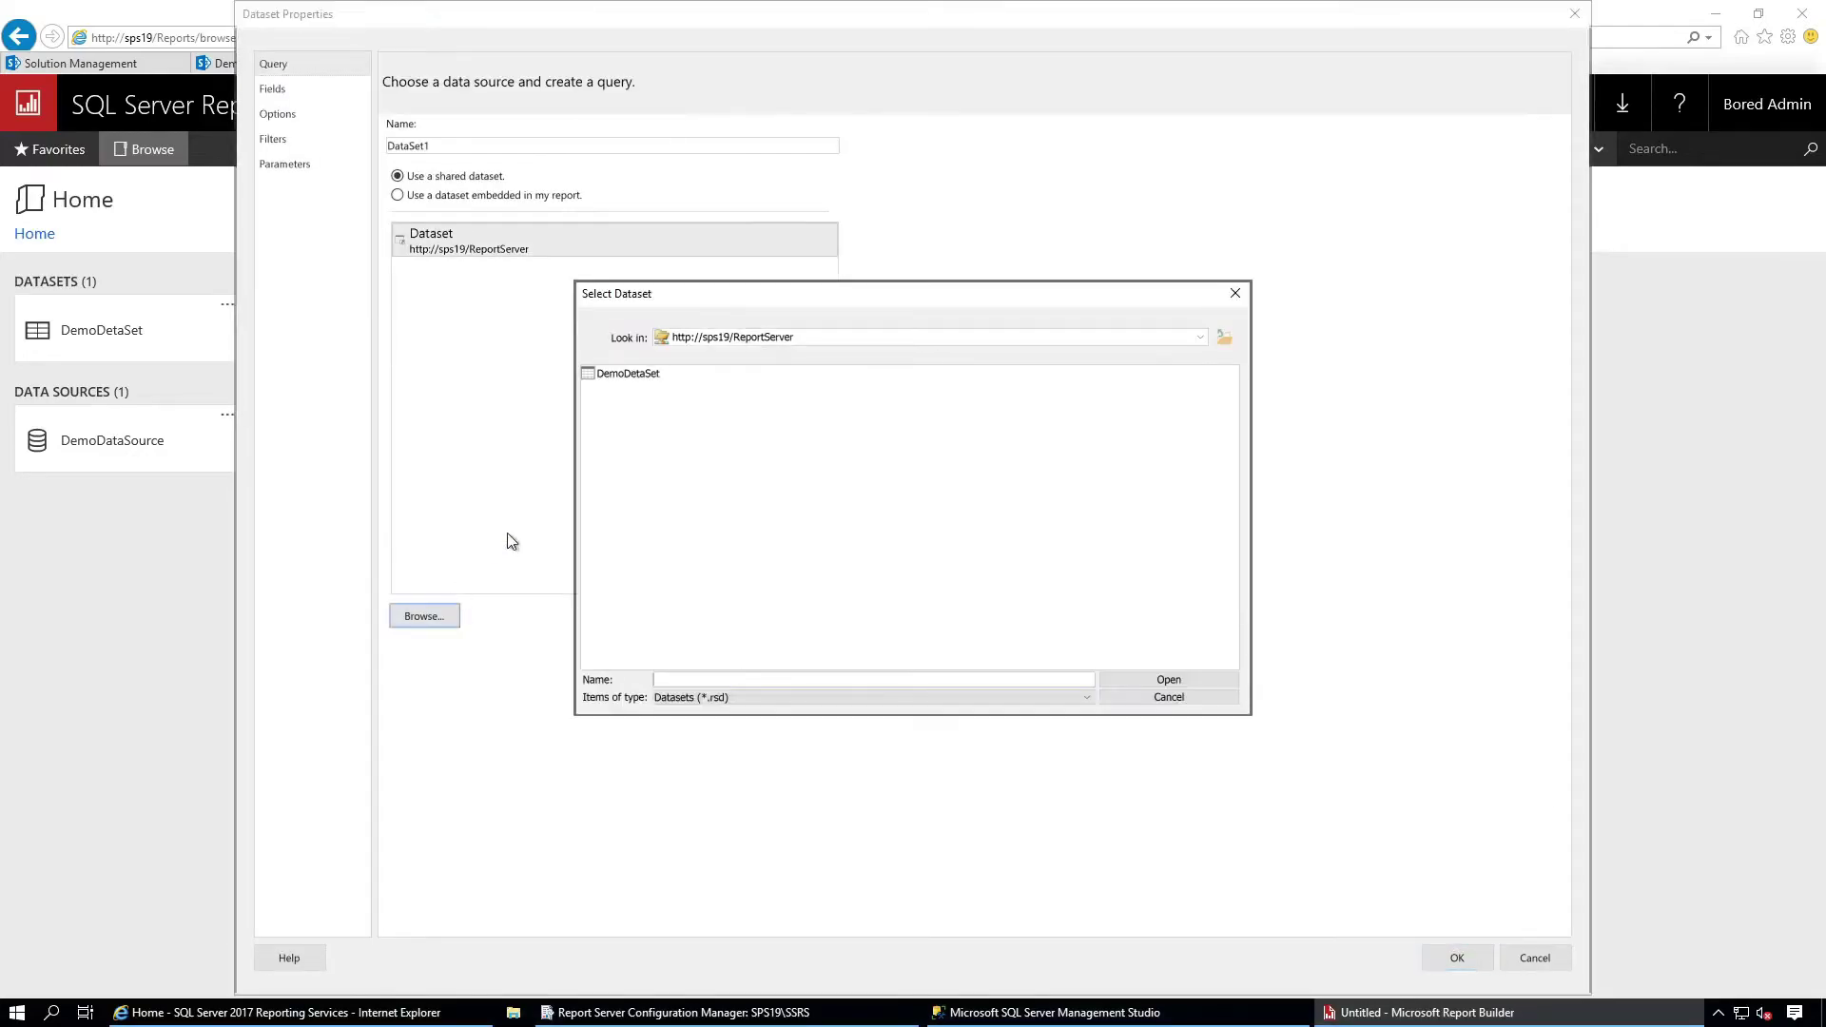
pyautogui.click(643, 380)
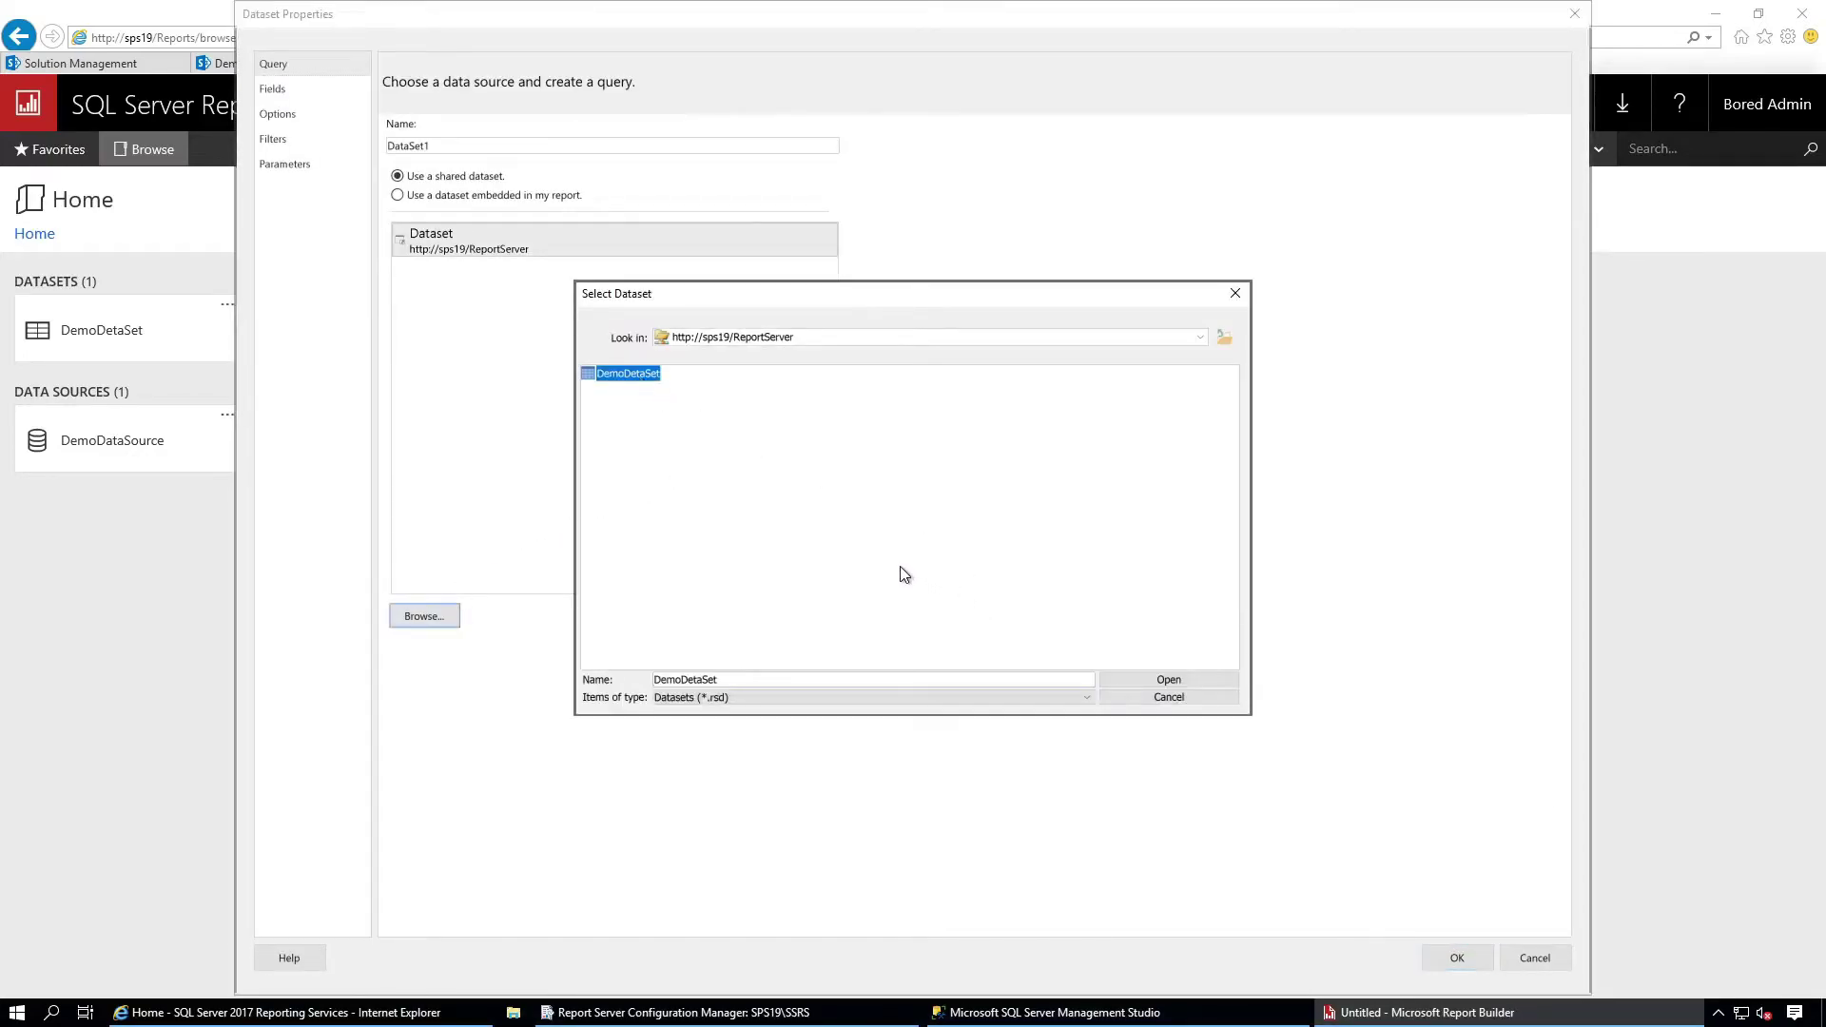
pyautogui.click(1182, 675)
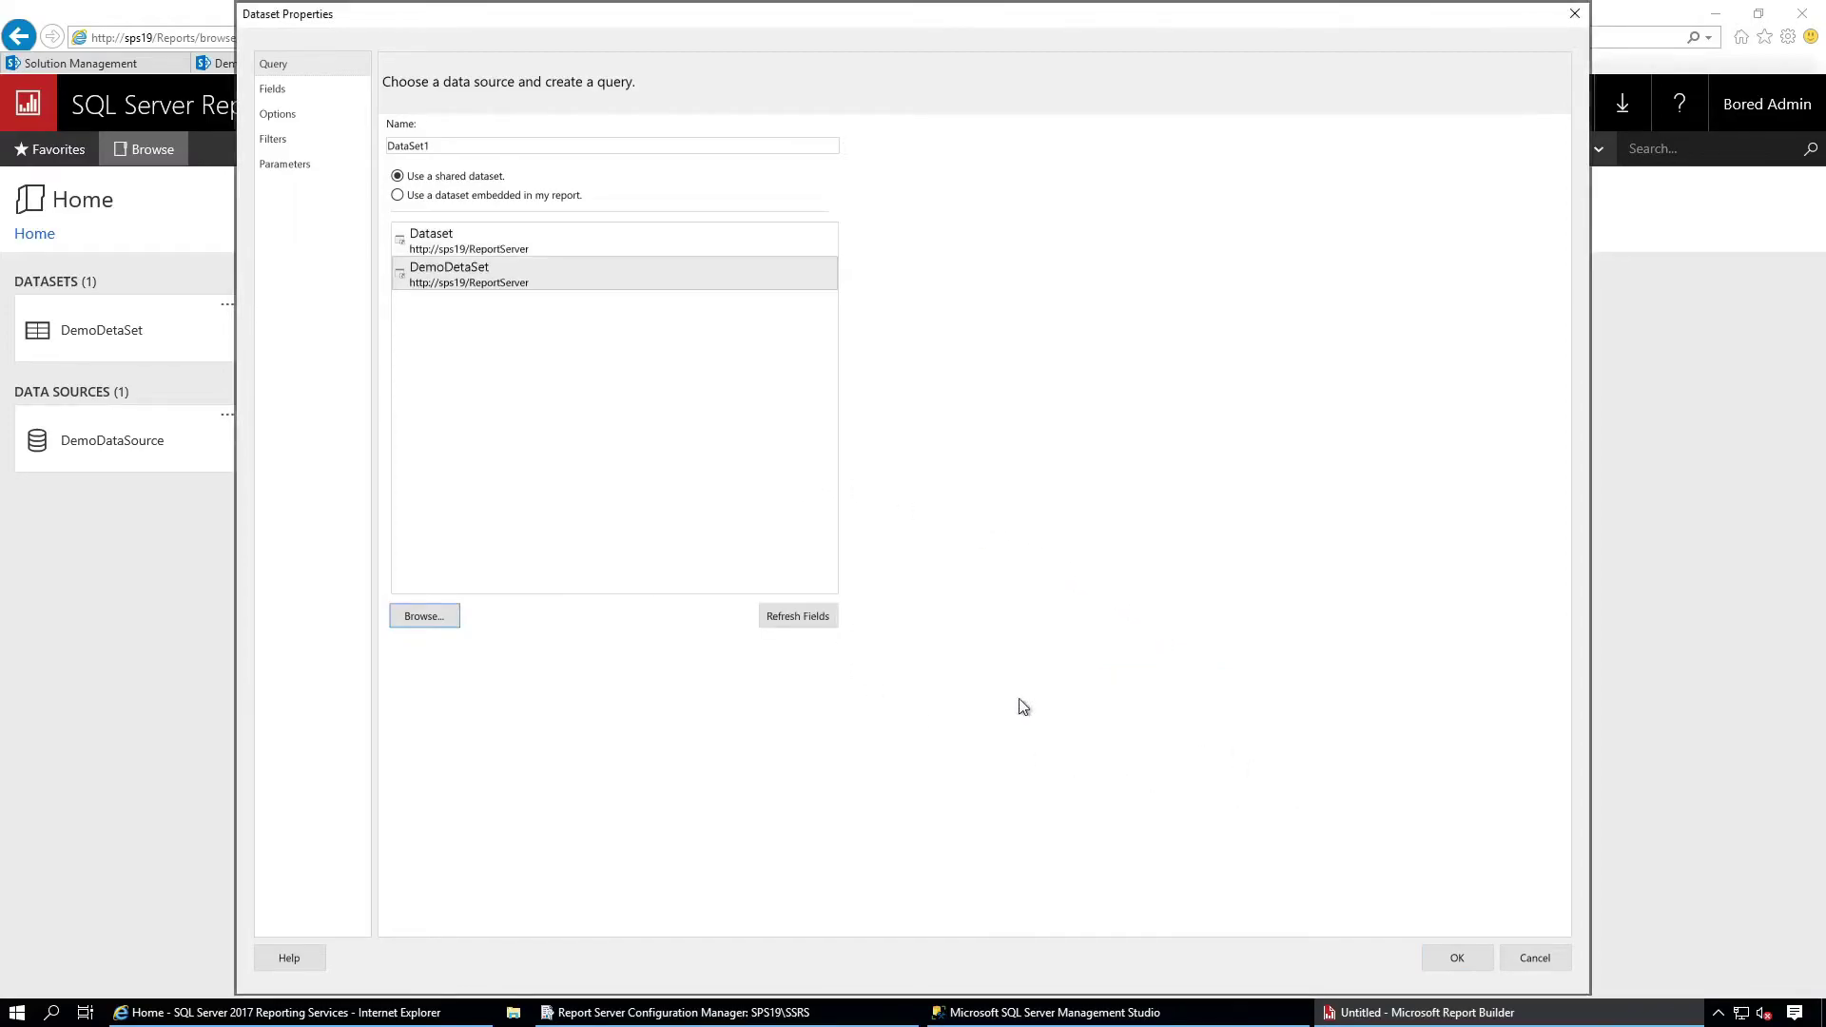
pyautogui.click(1449, 959)
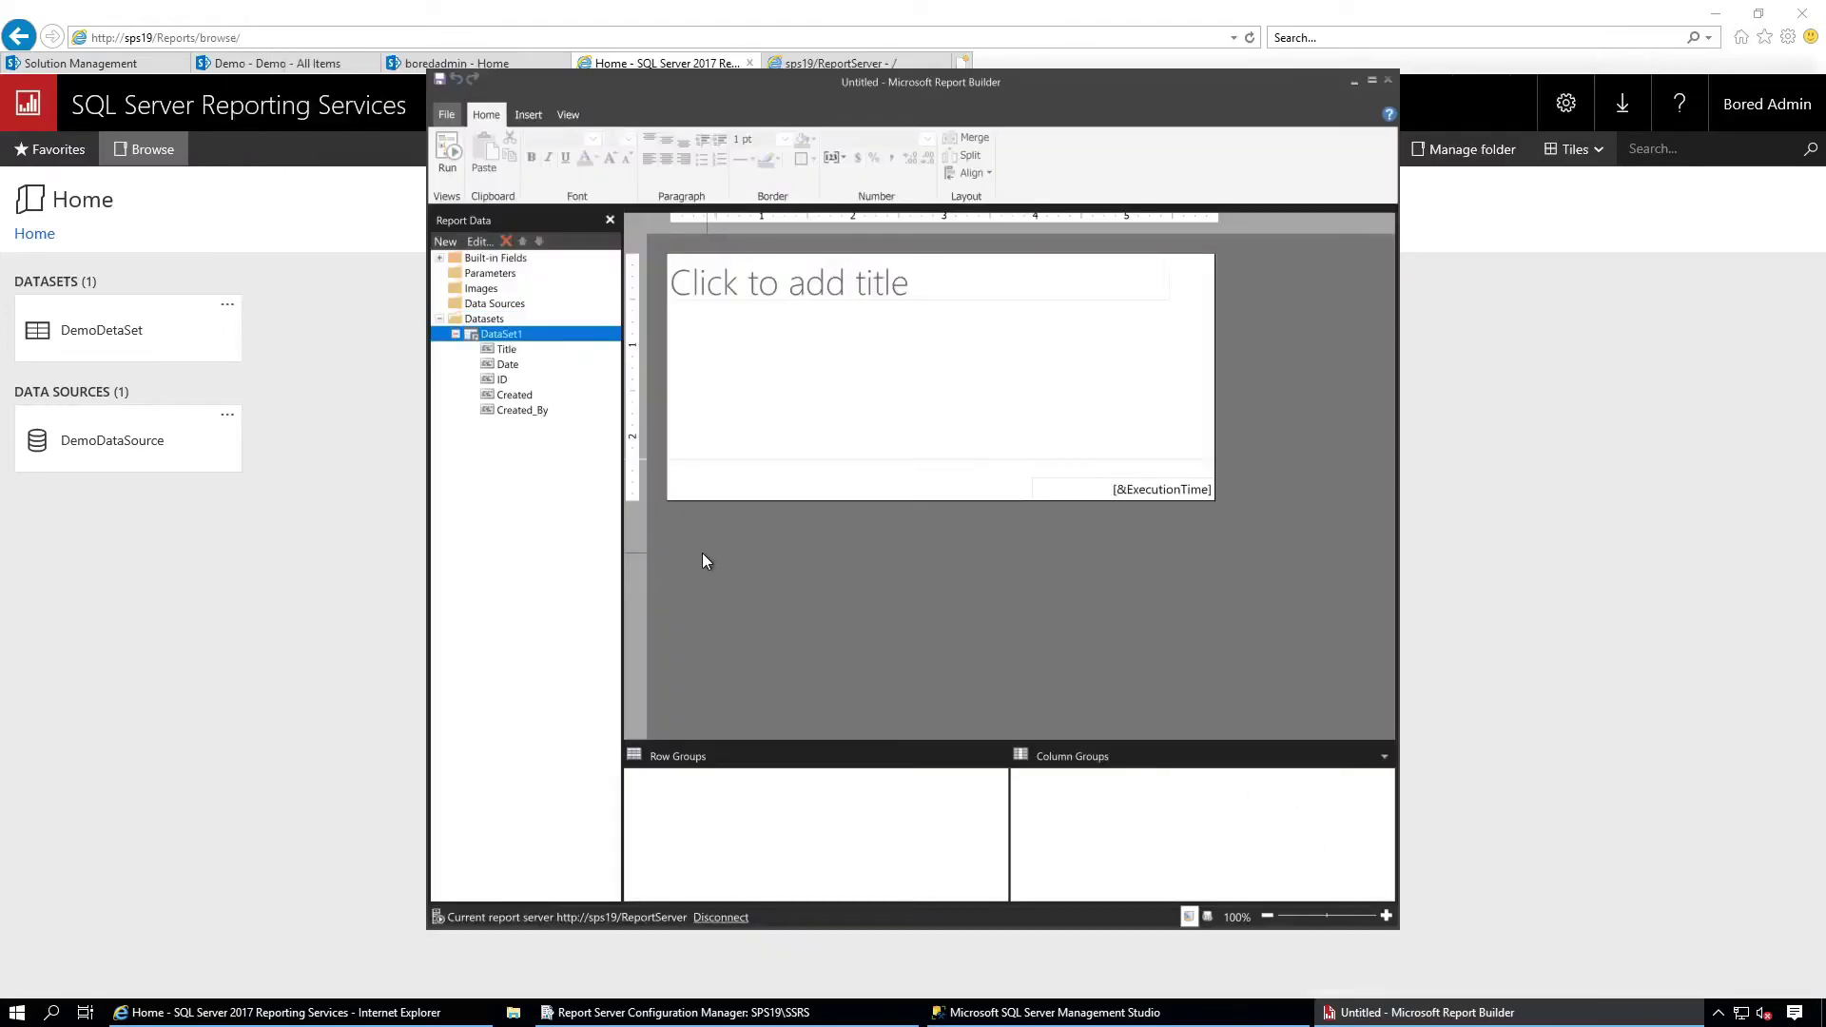
# Step: Expand DataSet1 to review its Title, Date, ID, Created and Created_By fields
pyautogui.click(507, 349)
pyautogui.click(507, 365)
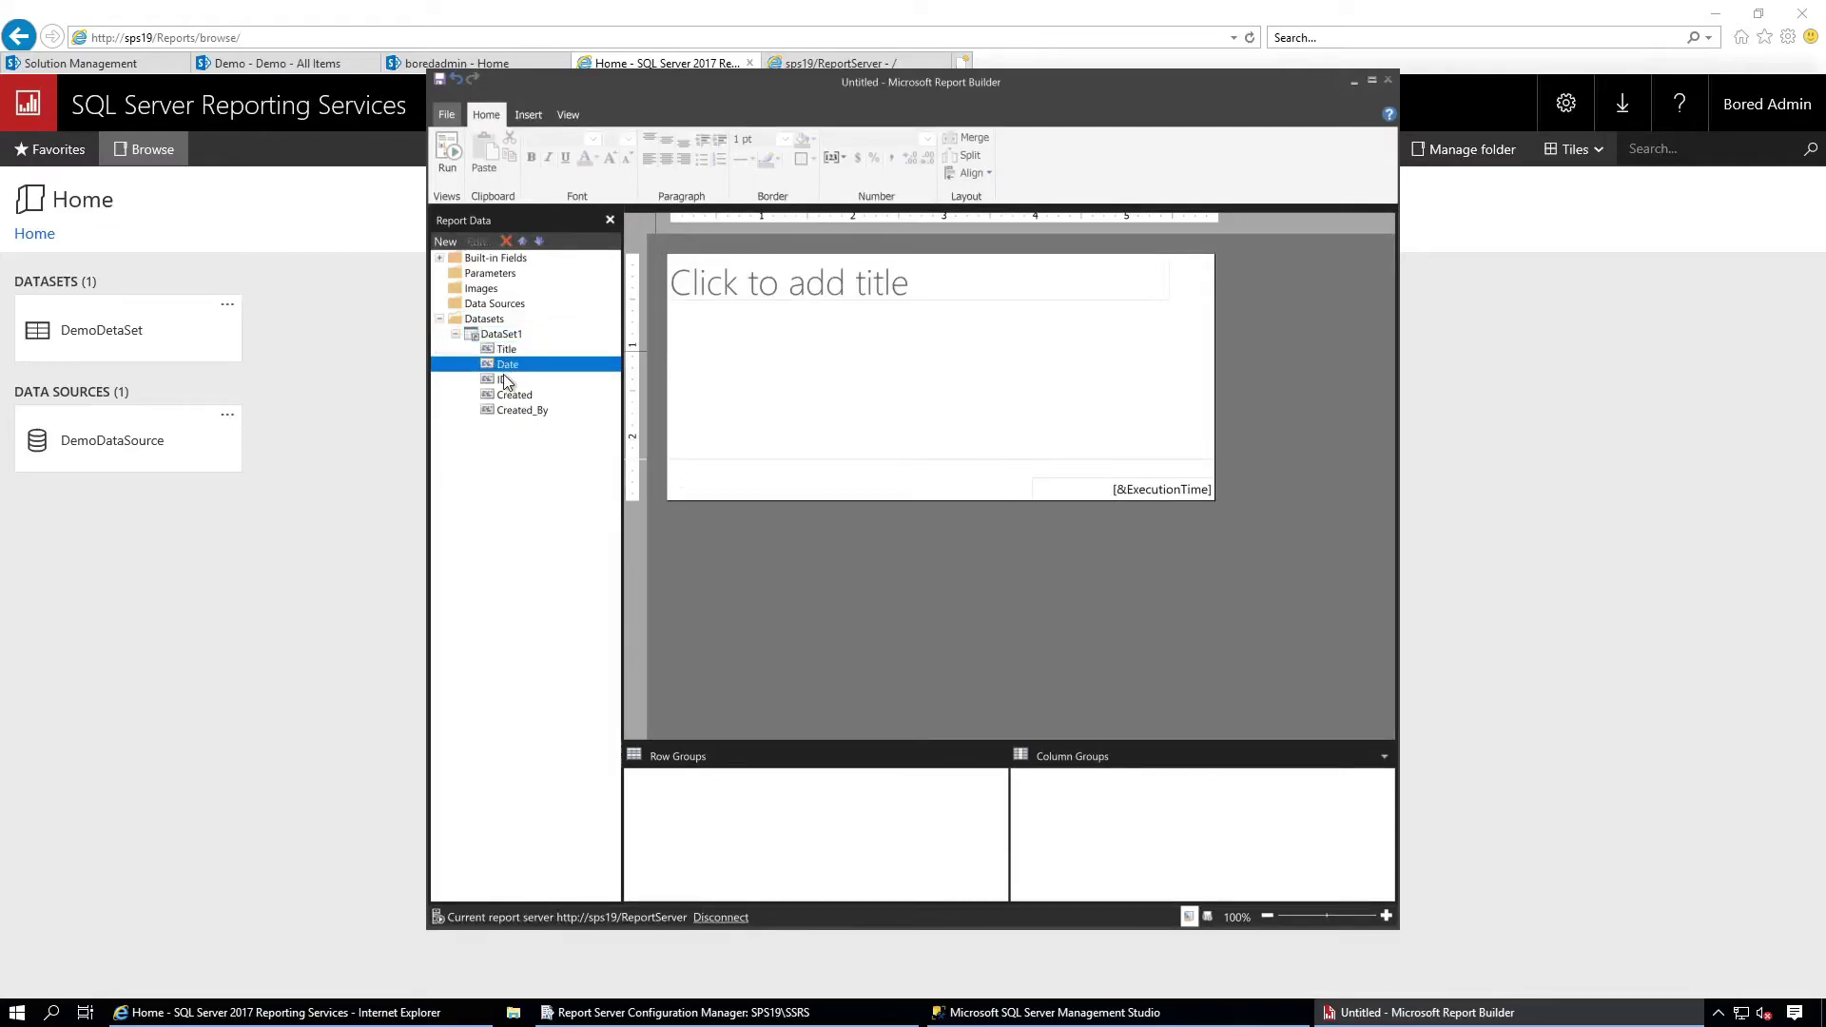
pyautogui.click(504, 379)
pyautogui.click(514, 395)
pyautogui.click(528, 411)
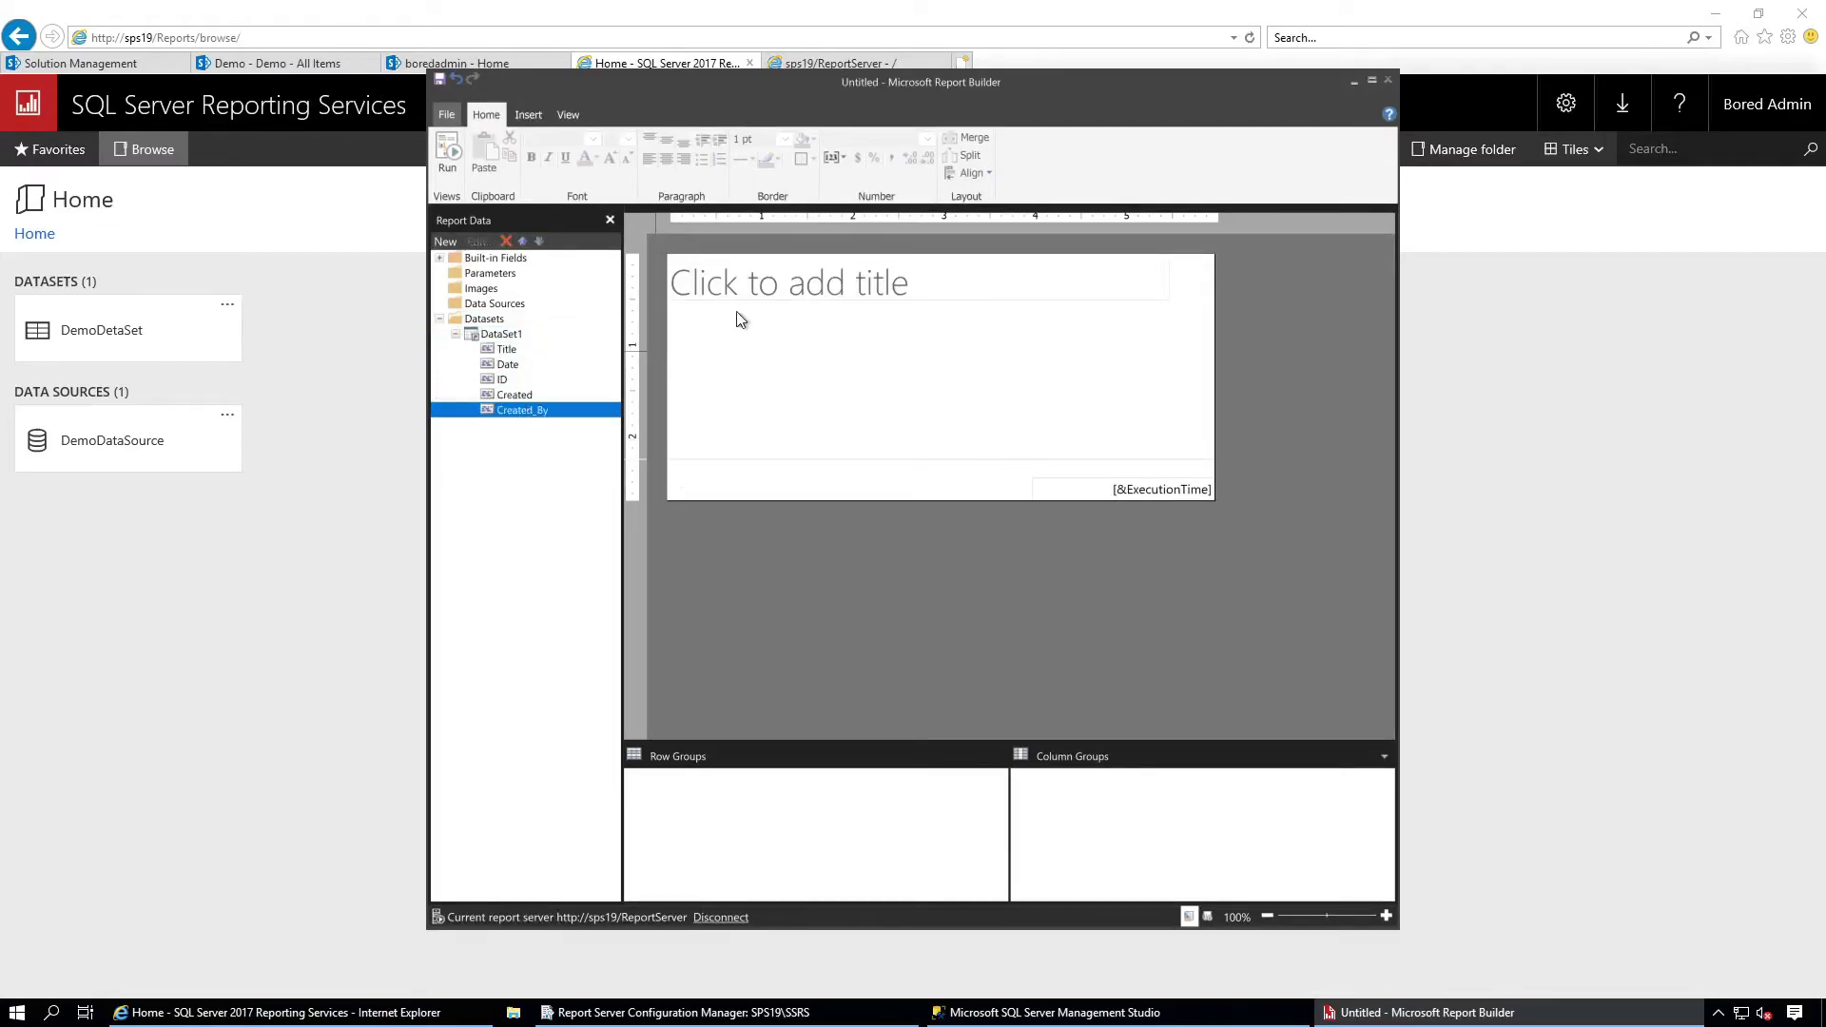
# Step: Enter 'Demo Data' as the report title and center it
pyautogui.click(801, 285)
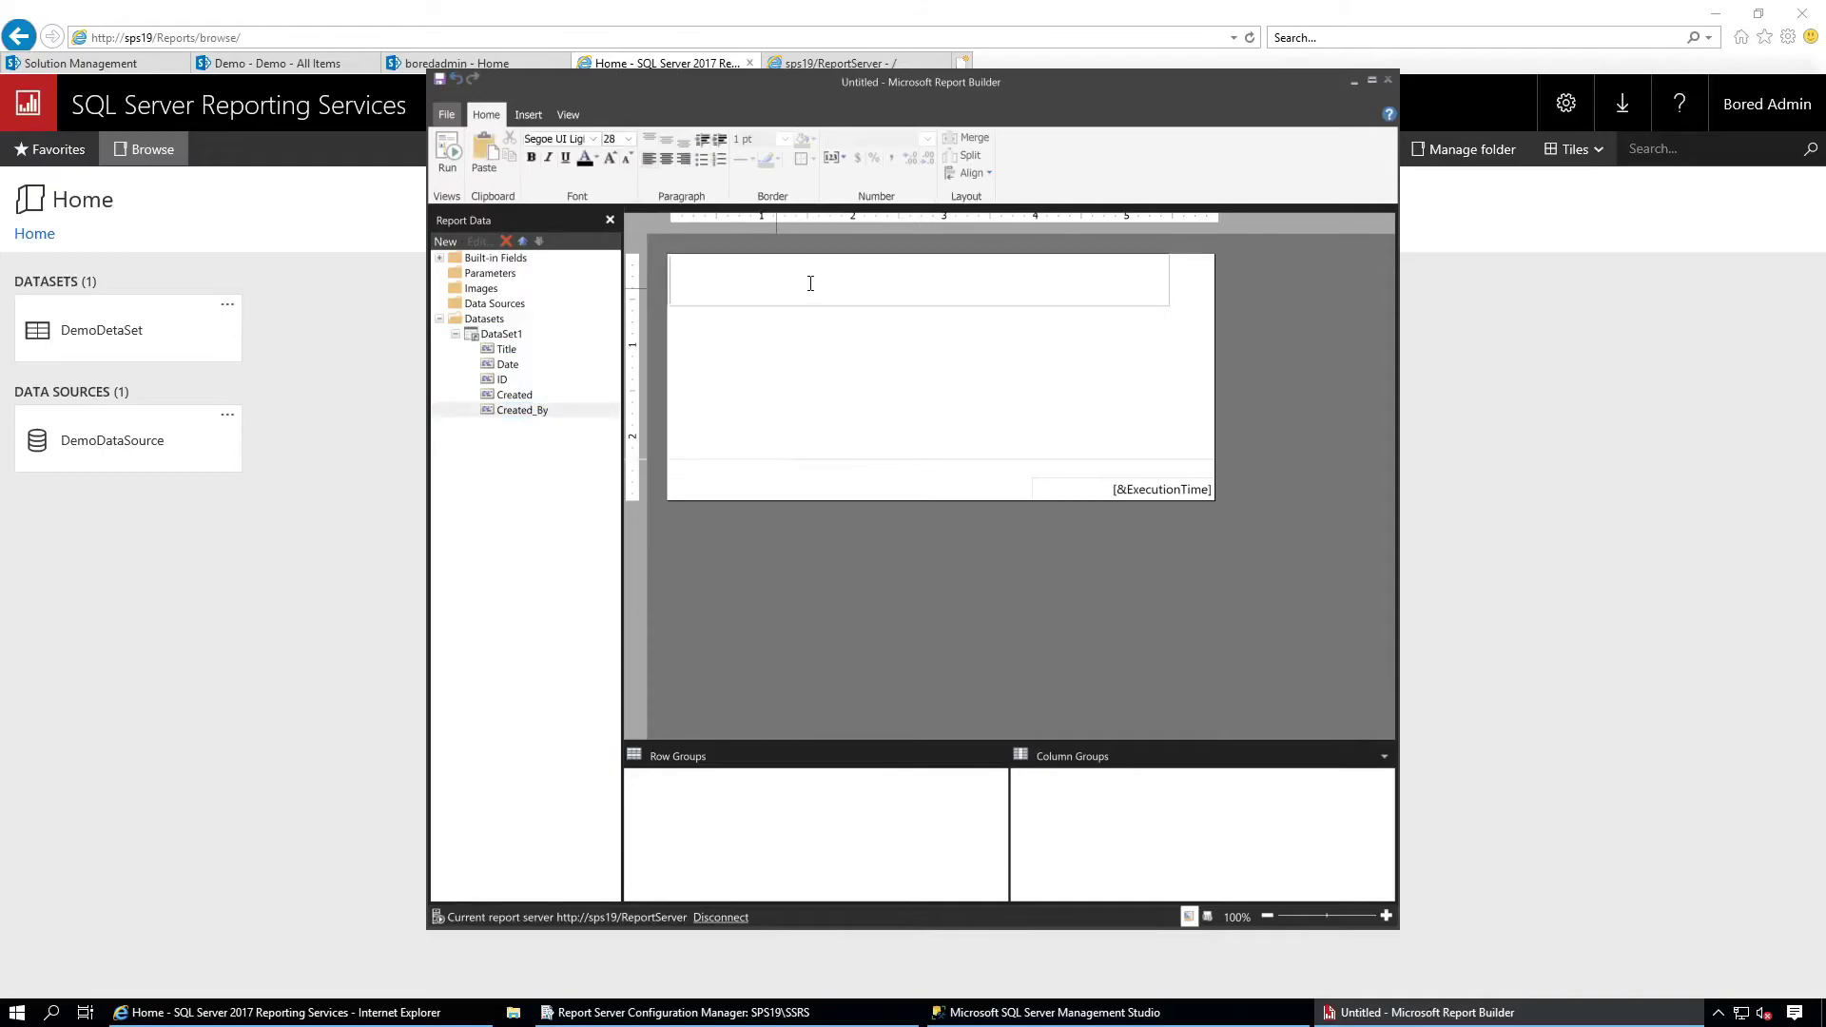
pyautogui.write('Demo Data')
pyautogui.moveTo(866, 276); pyautogui.dragTo(679, 269)
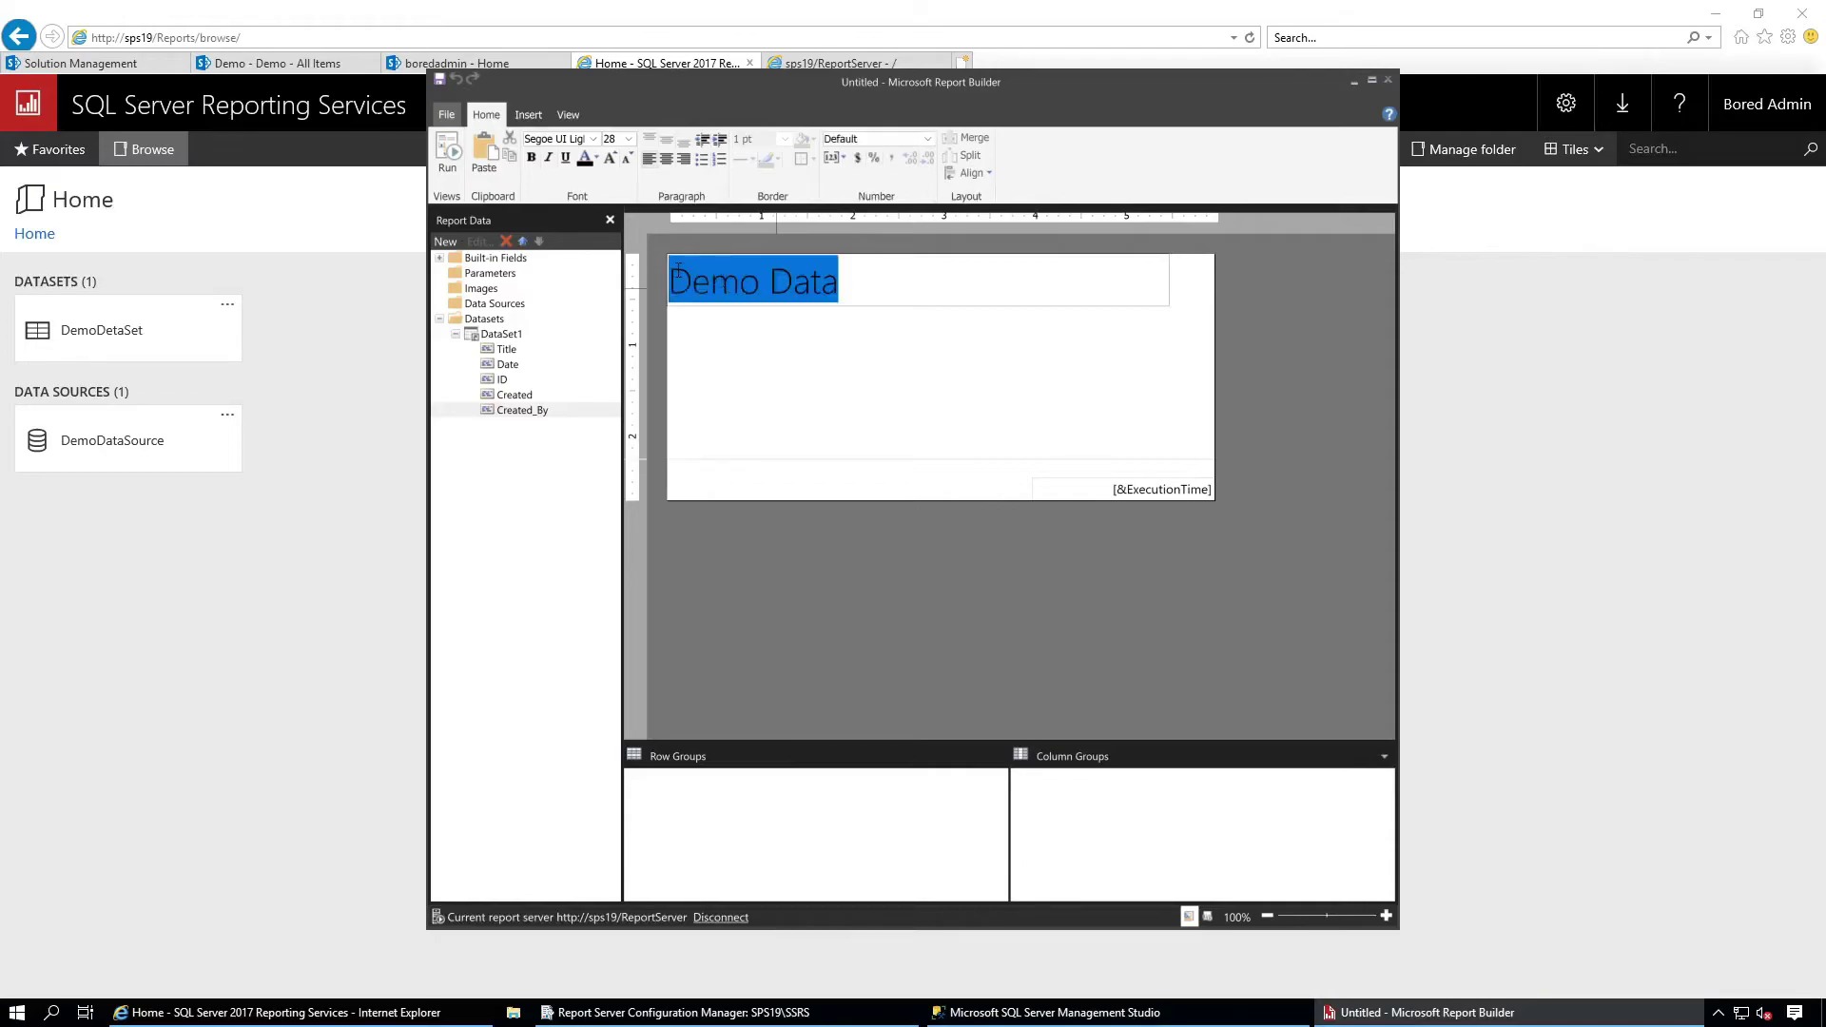
pyautogui.click(665, 161)
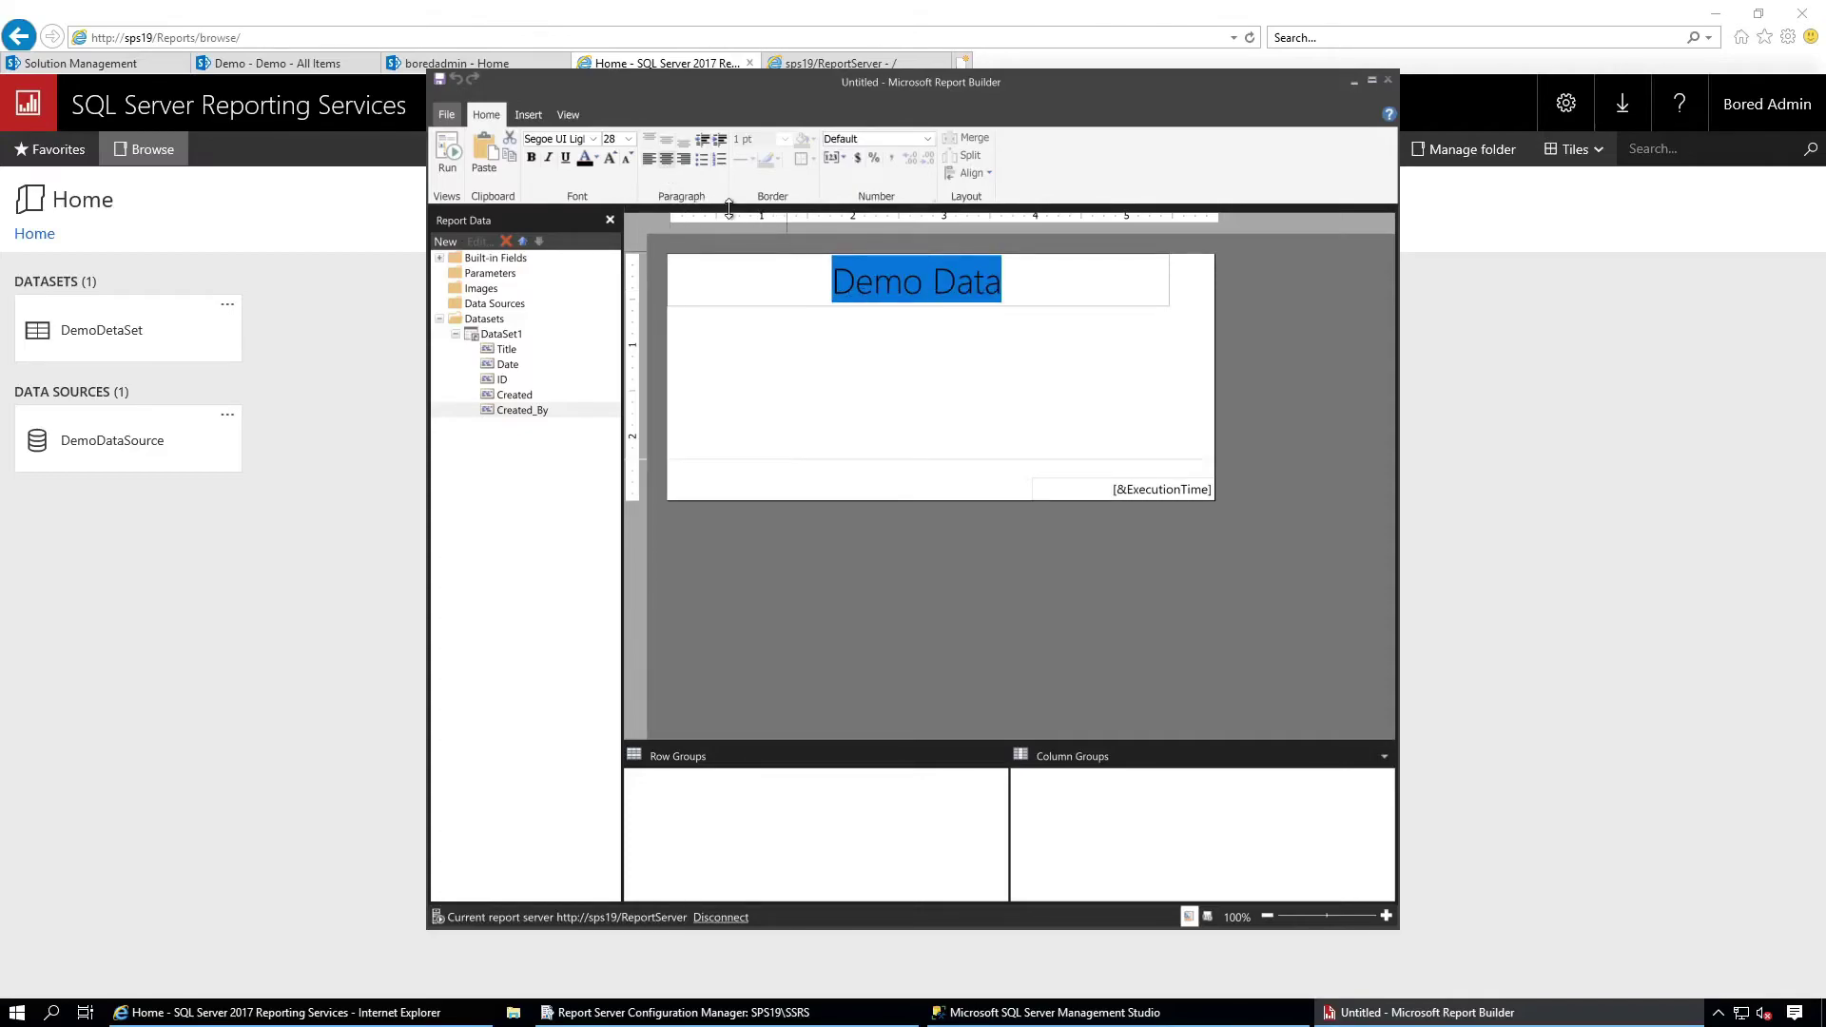
# Step: Make the title text sea green and give the title box a light grey background
pyautogui.click(596, 162)
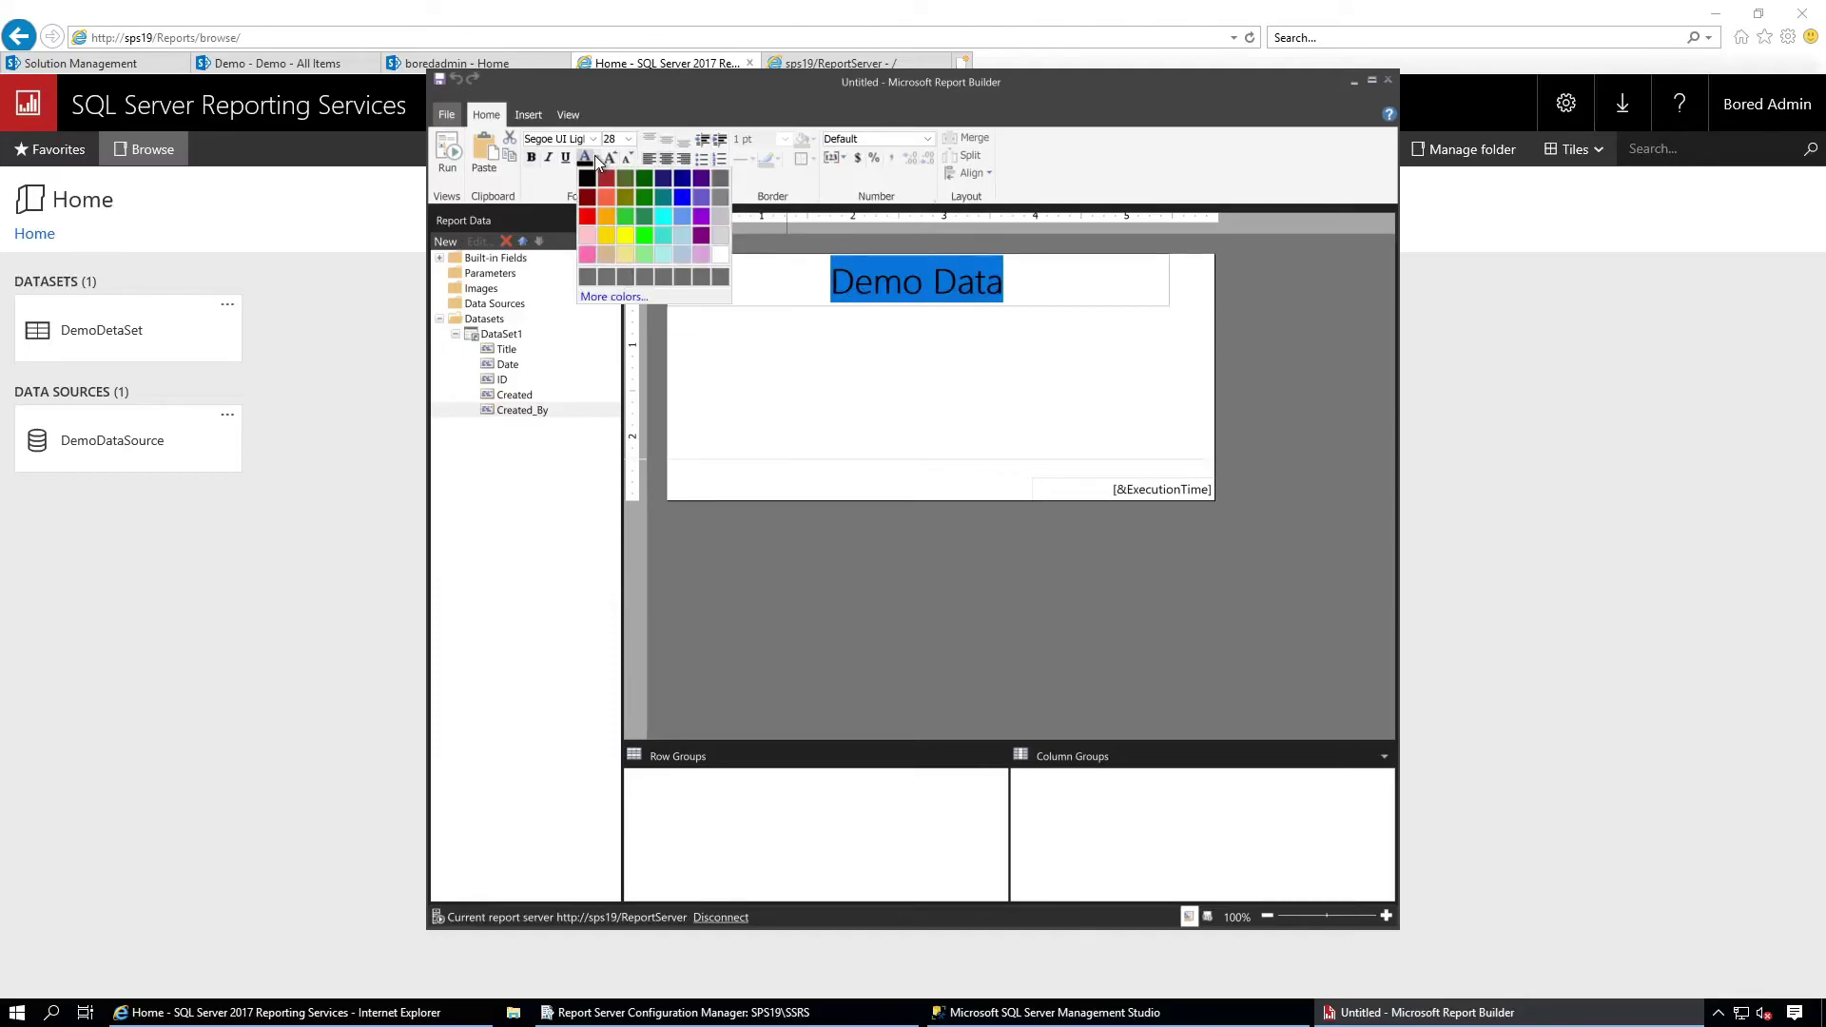
pyautogui.click(644, 220)
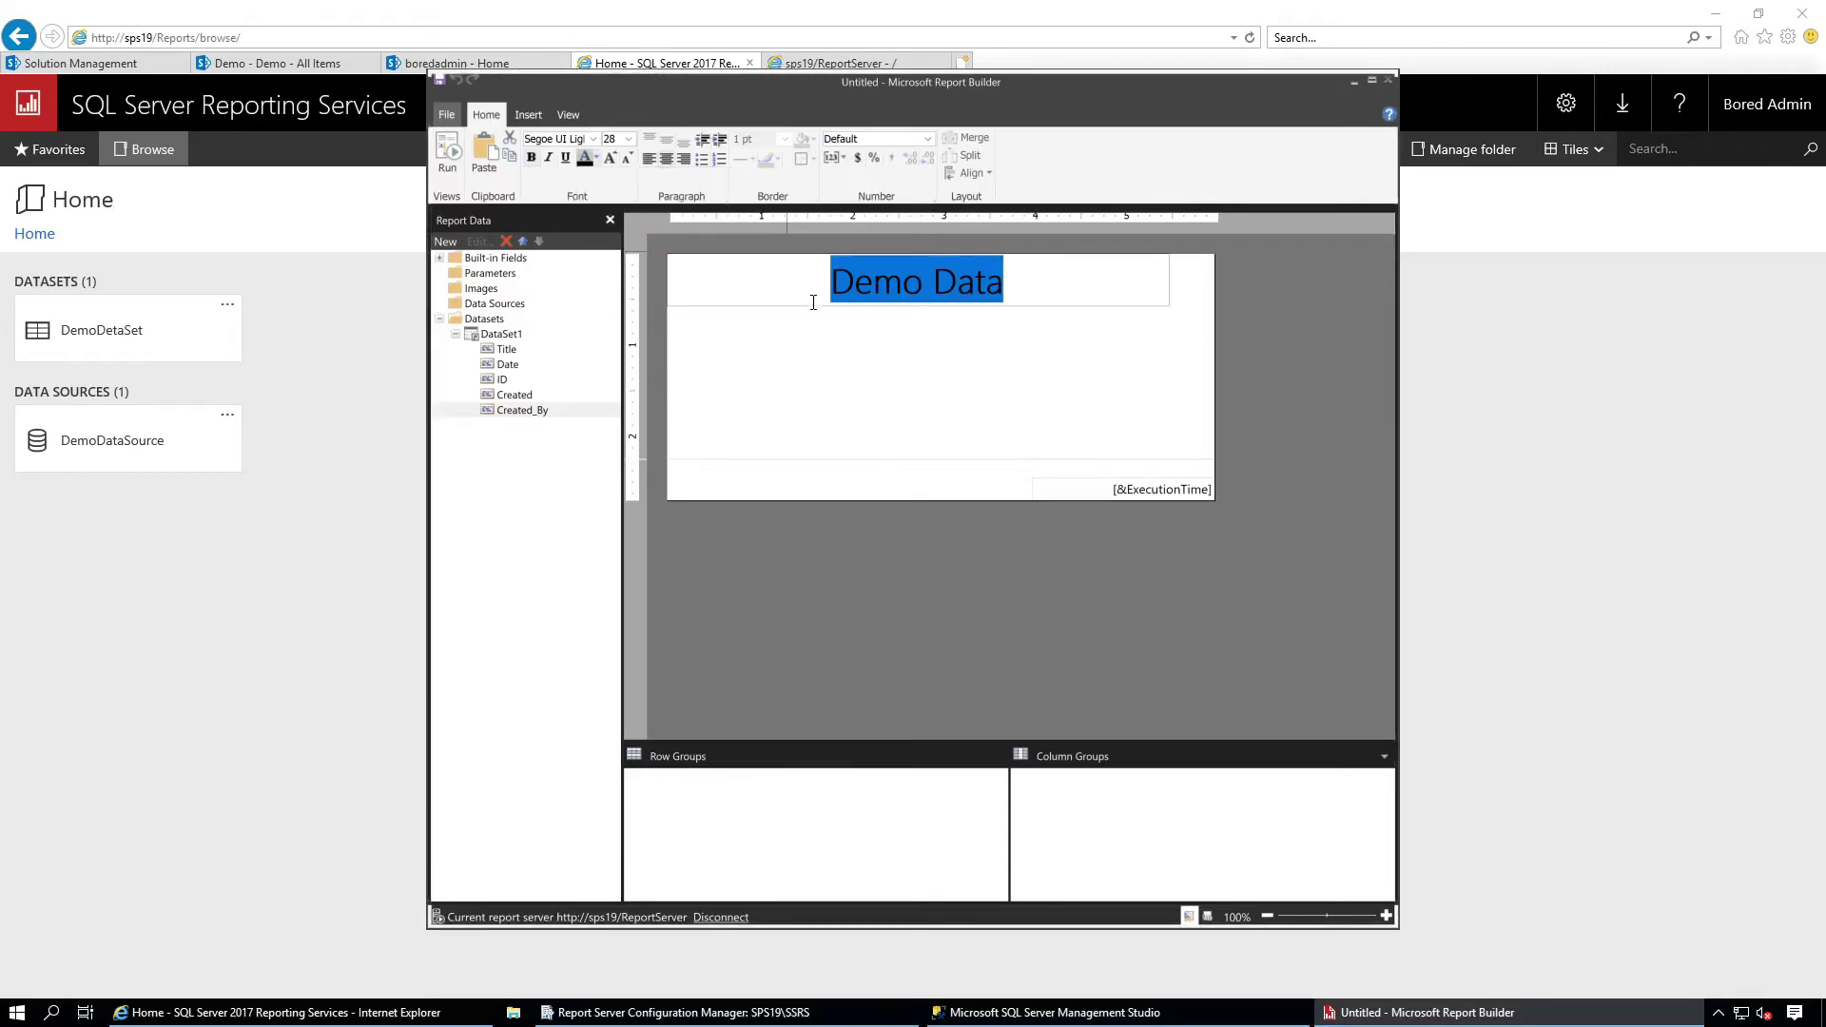
pyautogui.click(738, 267)
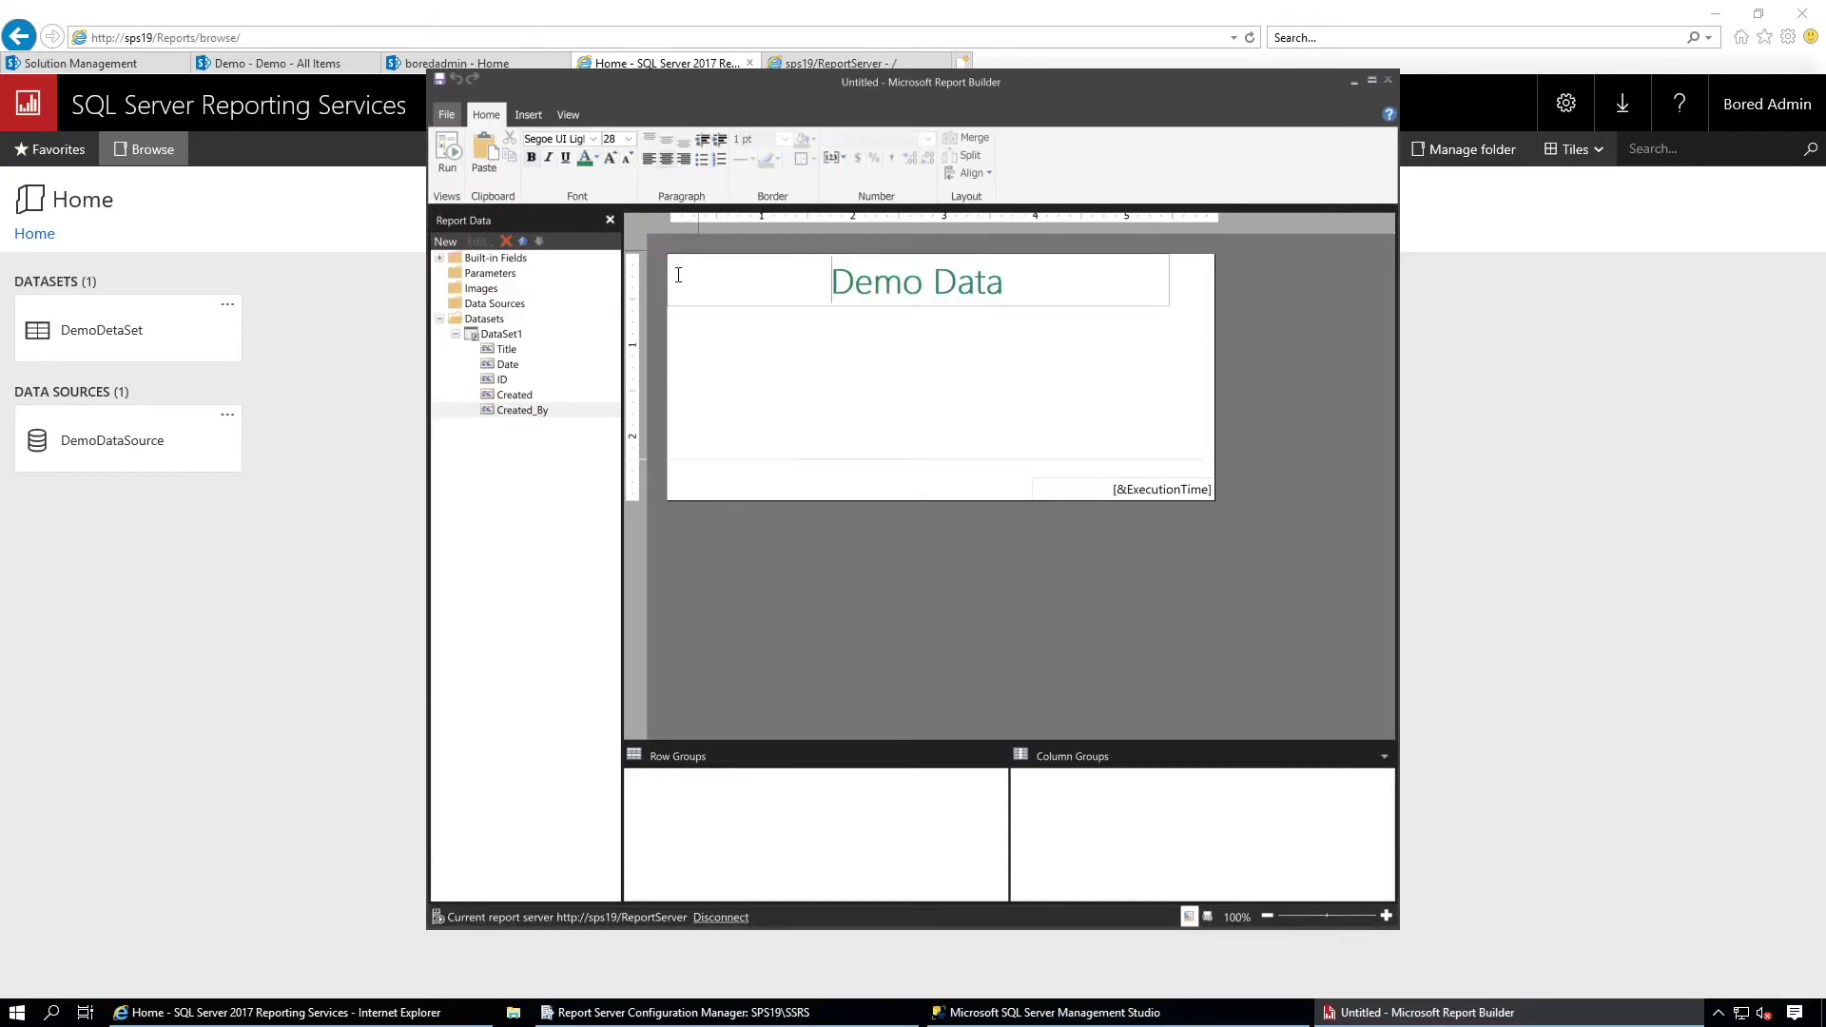
pyautogui.hotkey('ctrl', 'shift', 'Right')
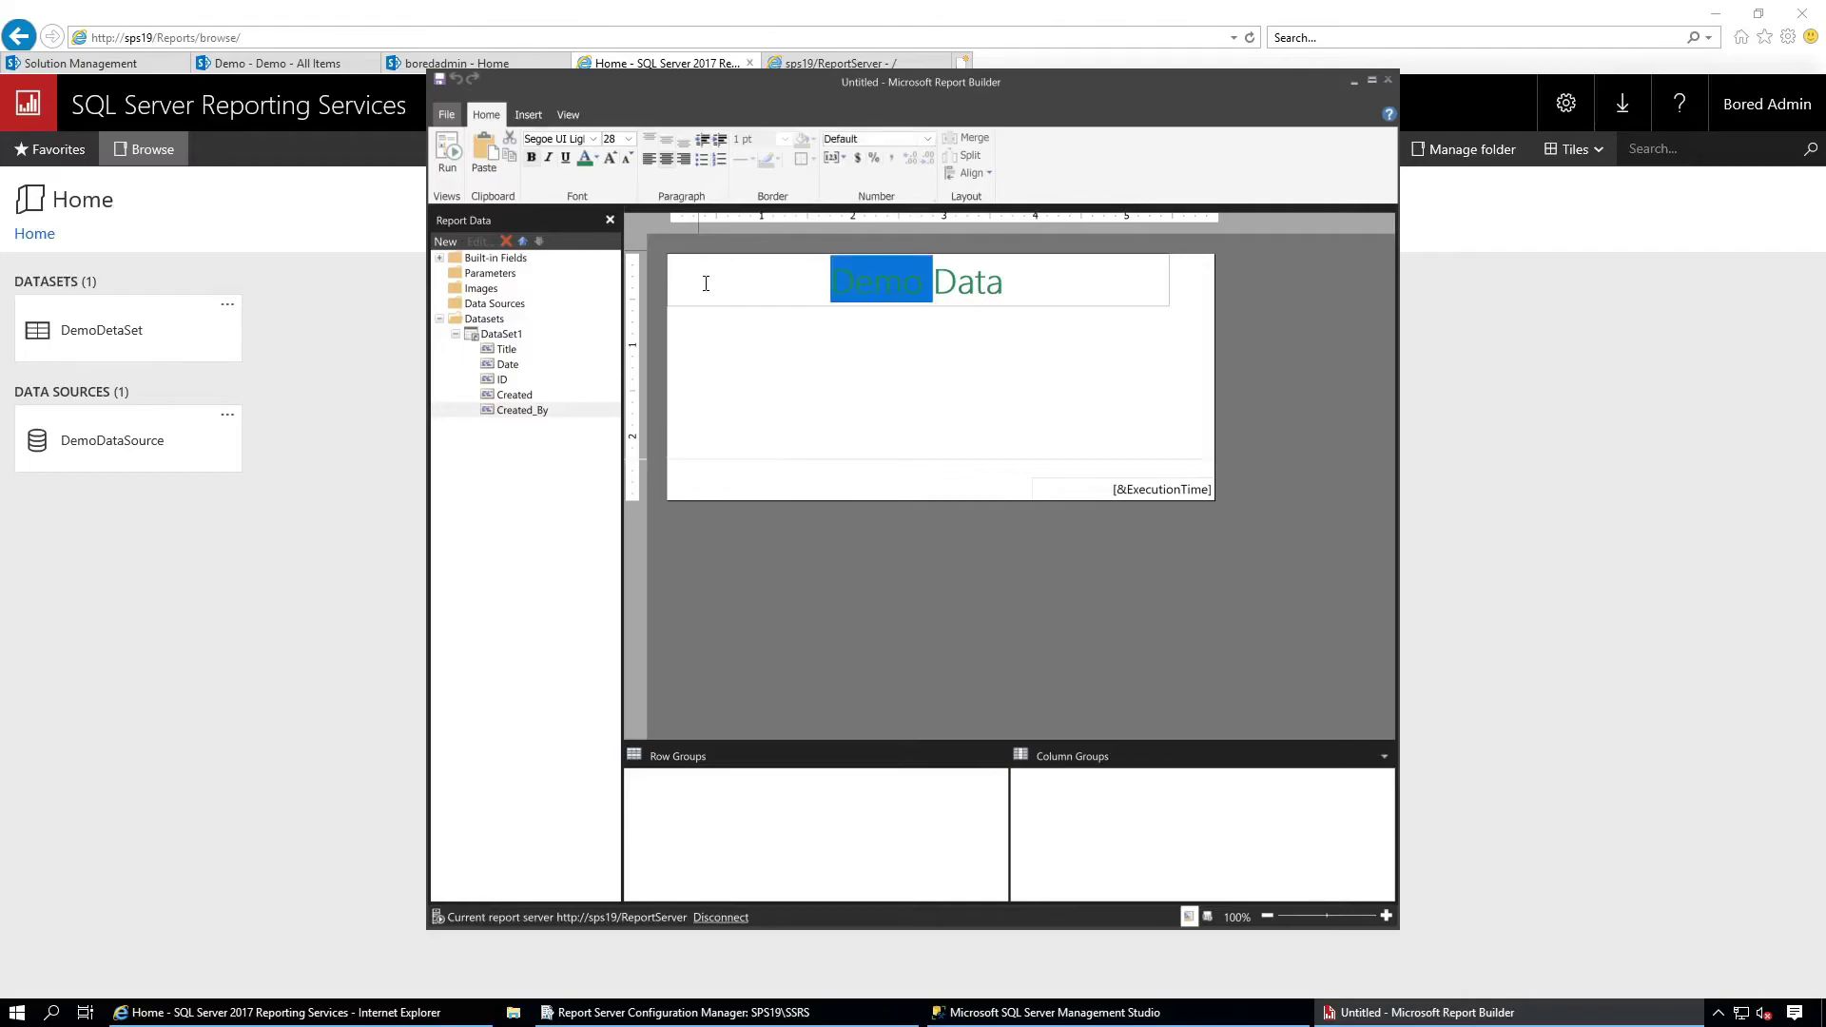
pyautogui.click(706, 283)
pyautogui.press('Escape')
pyautogui.click(812, 139)
pyautogui.click(940, 211)
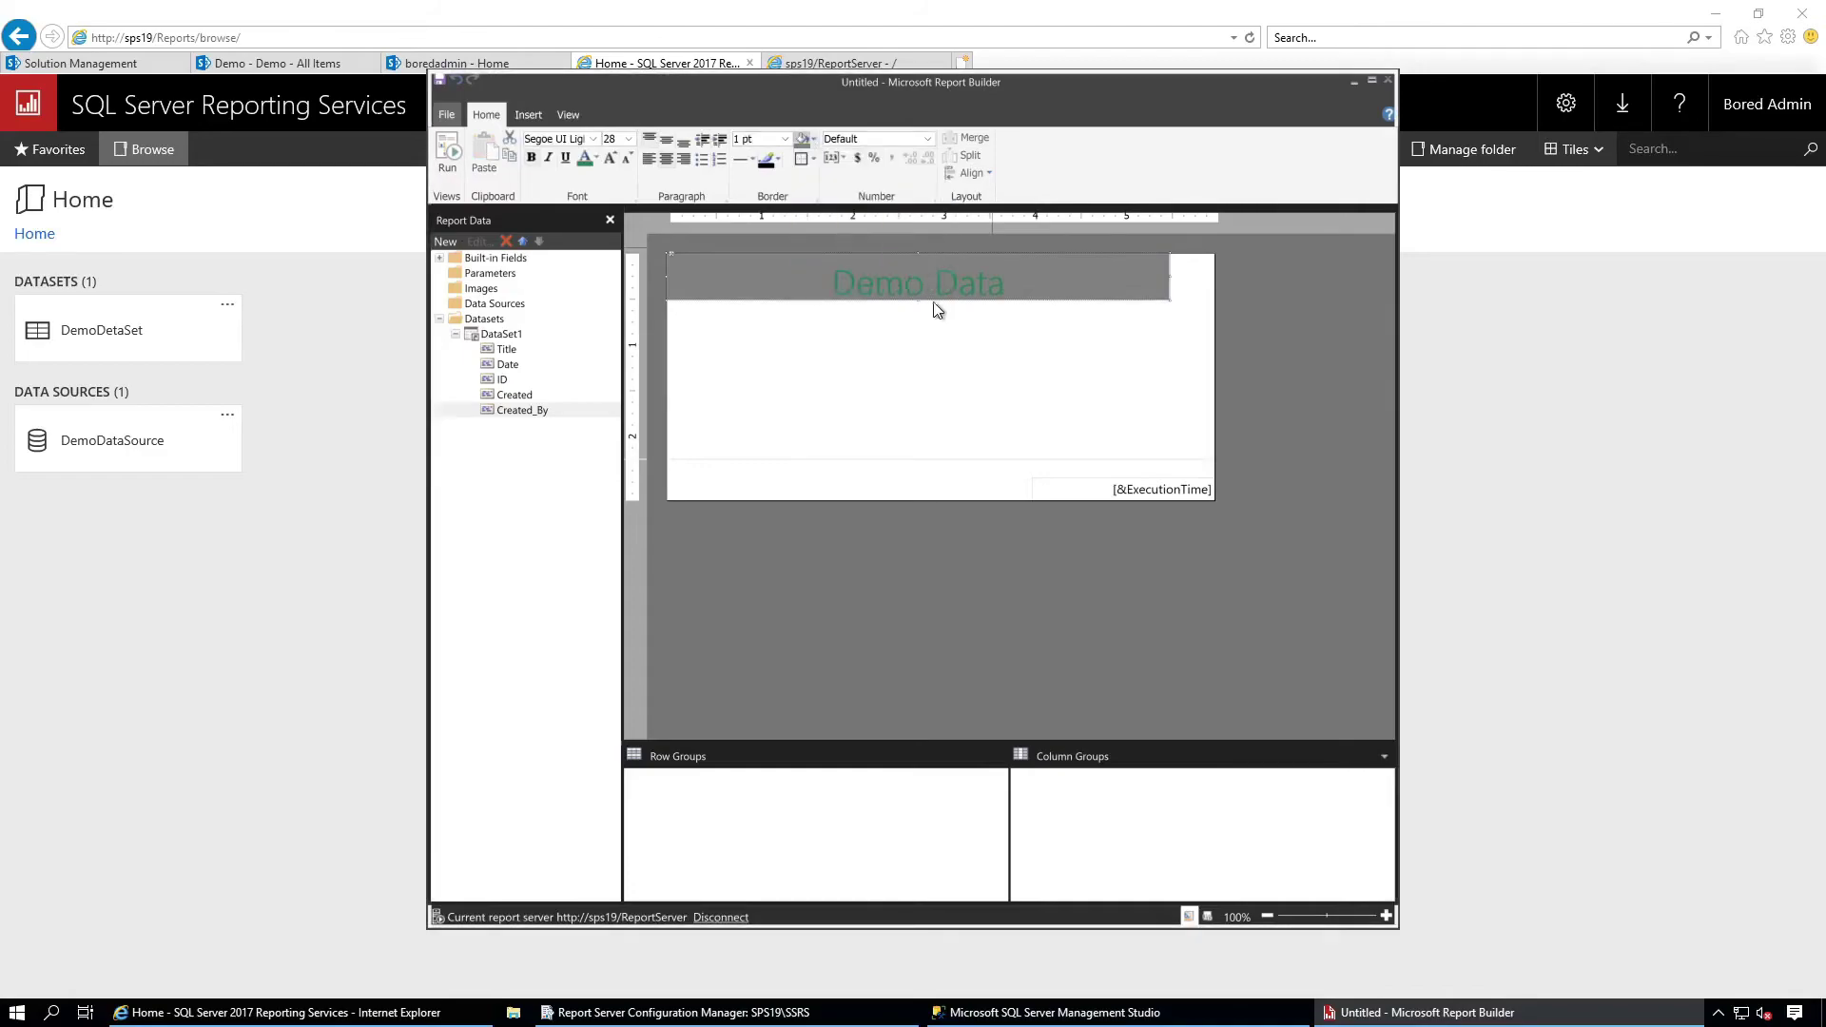
pyautogui.click(528, 115)
# Step: Draw a table below the title and add two columns on its right, making five
pyautogui.click(490, 155)
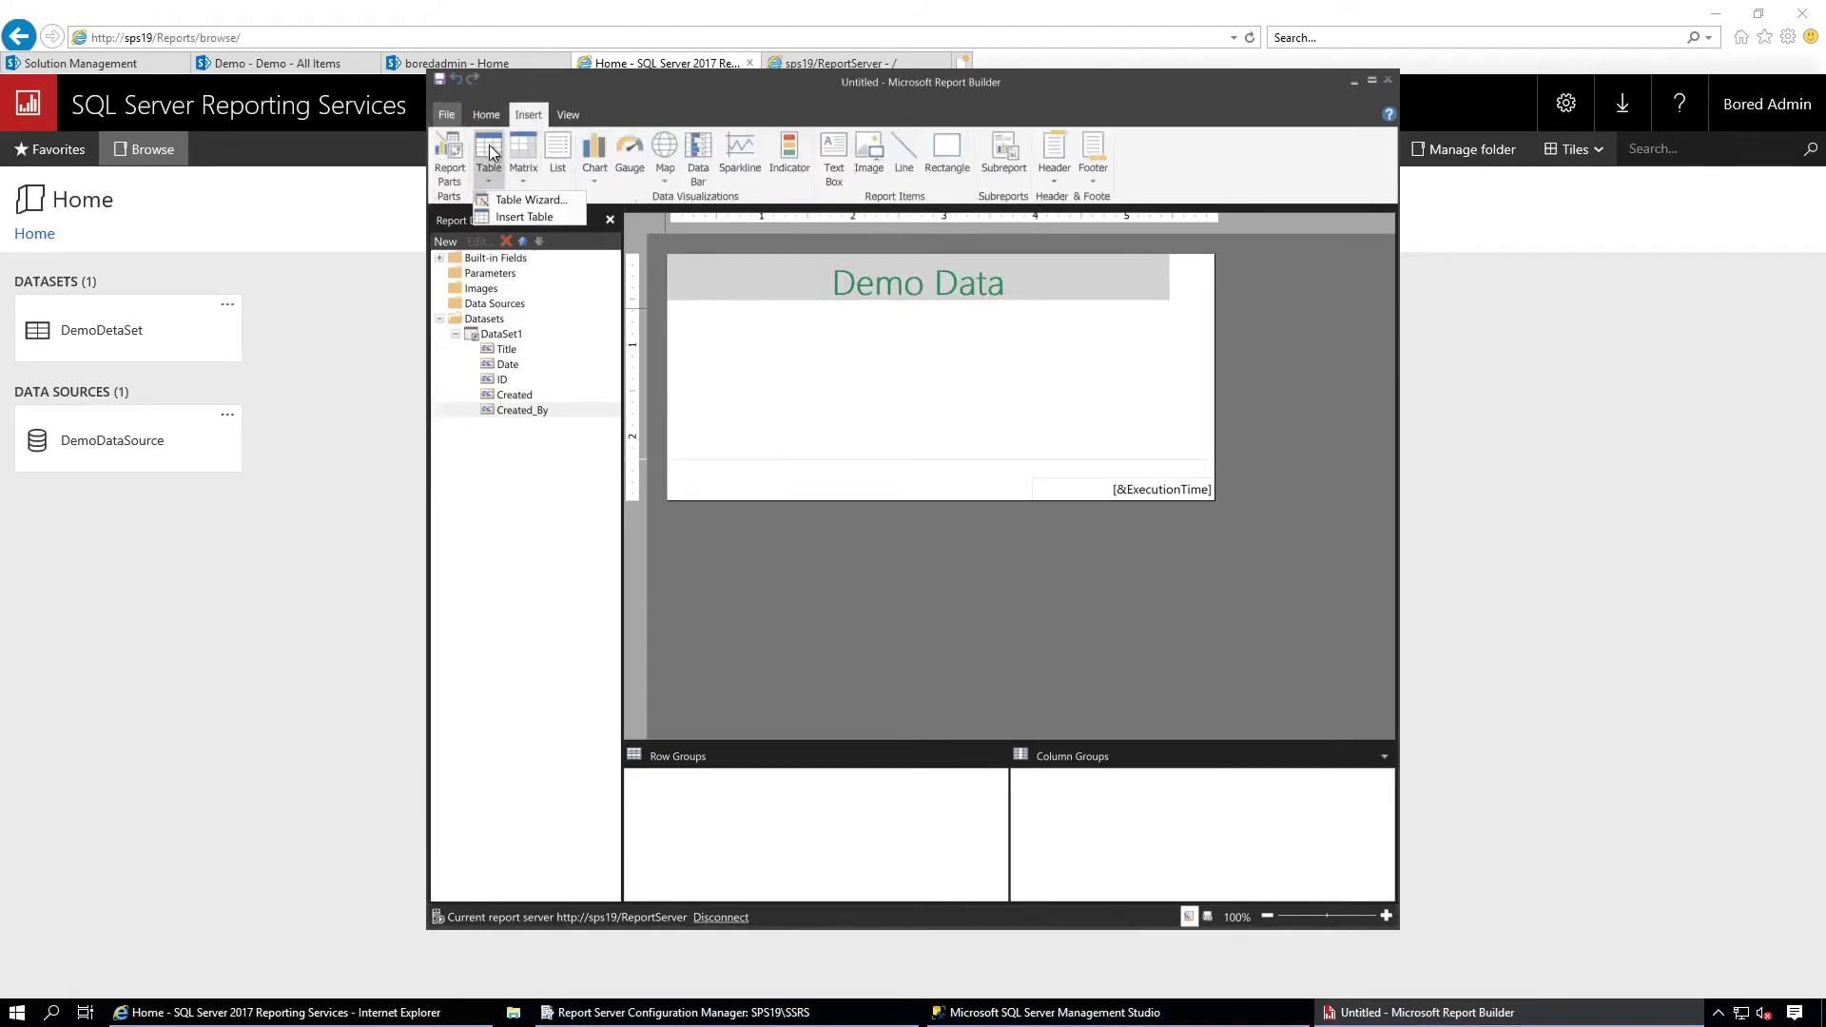
pyautogui.click(524, 217)
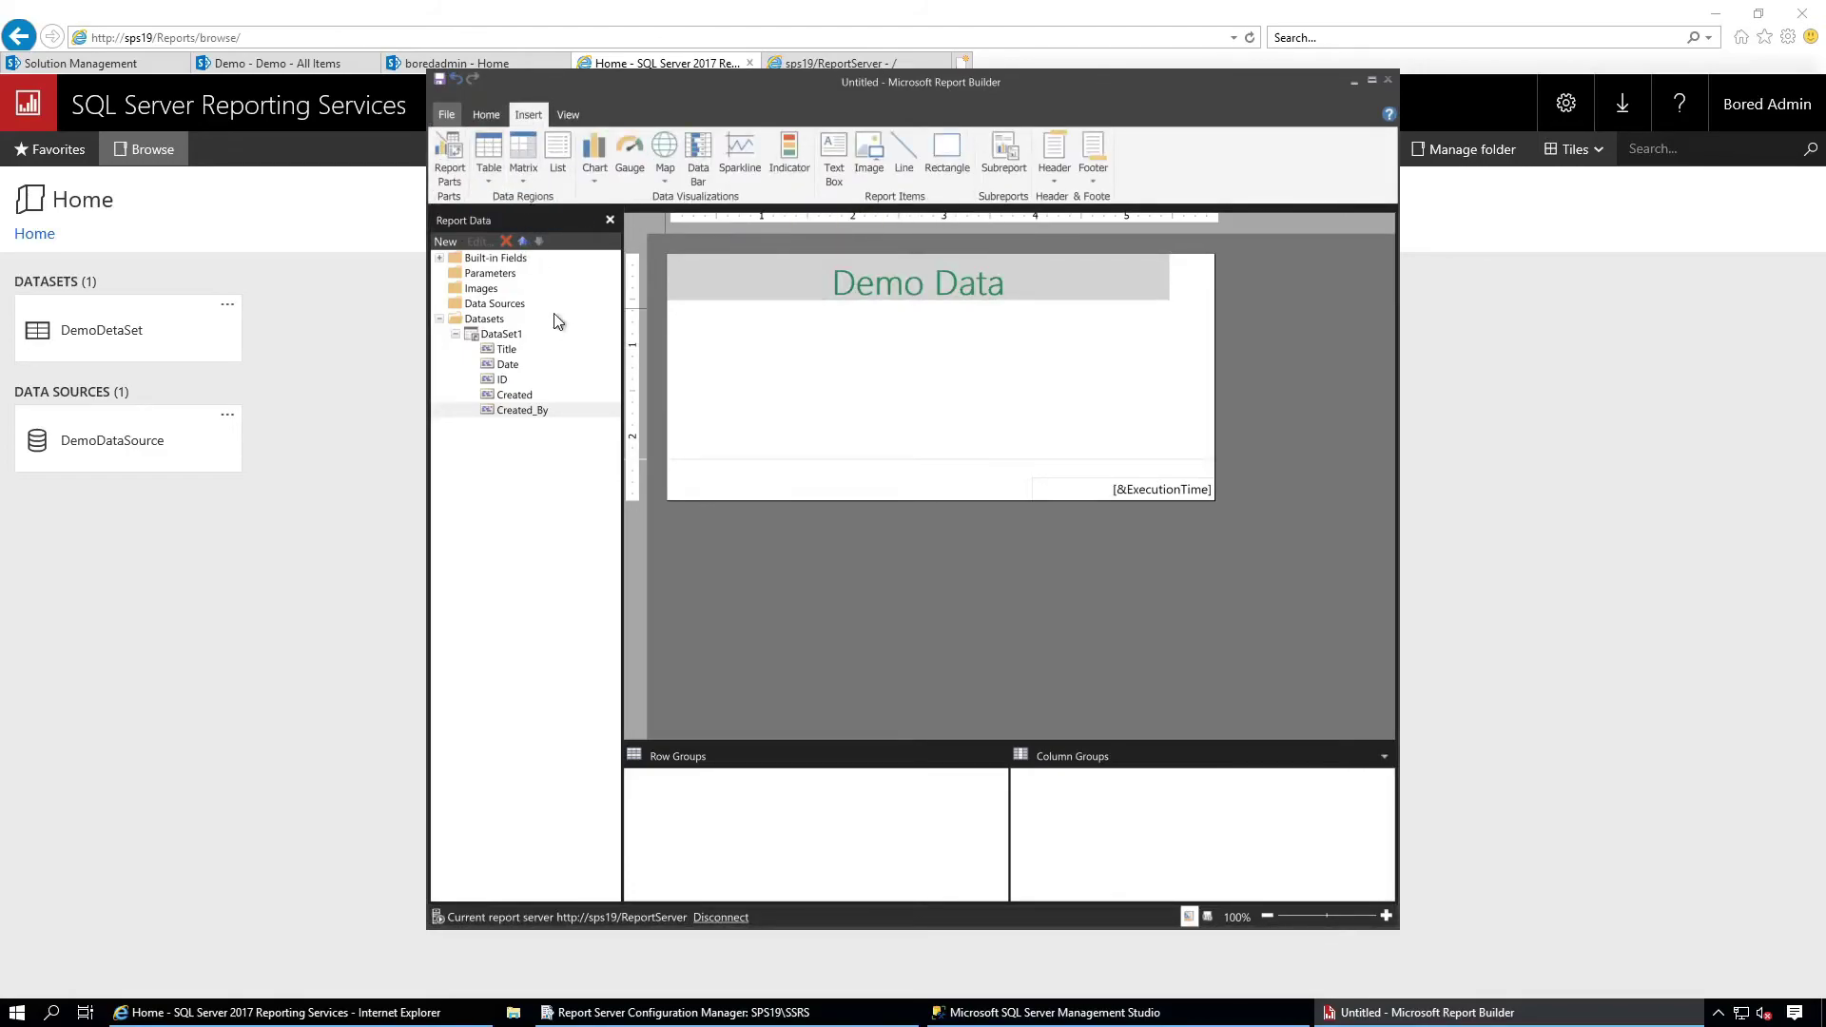
pyautogui.moveTo(726, 351); pyautogui.dragTo(995, 408)
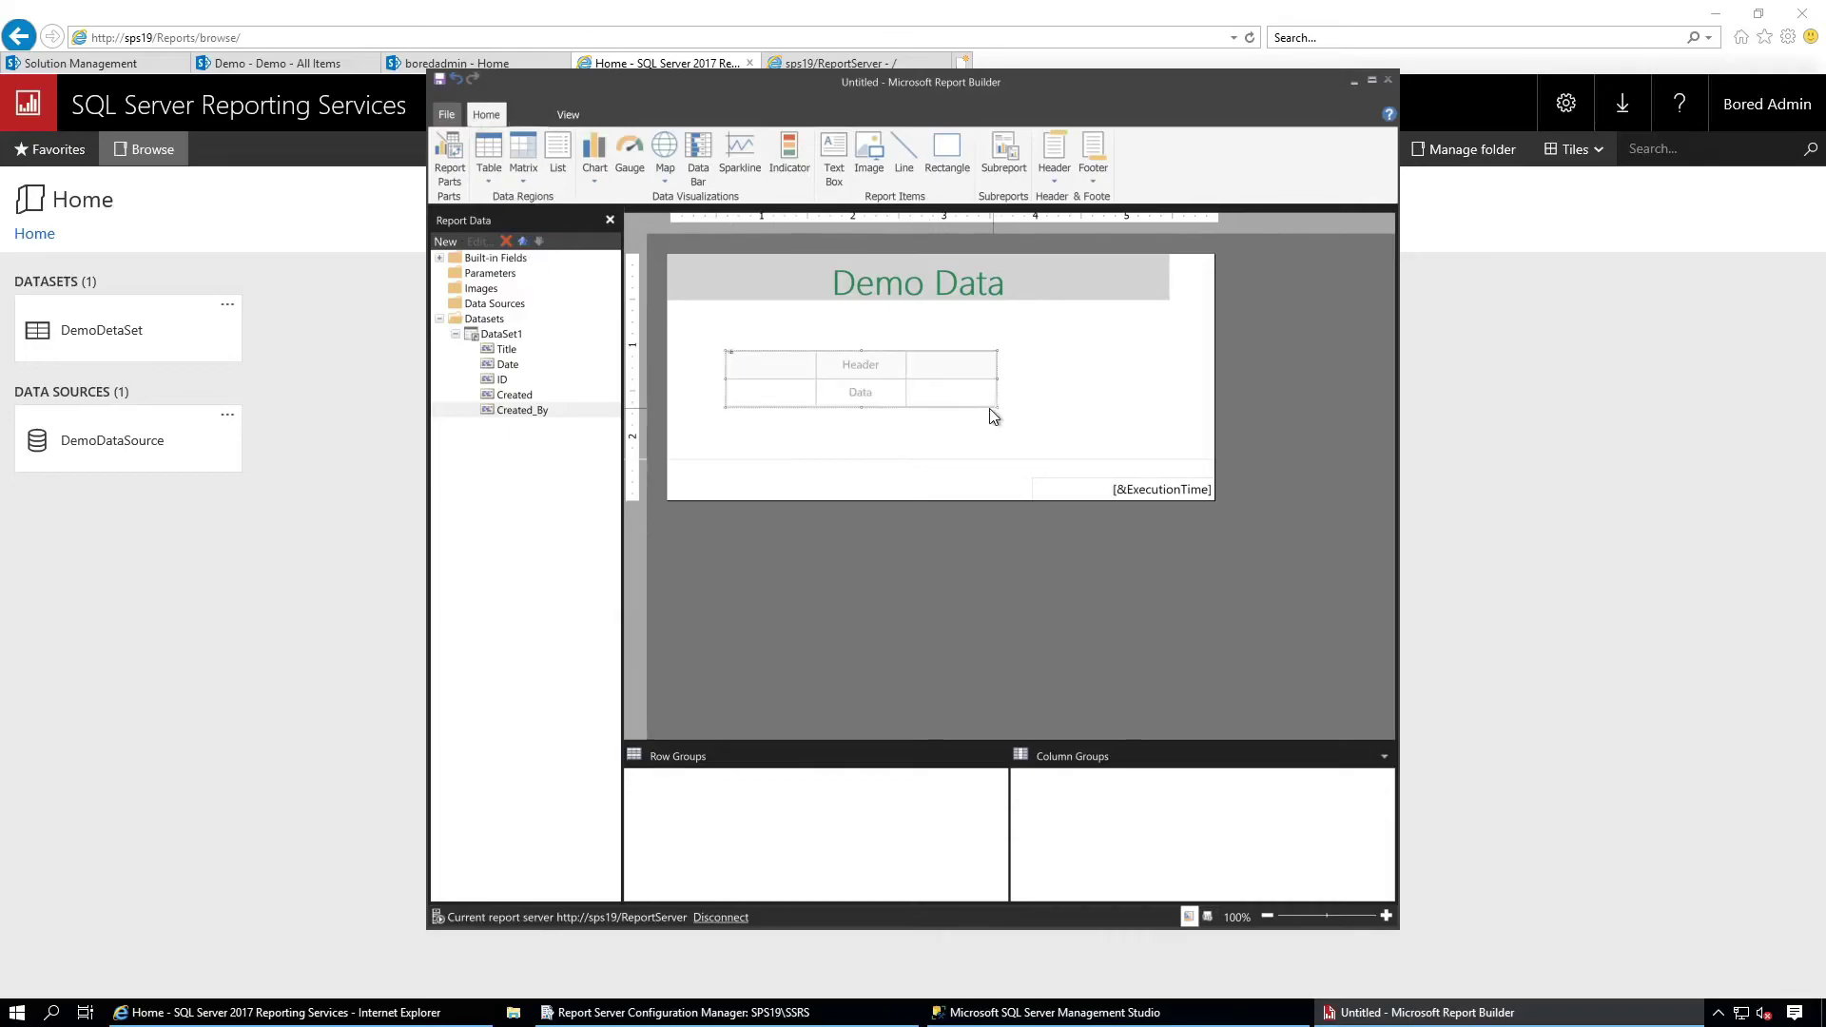
pyautogui.click(509, 349)
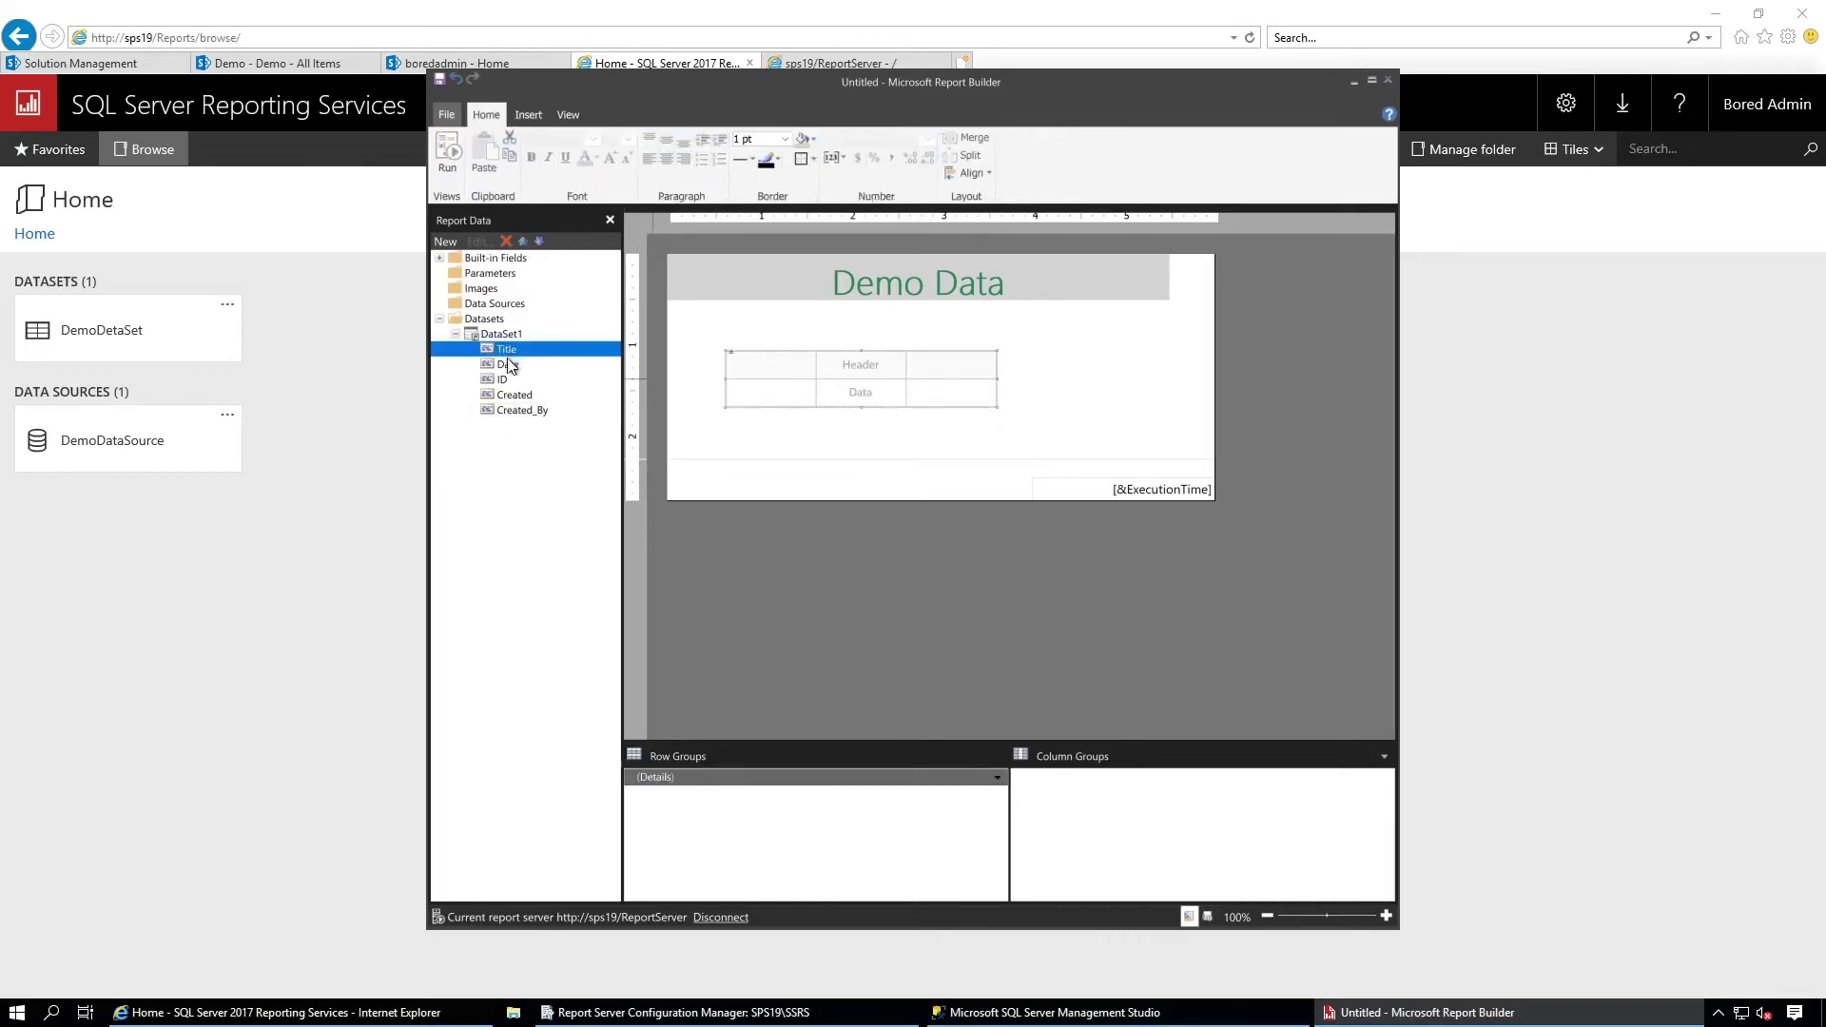
pyautogui.rightClick(938, 366)
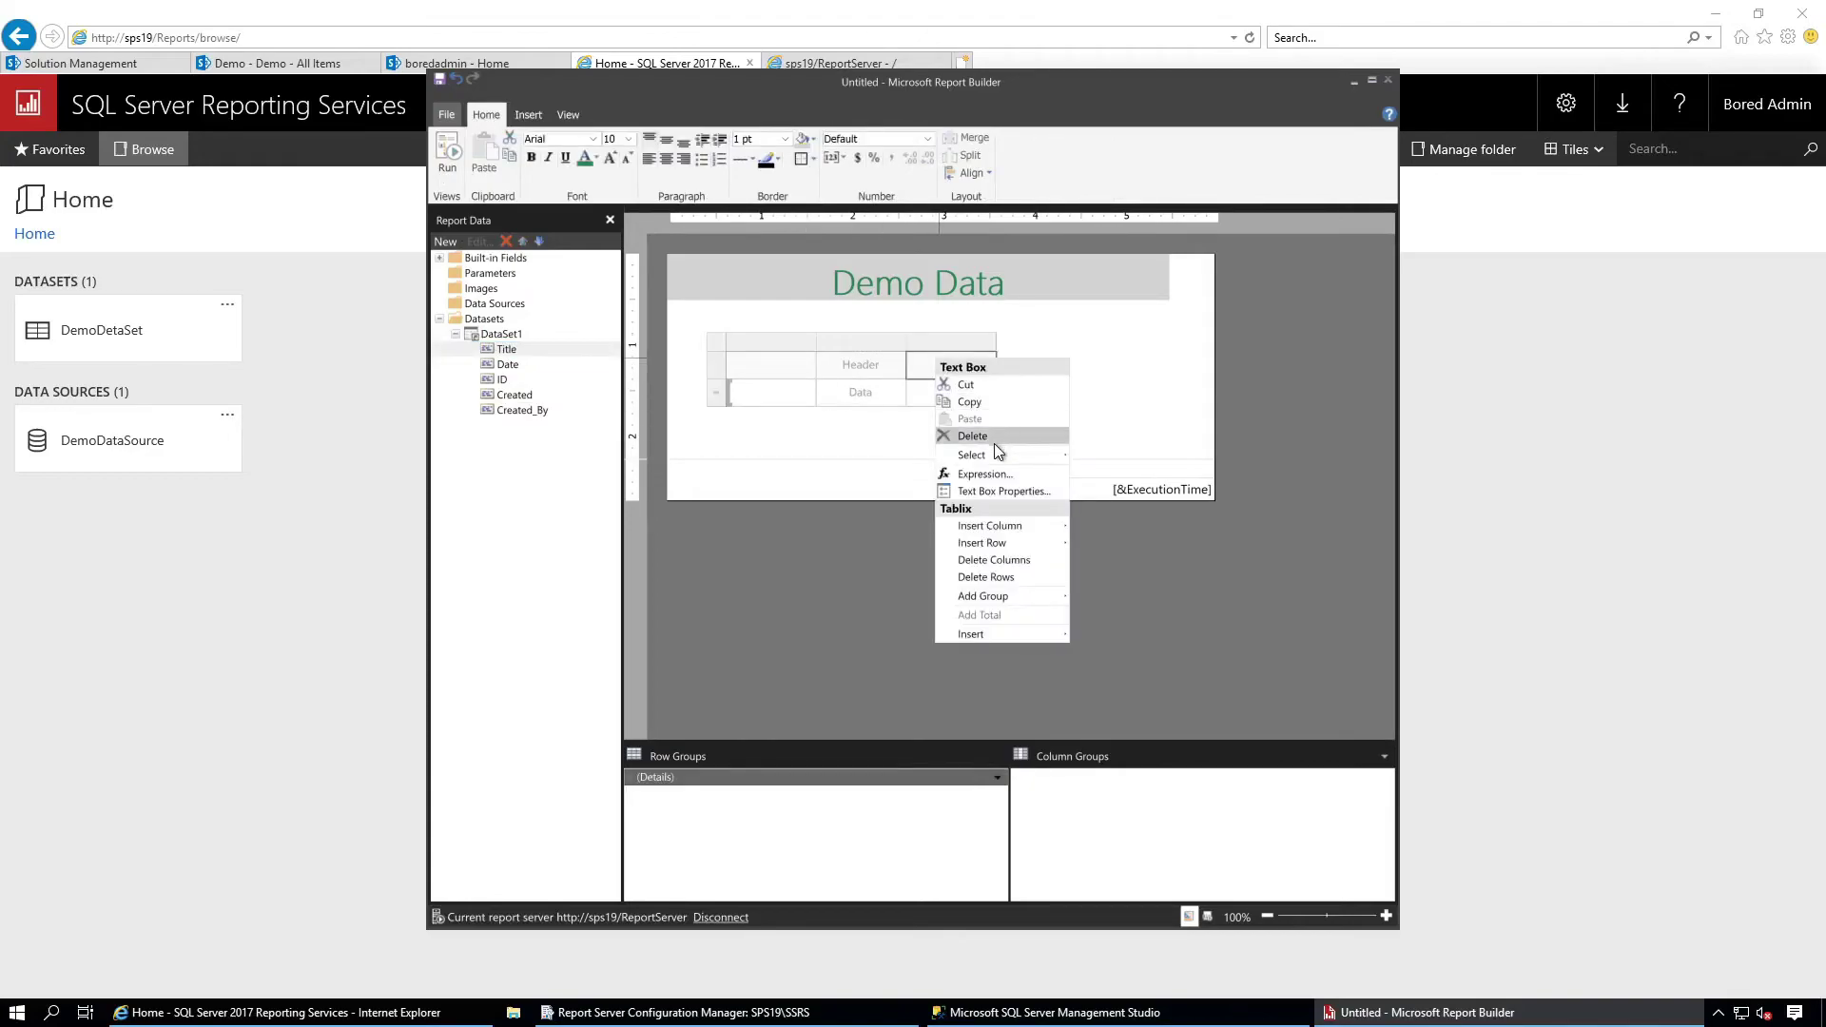
pyautogui.moveTo(1013, 529)
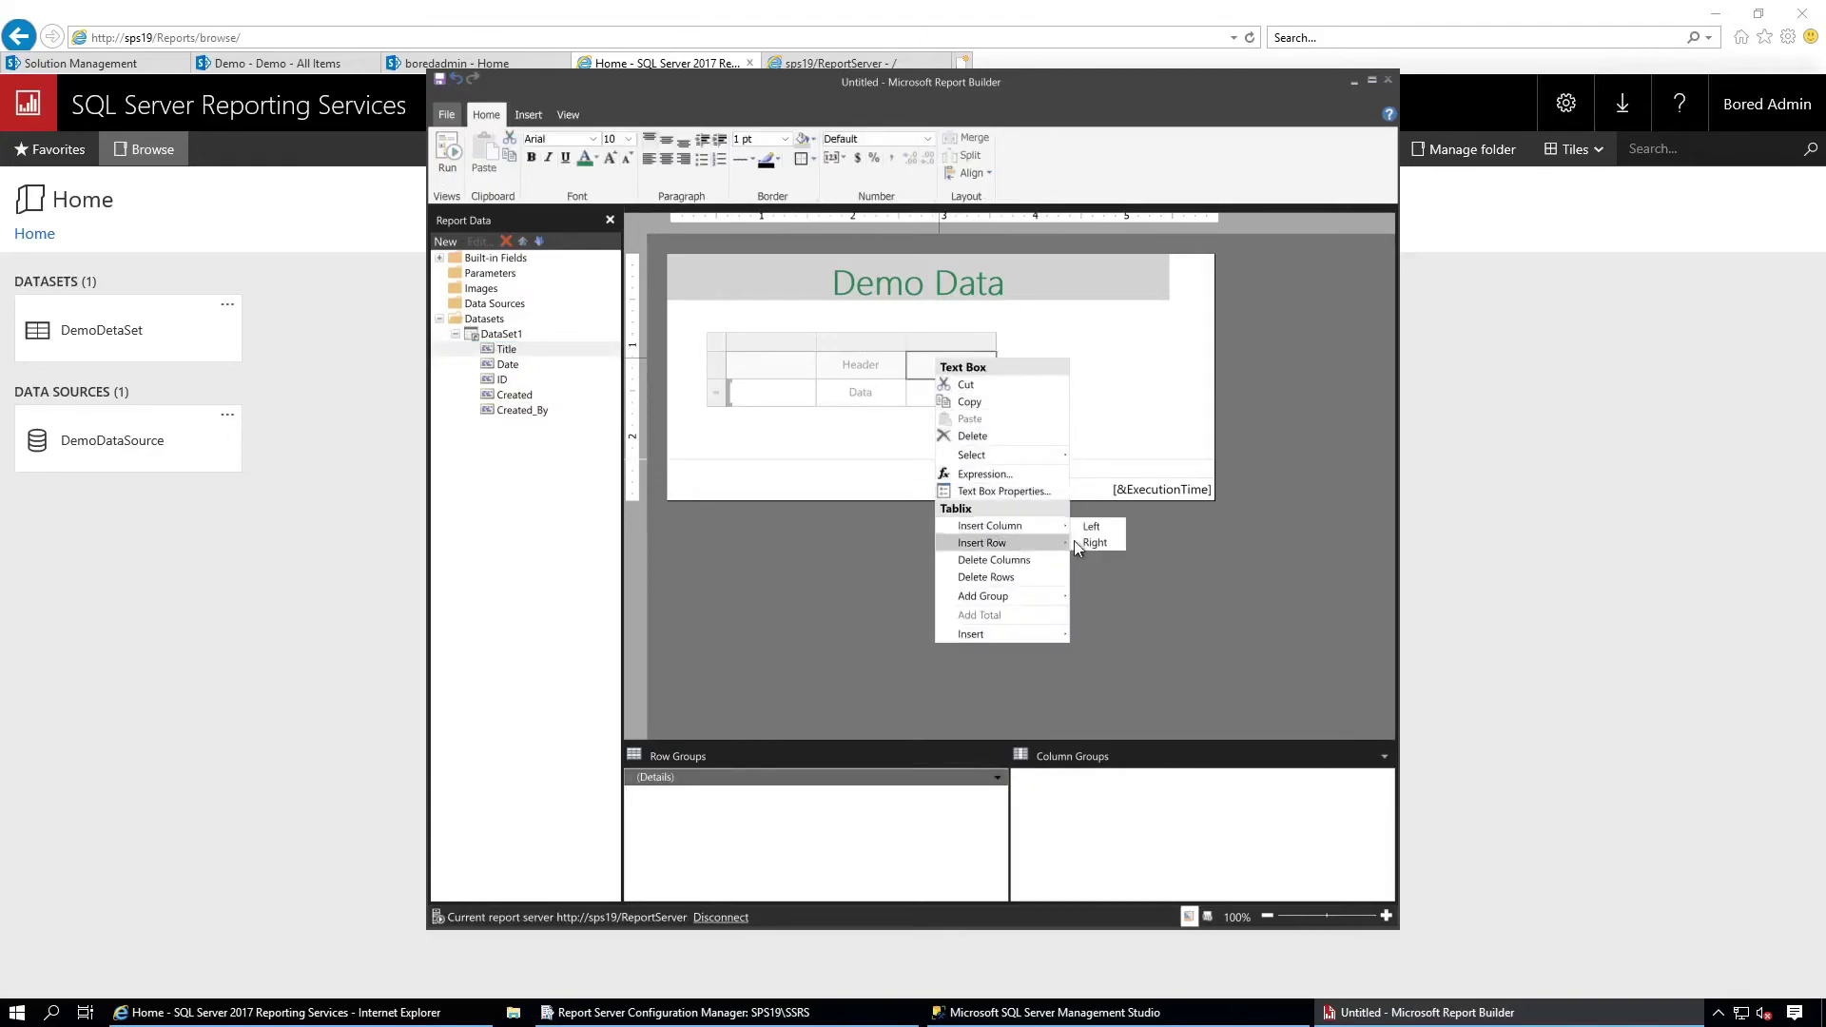
pyautogui.click(1079, 542)
pyautogui.rightClick(1052, 344)
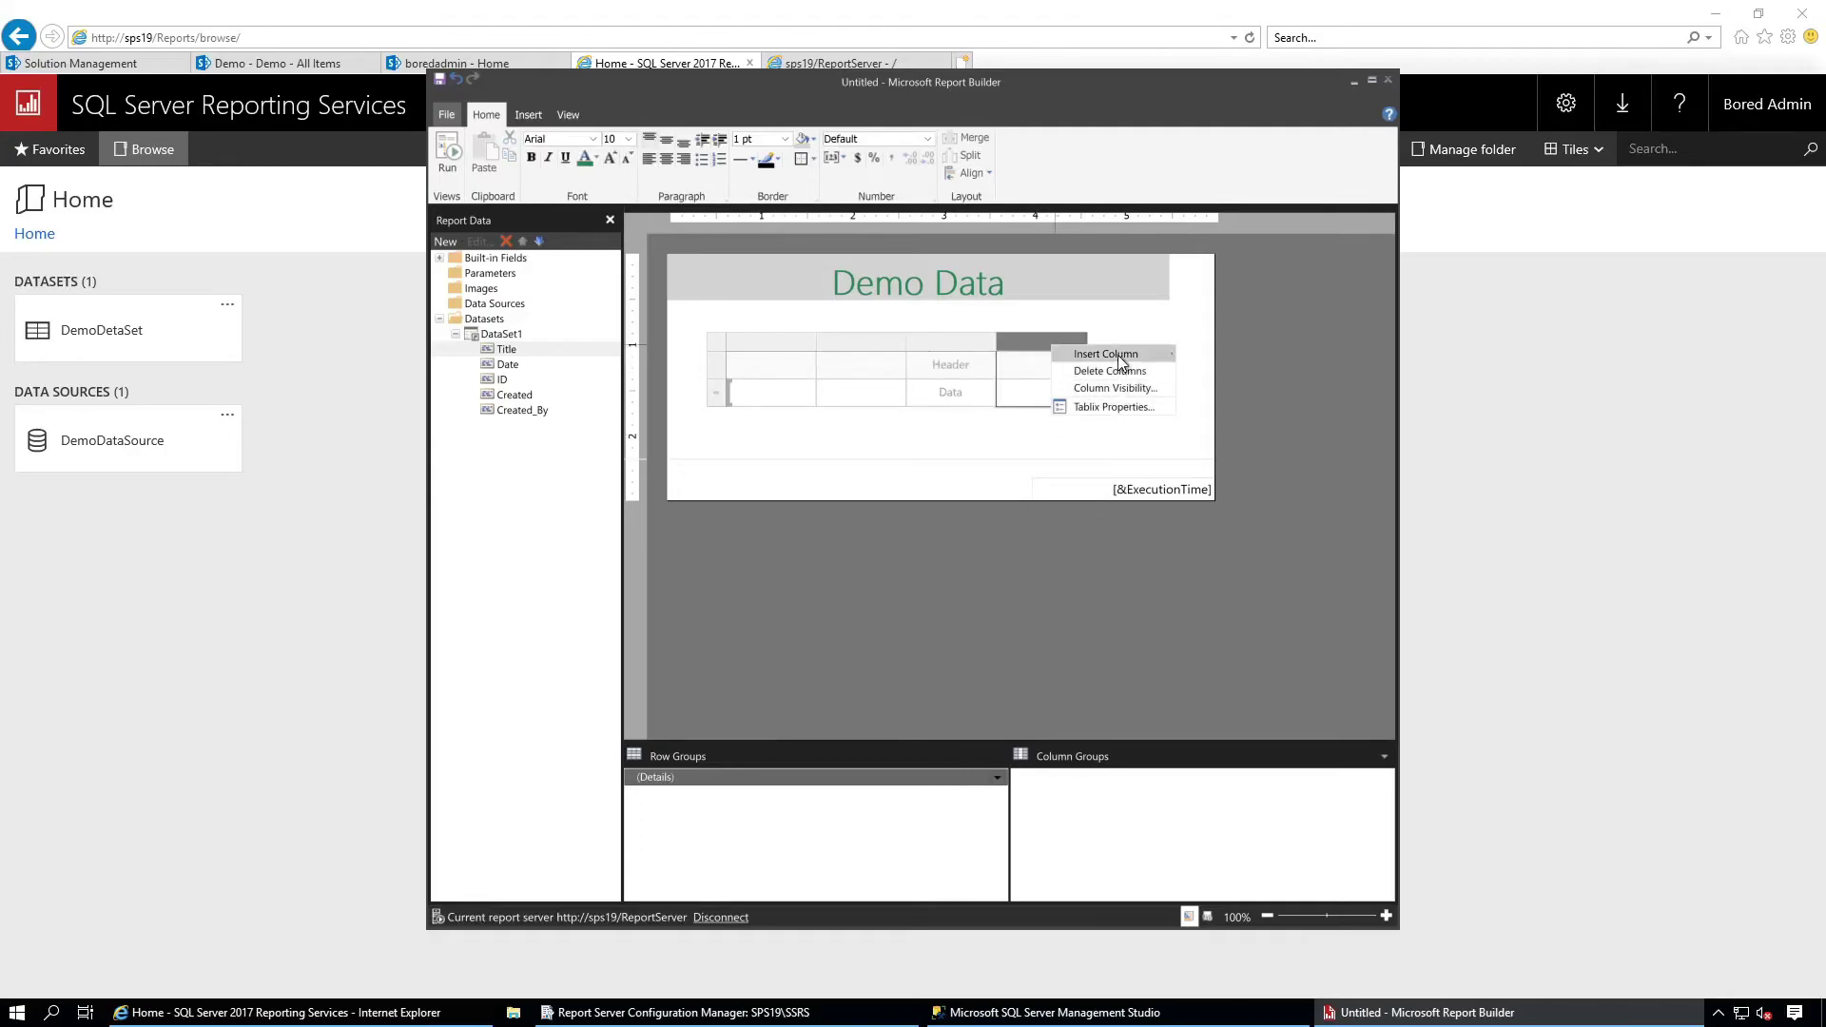
pyautogui.moveTo(1117, 356)
pyautogui.click(1197, 373)
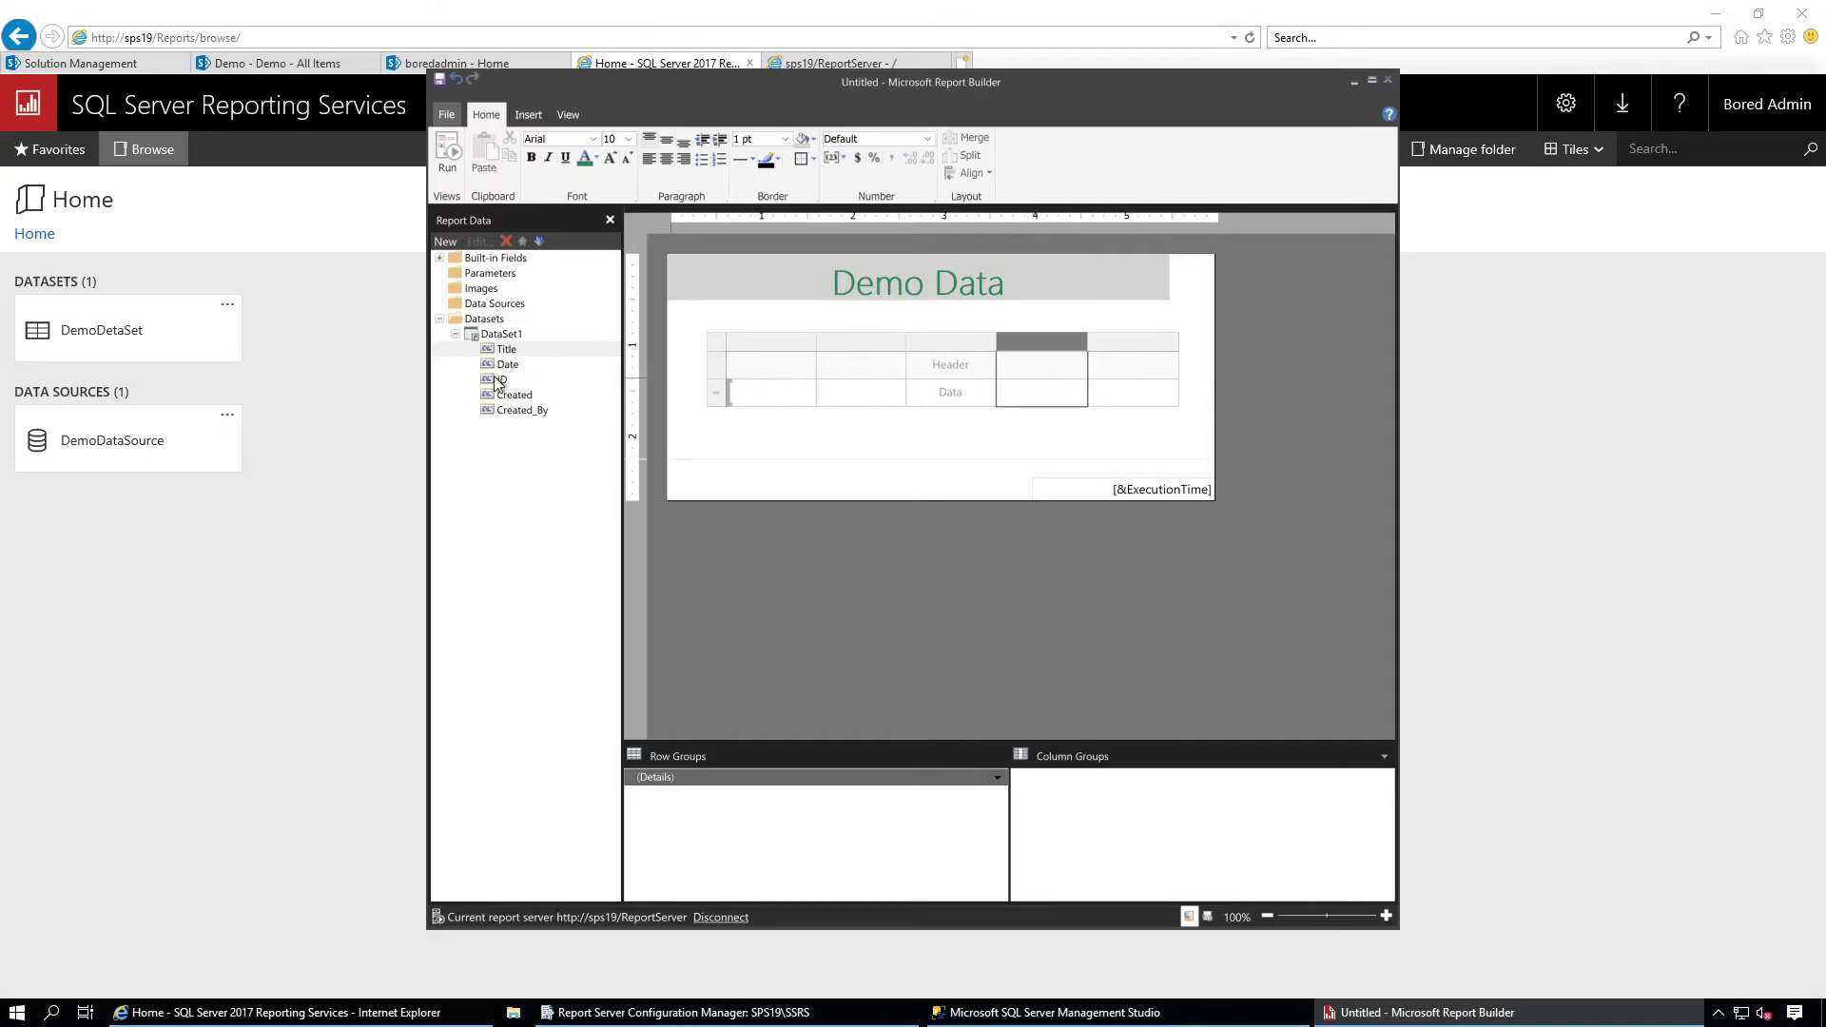
# Step: Fill the five columns with the ID, Title, Date, Created and Created_By fields
pyautogui.moveTo(503, 380); pyautogui.dragTo(750, 390)
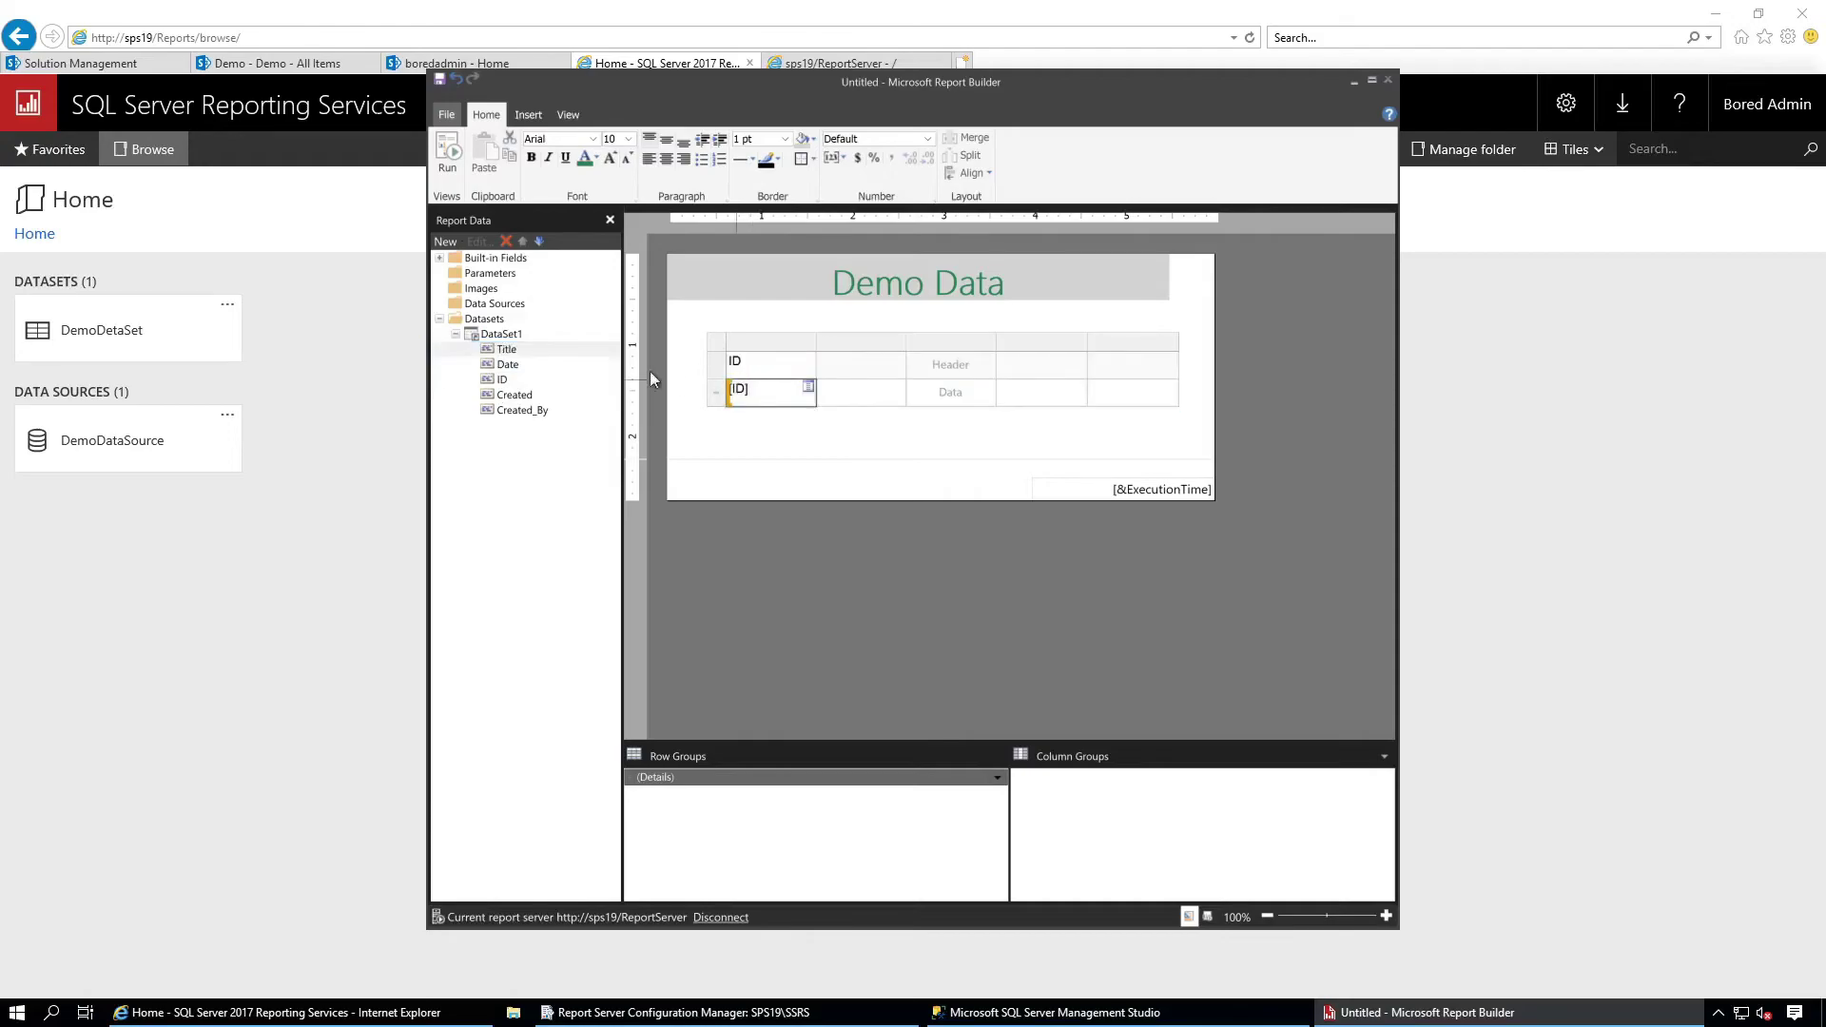
pyautogui.moveTo(506, 349); pyautogui.dragTo(860, 404)
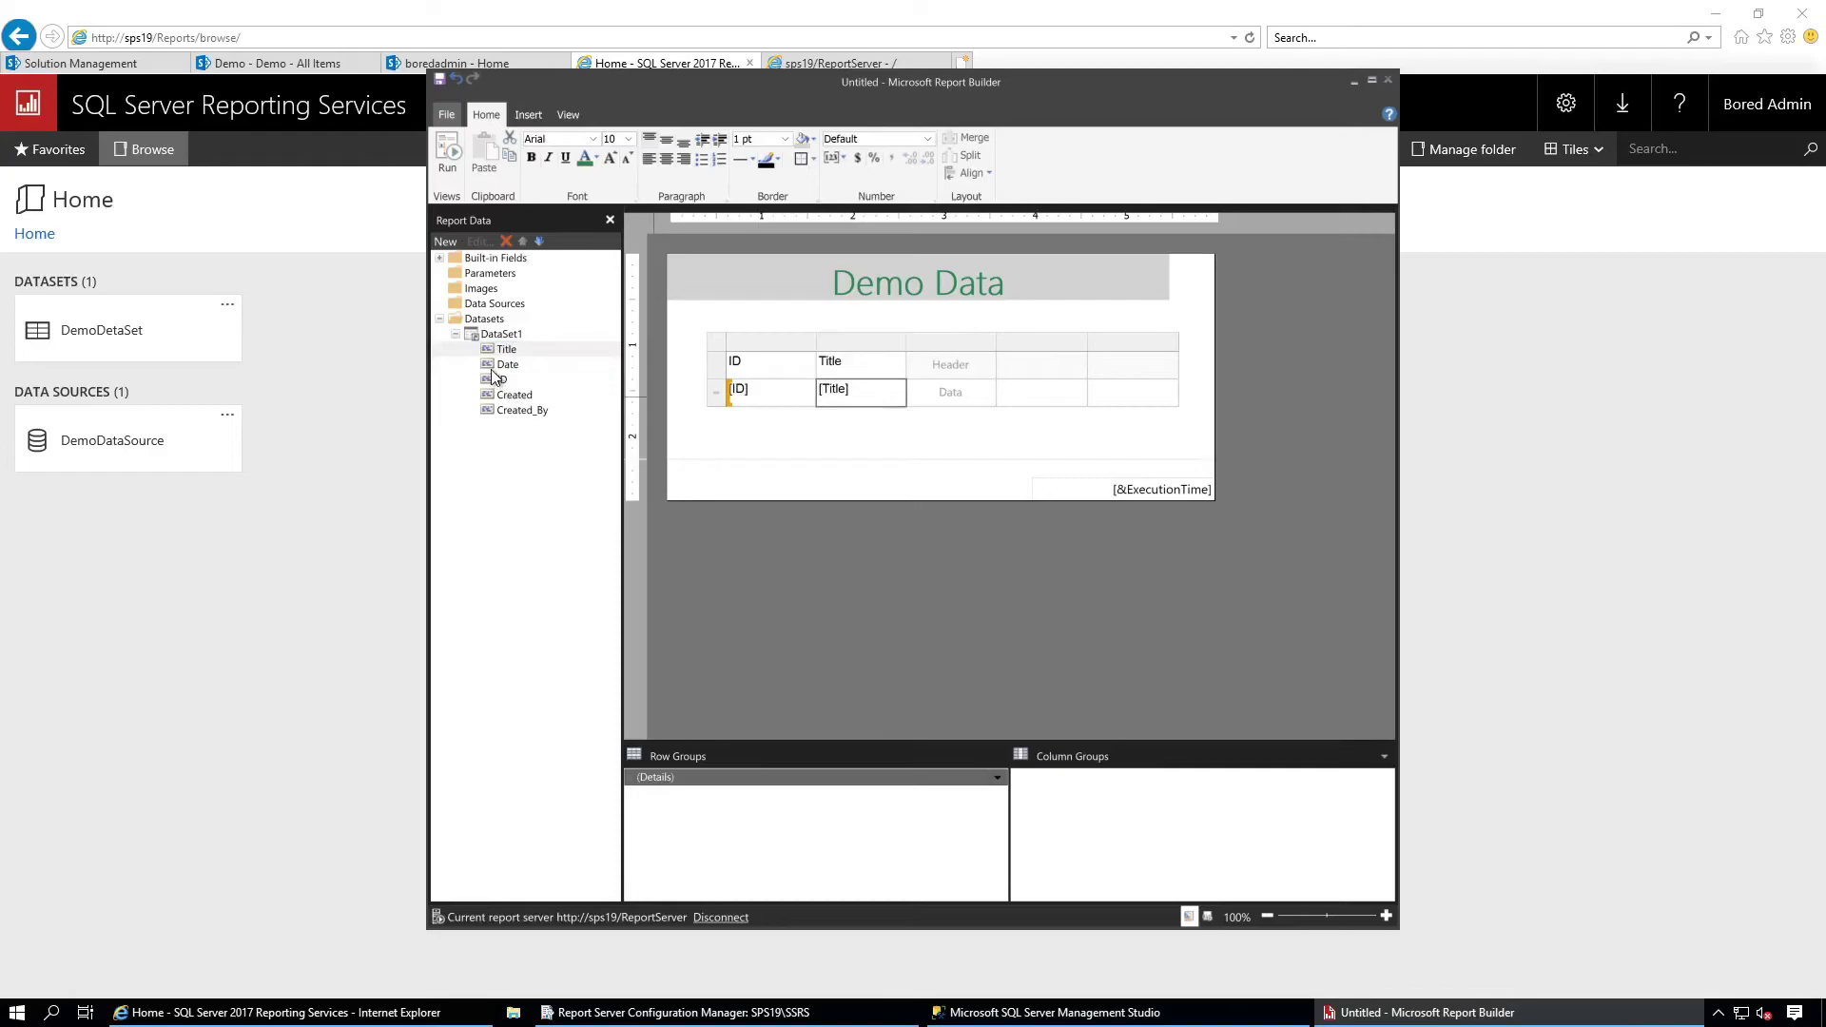
pyautogui.moveTo(504, 349); pyautogui.dragTo(956, 407)
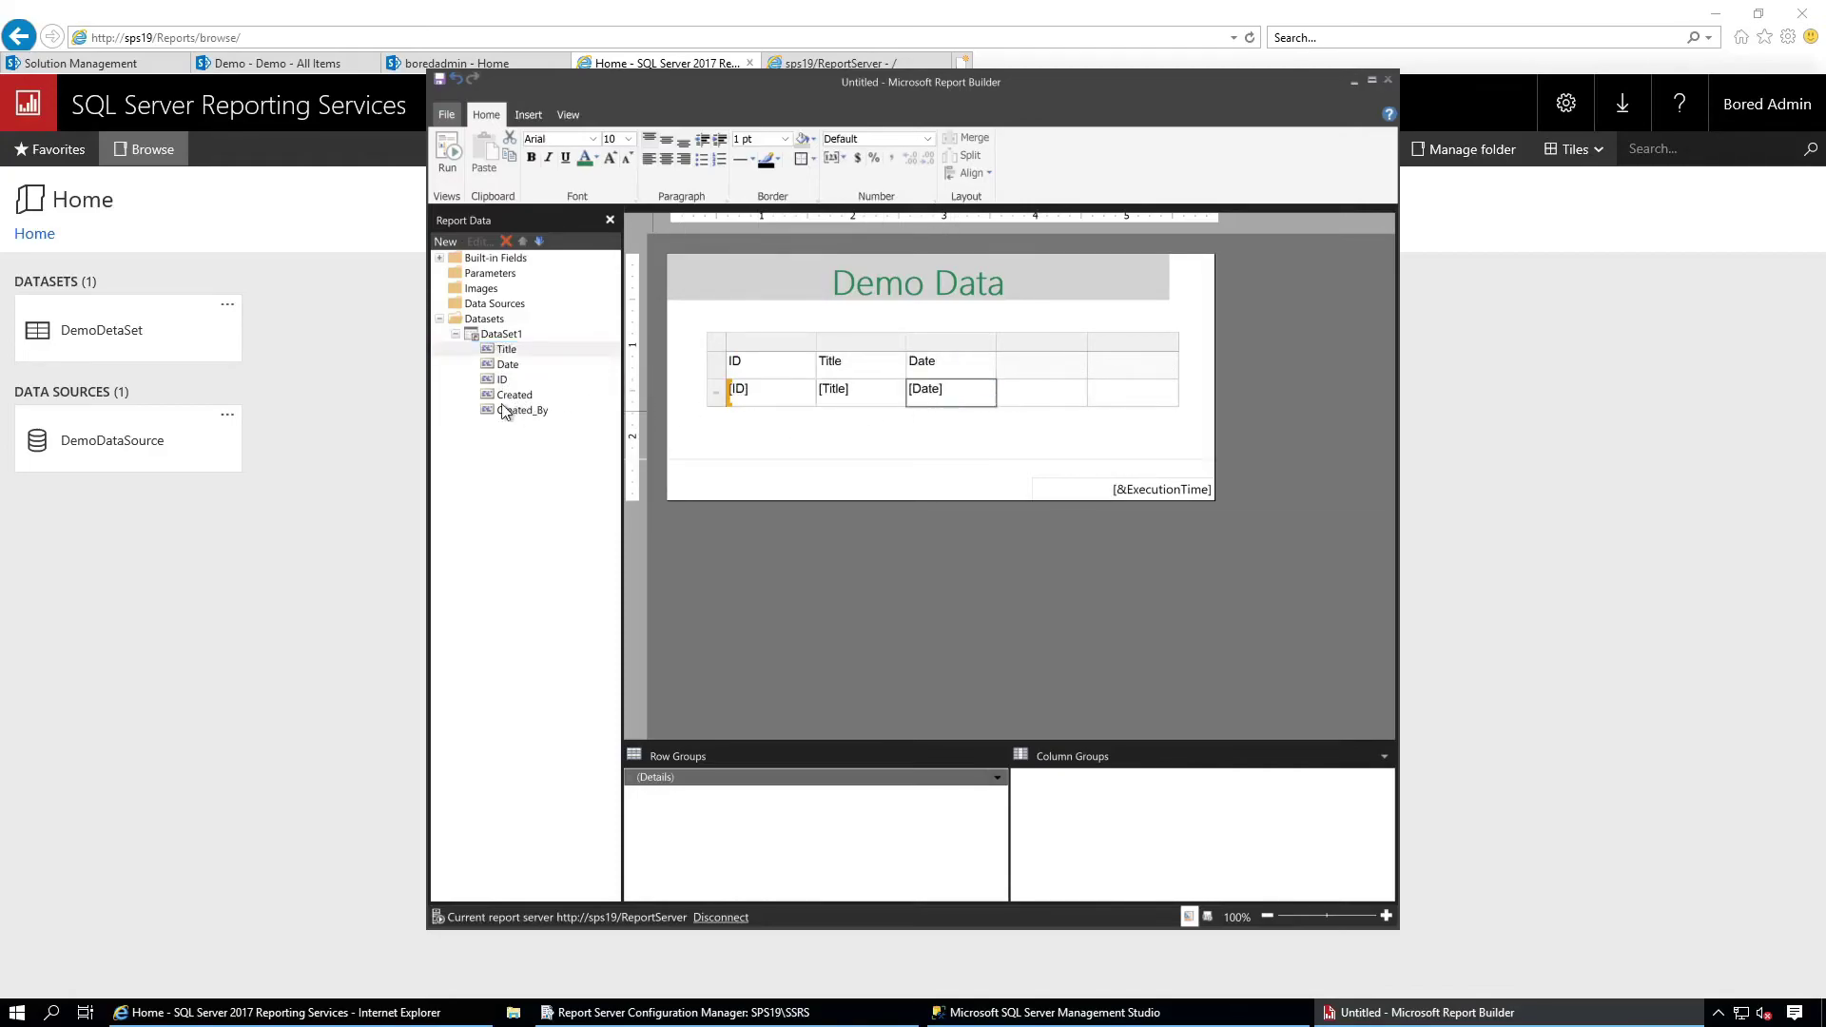
pyautogui.moveTo(491, 400); pyautogui.dragTo(1078, 388)
pyautogui.moveTo(492, 410); pyautogui.dragTo(1151, 392)
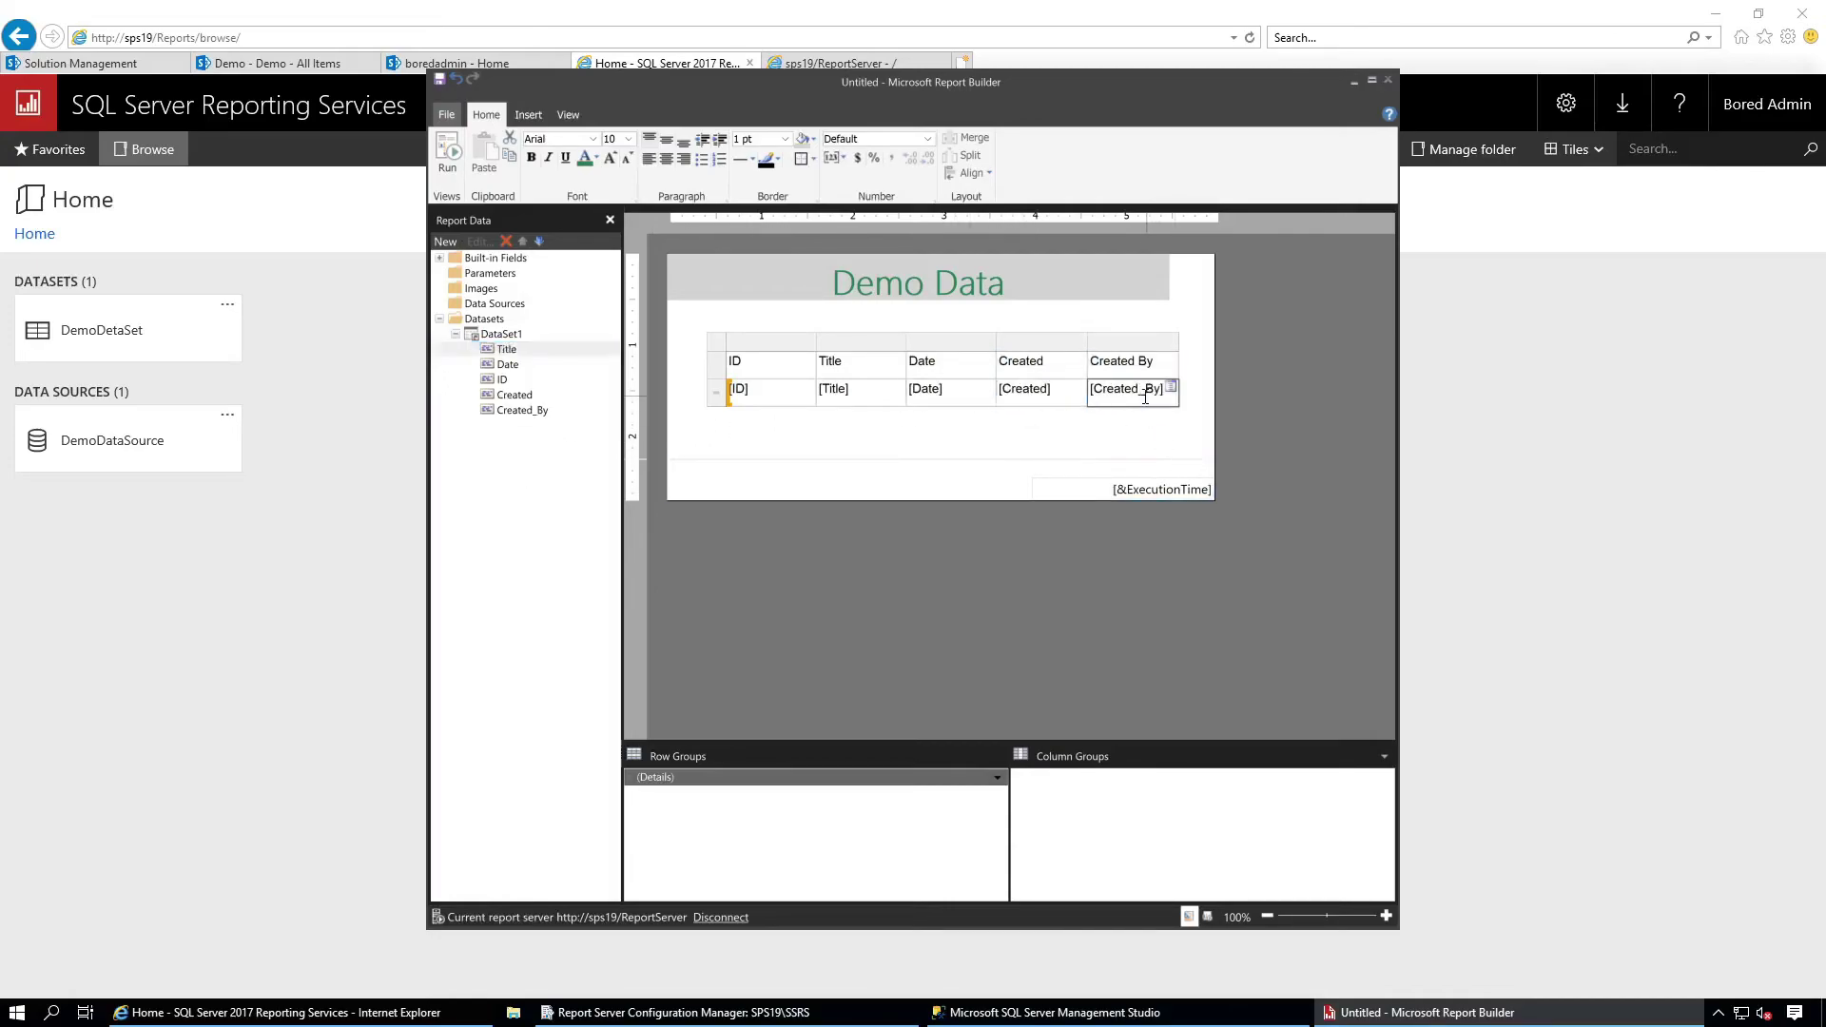
pyautogui.click(449, 152)
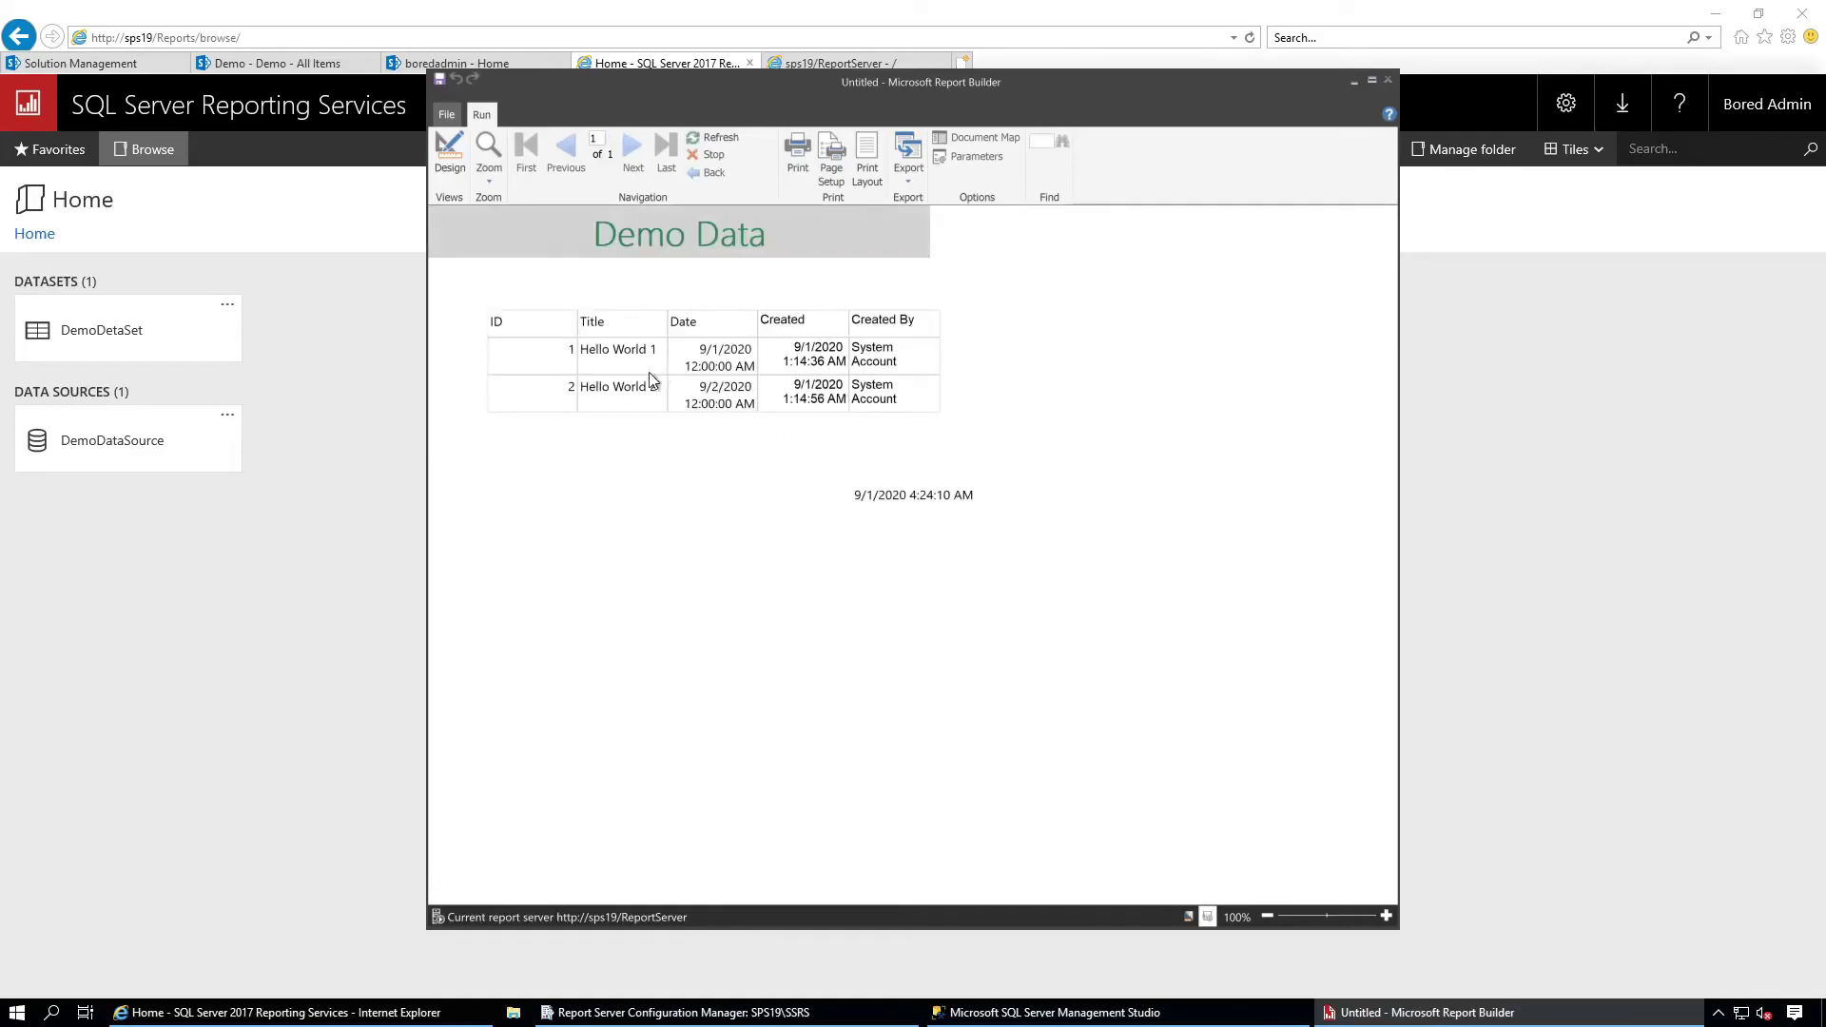
pyautogui.click(303, 64)
pyautogui.click(134, 64)
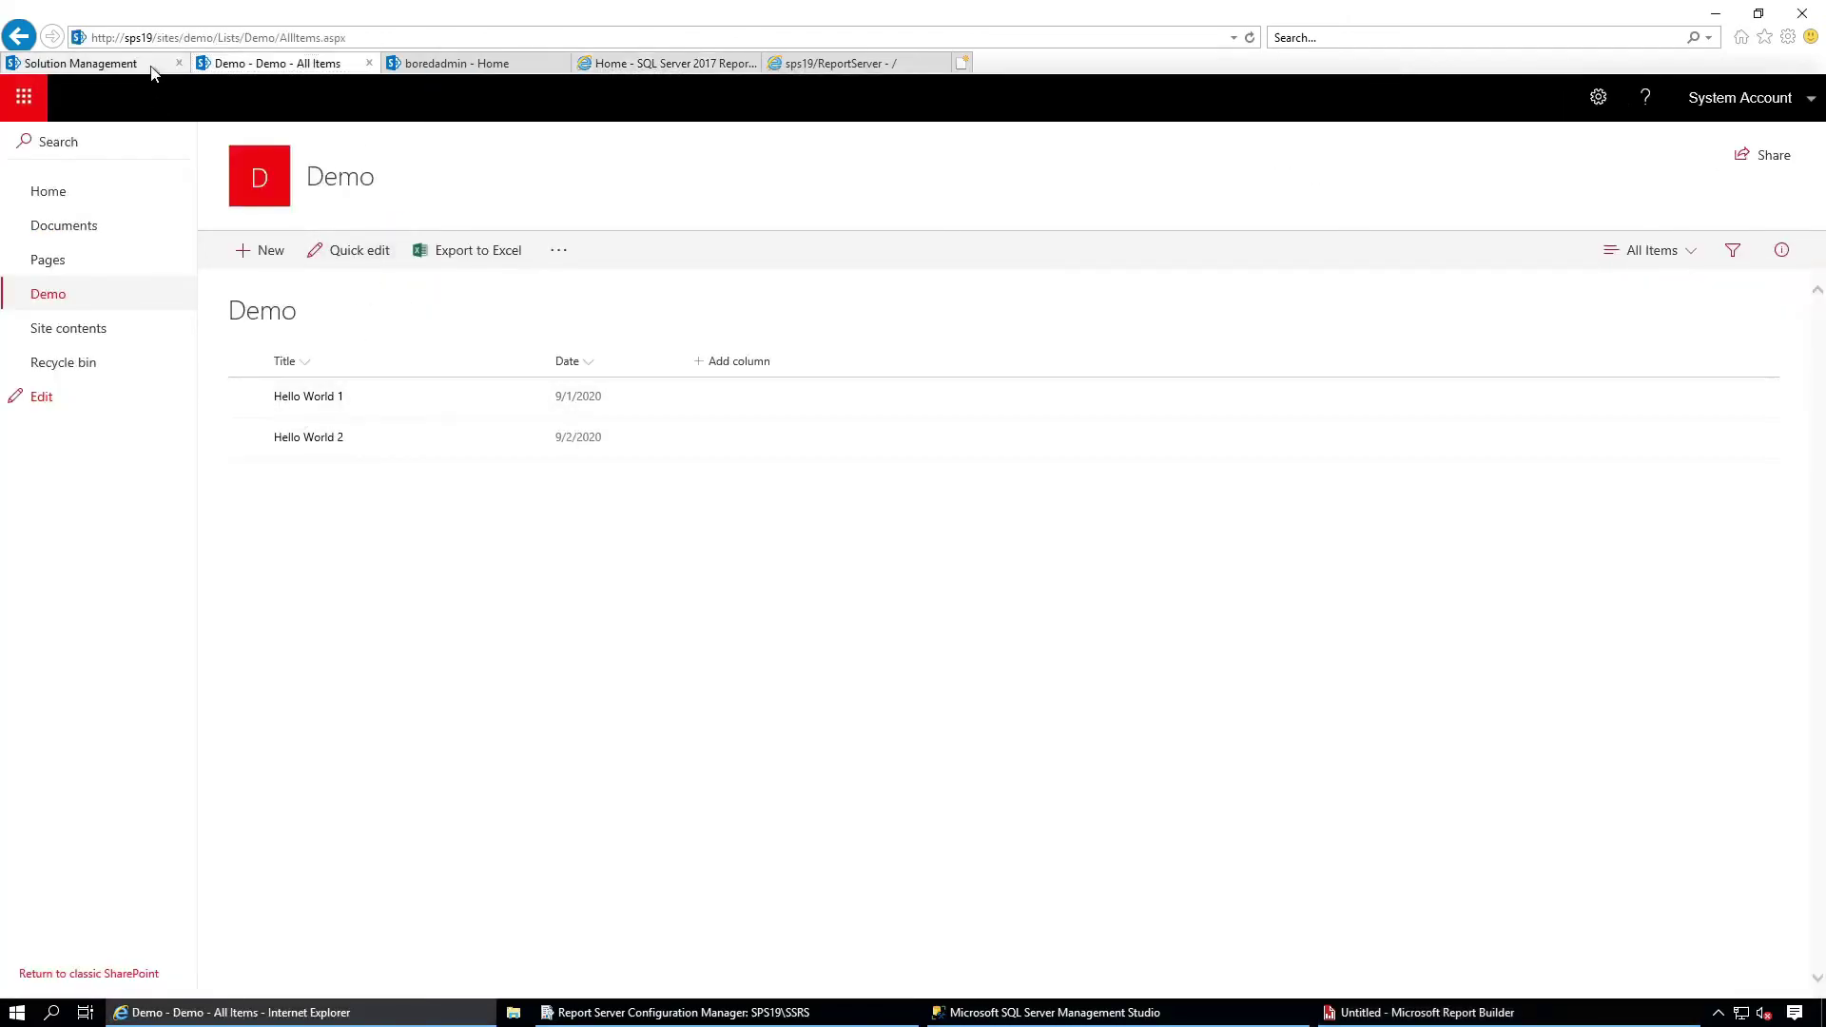
pyautogui.click(1361, 1010)
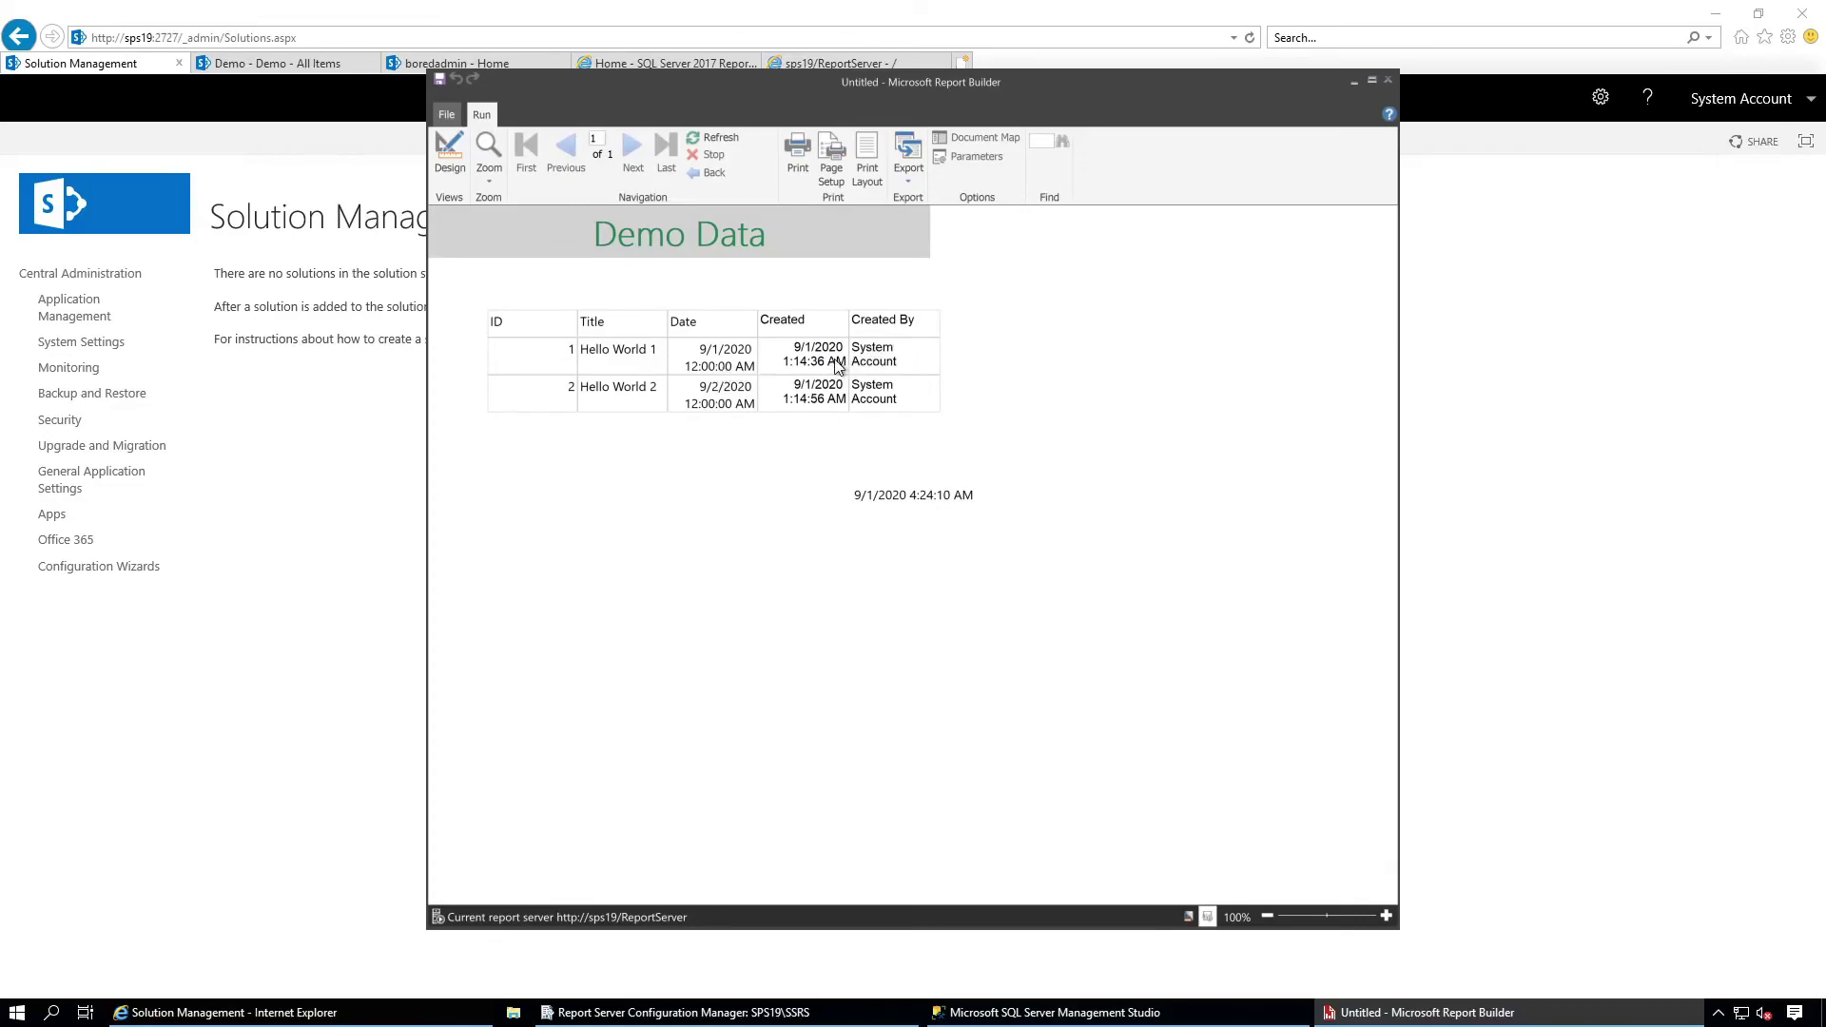
pyautogui.click(449, 163)
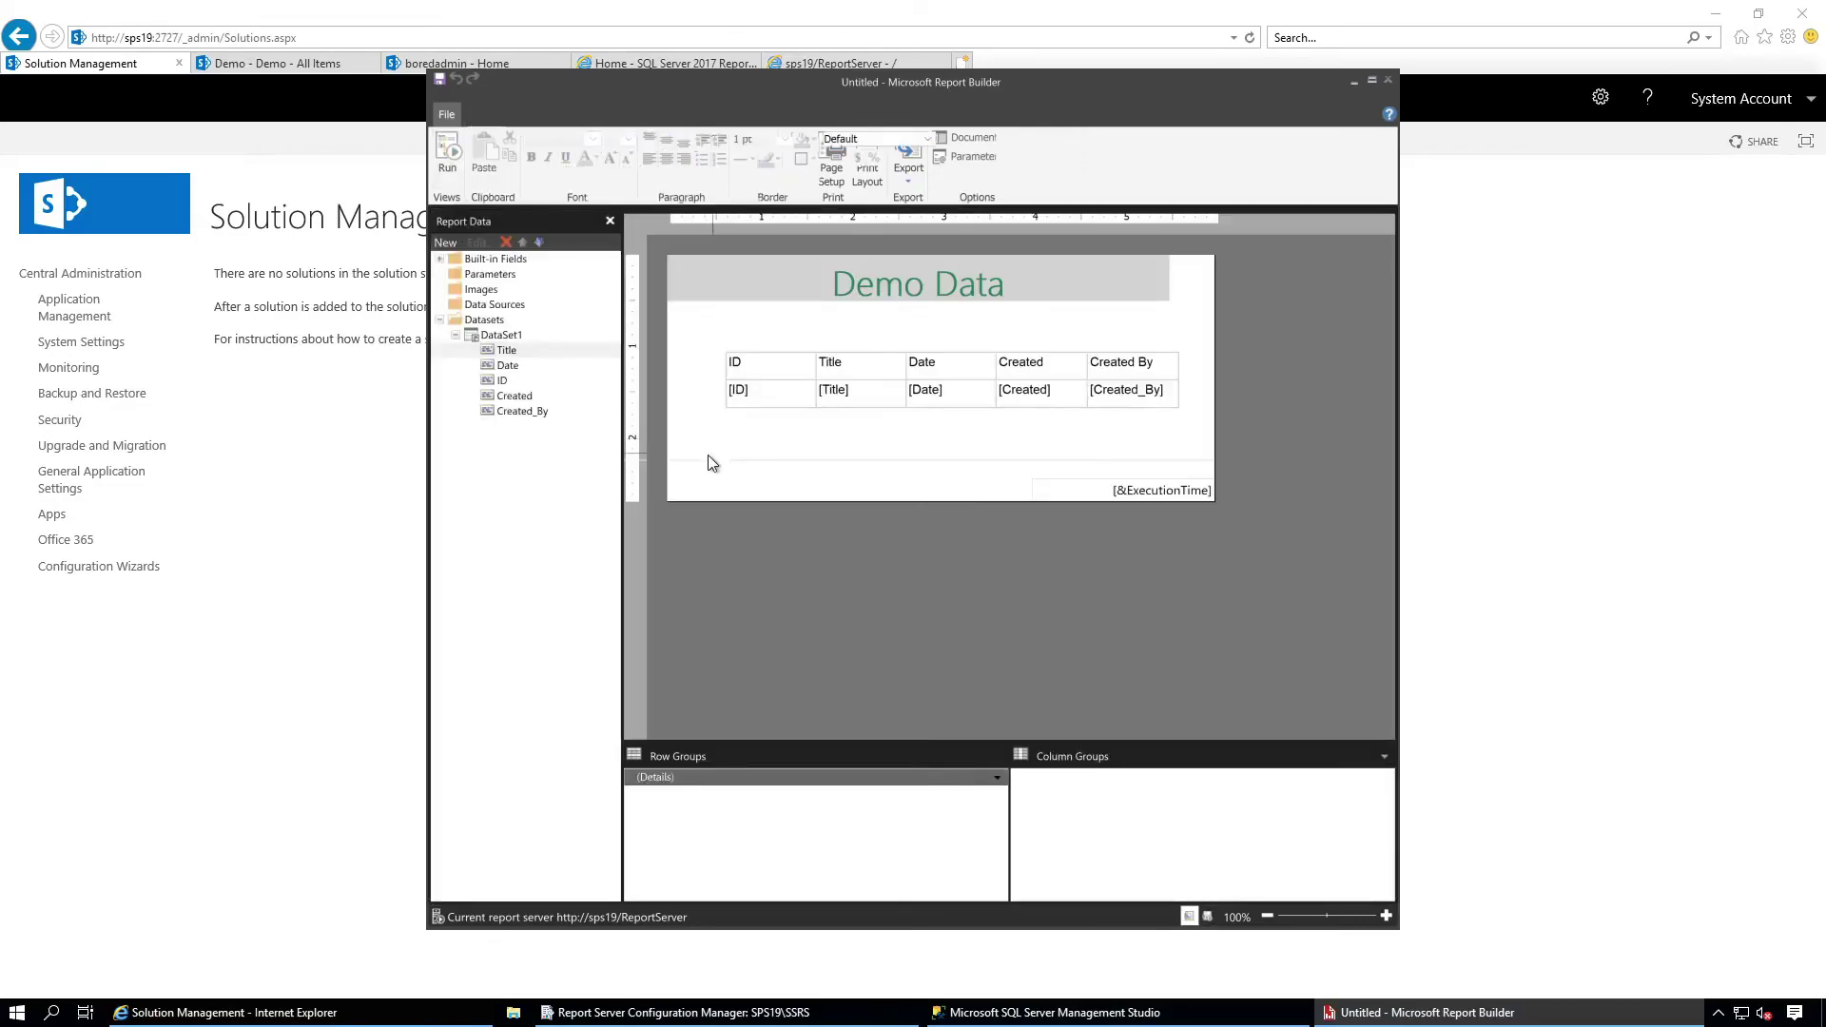
# Step: Shrink the Demo Data title text to size 14
pyautogui.click(1018, 288)
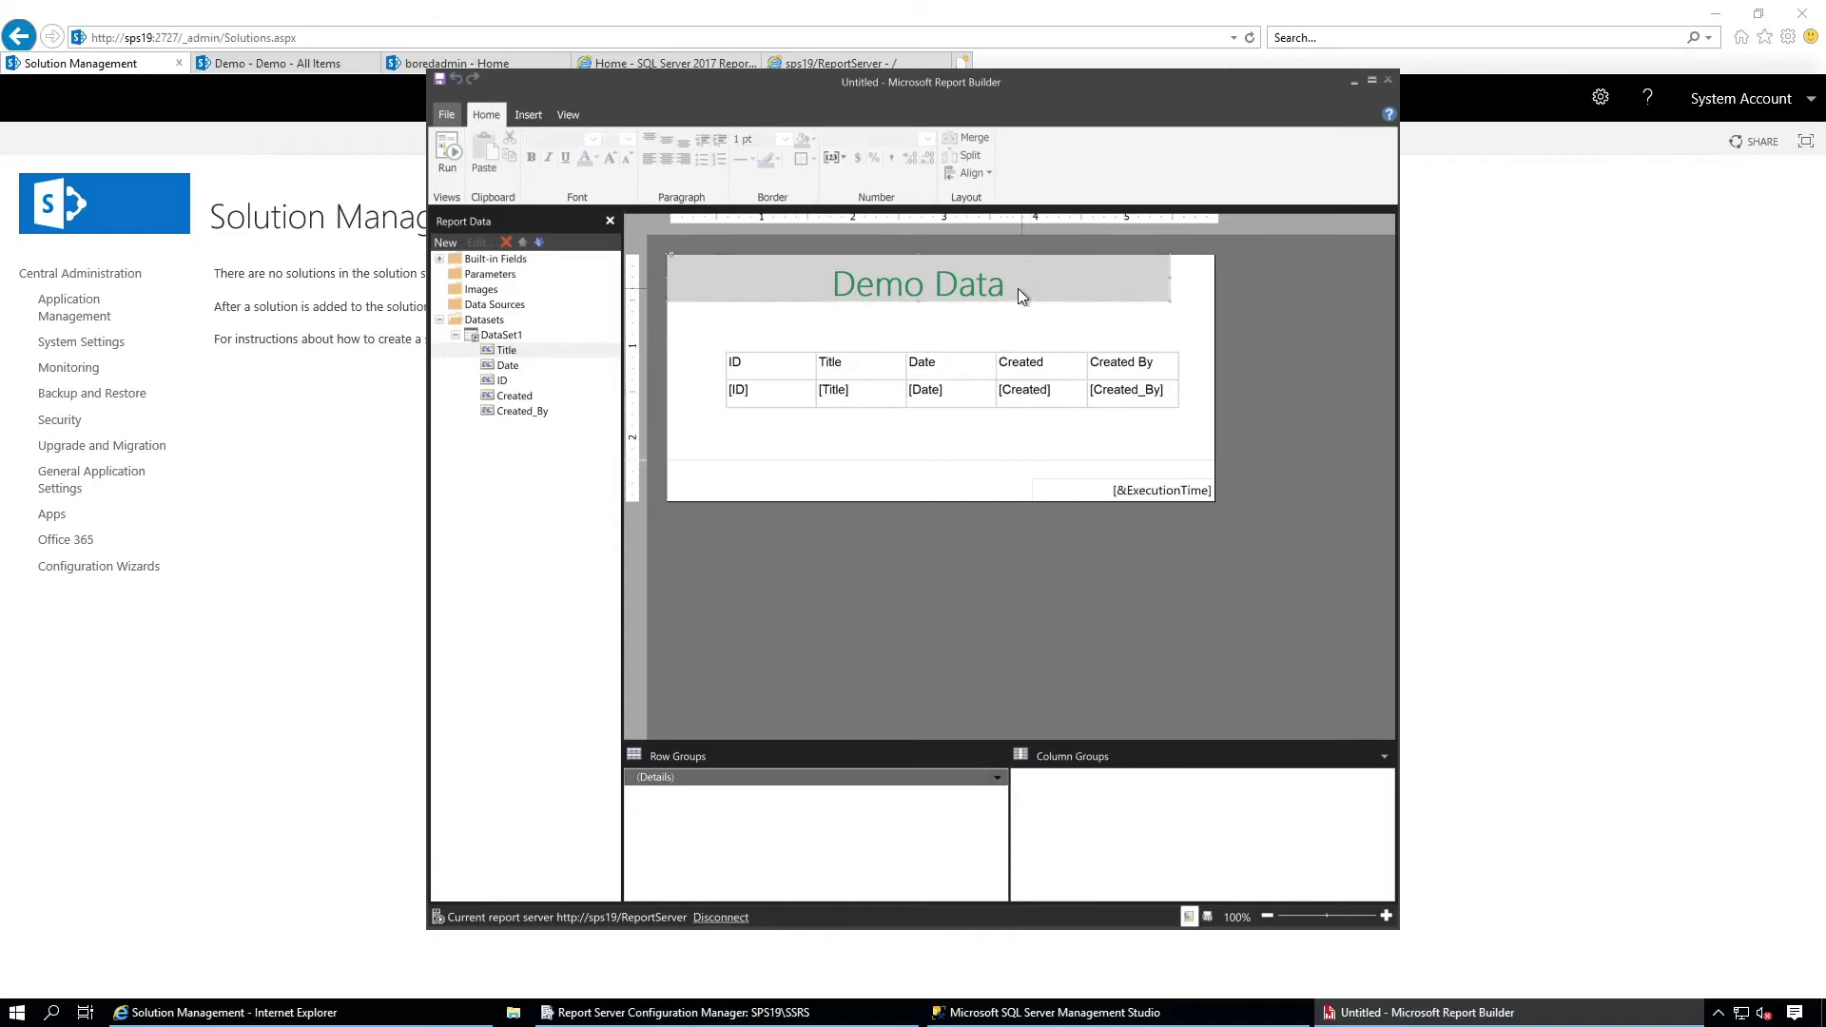
pyautogui.click(927, 299)
pyautogui.moveTo(832, 284); pyautogui.dragTo(1004, 284)
pyautogui.click(629, 139)
pyautogui.click(612, 221)
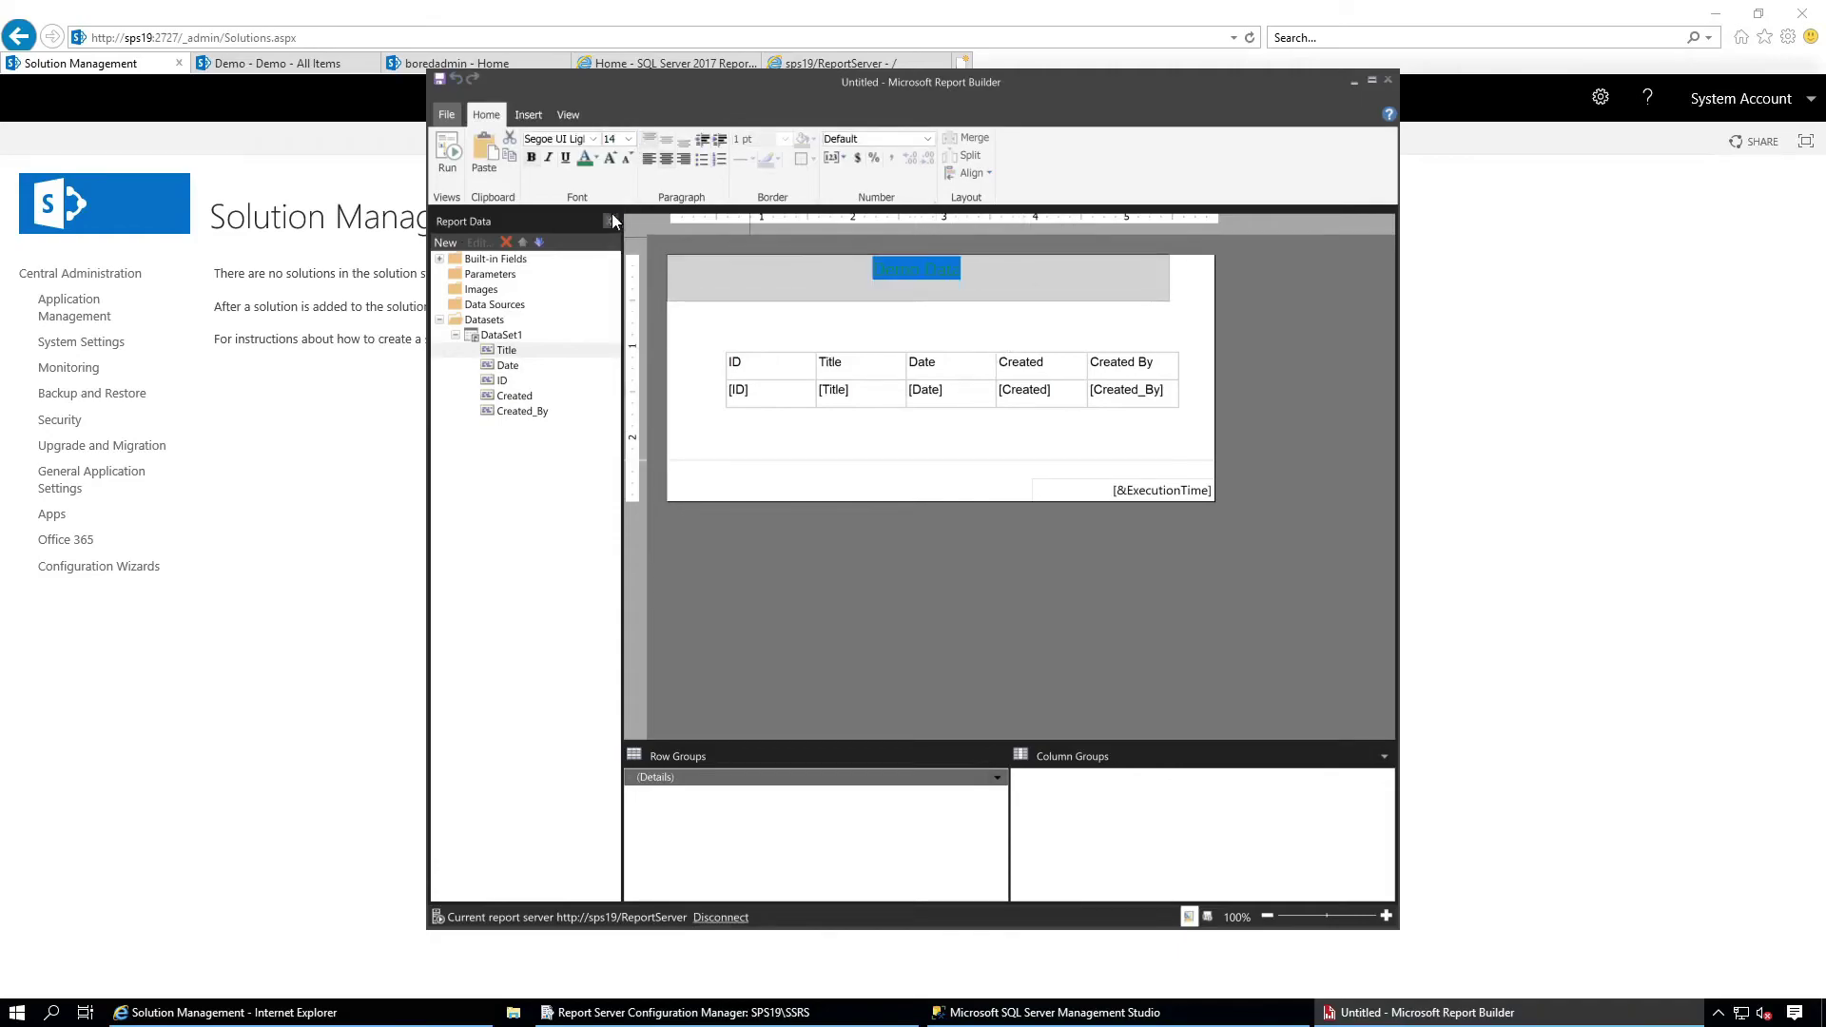
# Step: Make the table's header text orange-red and its detail row text green
pyautogui.click(939, 394)
pyautogui.click(923, 363)
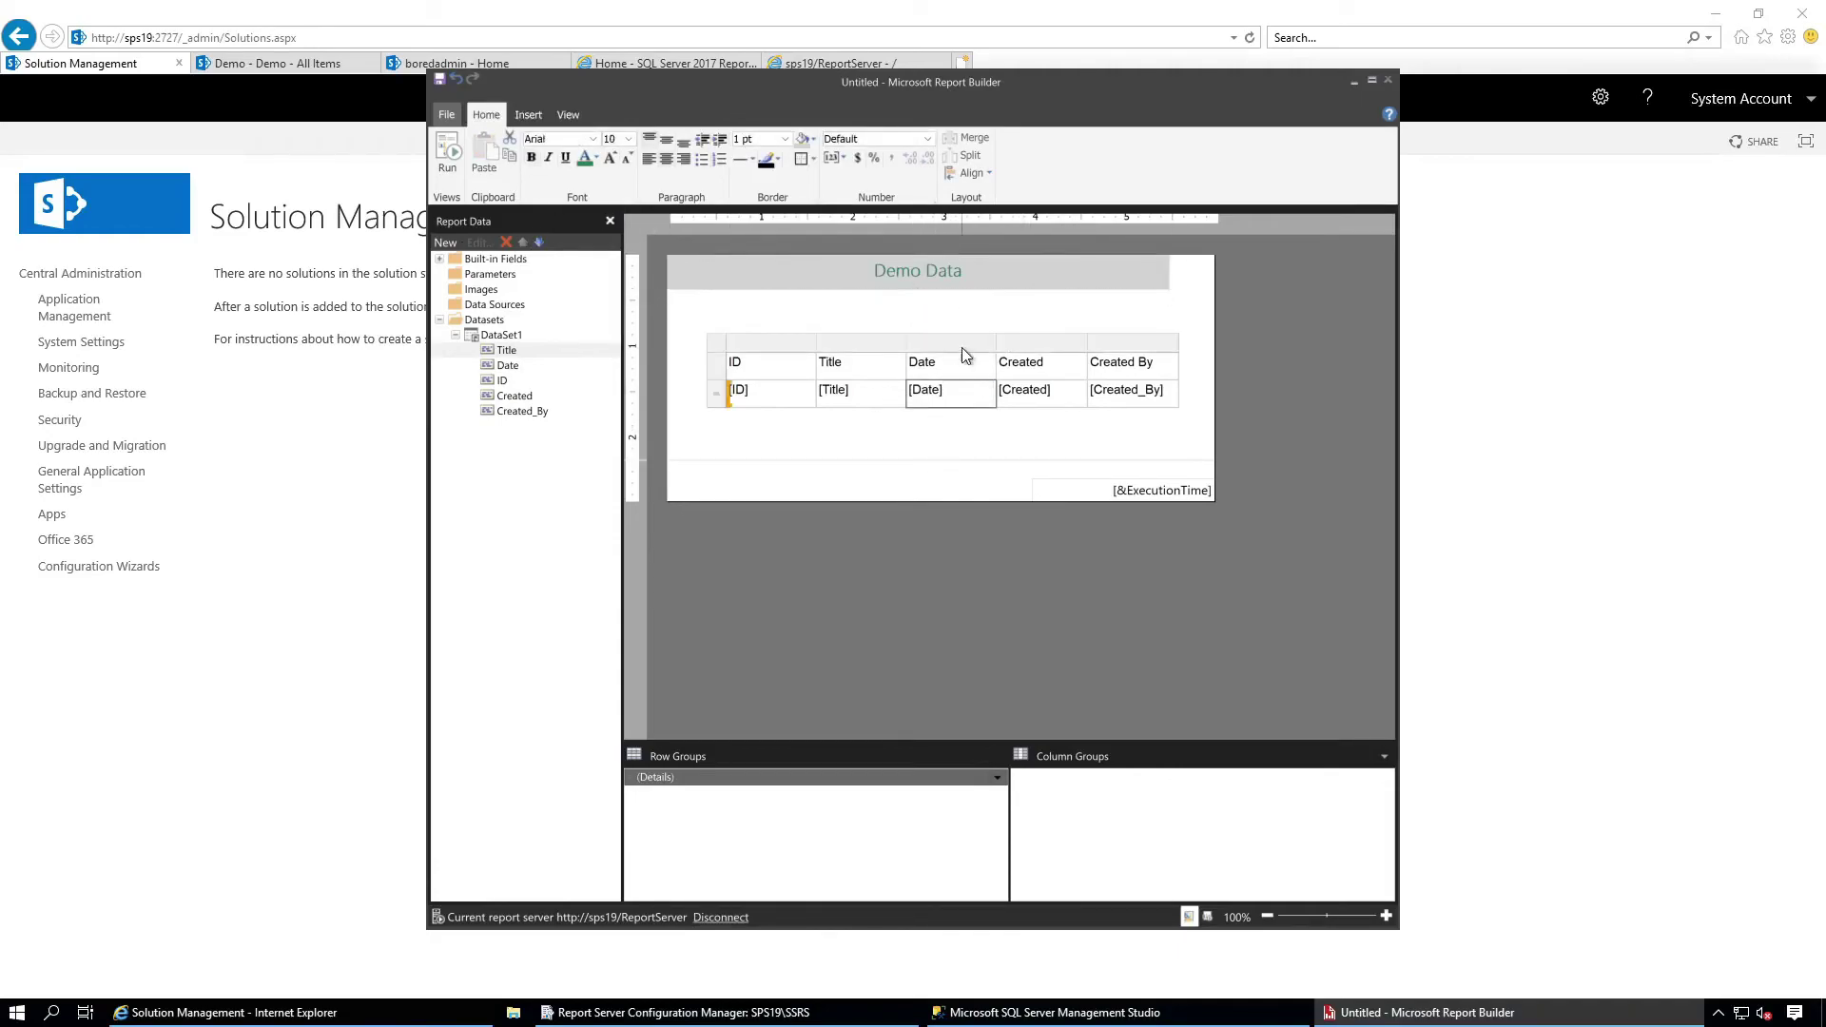
pyautogui.click(721, 363)
pyautogui.click(597, 159)
pyautogui.click(606, 197)
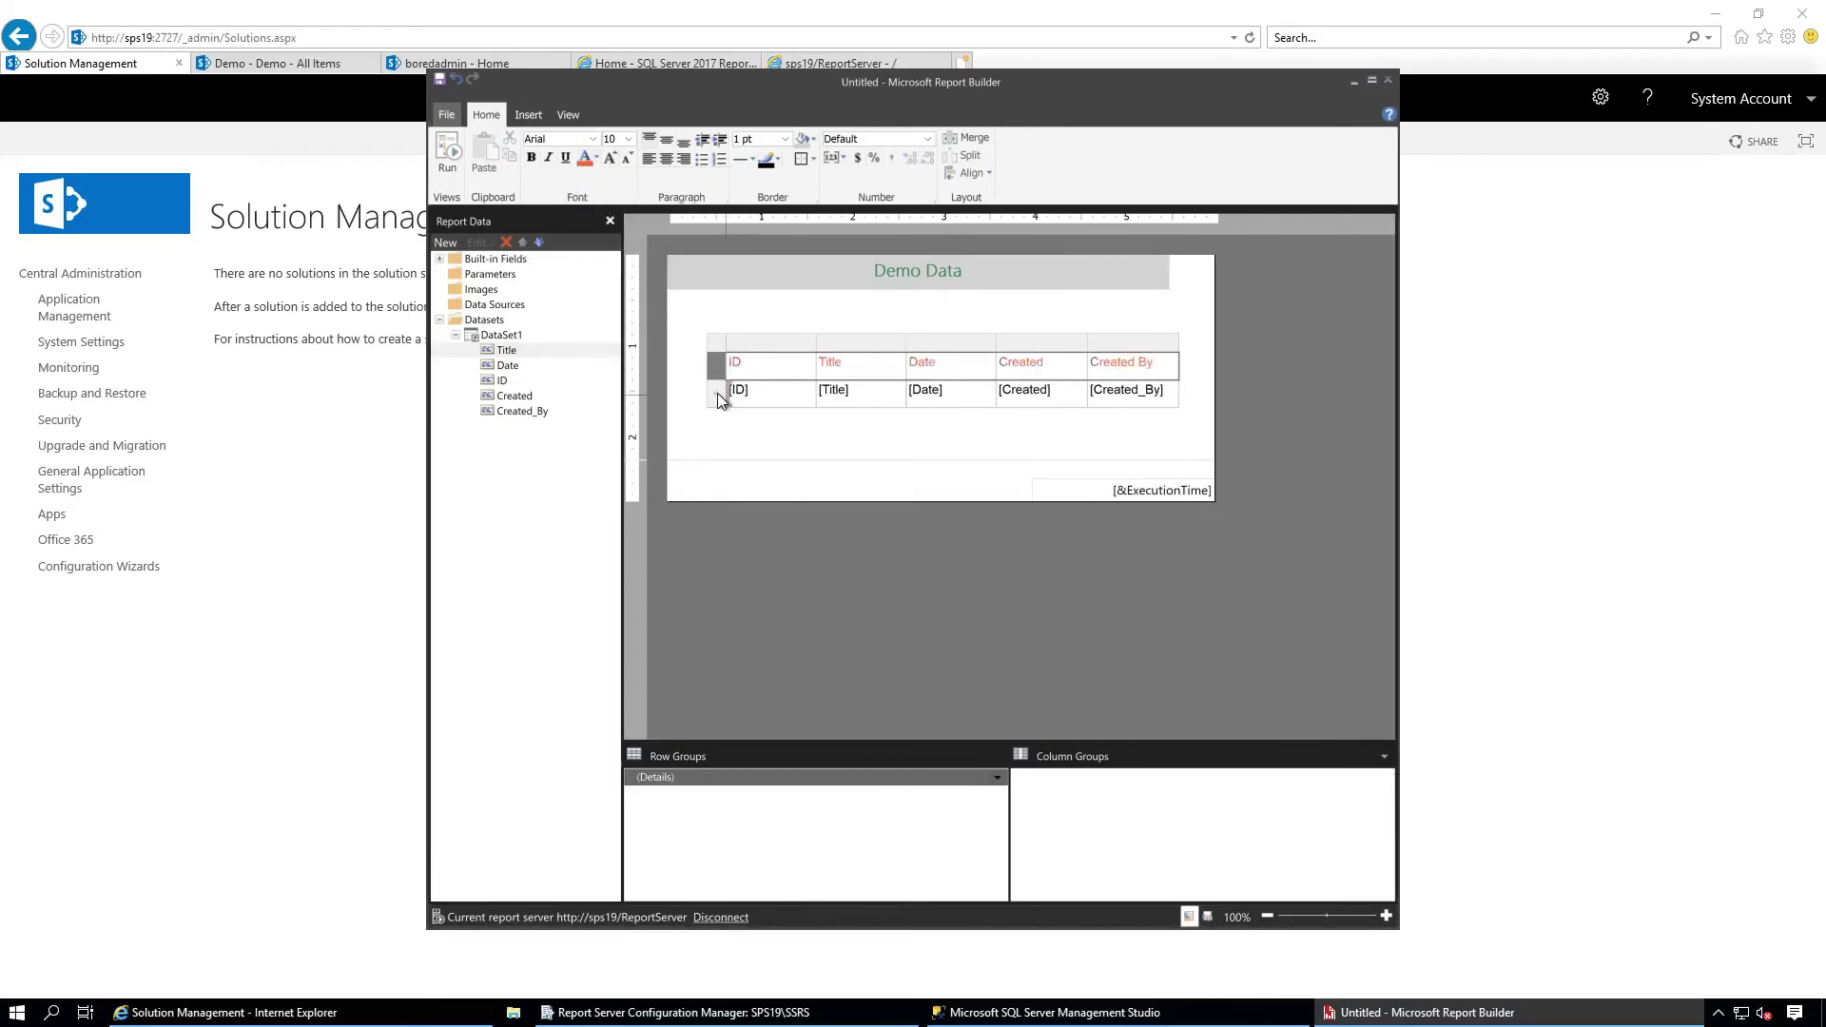
pyautogui.click(717, 392)
pyautogui.click(597, 159)
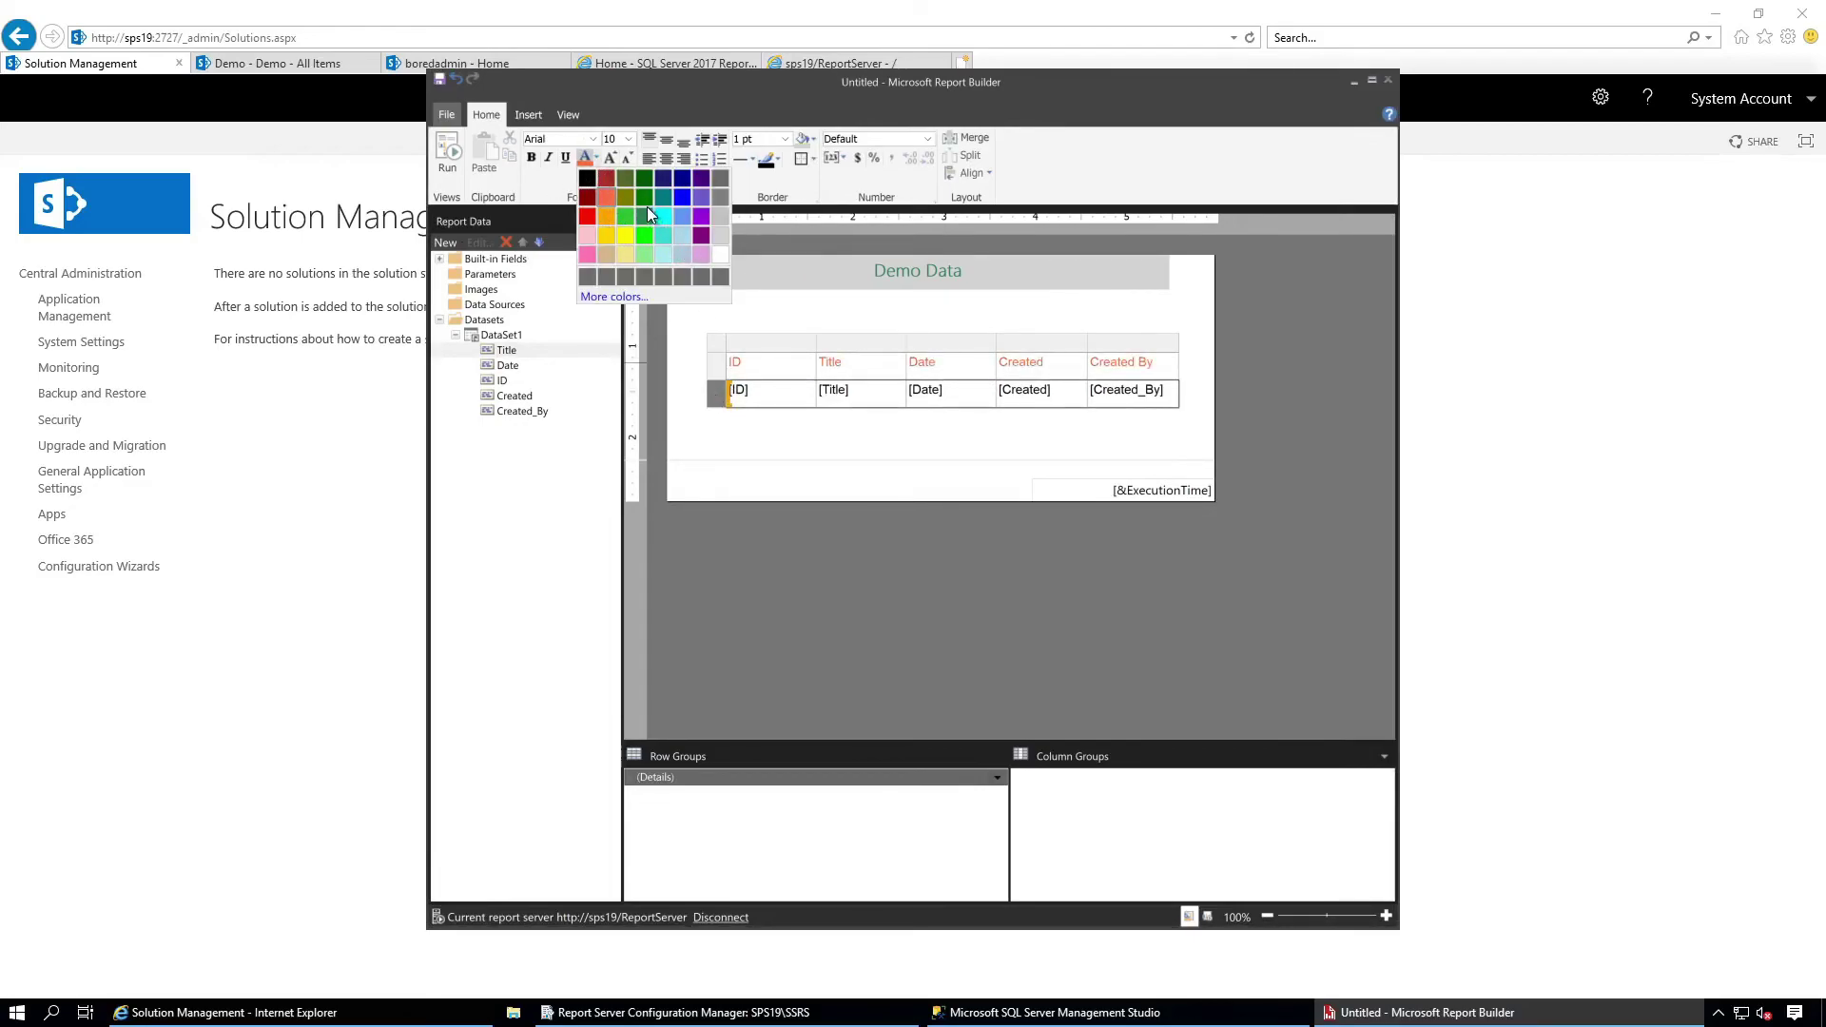
pyautogui.click(647, 203)
# Step: Fill the header row light blue and the detail row light gray
pyautogui.click(716, 362)
pyautogui.click(811, 139)
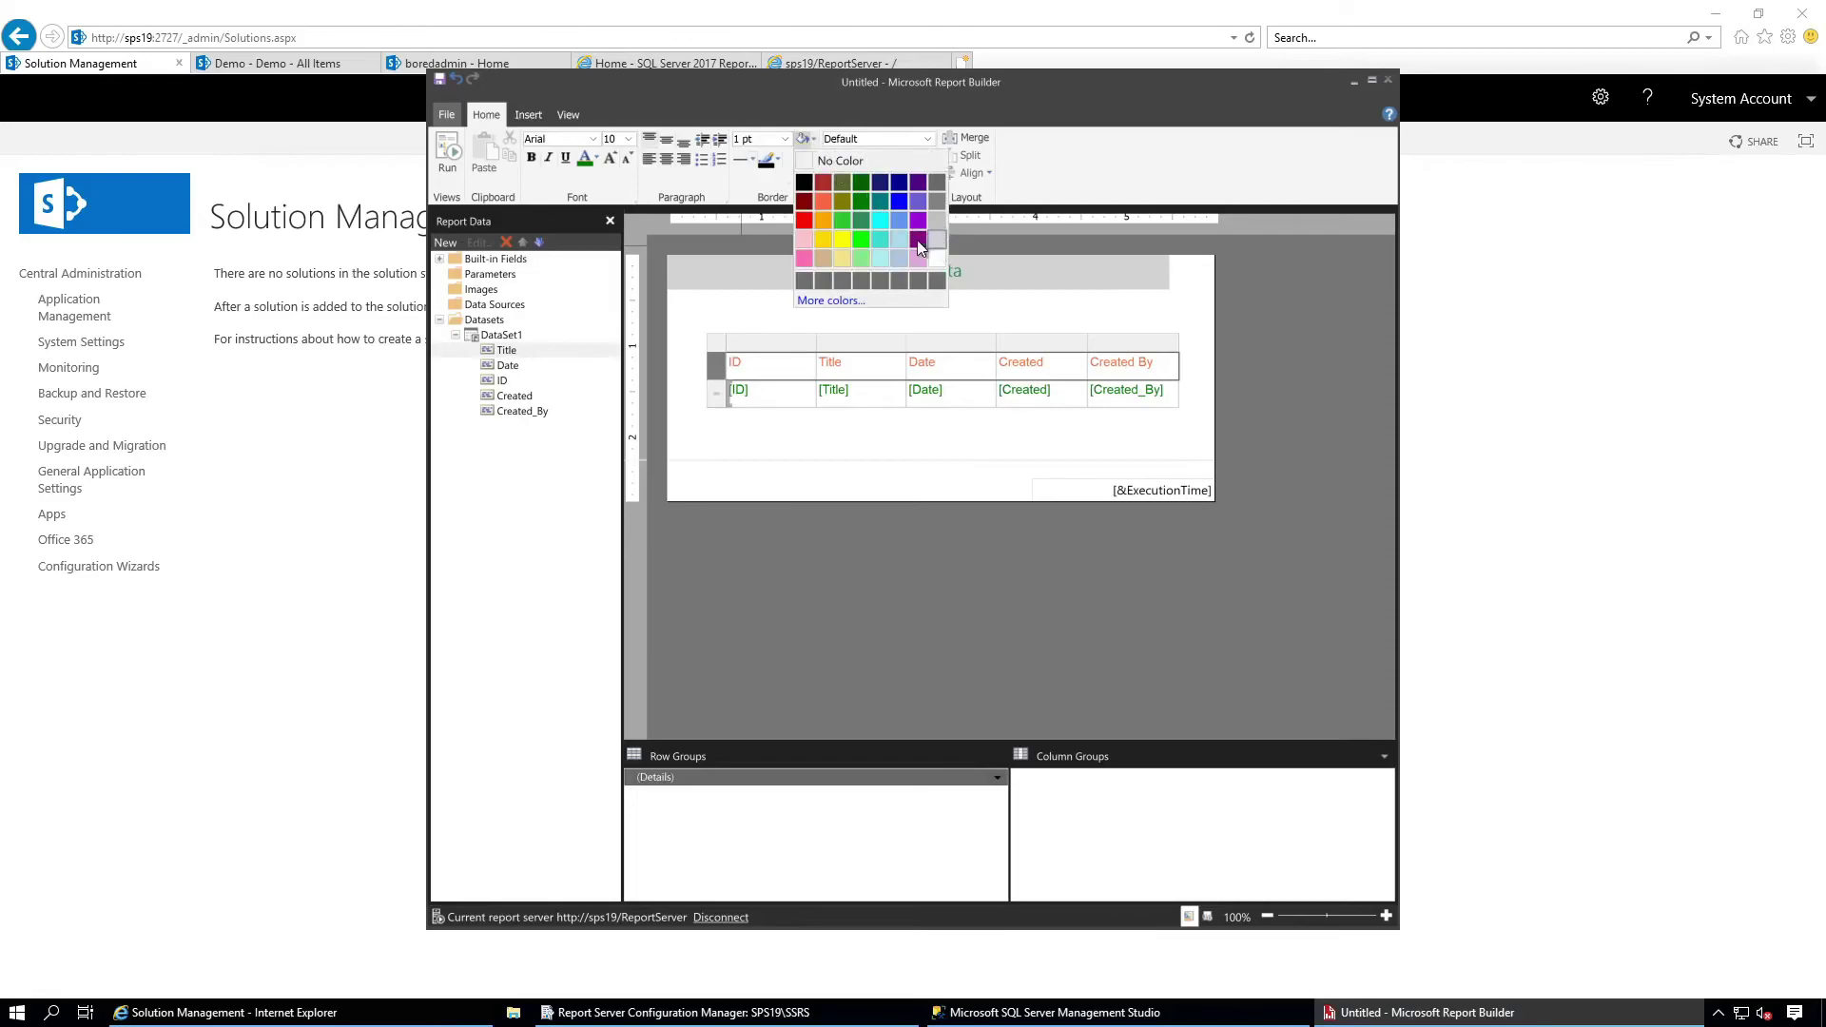
pyautogui.click(899, 258)
pyautogui.click(813, 139)
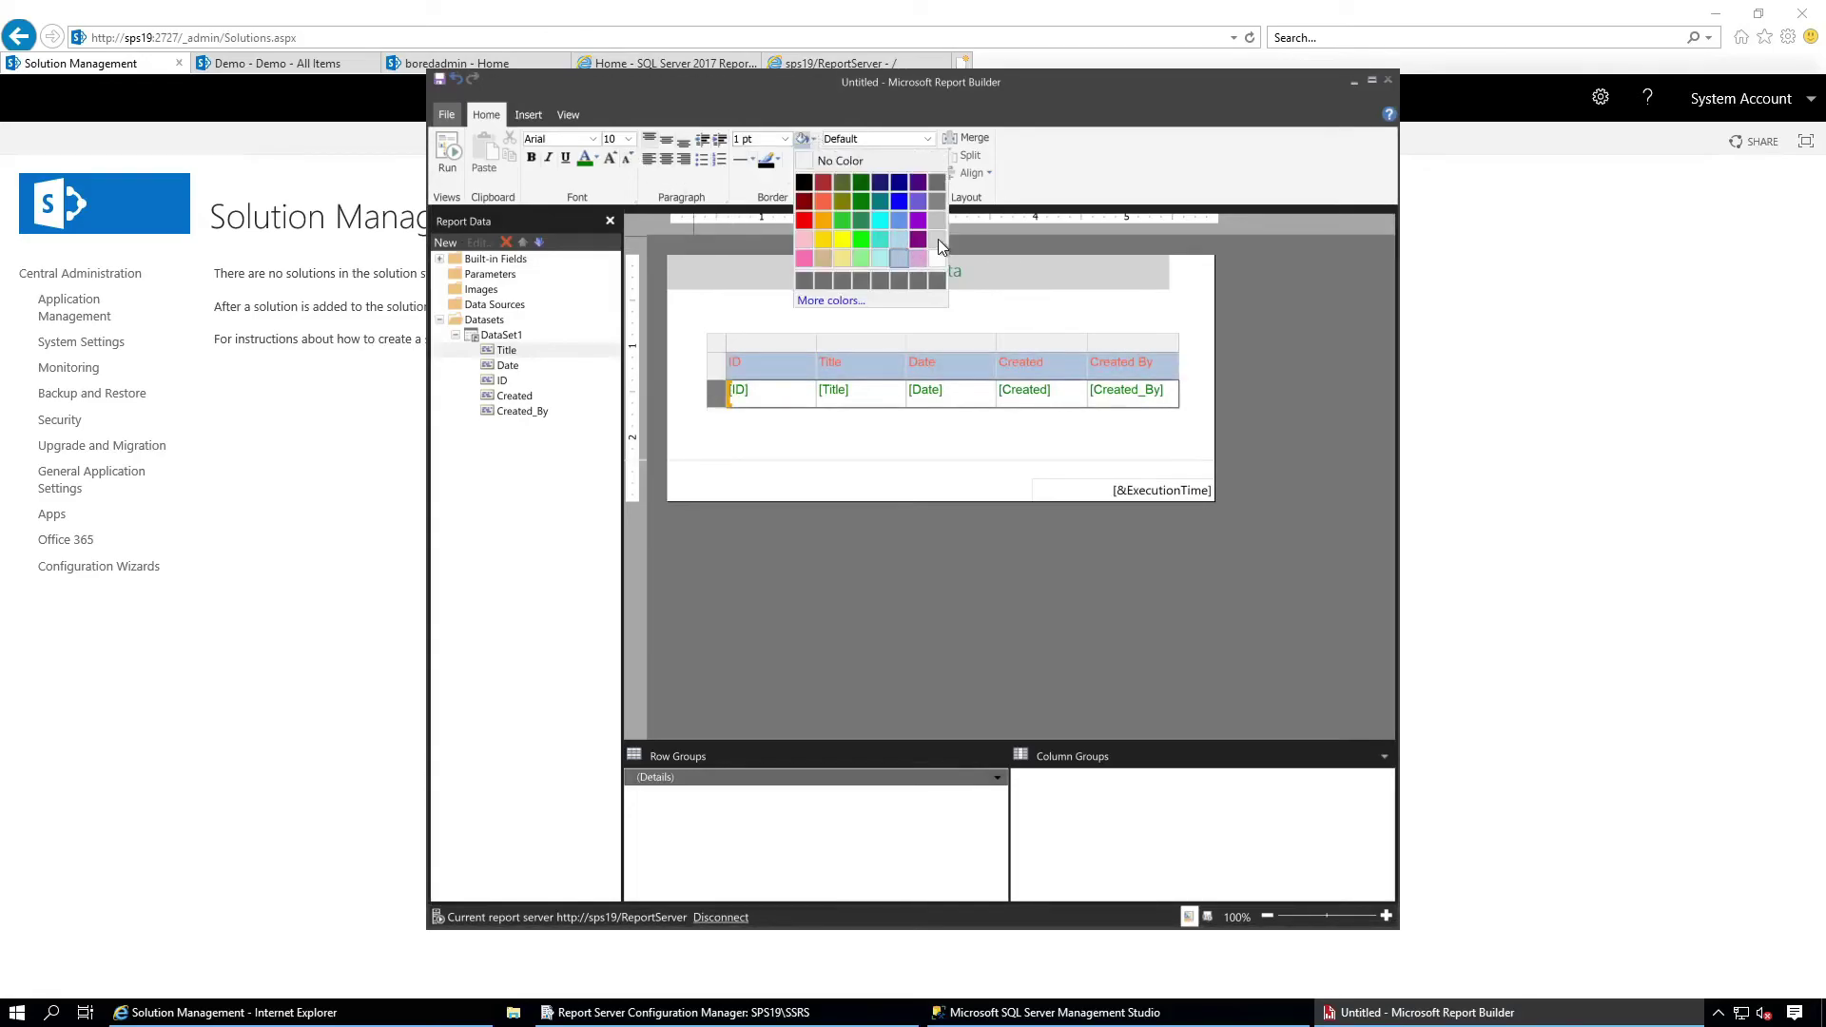
pyautogui.click(938, 238)
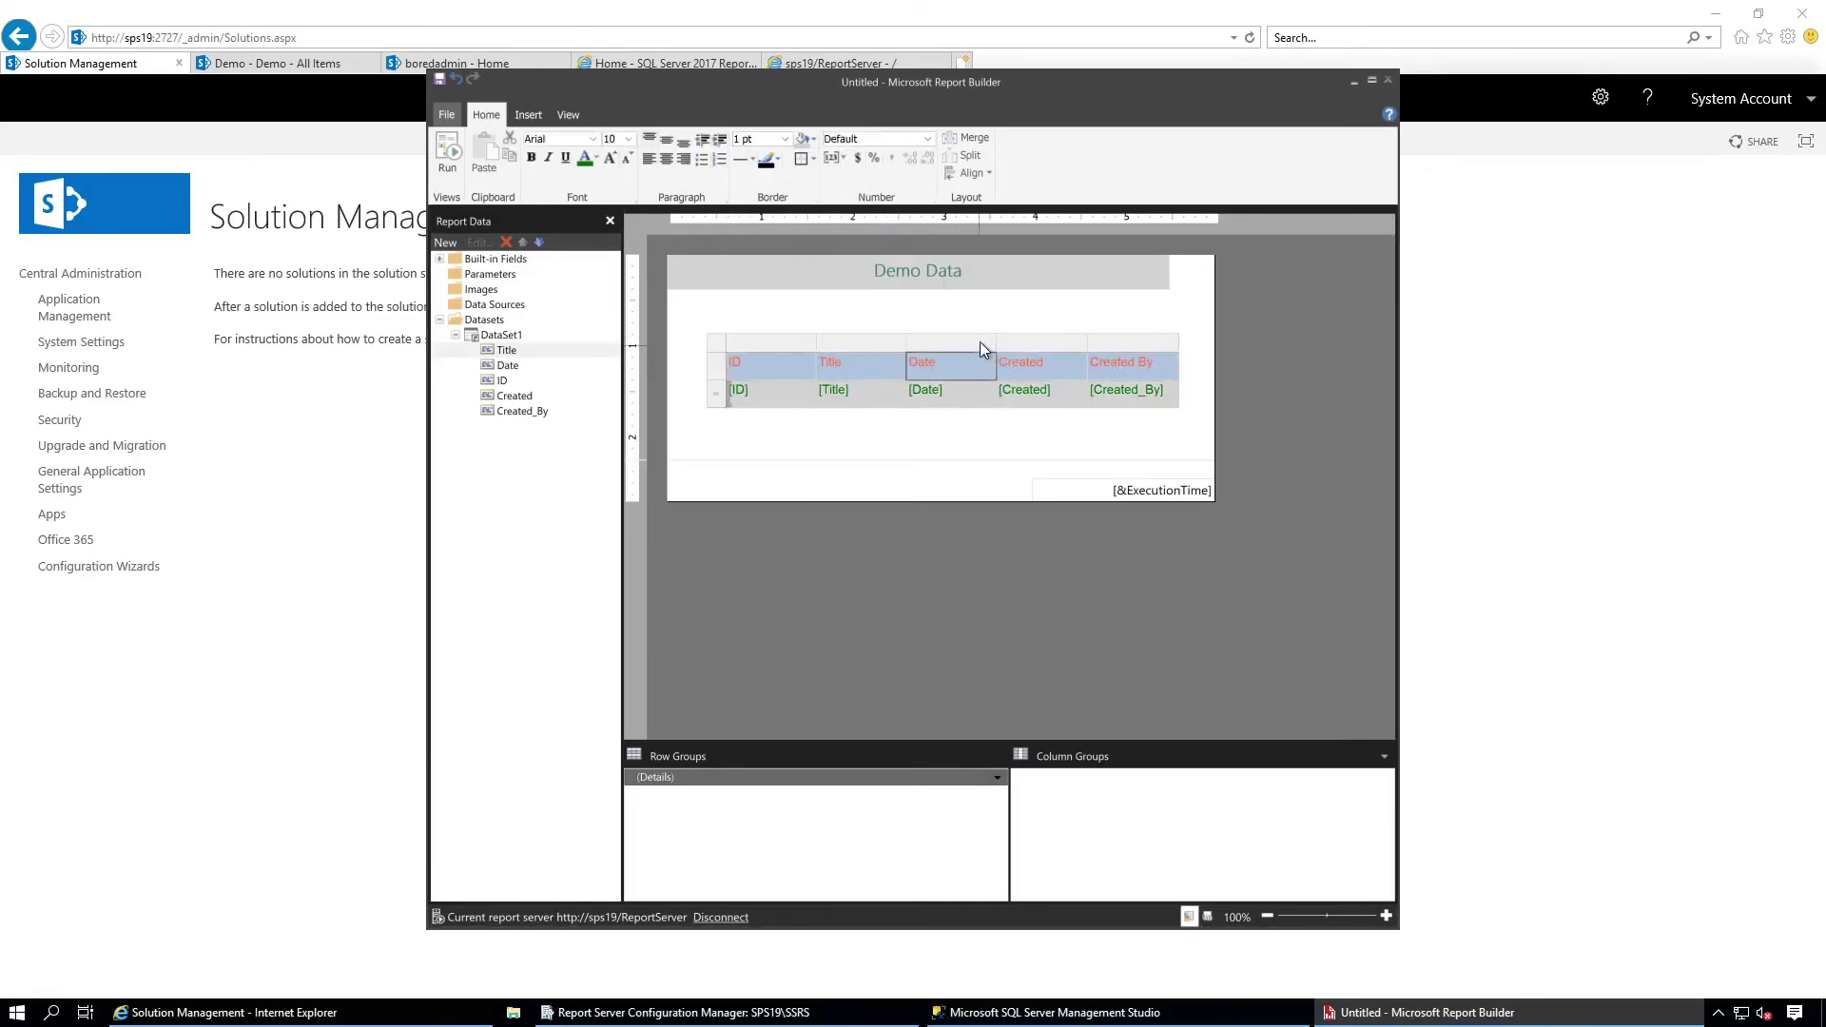
# Step: Widen the Date and Created columns and move the table up under the title
pyautogui.moveTo(996, 340); pyautogui.dragTo(1049, 341)
pyautogui.click(734, 345)
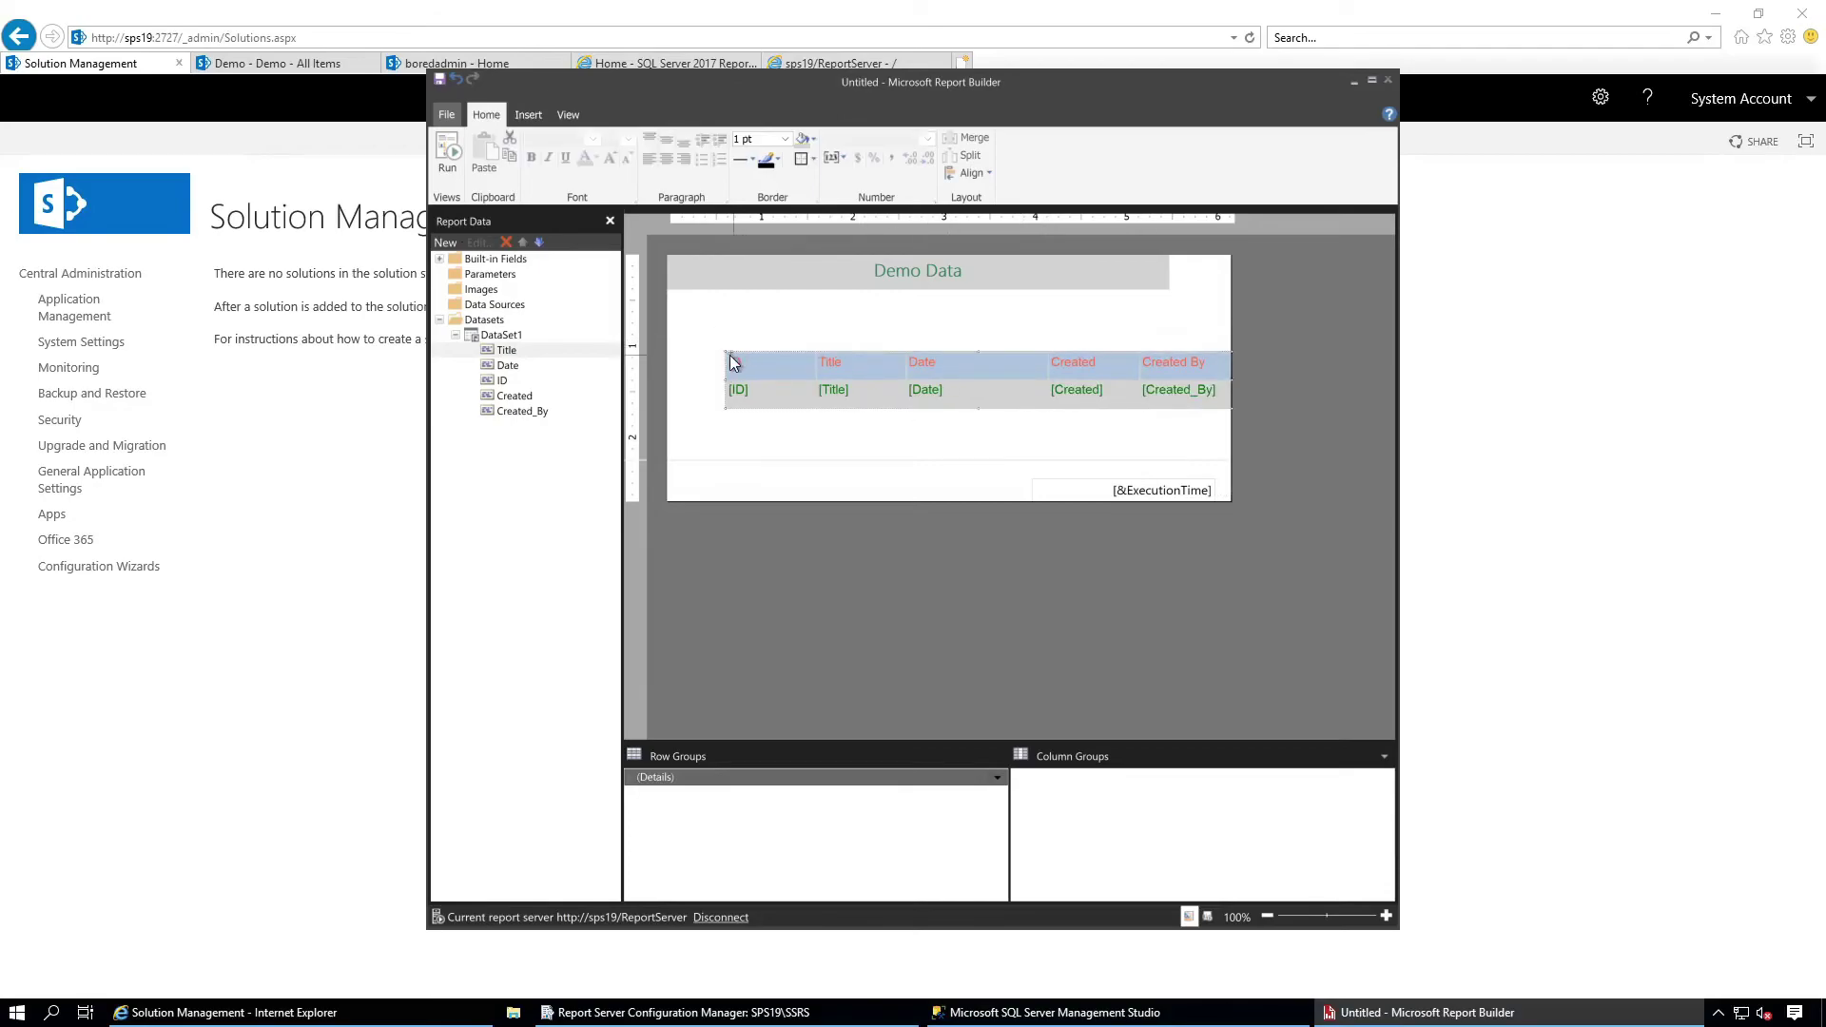
pyautogui.moveTo(729, 356); pyautogui.dragTo(670, 299)
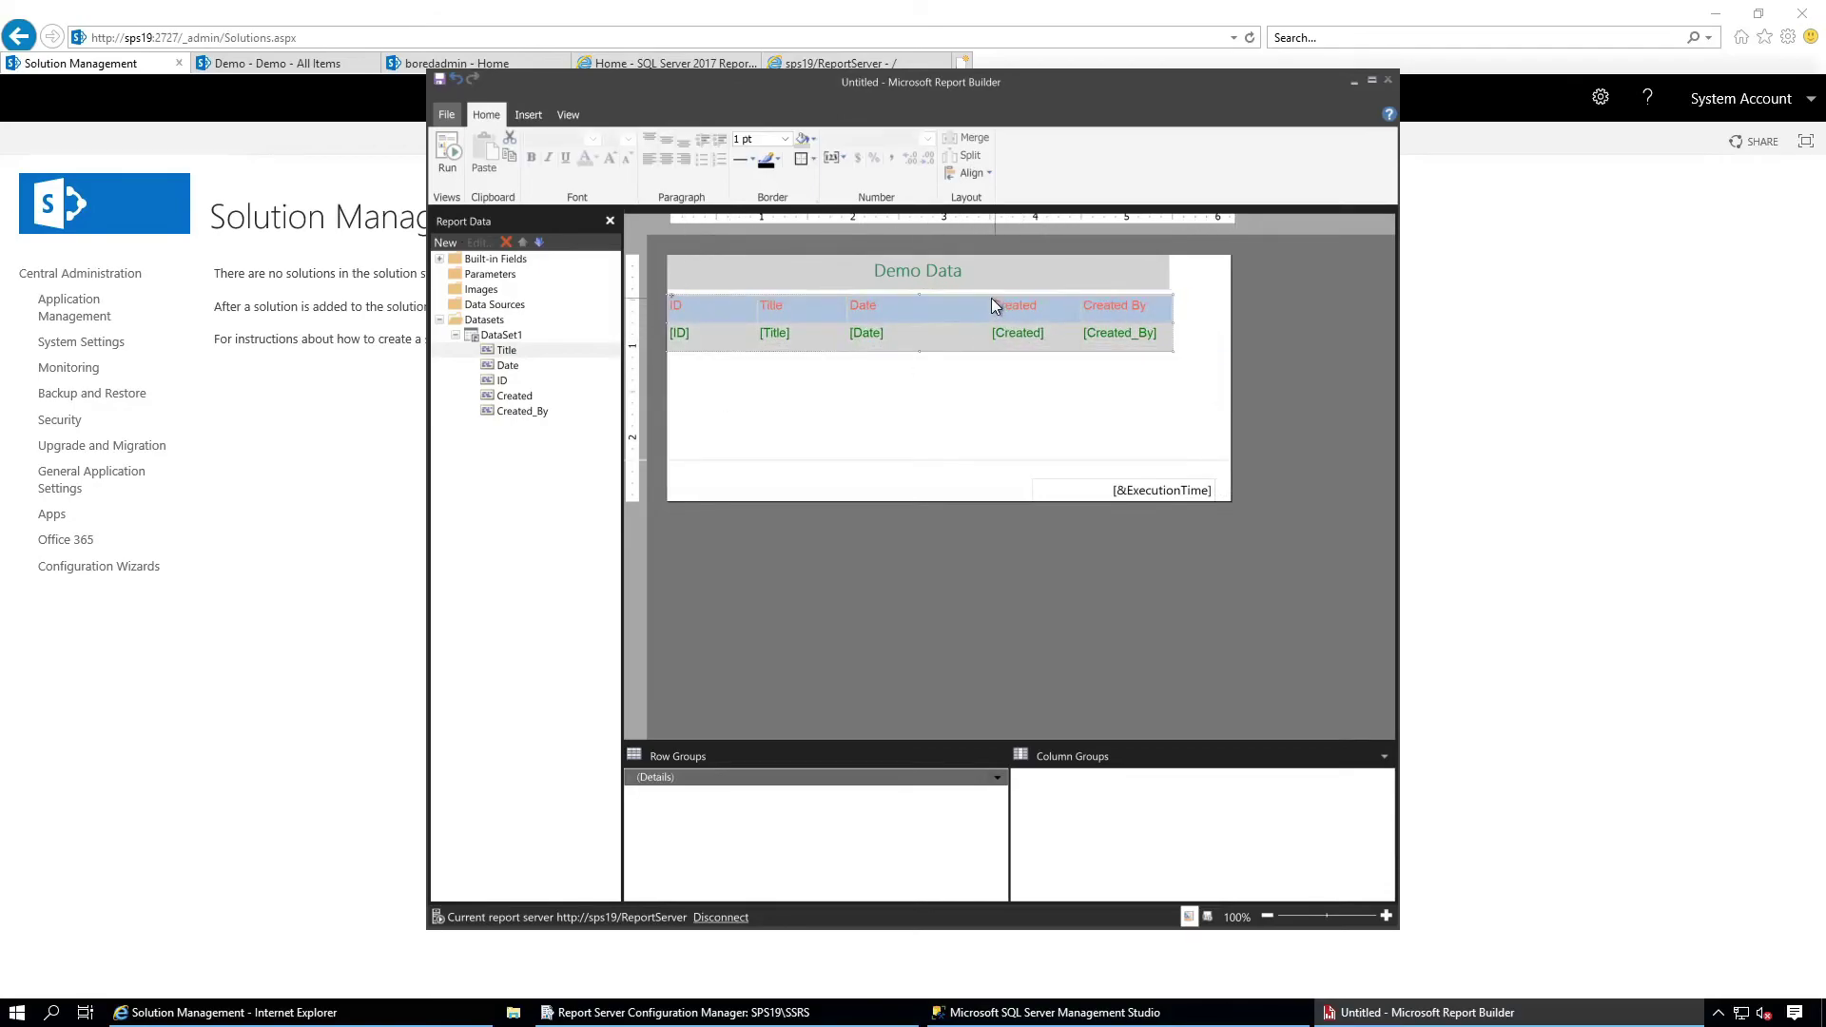
pyautogui.click(991, 304)
pyautogui.click(1008, 285)
pyautogui.moveTo(1051, 288); pyautogui.dragTo(1069, 288)
pyautogui.click(956, 350)
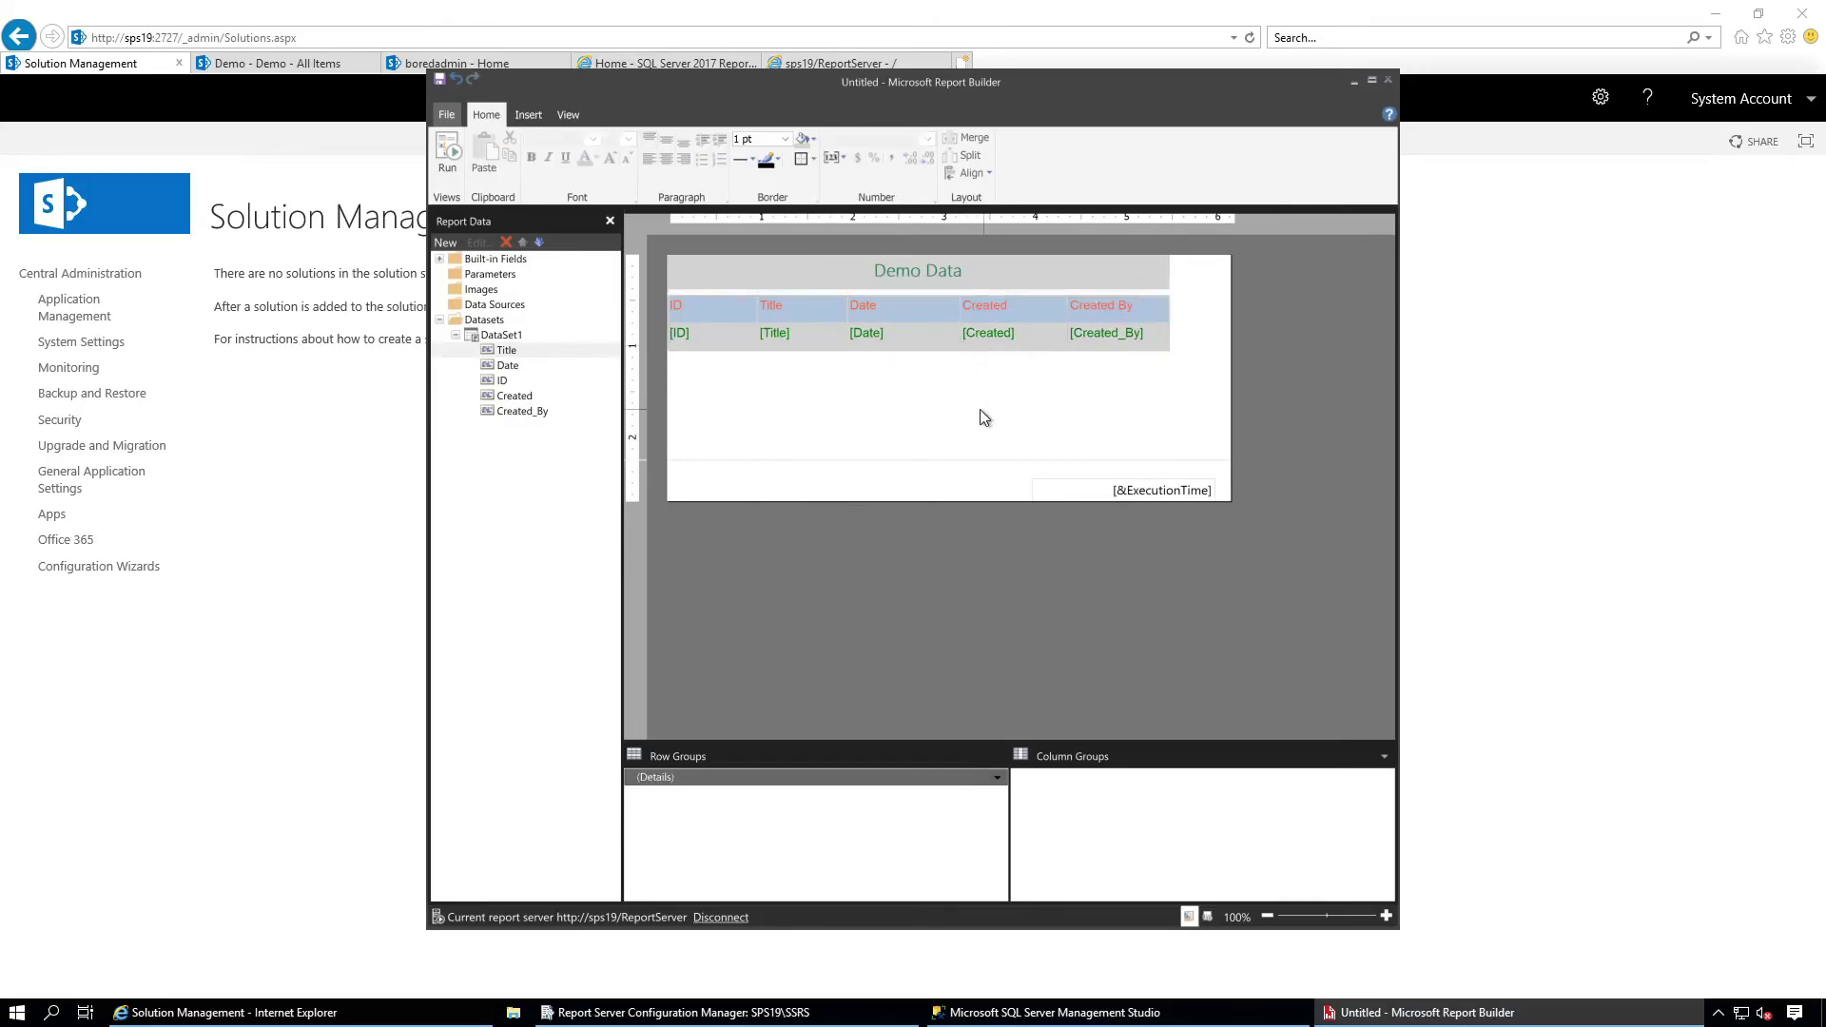
# Step: Preview the report, center-align the table text, and preview it again
pyautogui.click(454, 157)
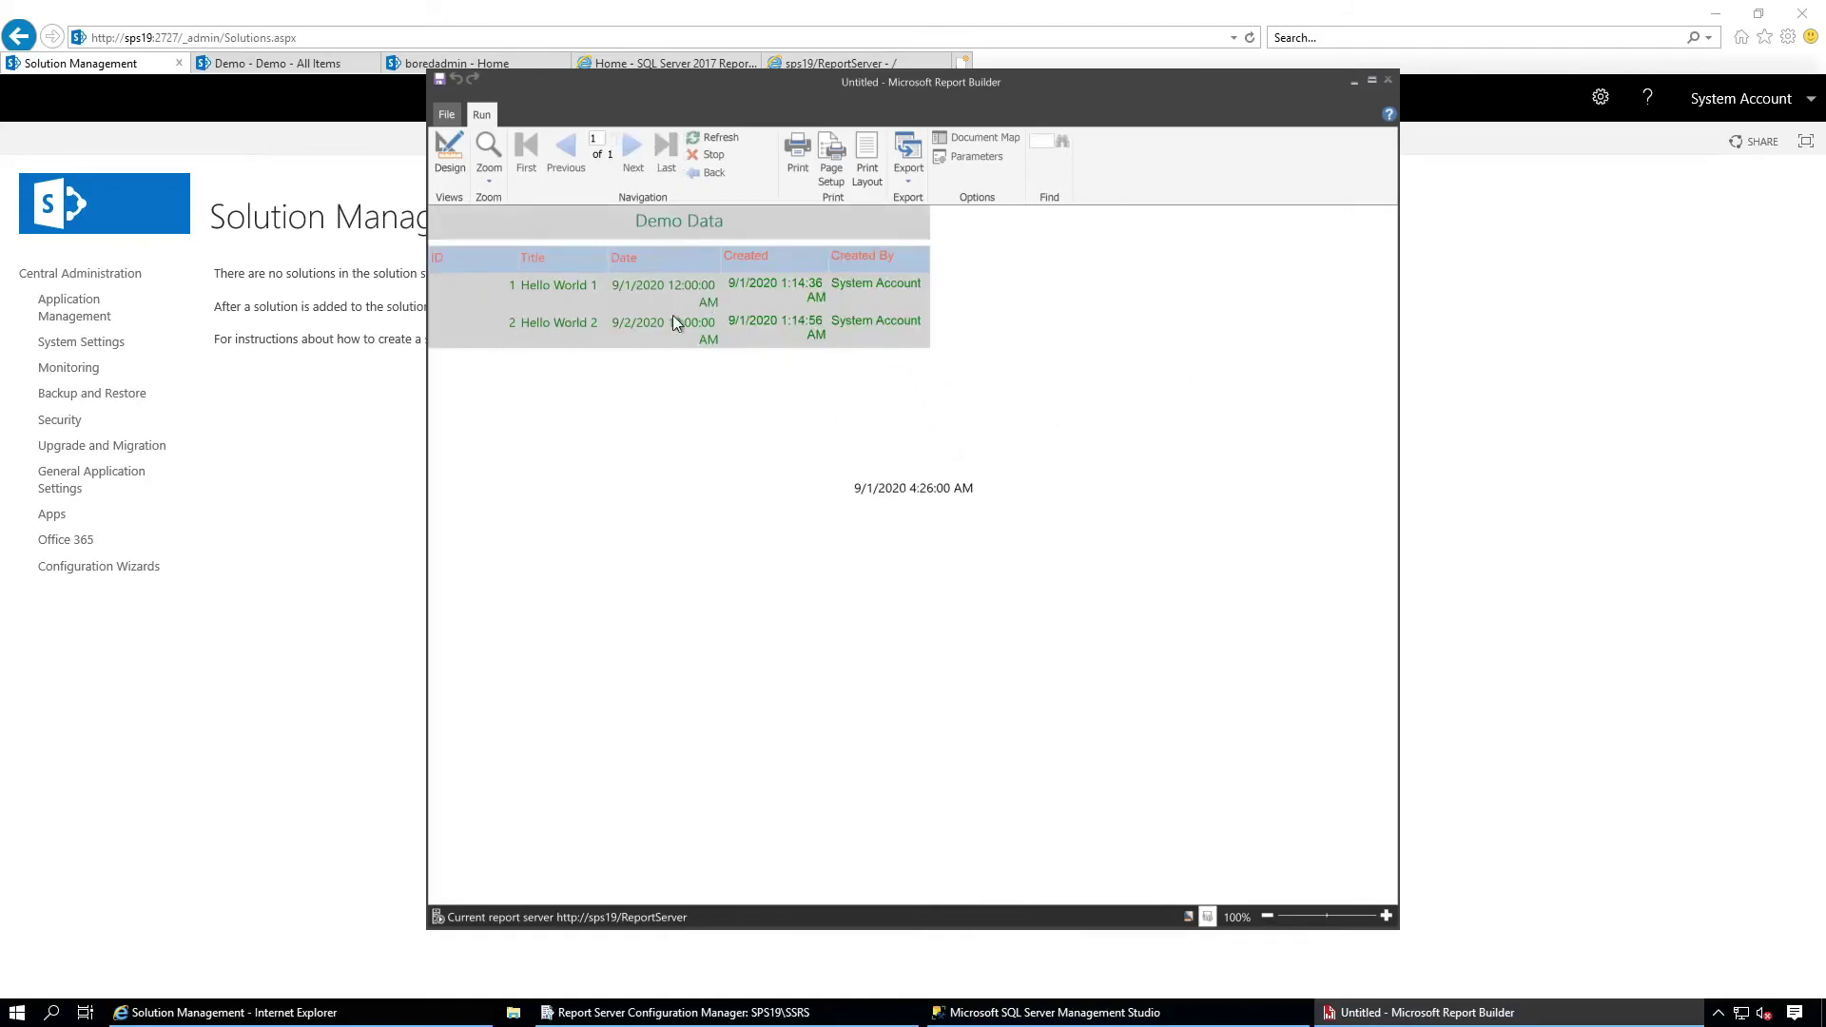
pyautogui.click(442, 150)
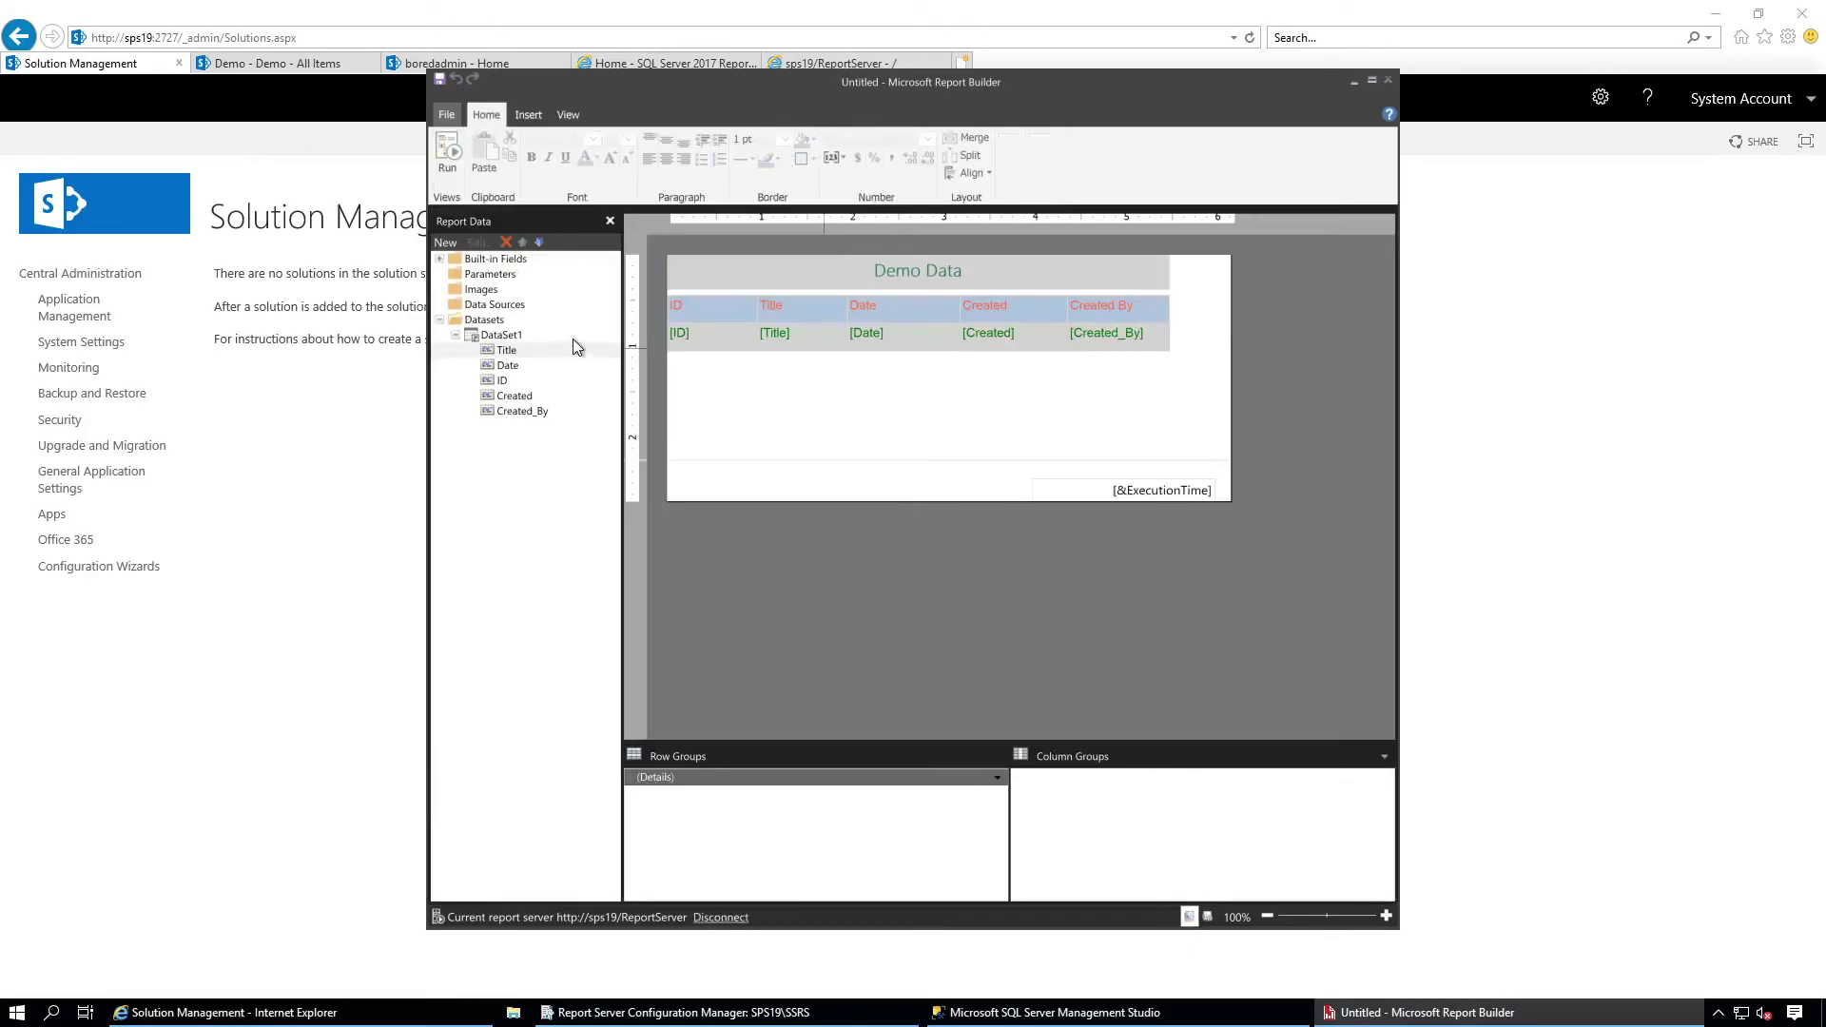
pyautogui.click(659, 306)
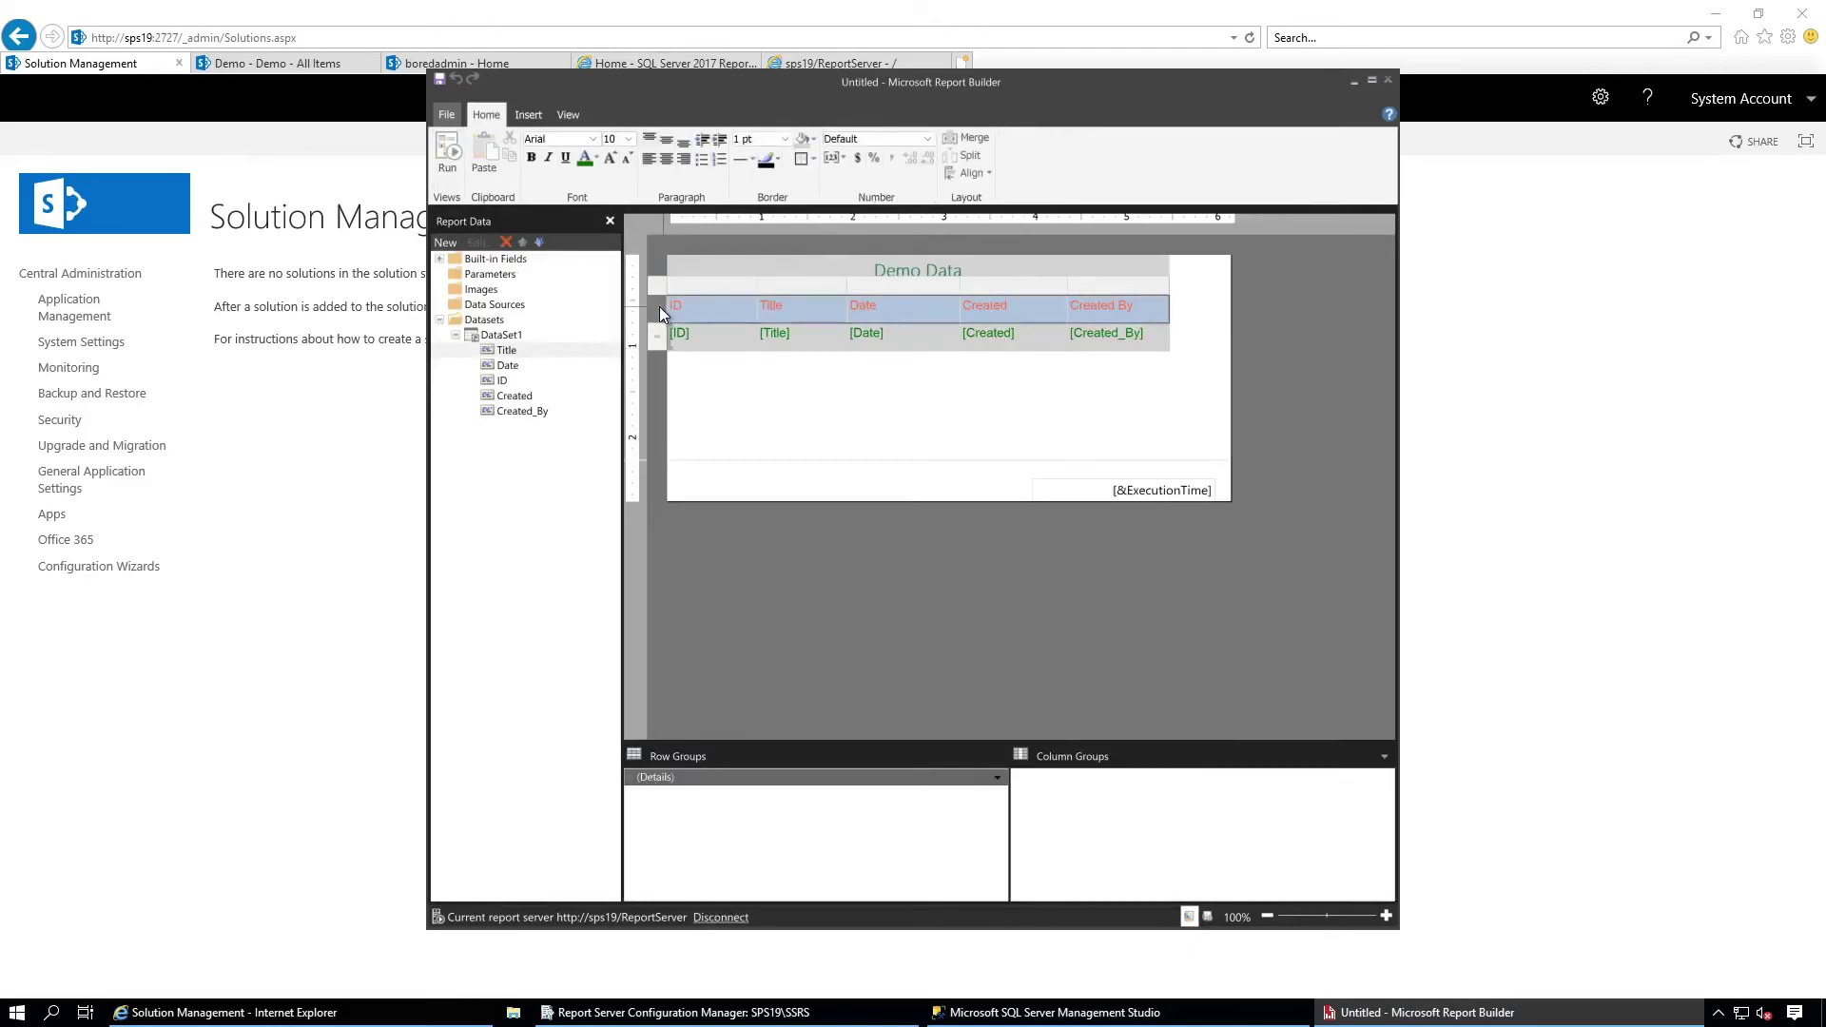
pyautogui.click(666, 159)
pyautogui.click(446, 152)
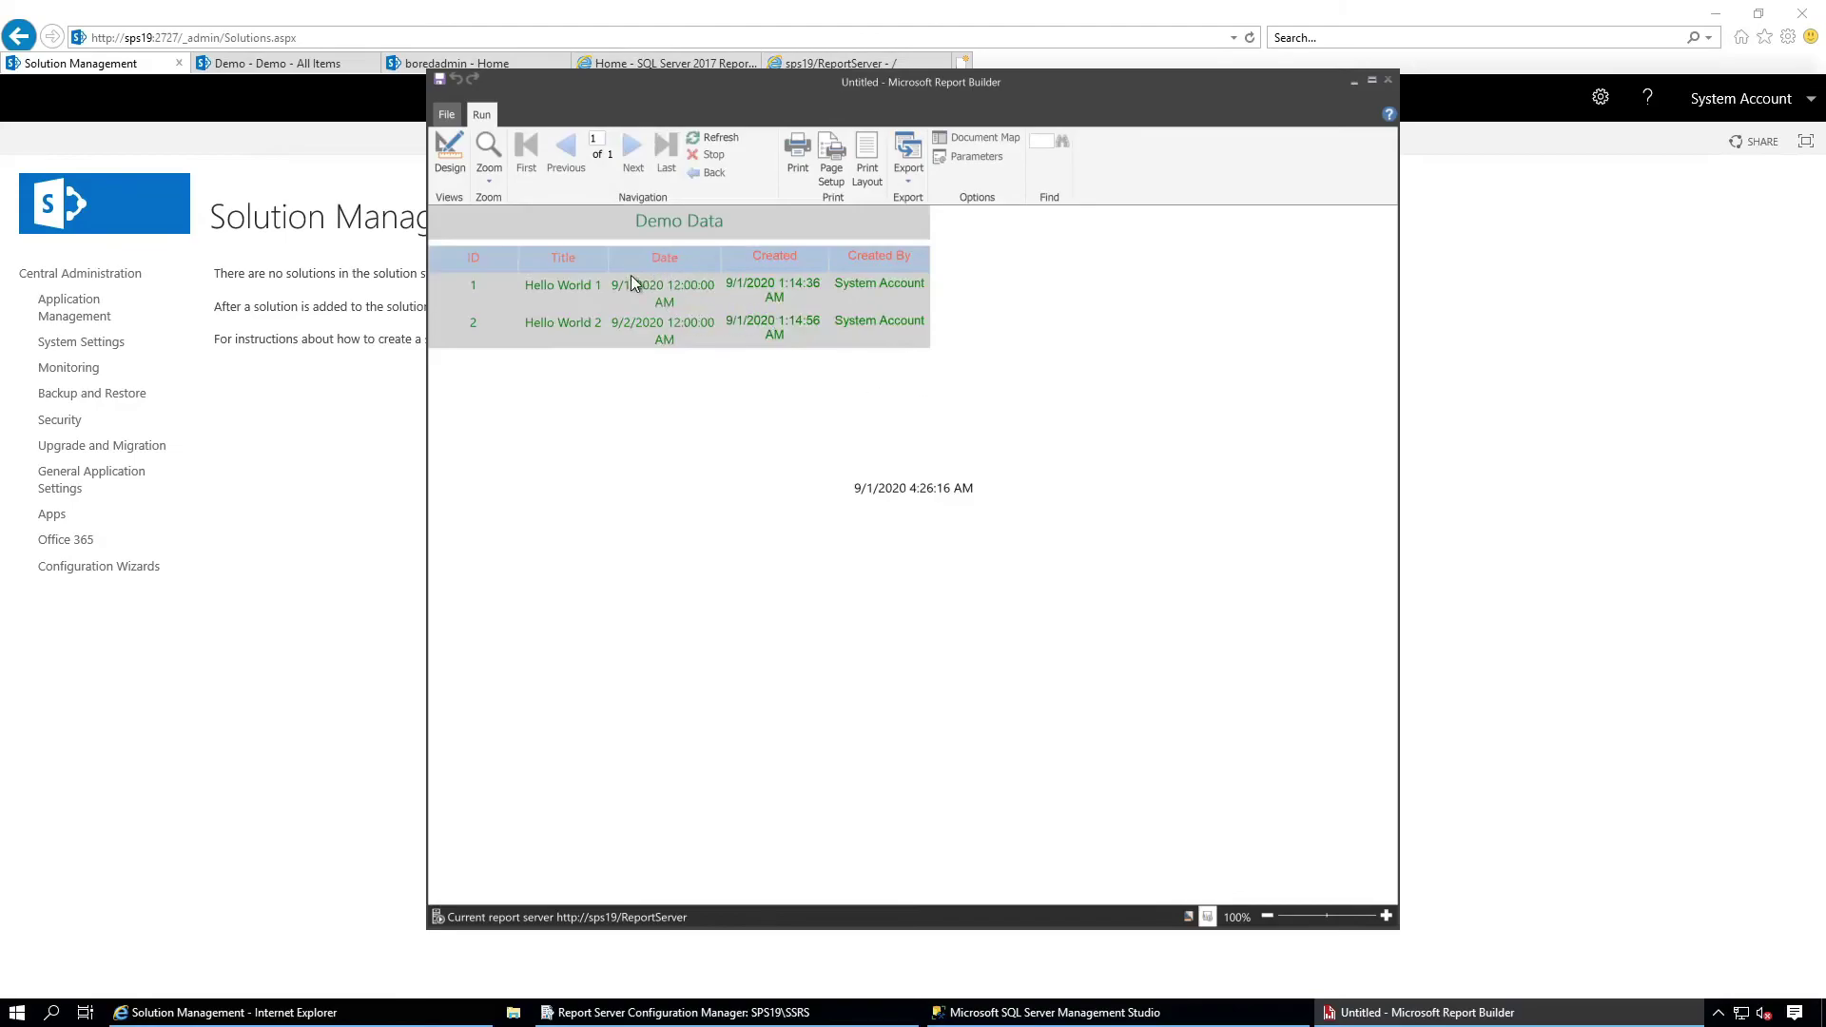
pyautogui.click(449, 154)
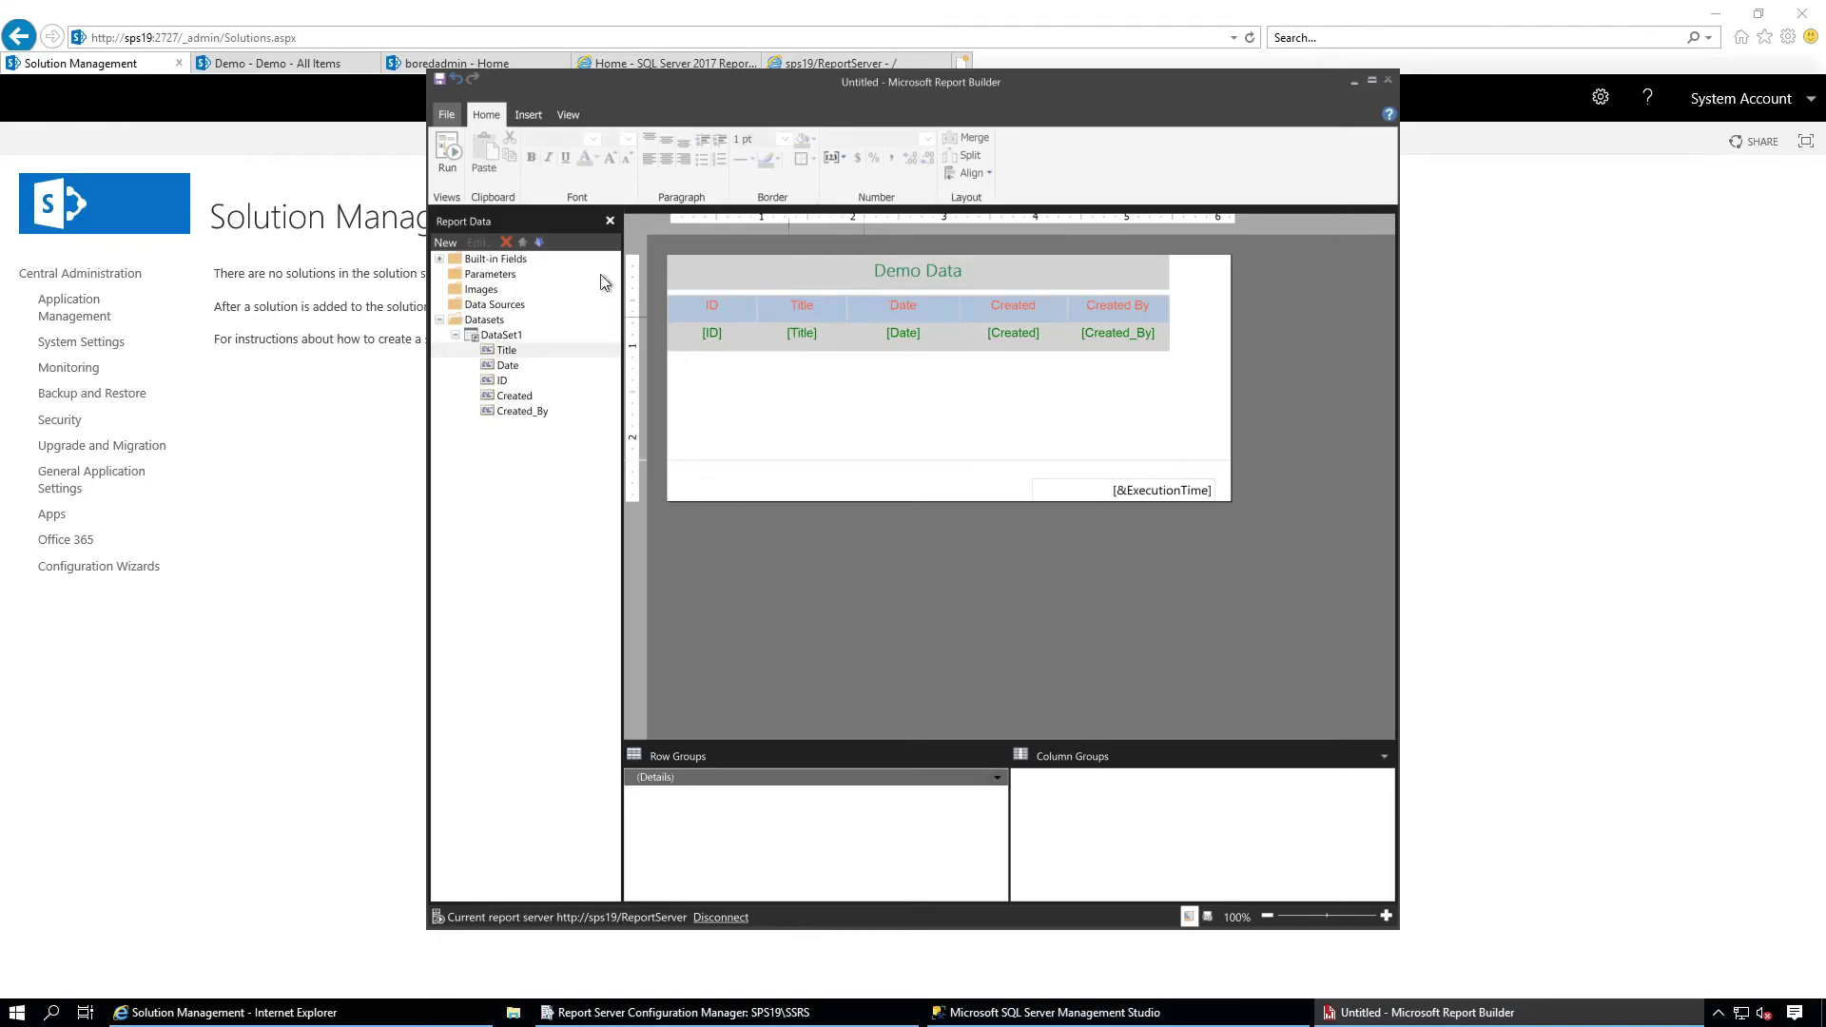
pyautogui.click(447, 115)
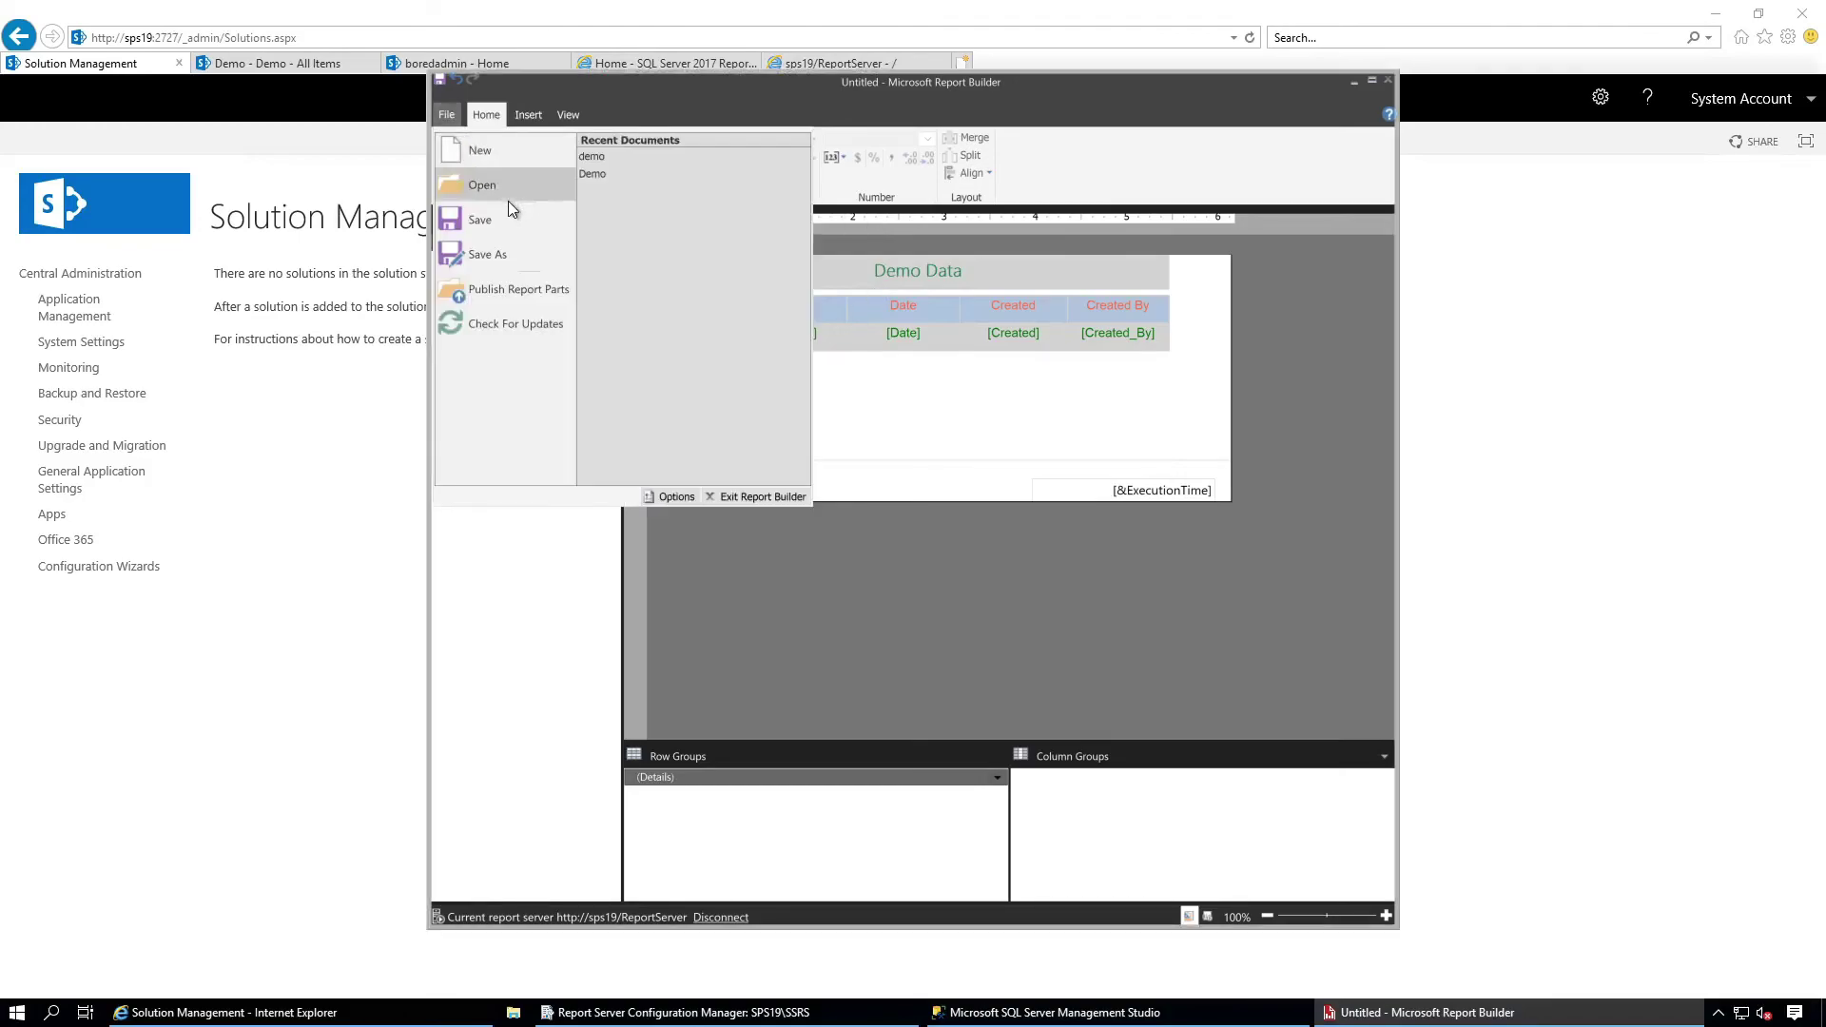
# Step: Use Save As to store the Demo Data report on the report server named 'demo'
pyautogui.click(511, 256)
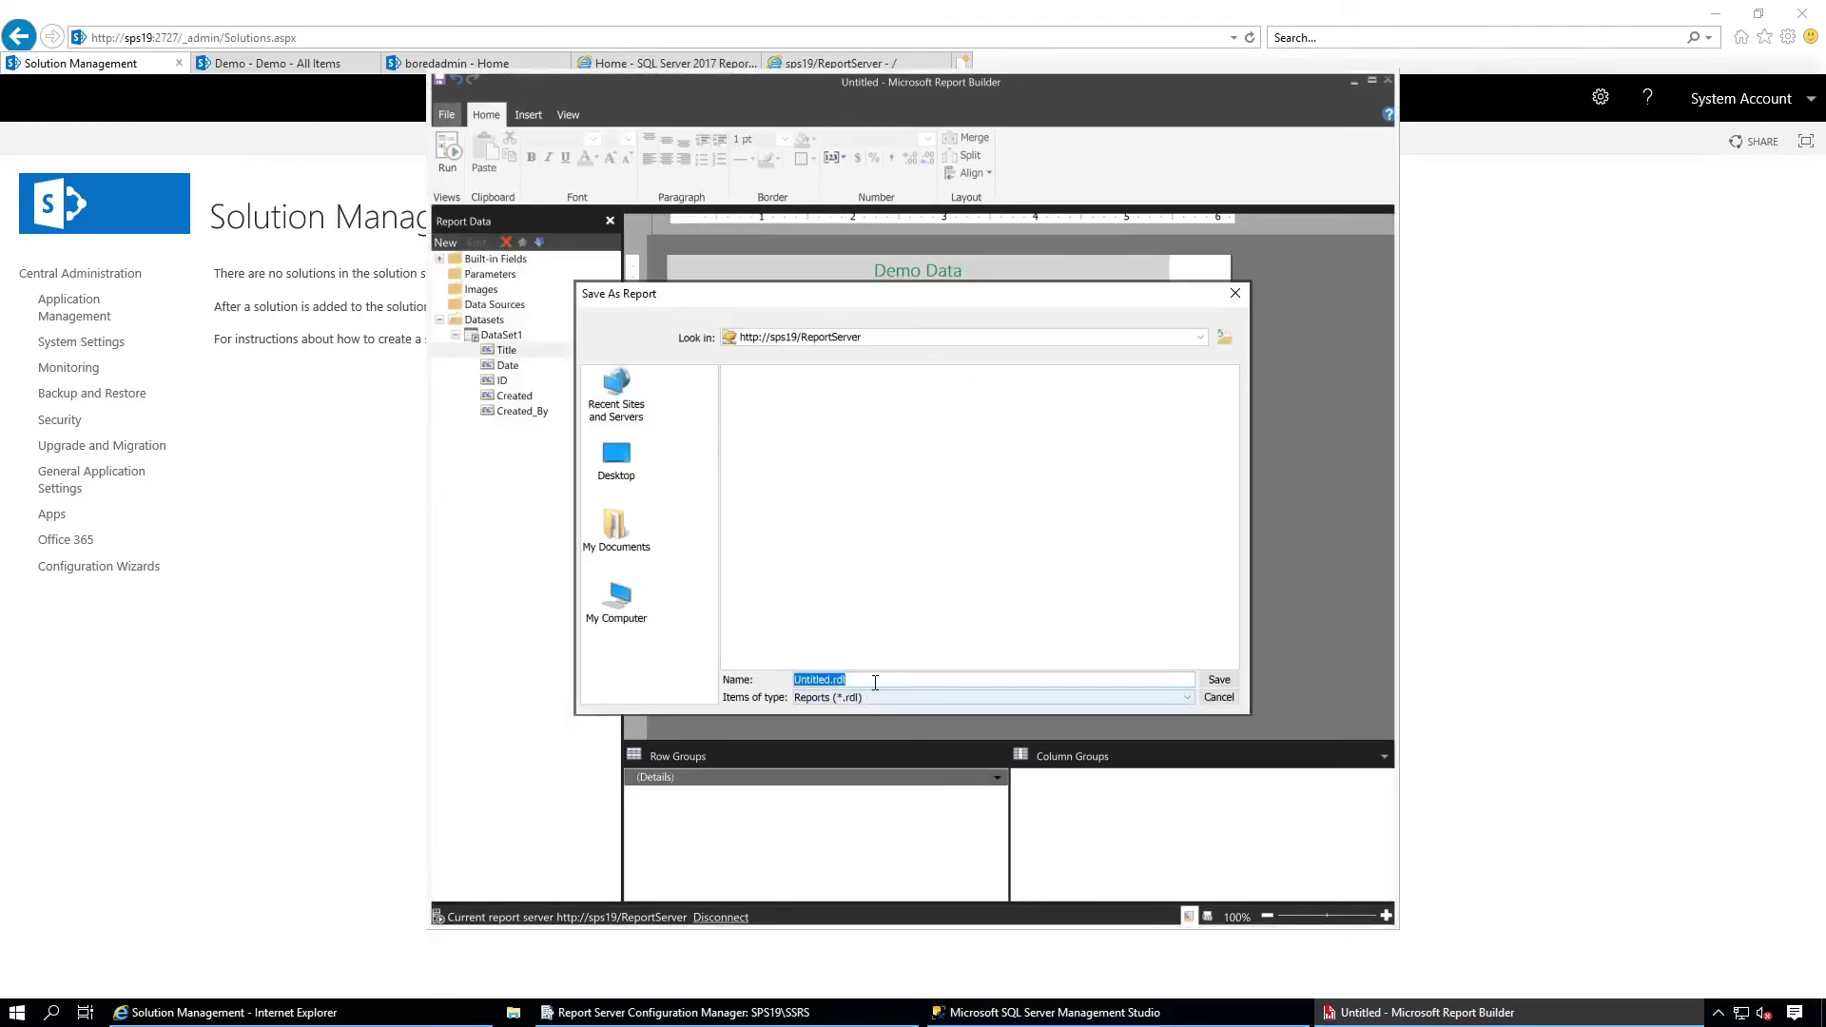
pyautogui.write('Dem')
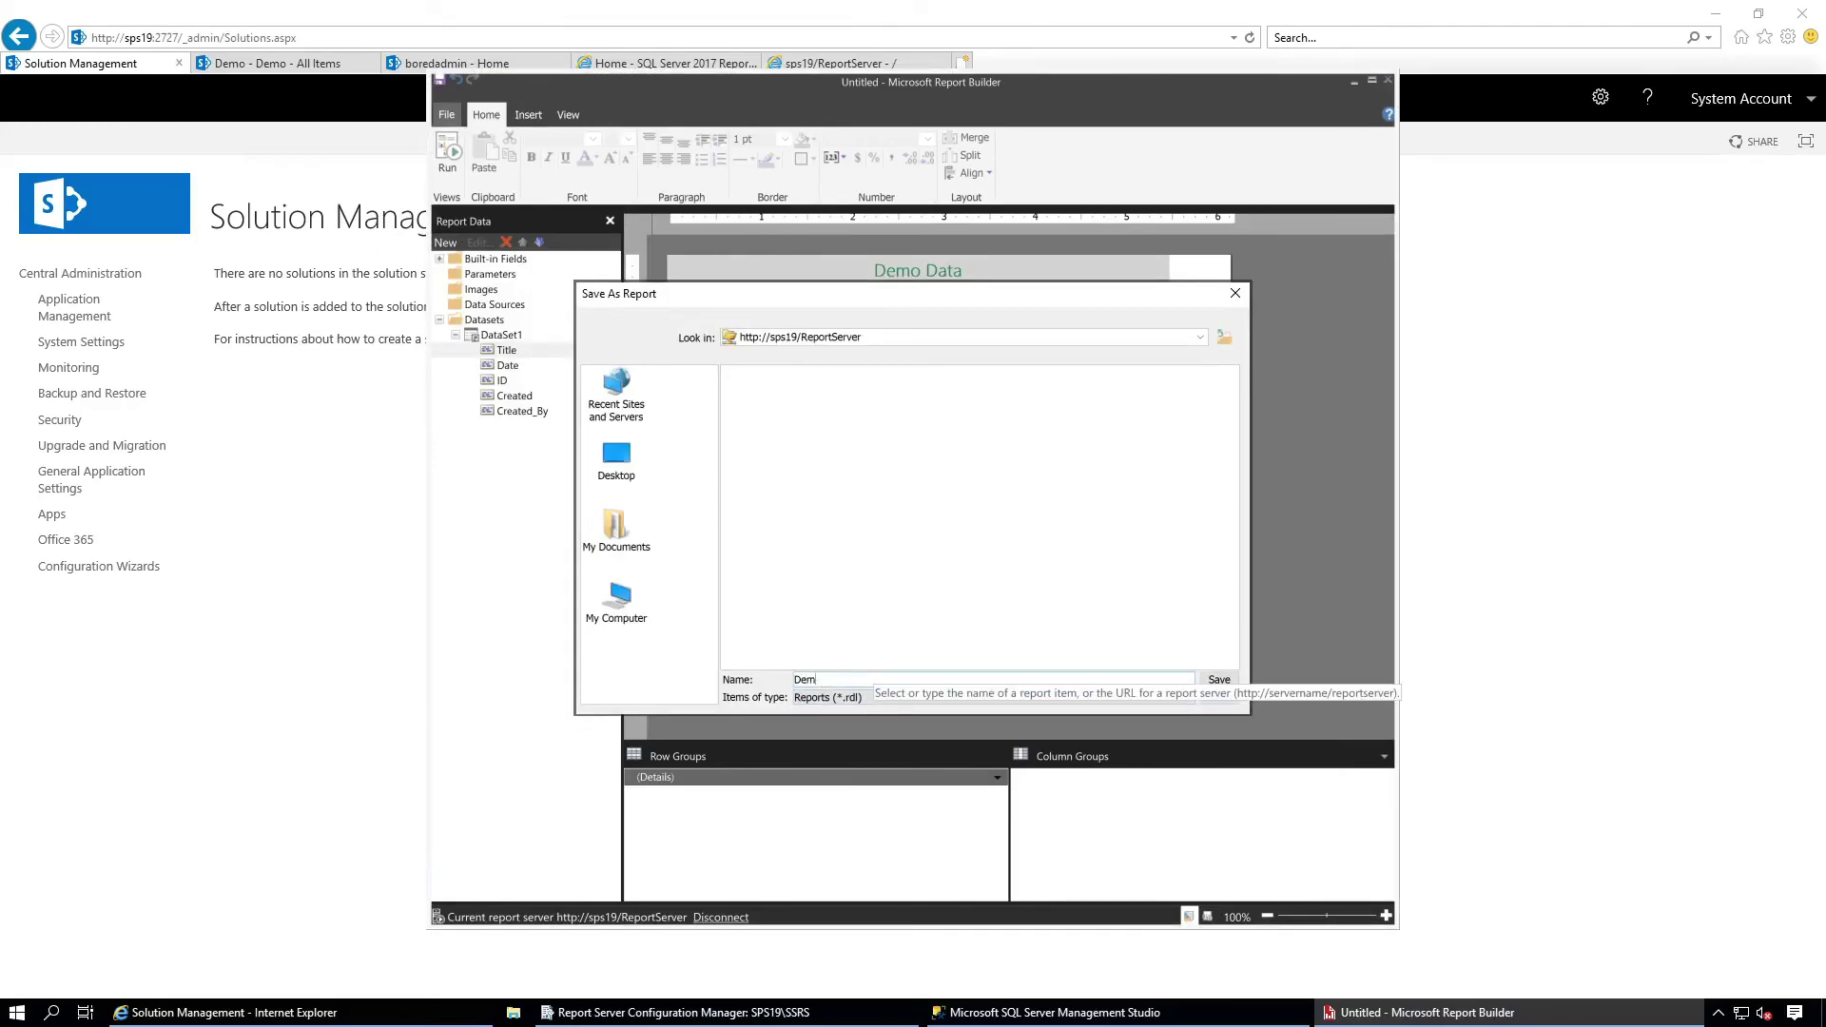
pyautogui.press('BackSpace')
pyautogui.press('BackSpace')
pyautogui.press('BackSpace')
pyautogui.write('demo')
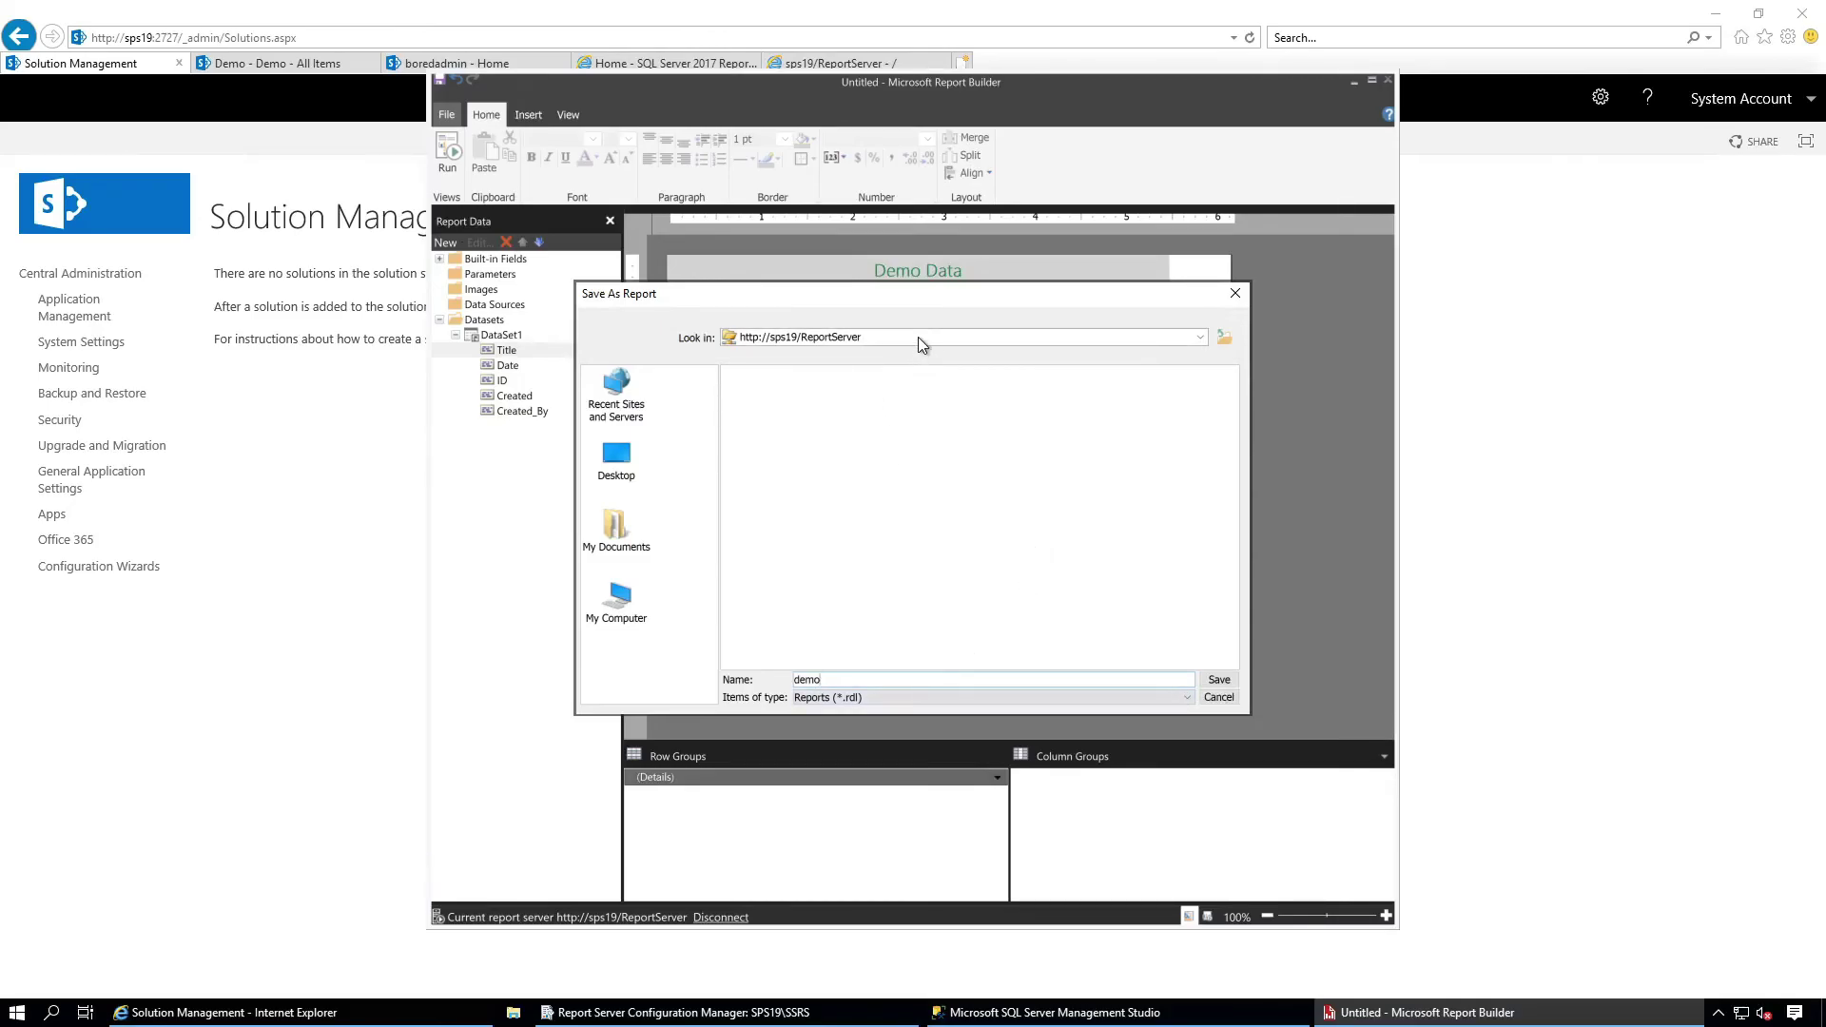
pyautogui.click(1219, 680)
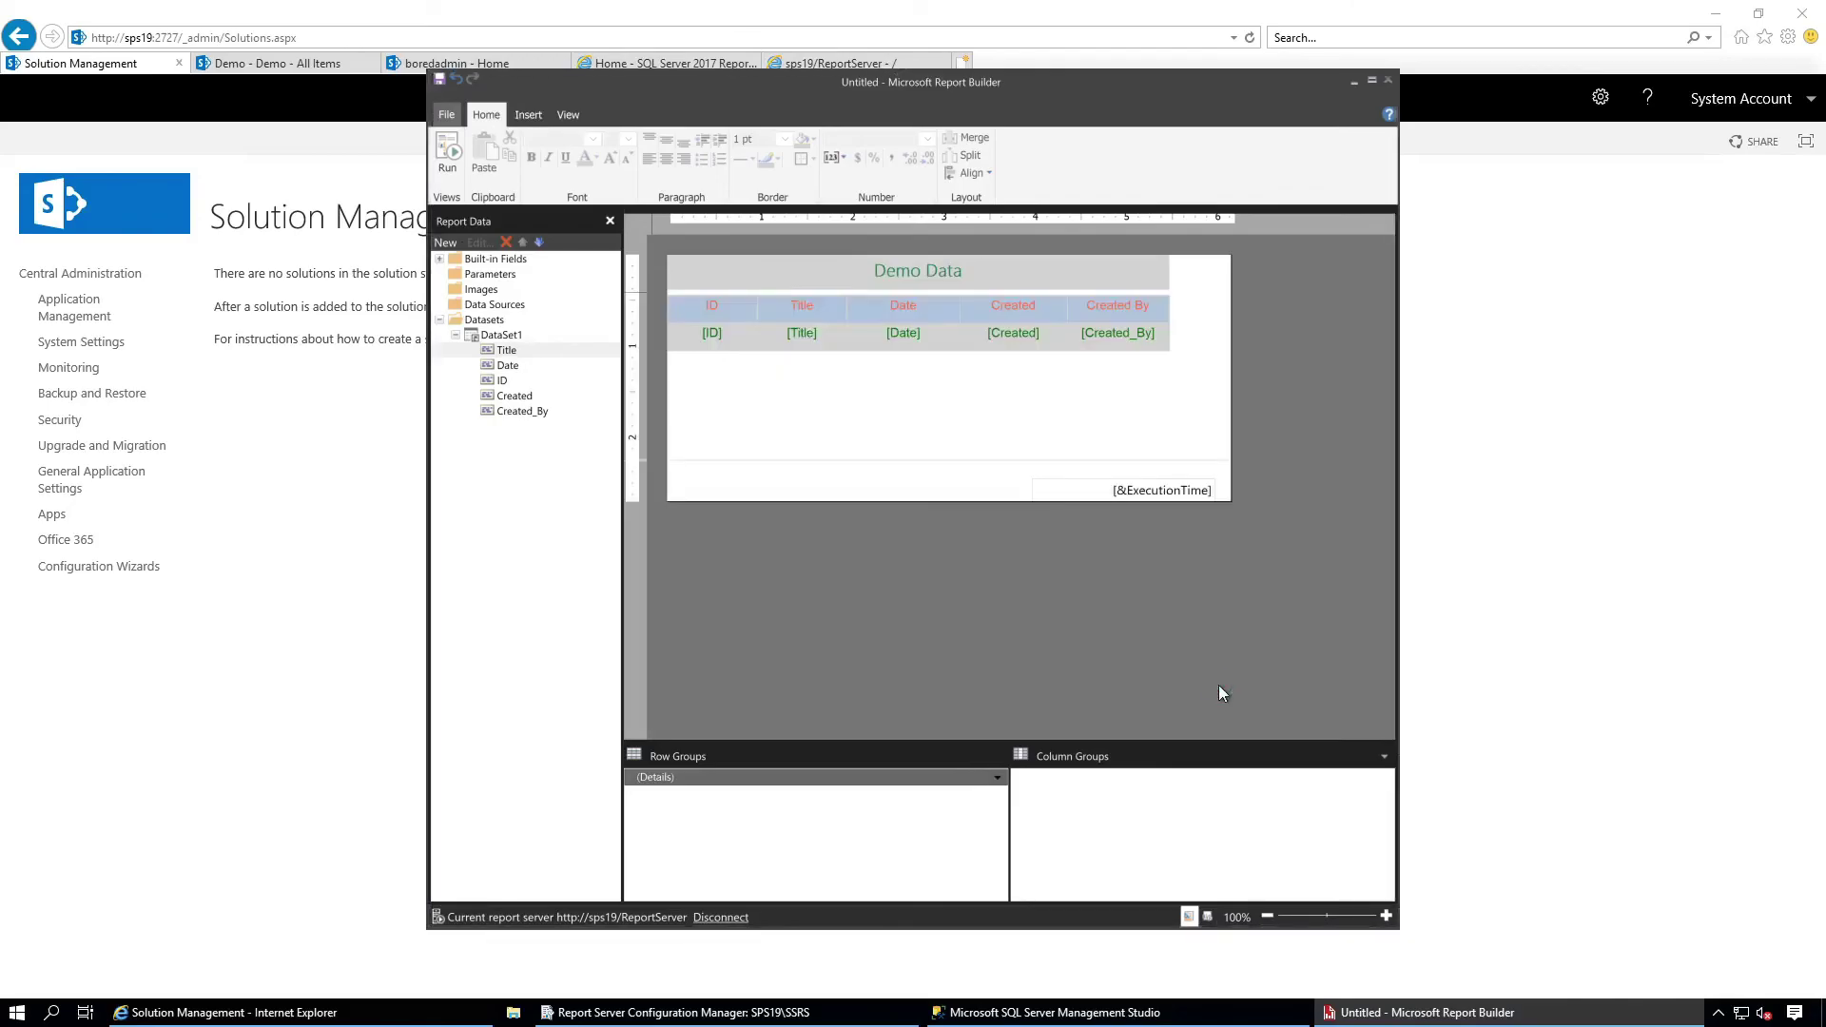
pyautogui.click(313, 720)
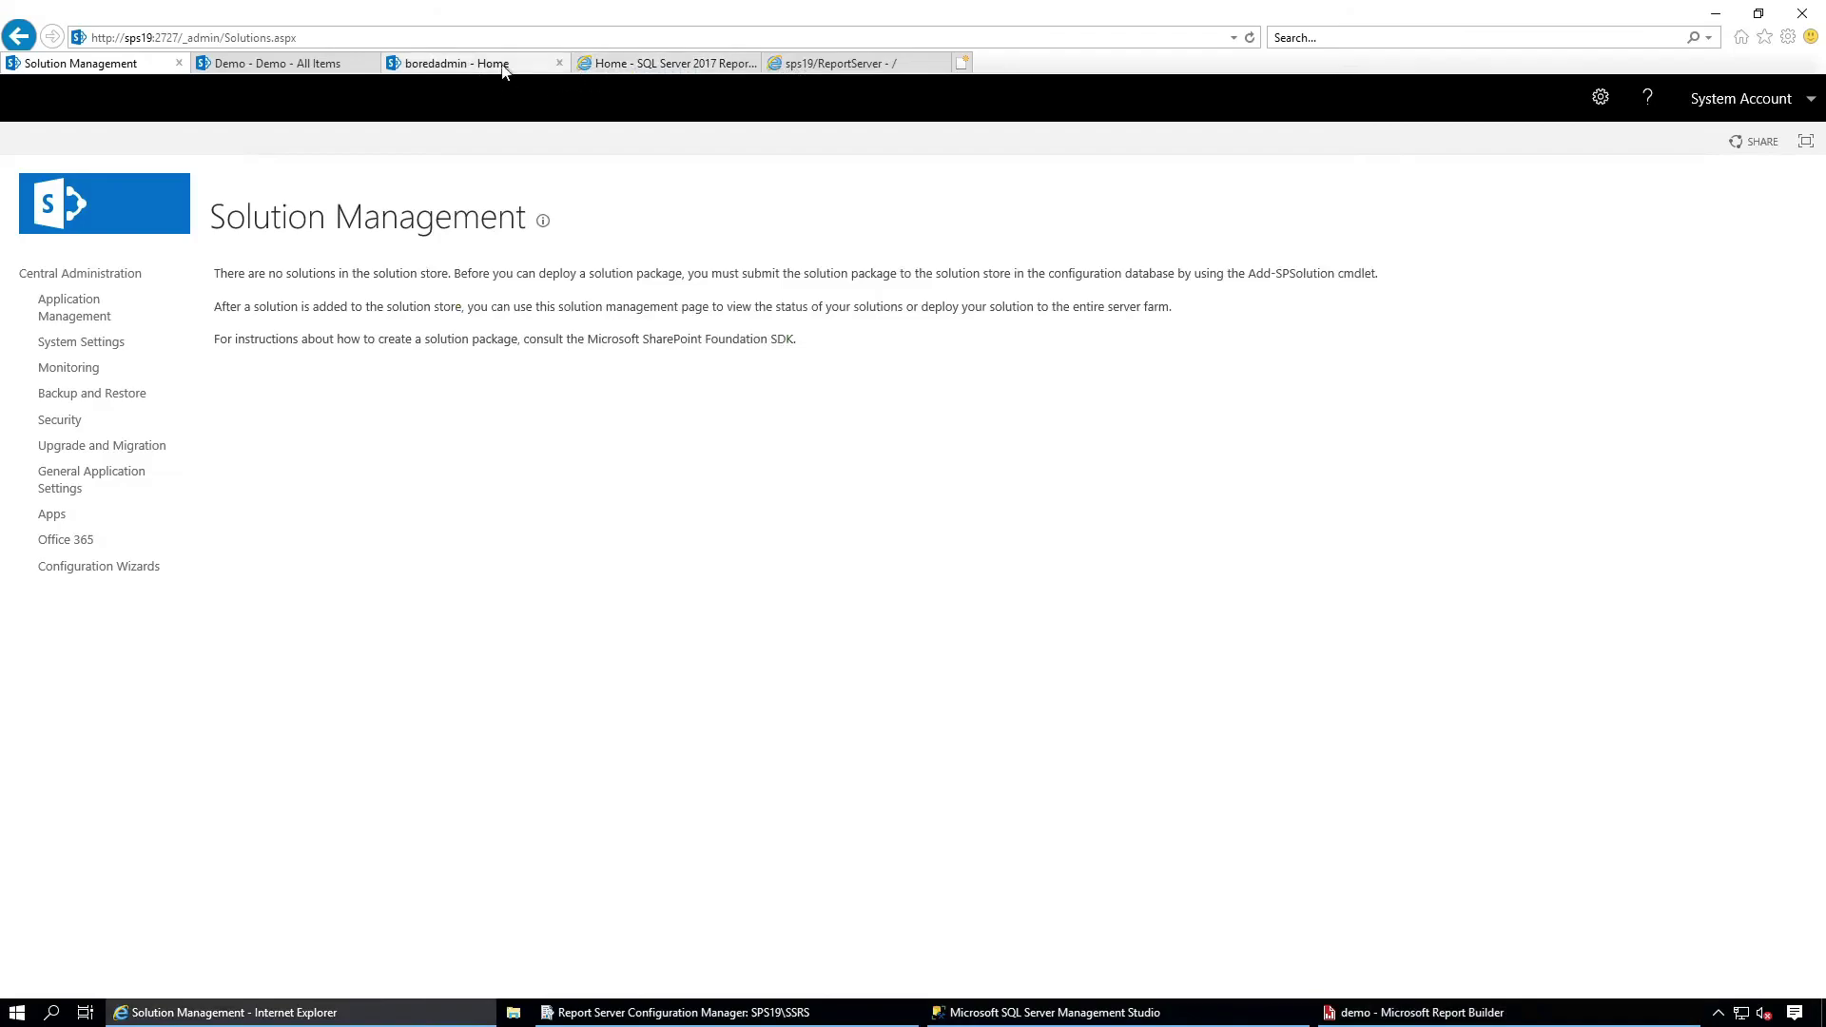
# Step: Reload the Reporting Services portal, open the demo report with two Hello World rows, then return to the SharePoint Demo list
pyautogui.click(639, 63)
pyautogui.click(374, 37)
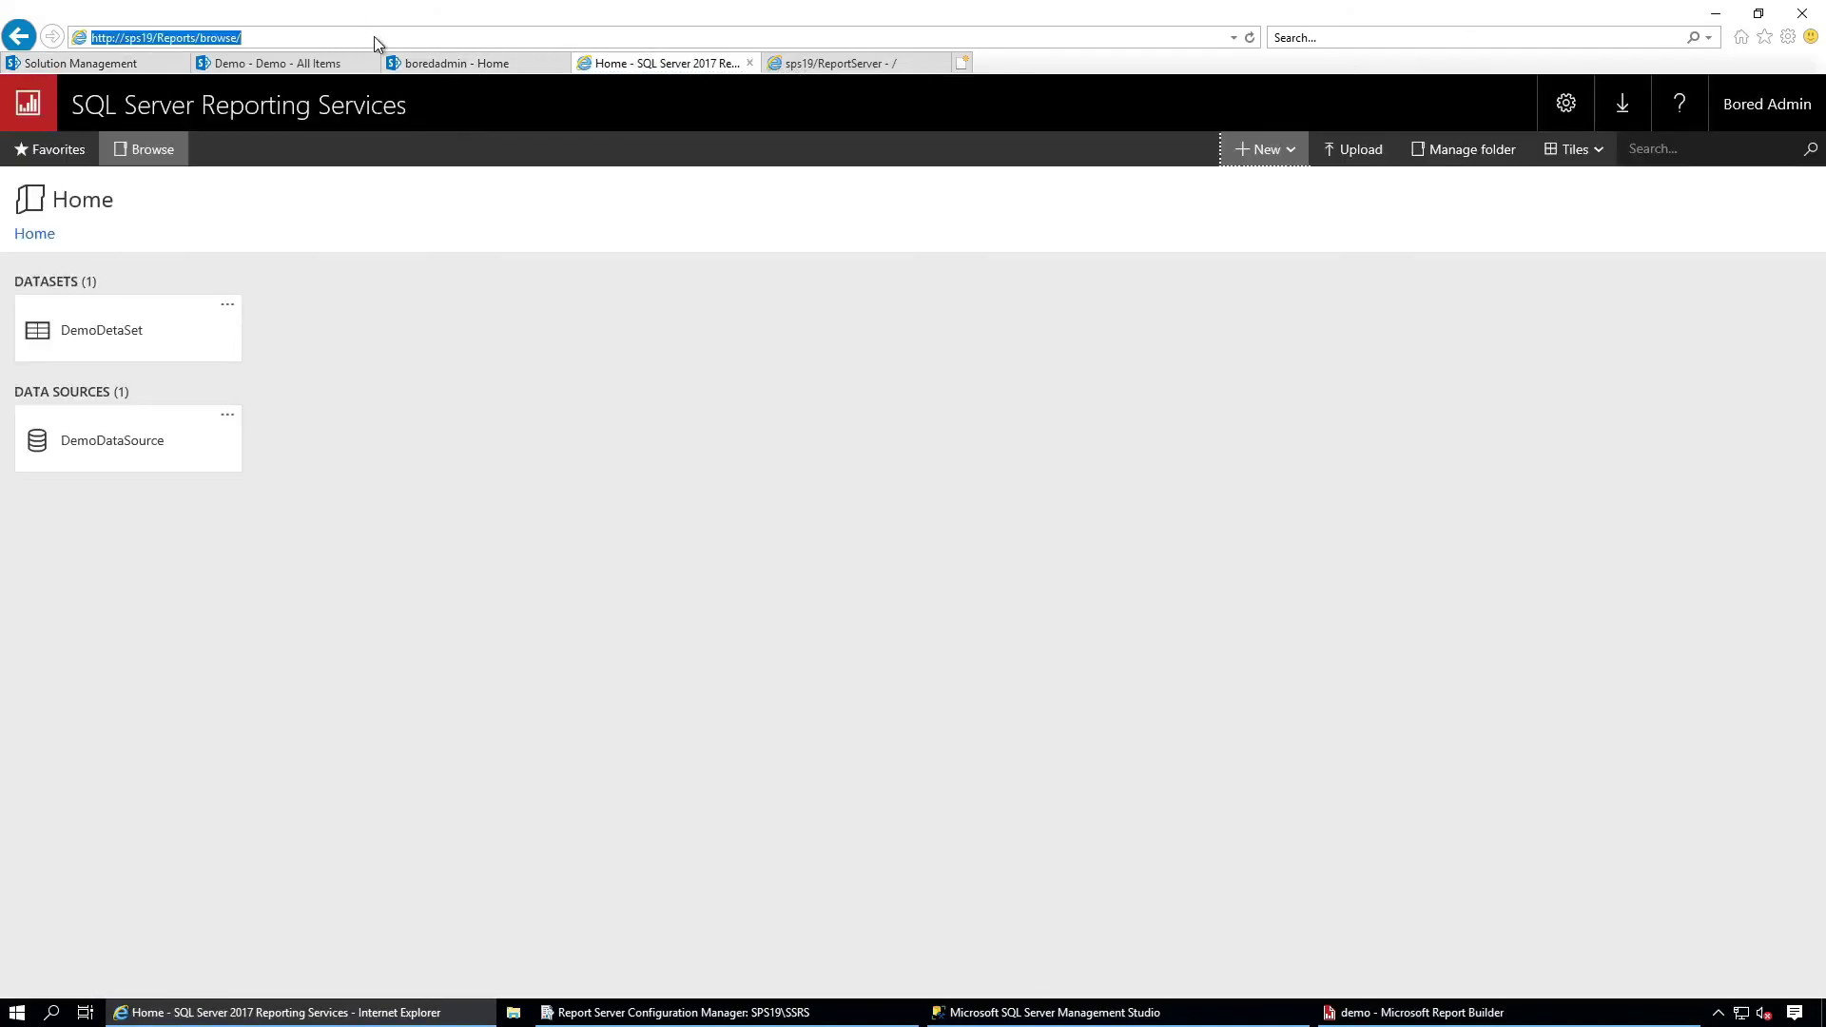
pyautogui.press('Return')
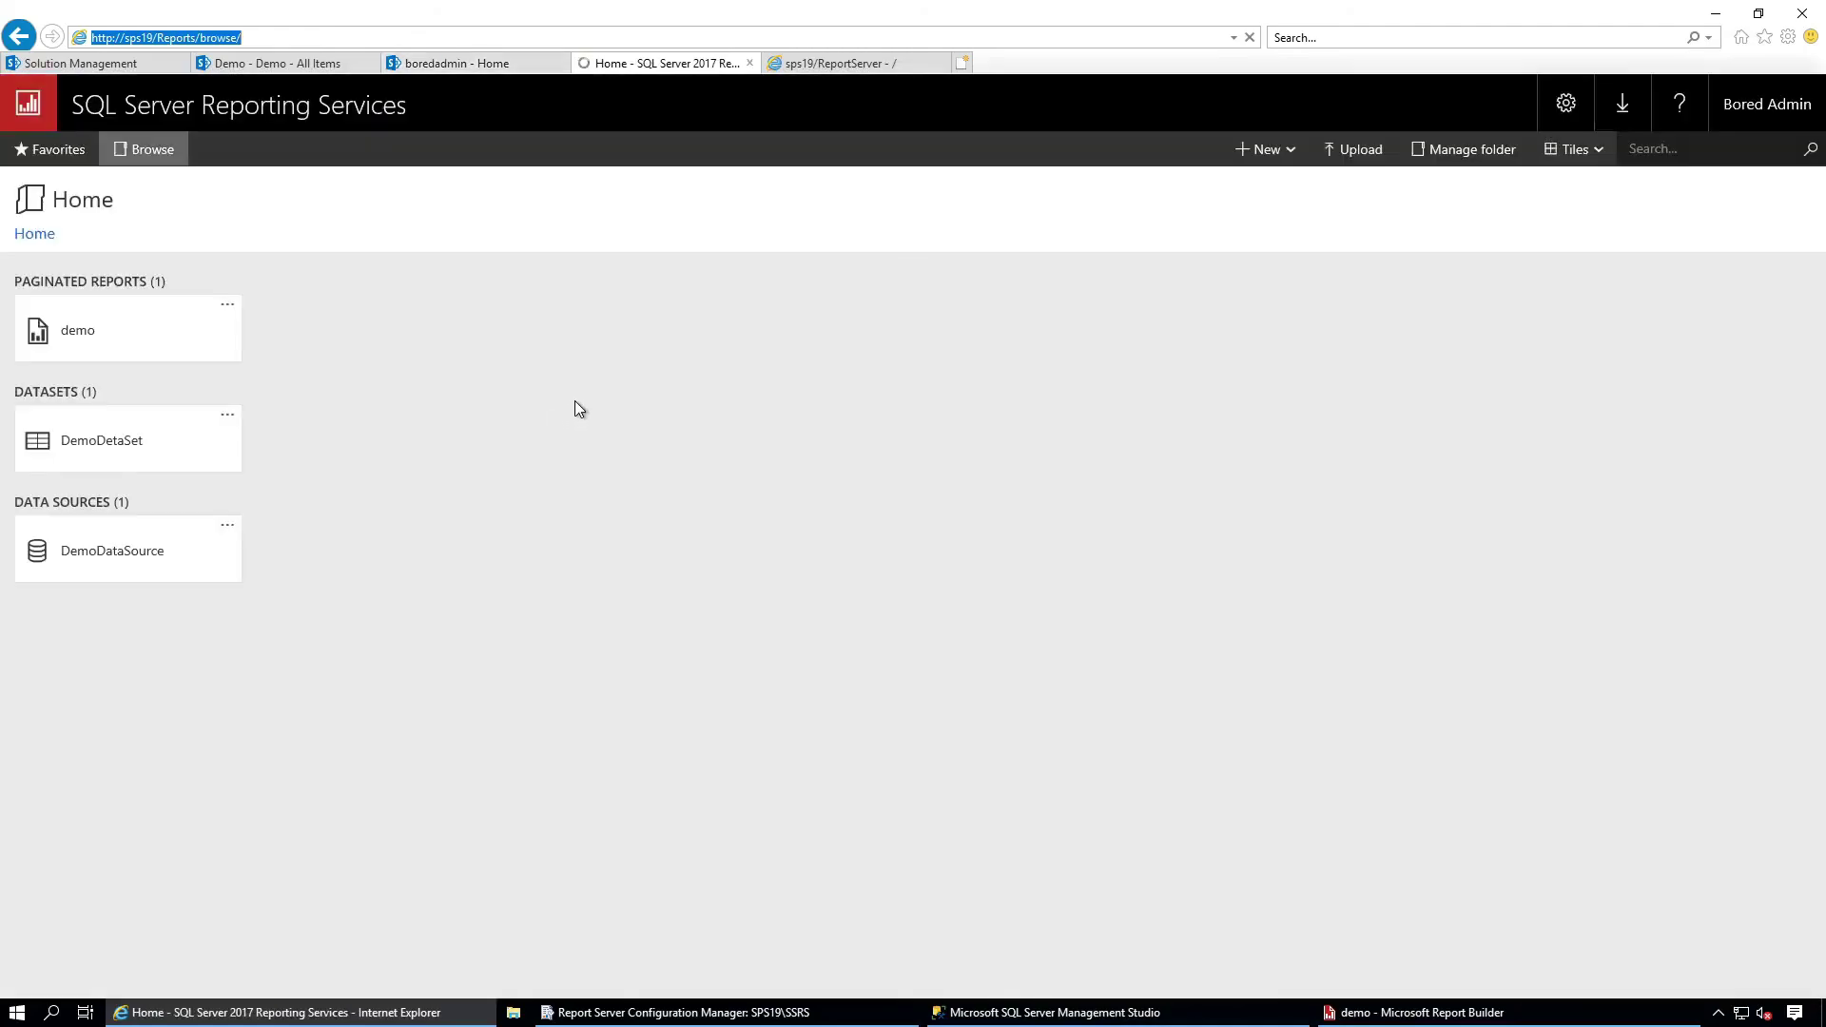
pyautogui.click(93, 330)
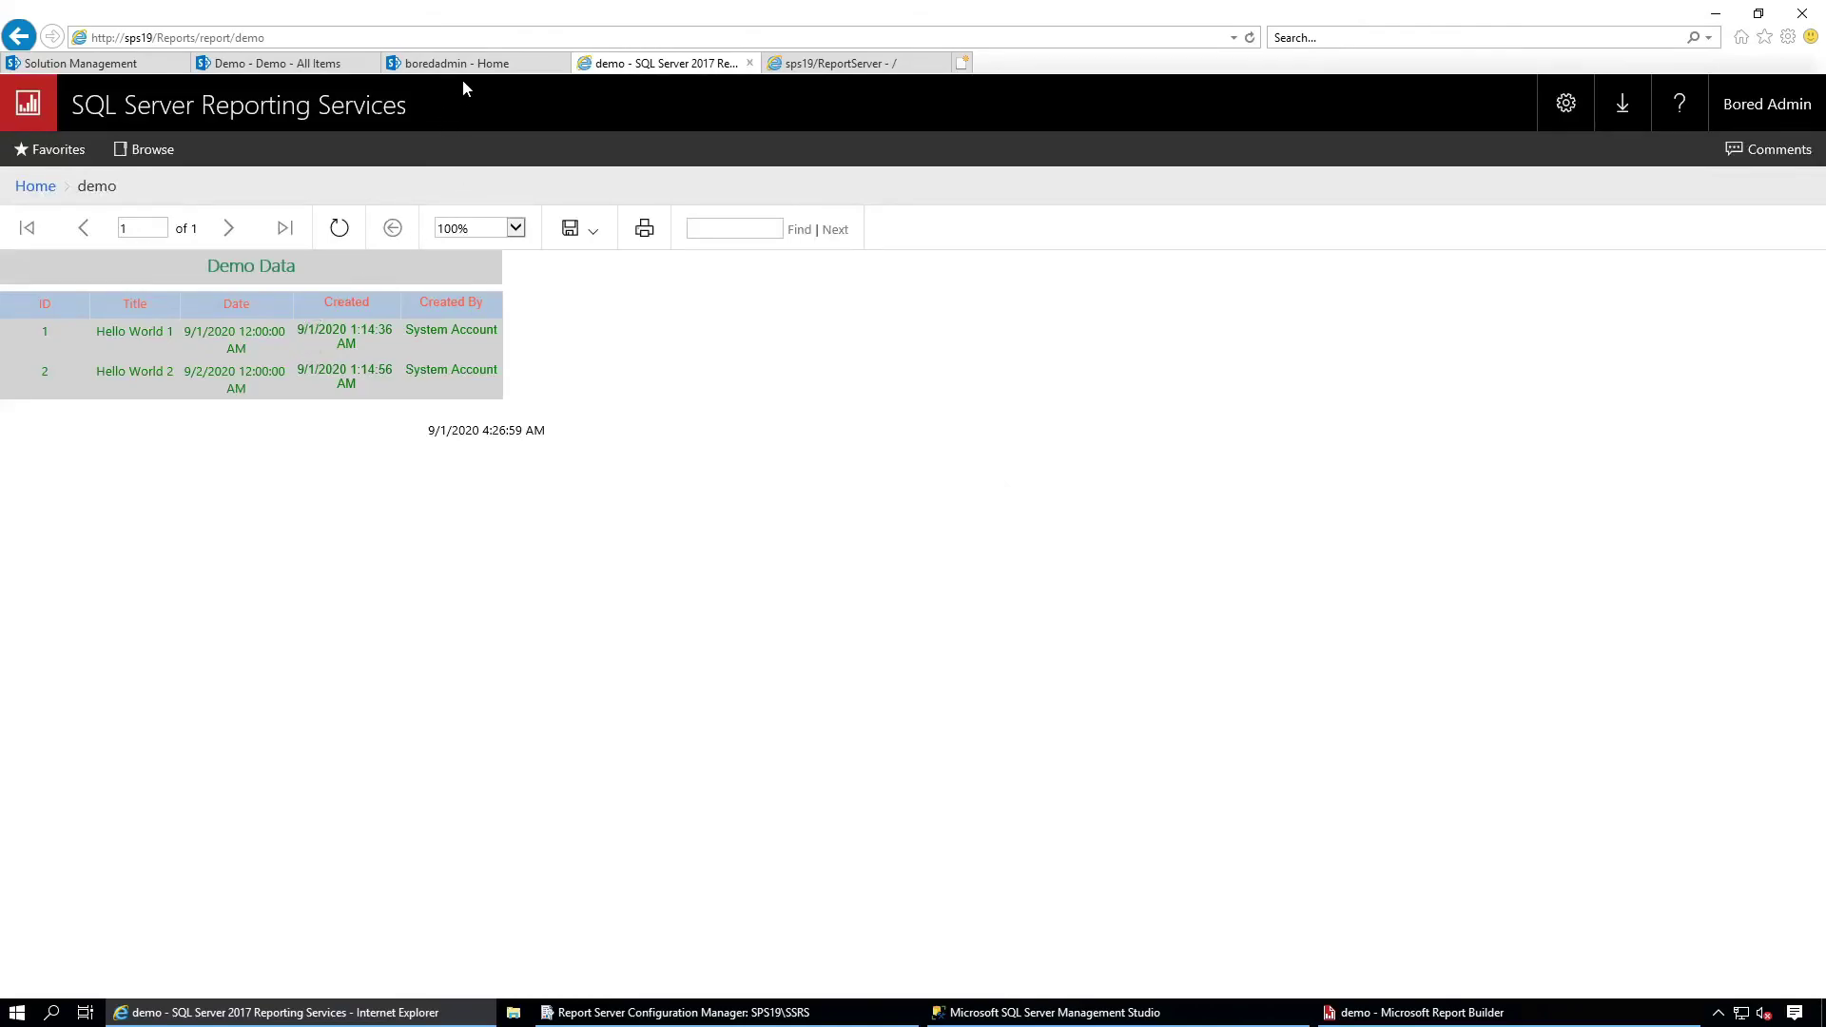
pyautogui.click(273, 63)
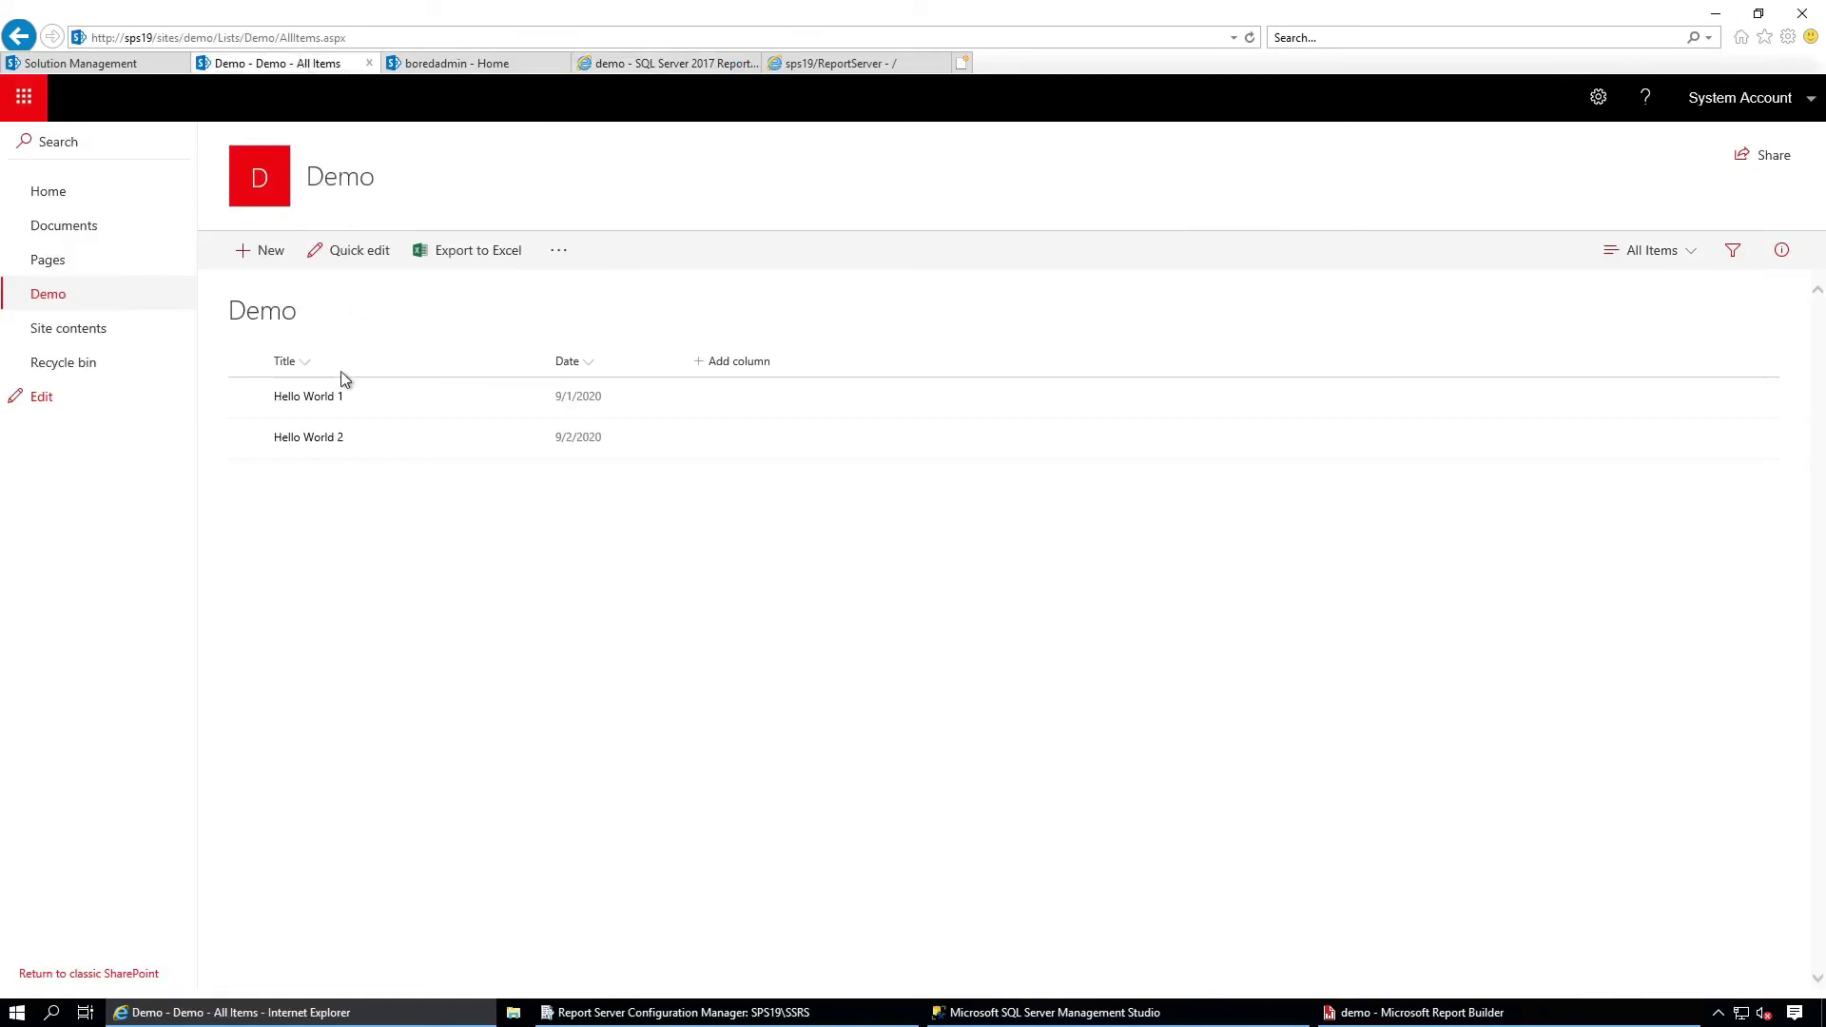
# Step: Add a 'Hello World 3' item dated 9/3/2020, then refresh the demo report to show three rows
pyautogui.click(271, 254)
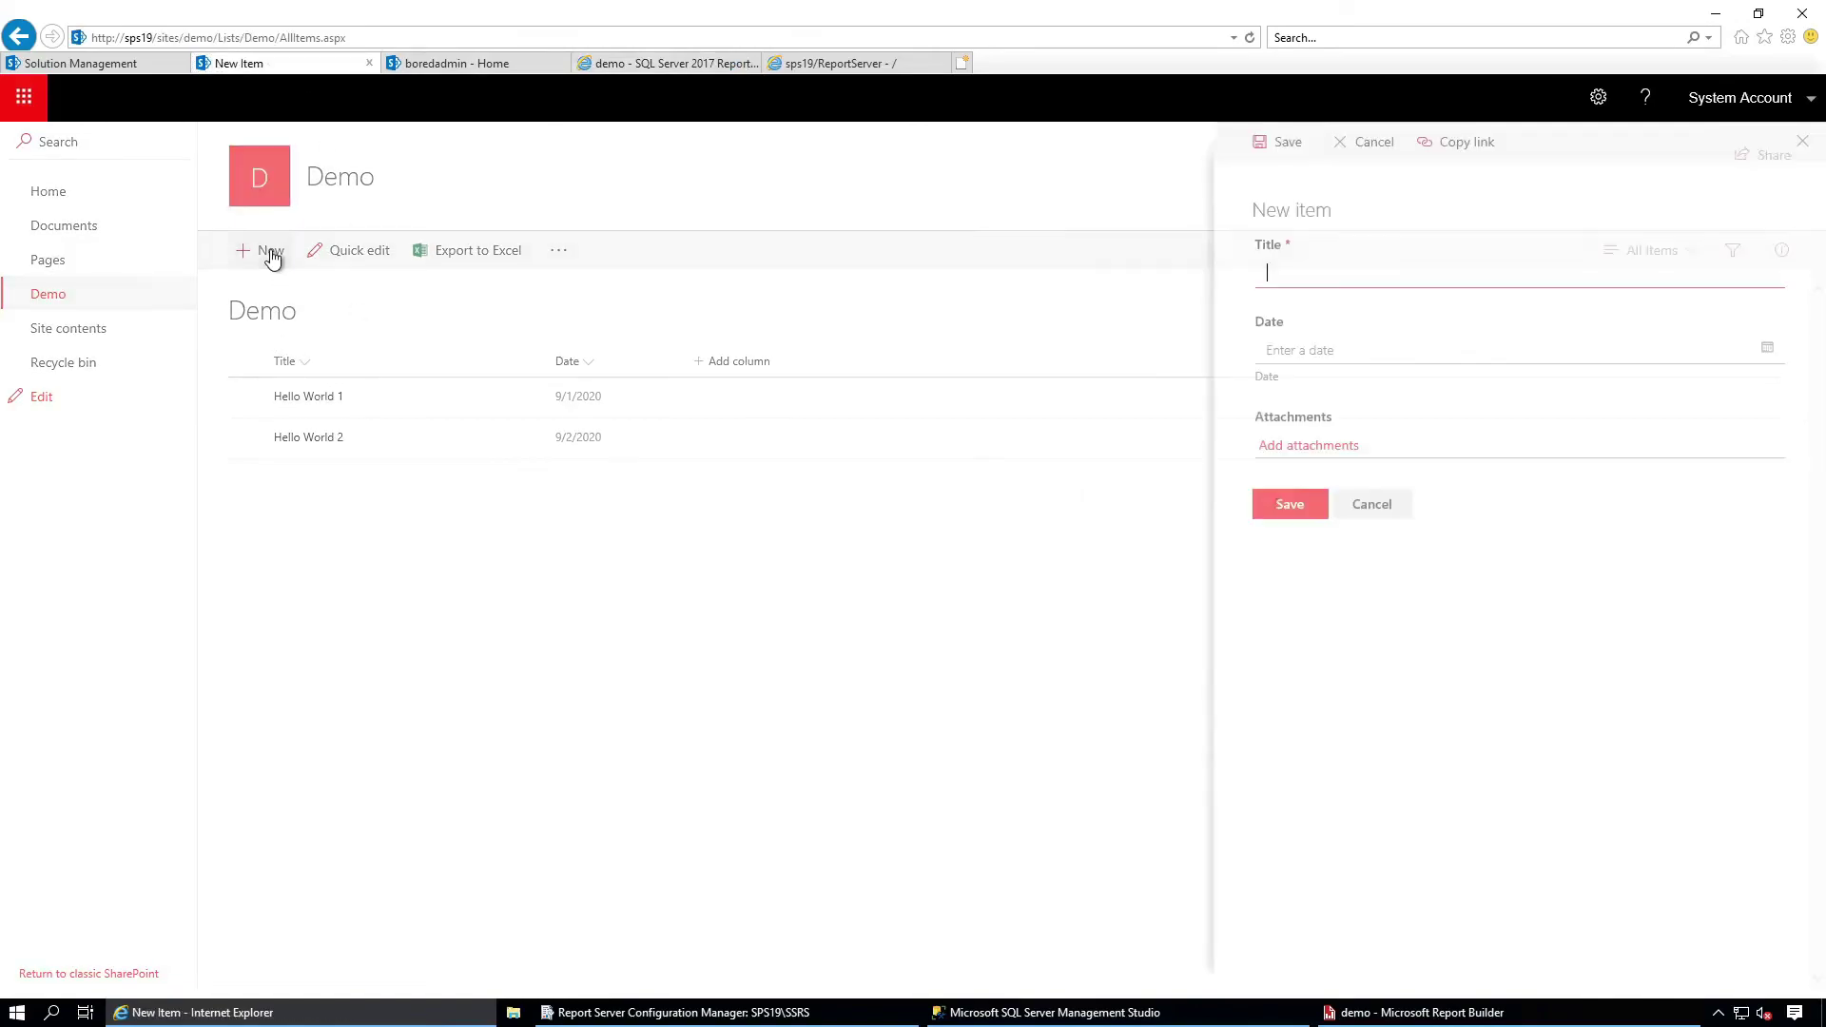
pyautogui.write('H')
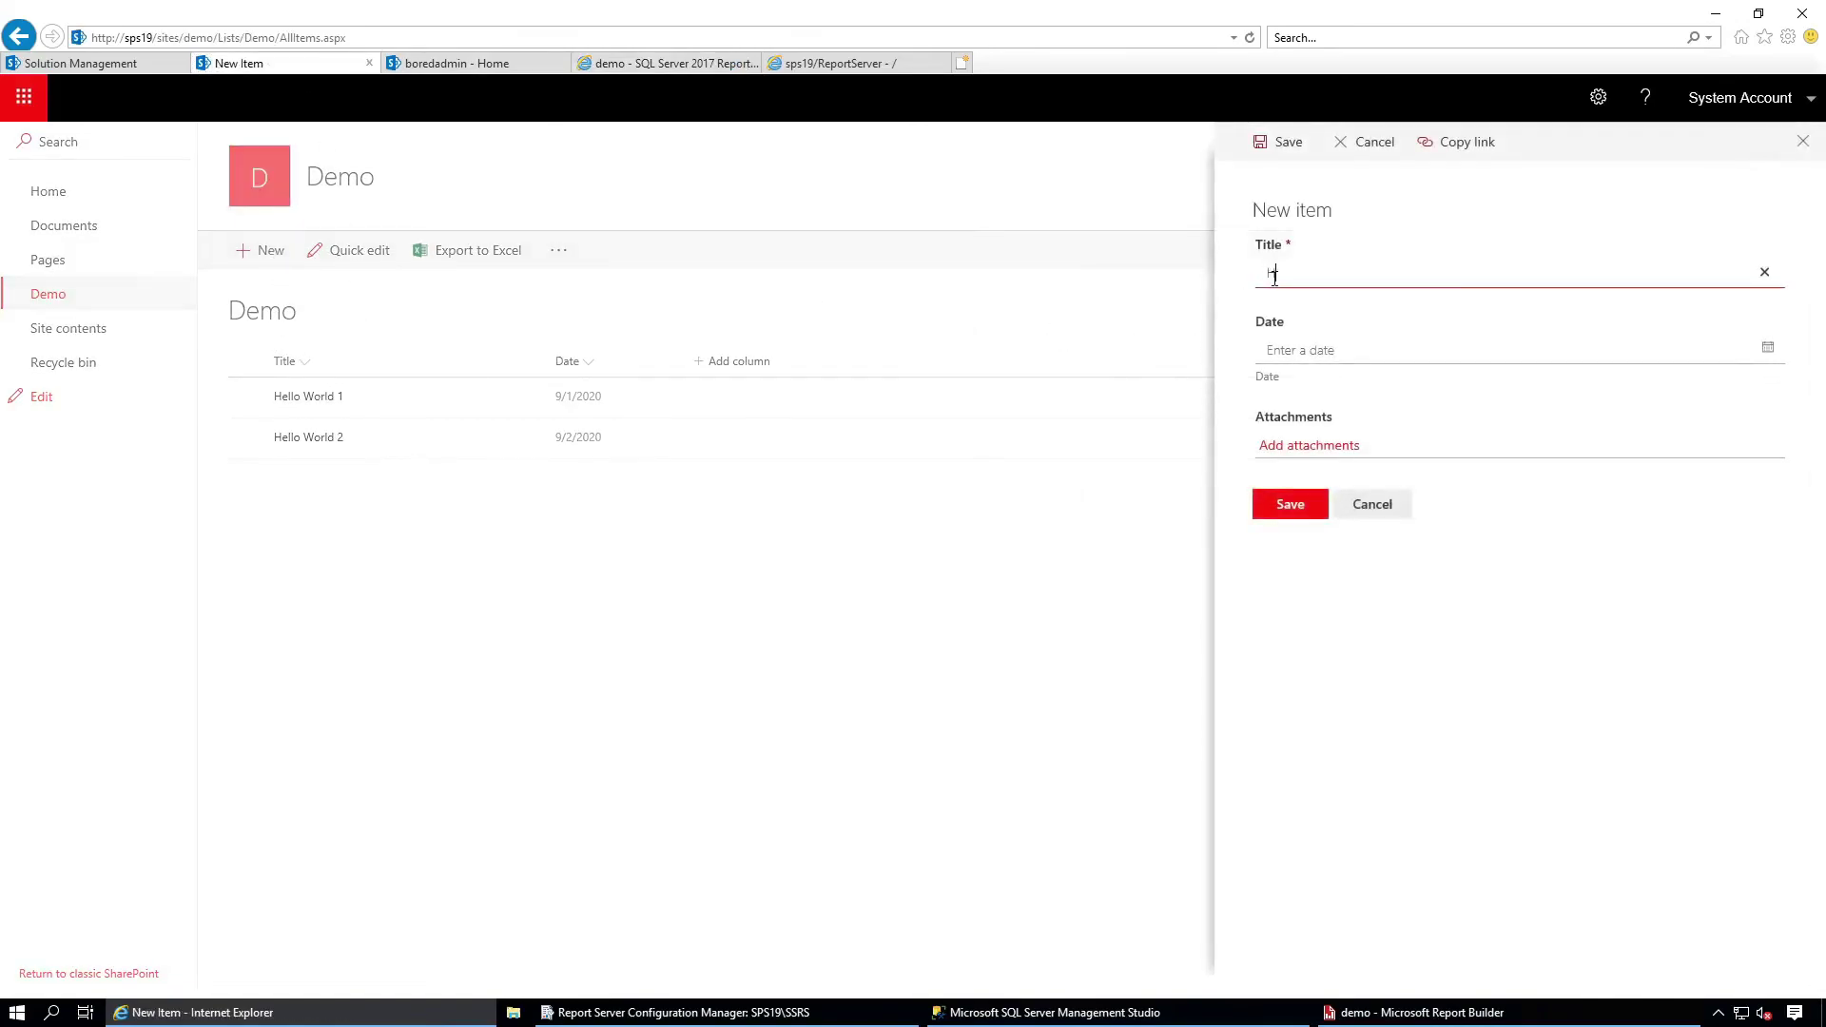
pyautogui.write('ello Wor')
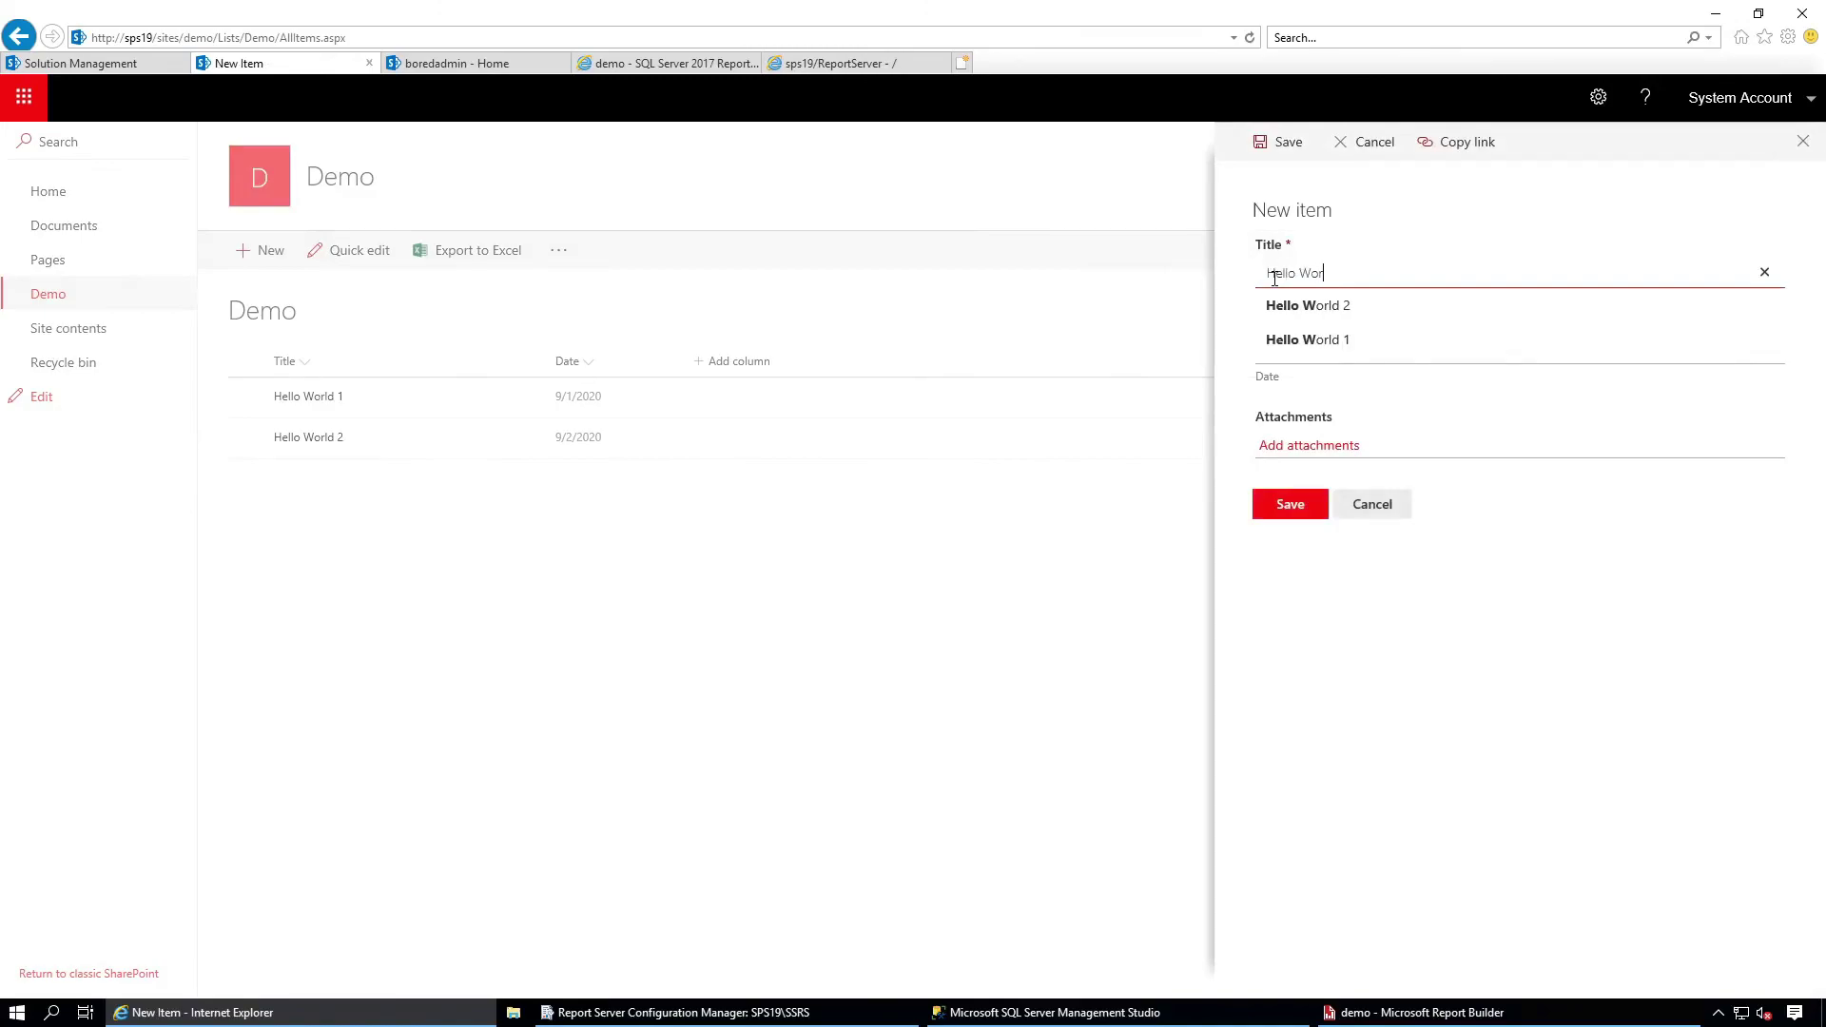
pyautogui.write('ld 3')
pyautogui.click(1328, 358)
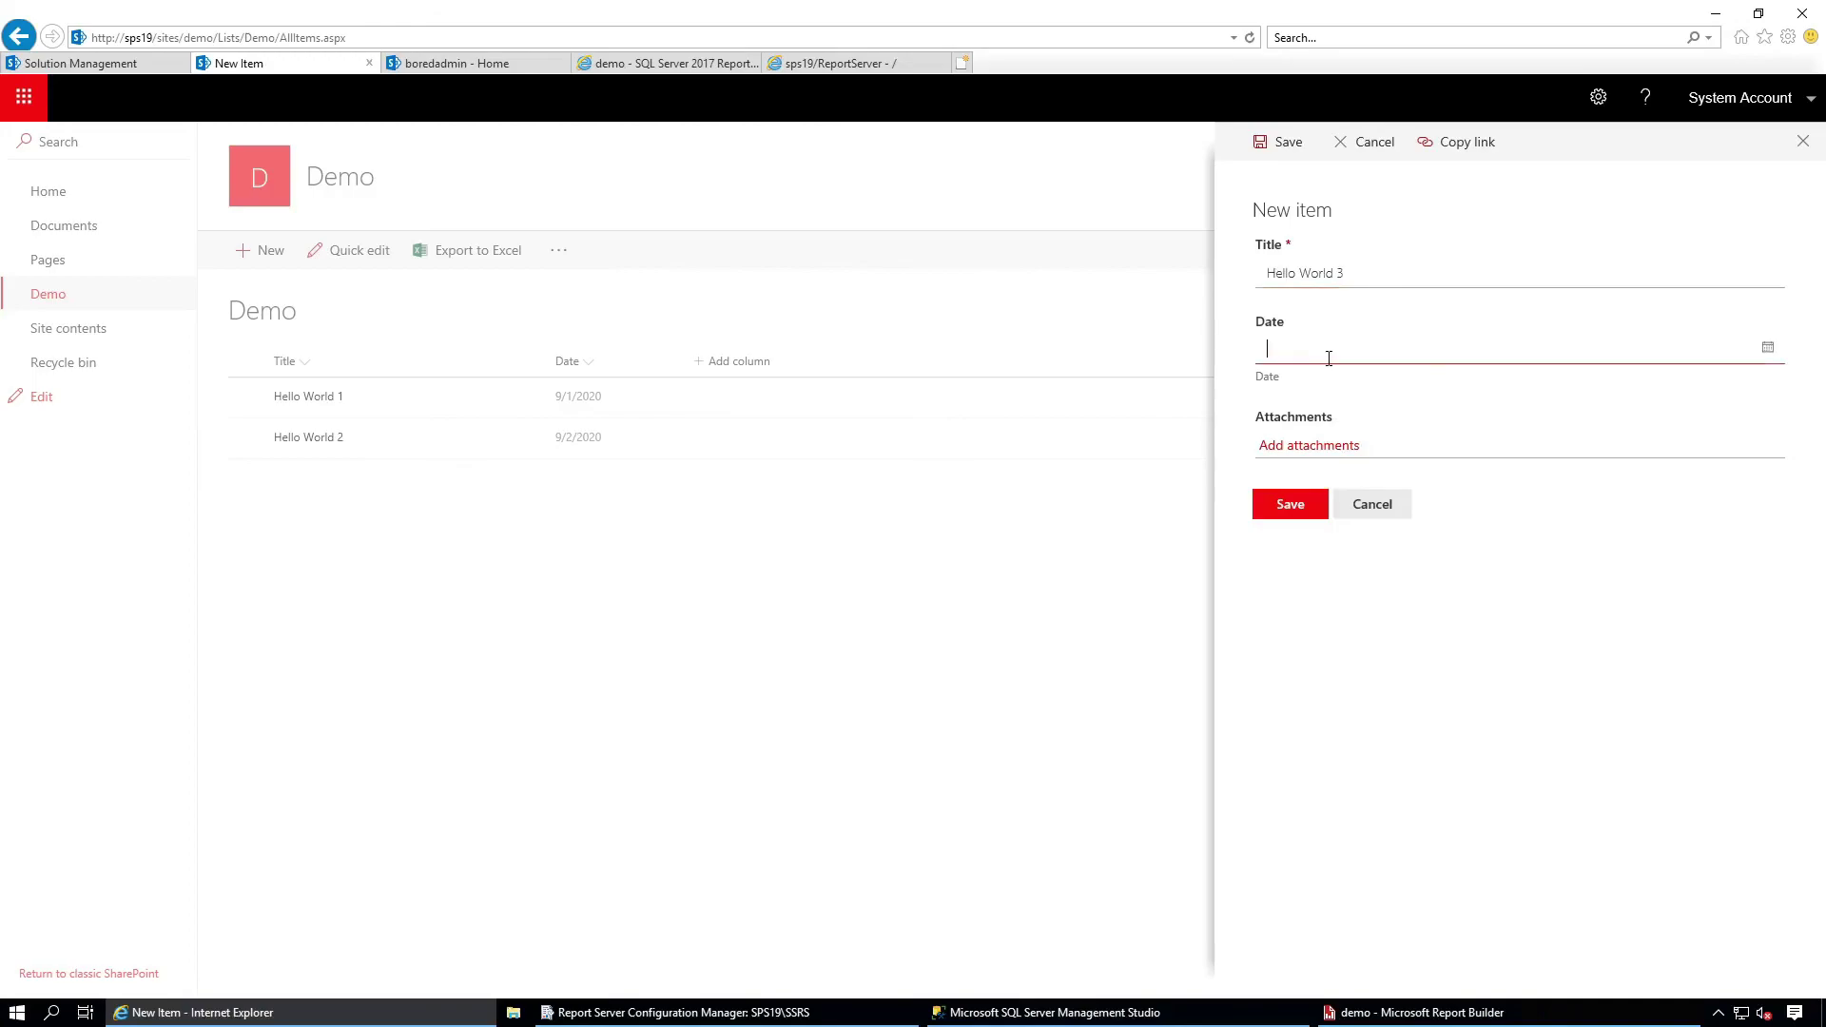
pyautogui.click(1767, 352)
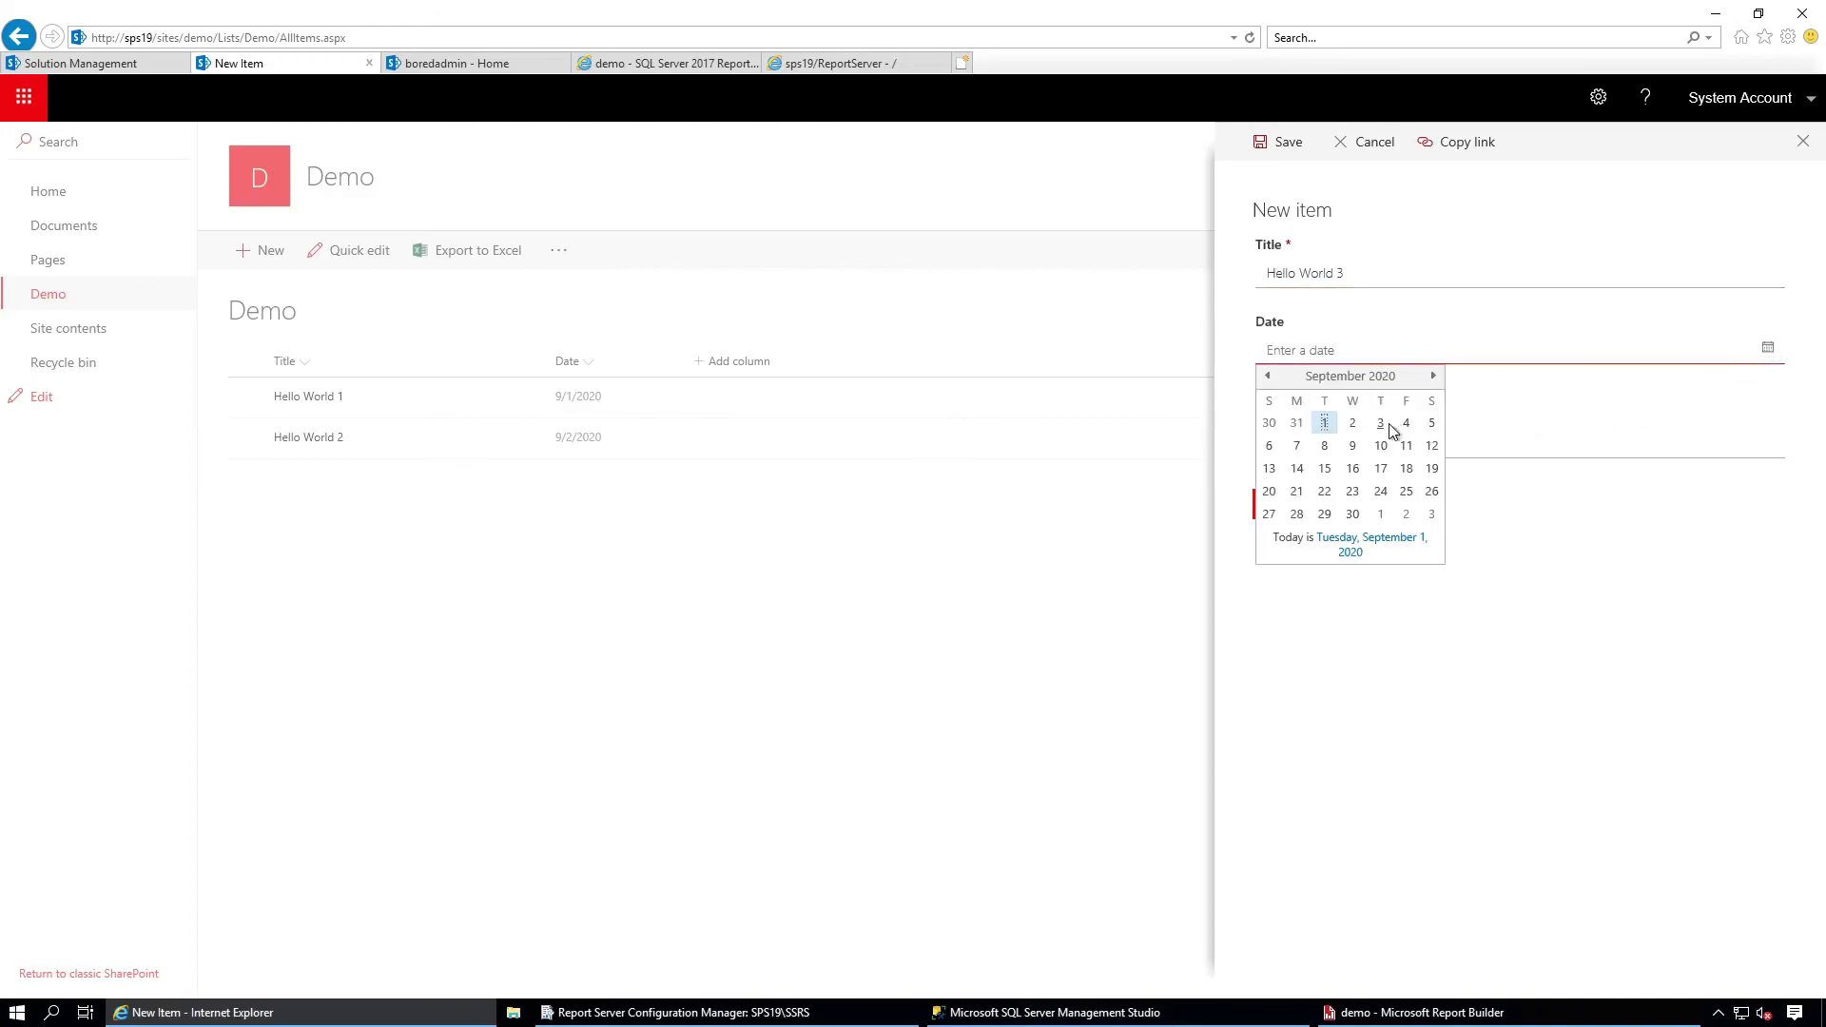
pyautogui.click(1380, 424)
pyautogui.click(1297, 506)
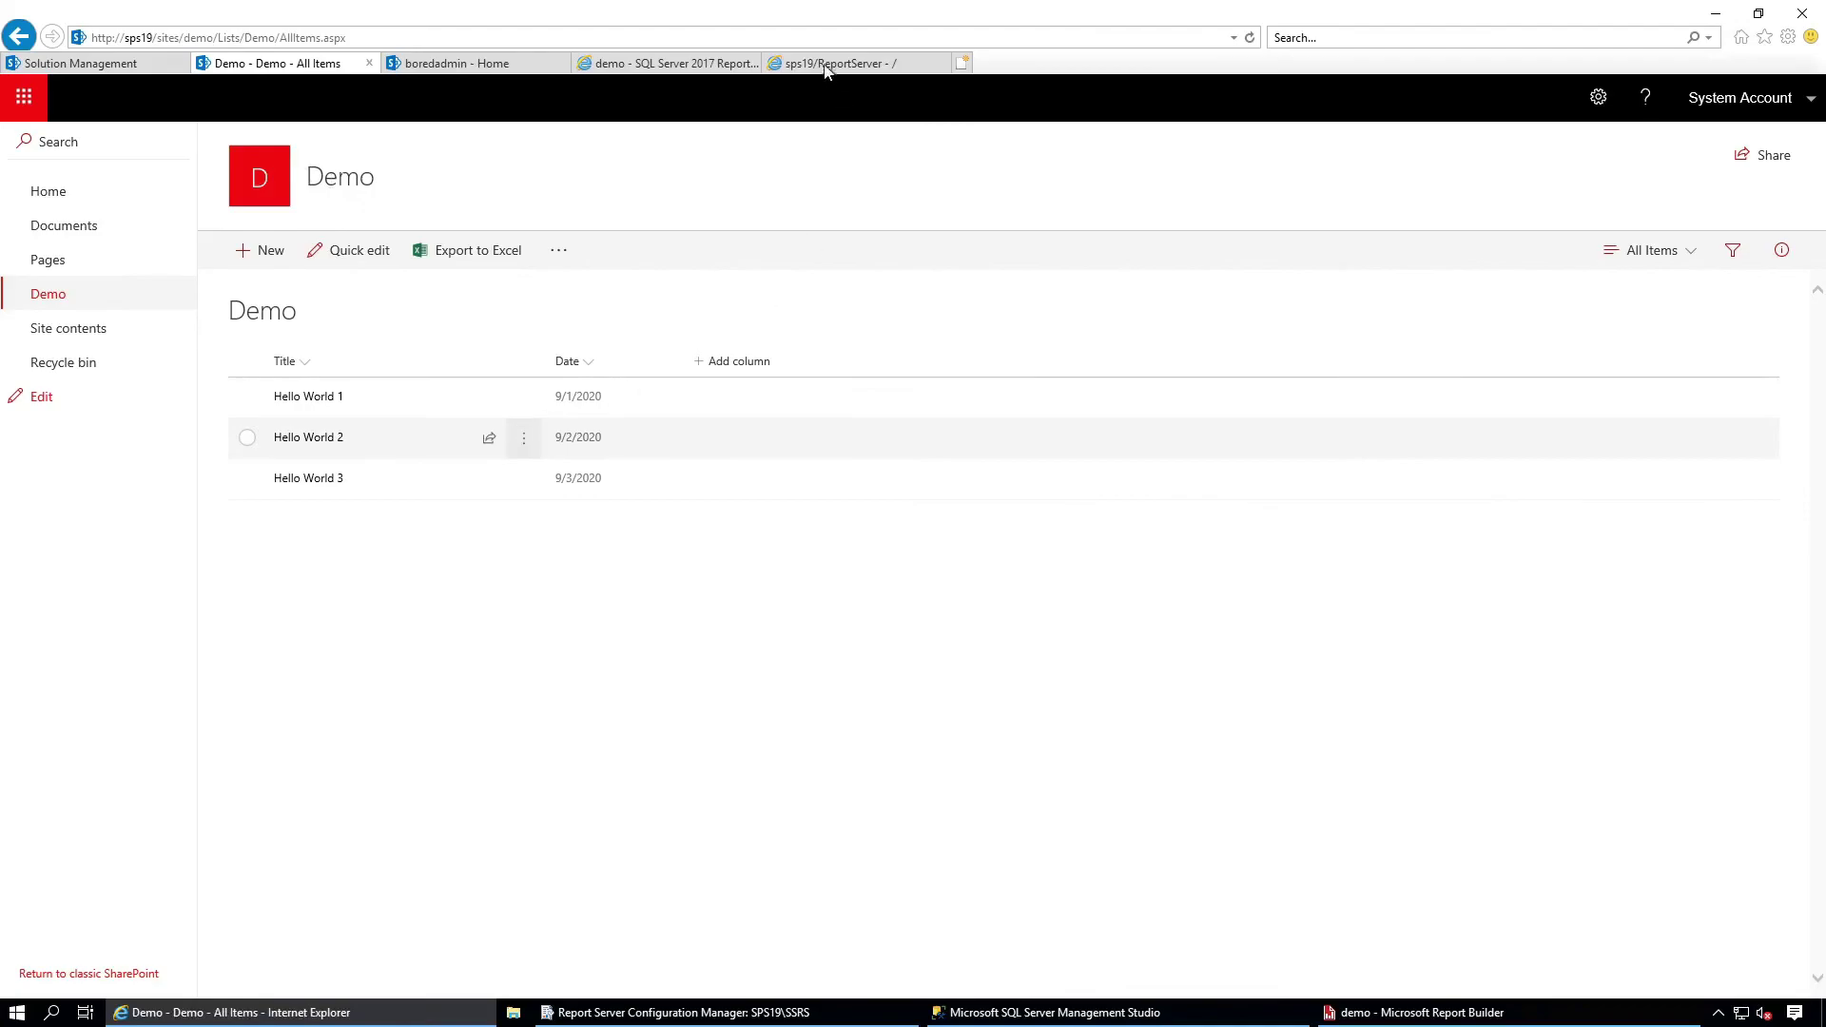
pyautogui.click(673, 66)
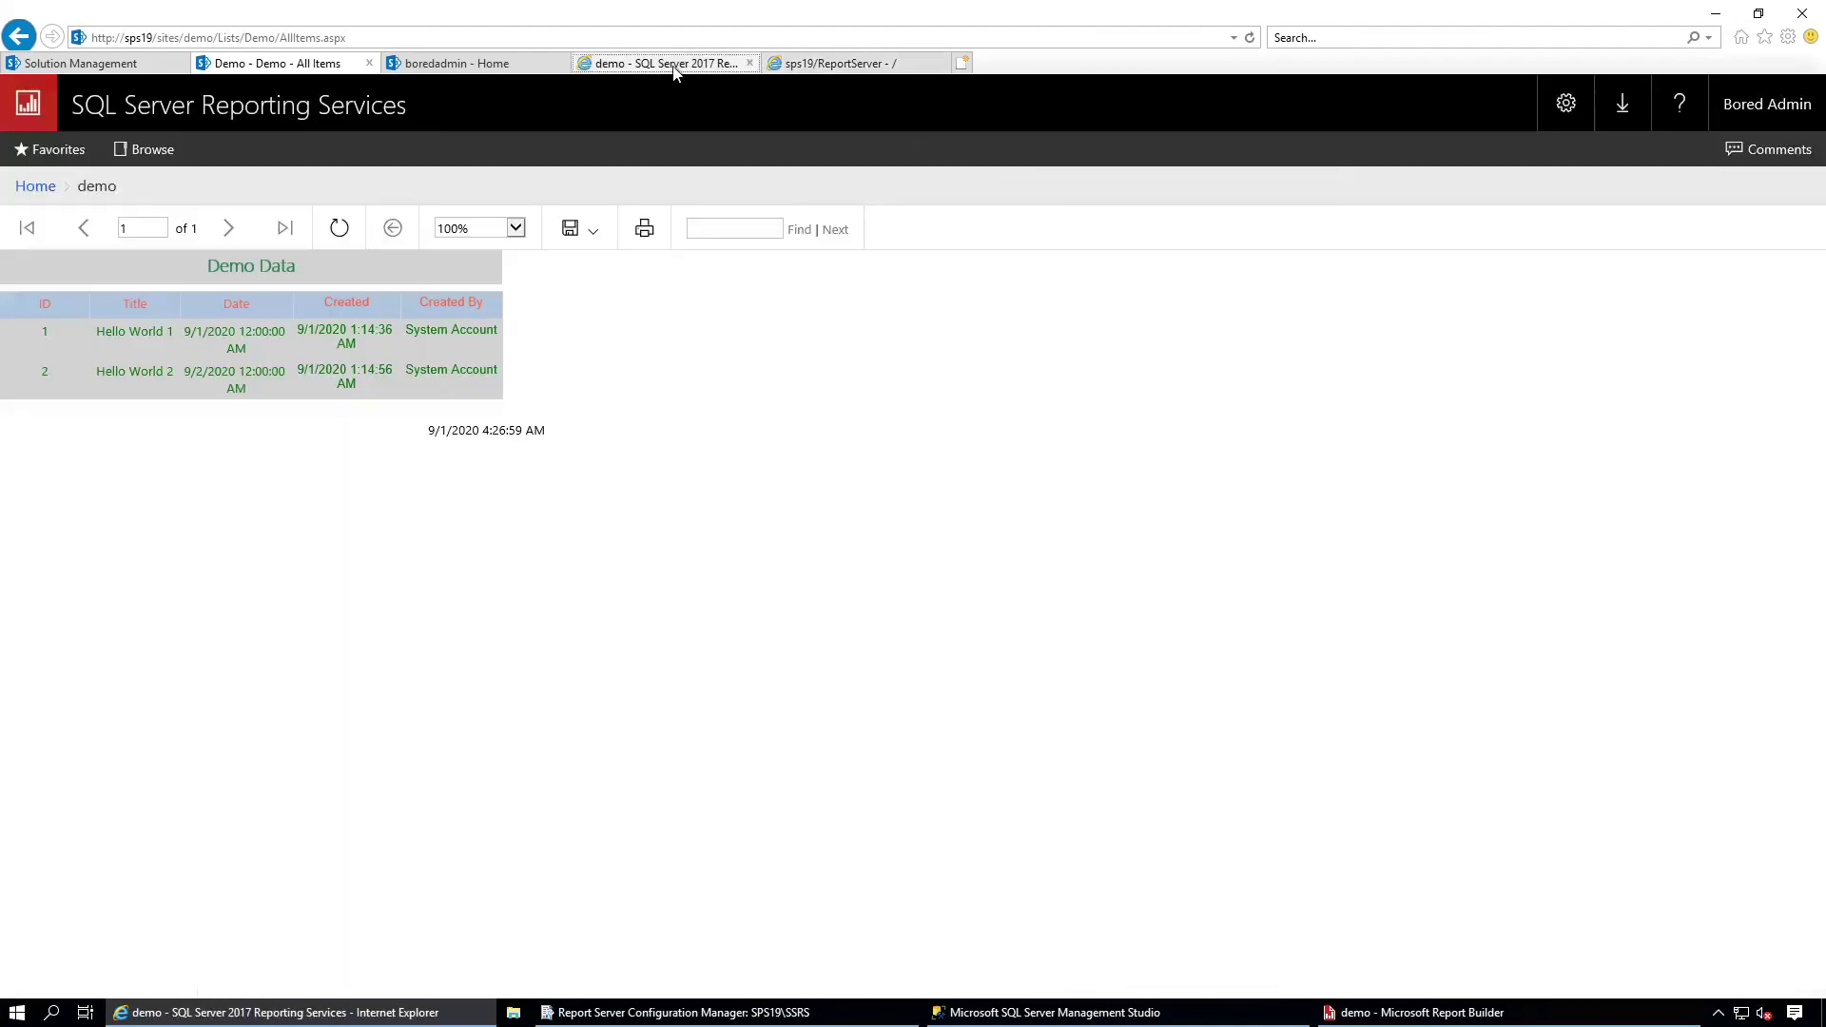
pyautogui.click(339, 229)
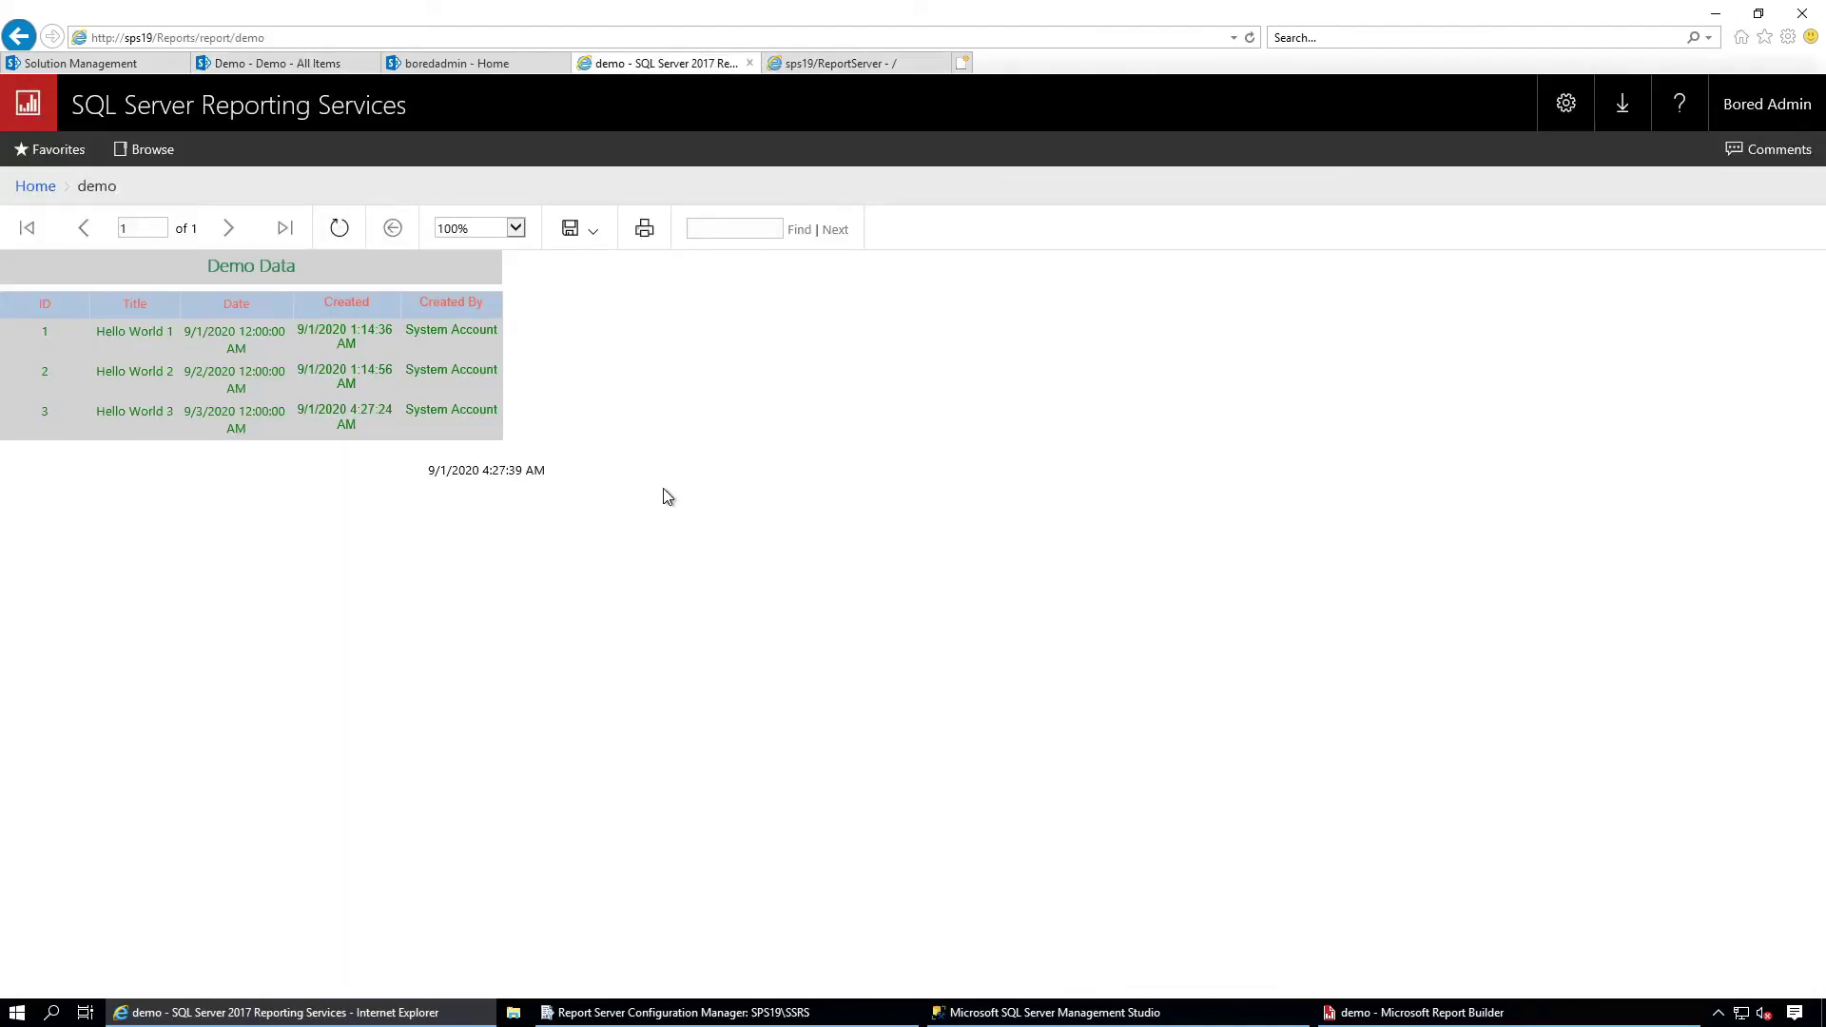